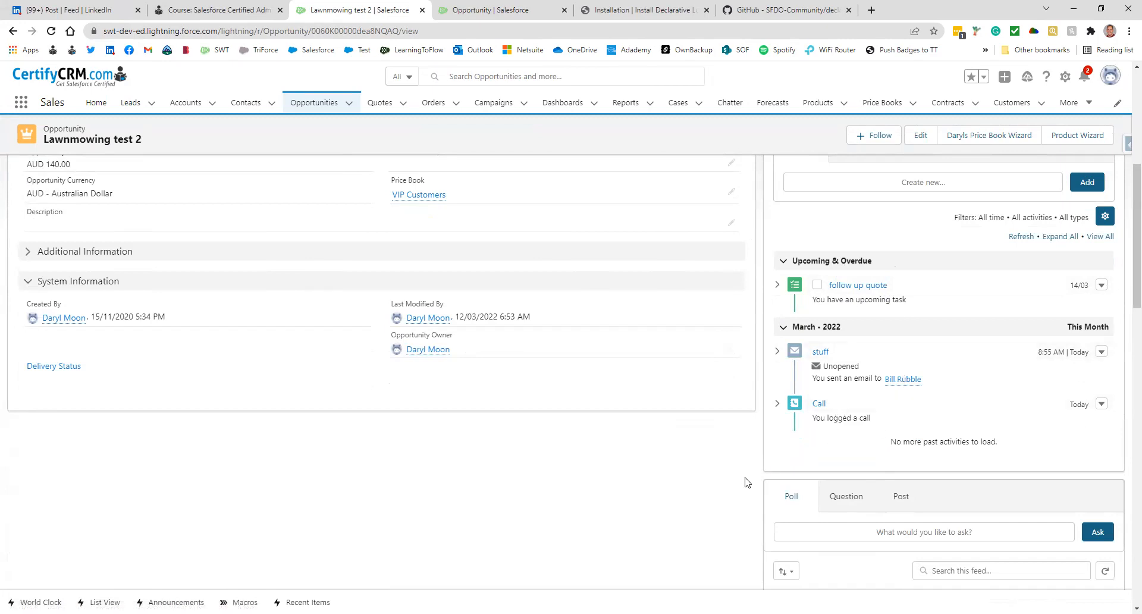
scroll(751, 481, up, 5)
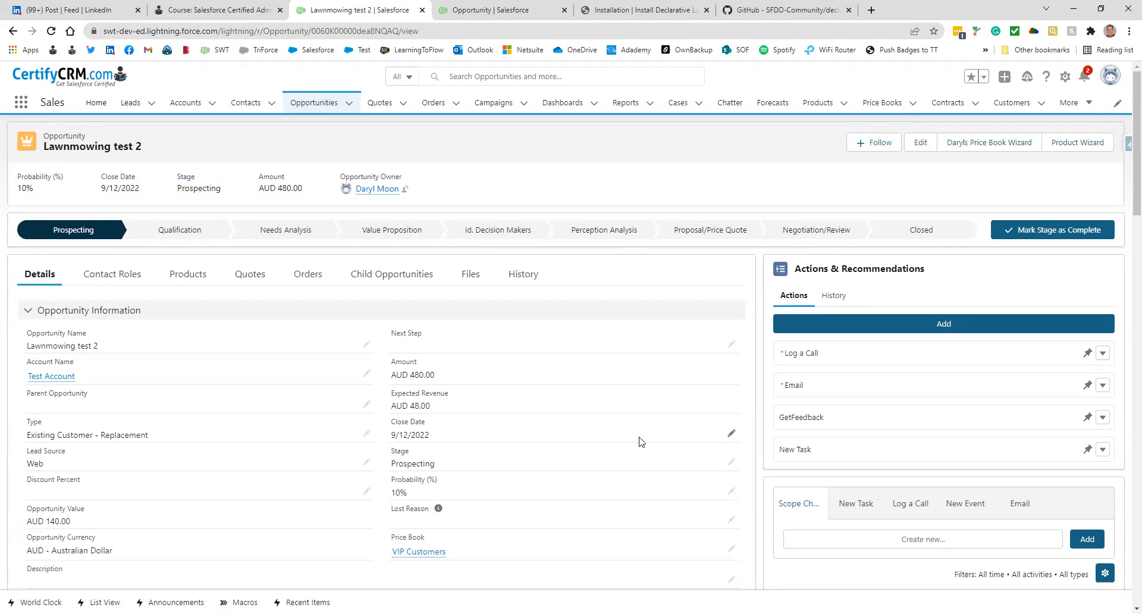
scroll(646, 470, down, 2)
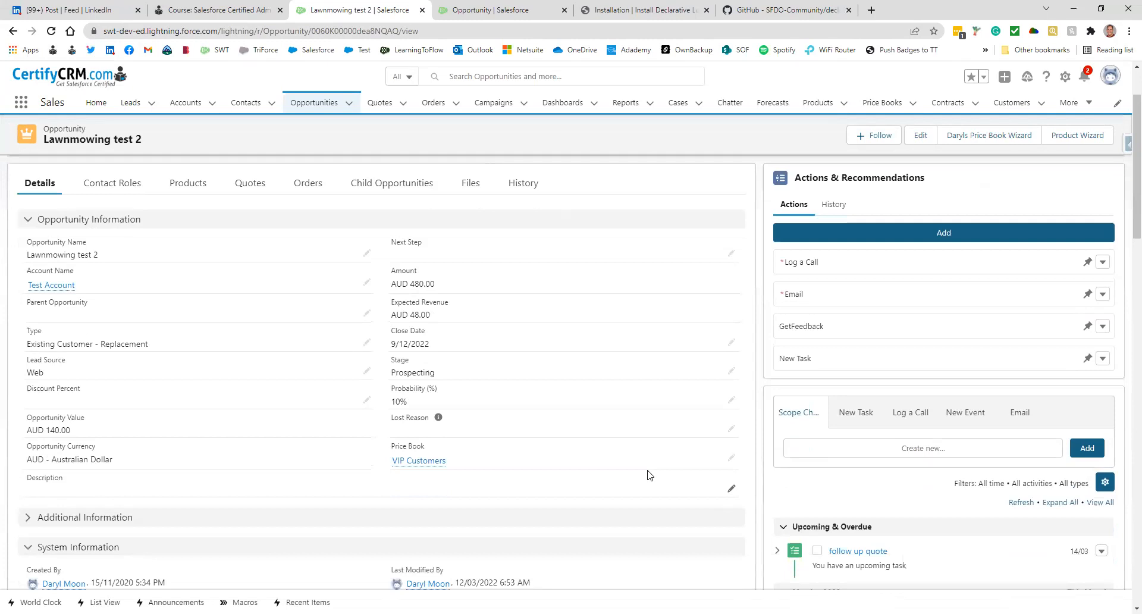
scroll(647, 471, up, 2)
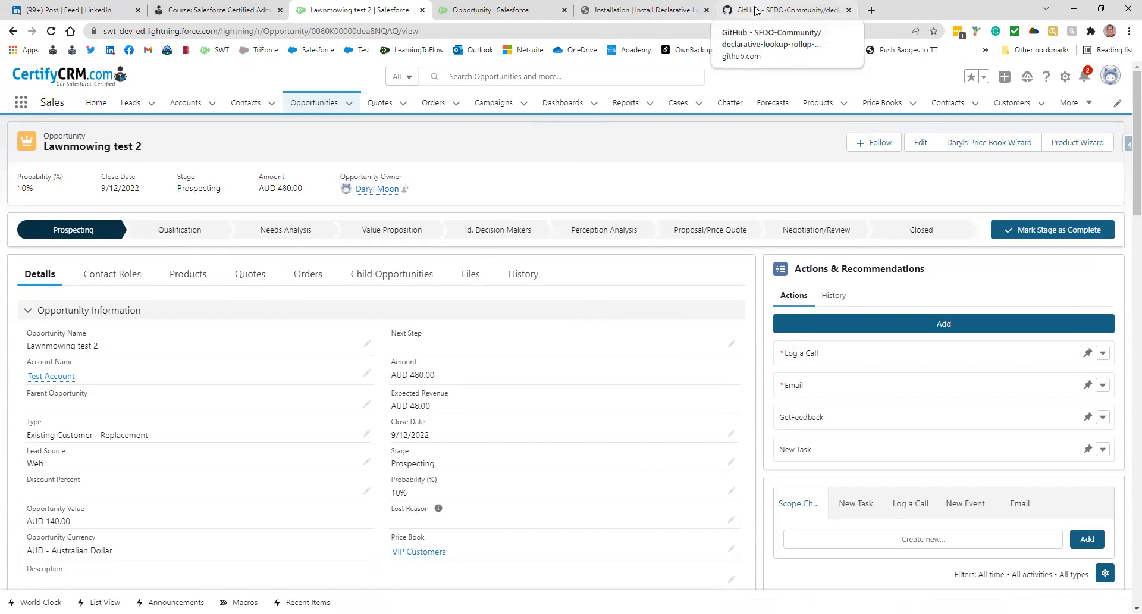
Switch to the declarative-lookup-rollup-summaries repository on GitHub and examine its web address and the README's installation and features sections
click(755, 10)
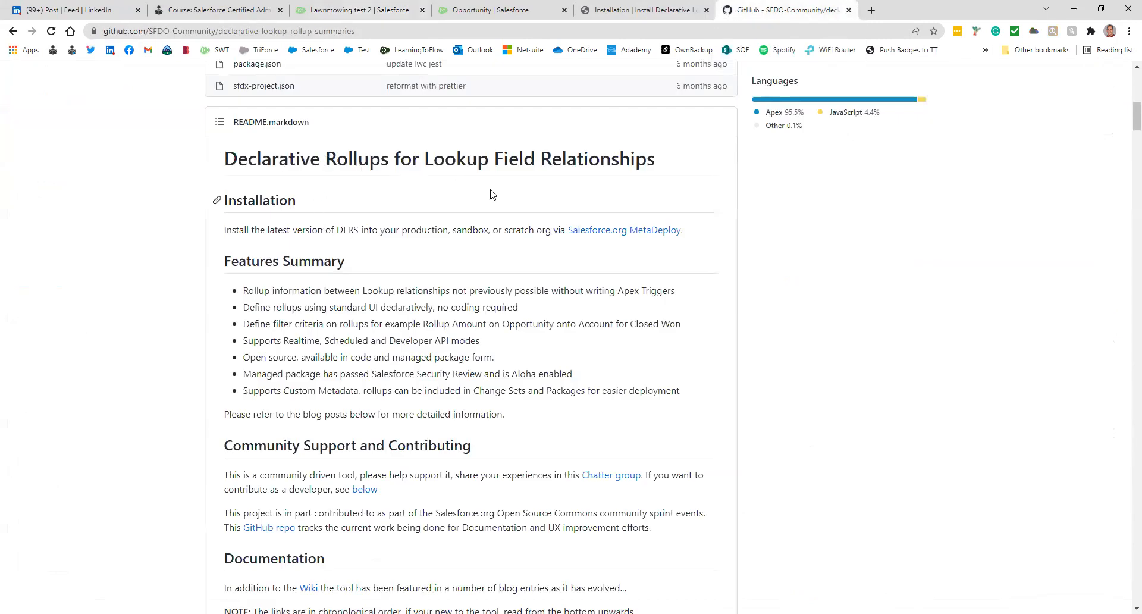
scroll(143, 204, up, 1)
scroll(143, 205, up, 8)
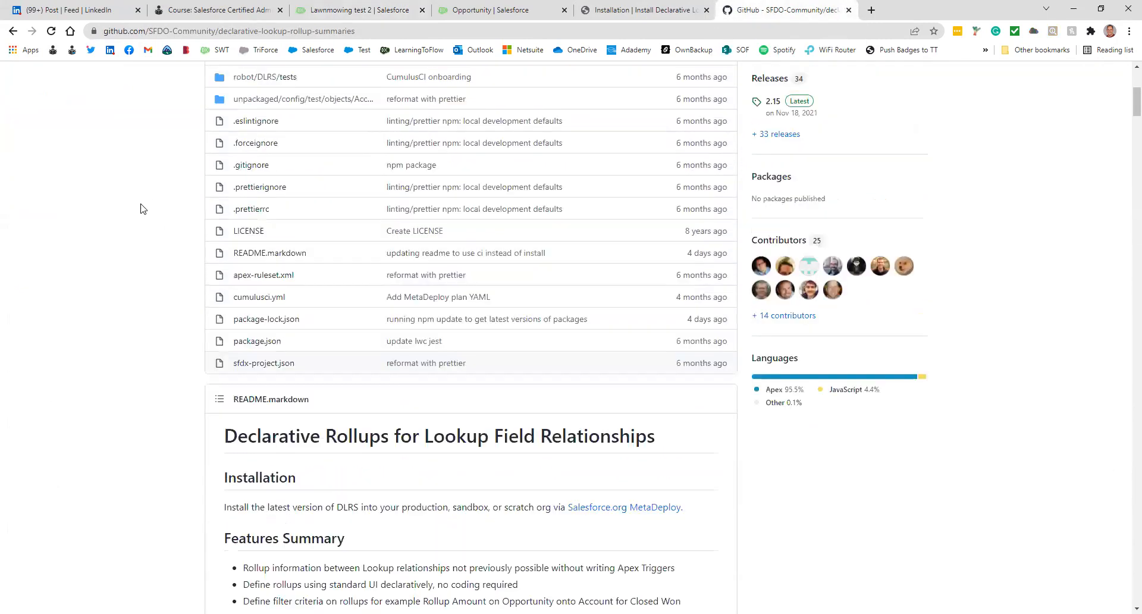
scroll(141, 215, up, 2)
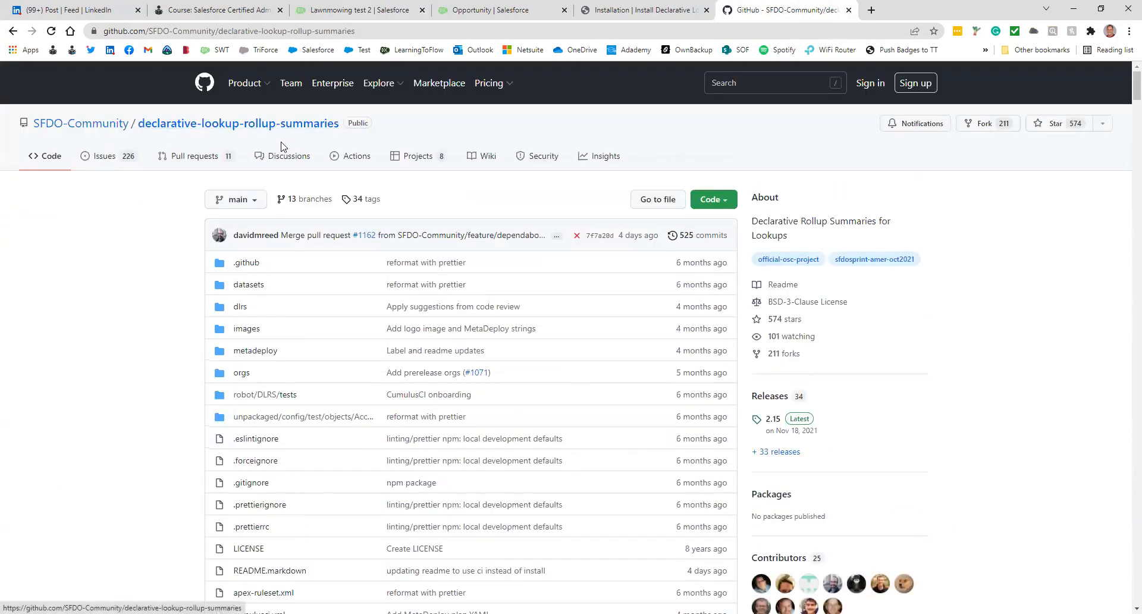
drag(355, 31, 98, 33)
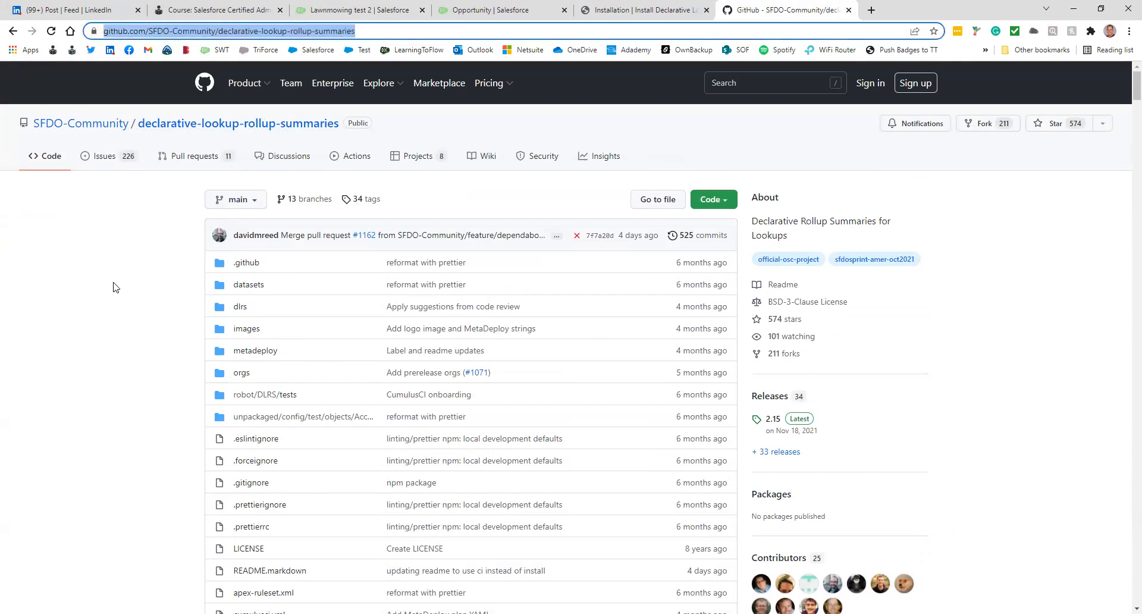
scroll(144, 262, down, 6)
scroll(144, 270, down, 5)
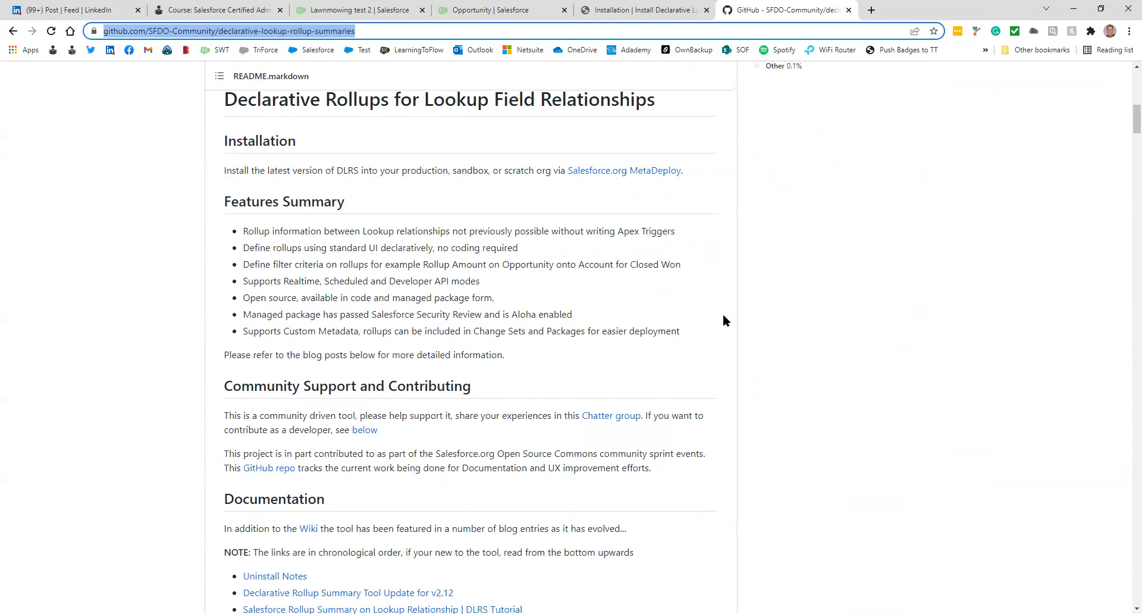
Examine the Declarative Lookup Rollup Summaries (DLRS) 2.15 installation page and its full installation log
click(634, 15)
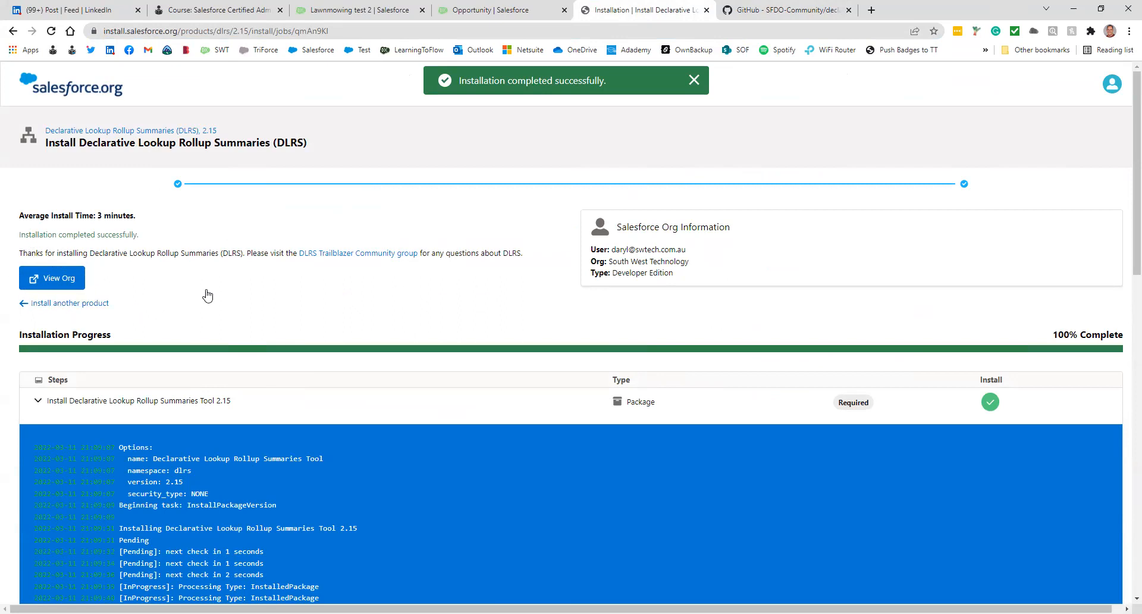
scroll(390, 476, down, 9)
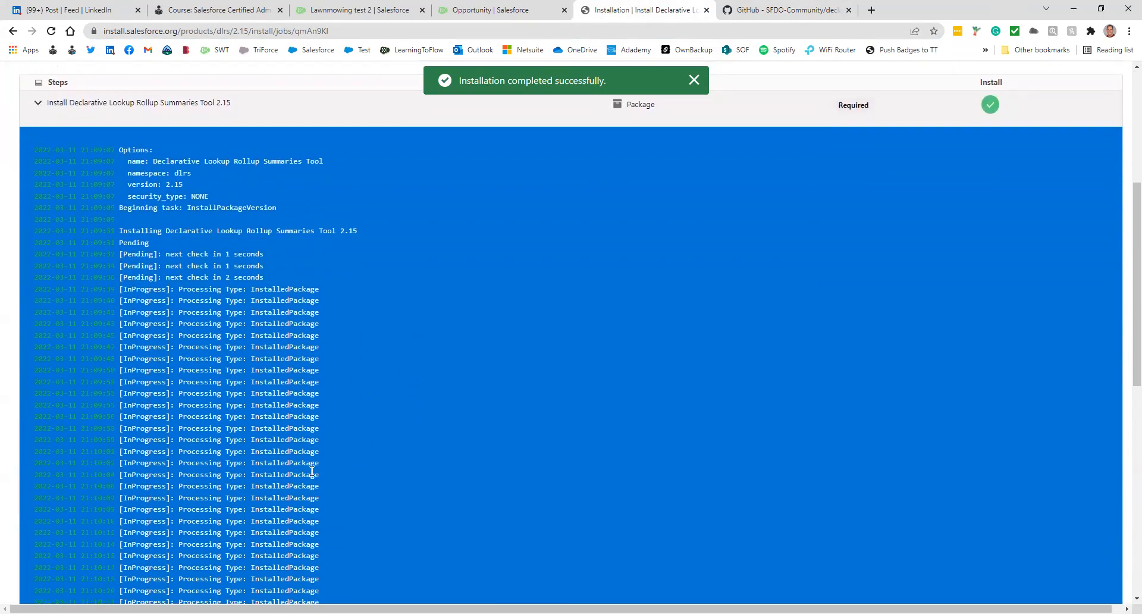
scroll(255, 433, down, 6)
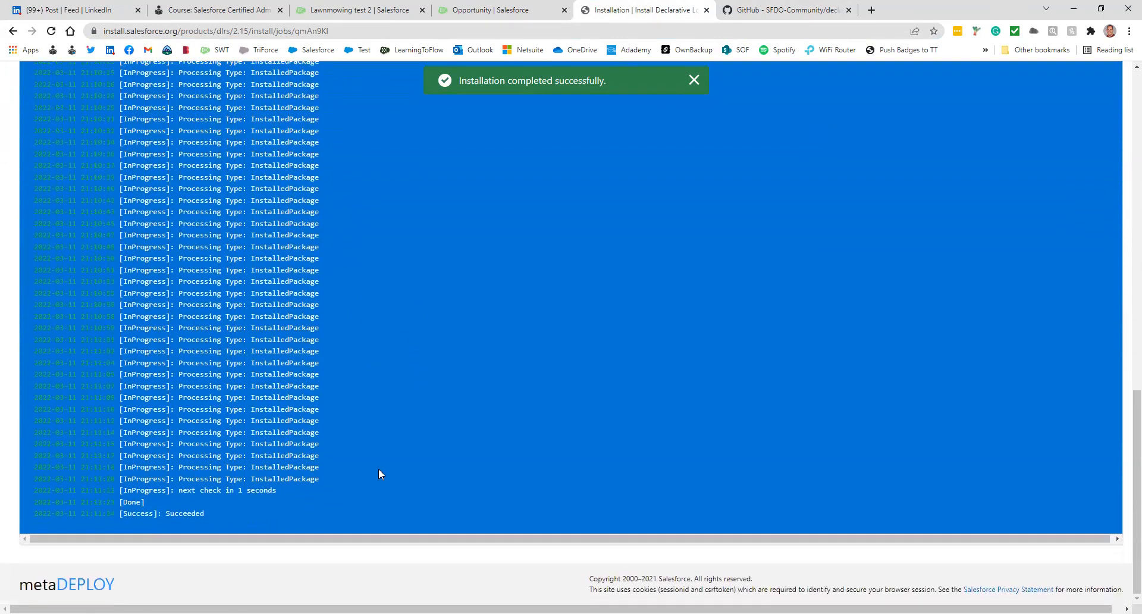
scroll(379, 474, up, 9)
scroll(371, 468, up, 5)
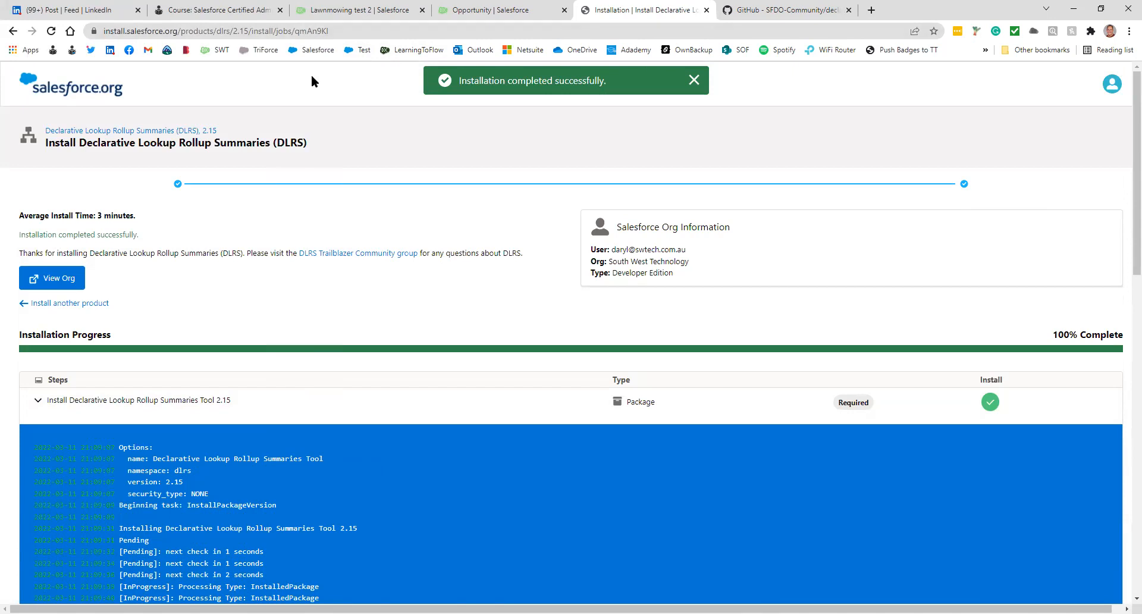
In Salesforce Setup, create a Number field labelled emails_count on the Opportunity object, accepting the default length, field-level security and page layout
click(494, 10)
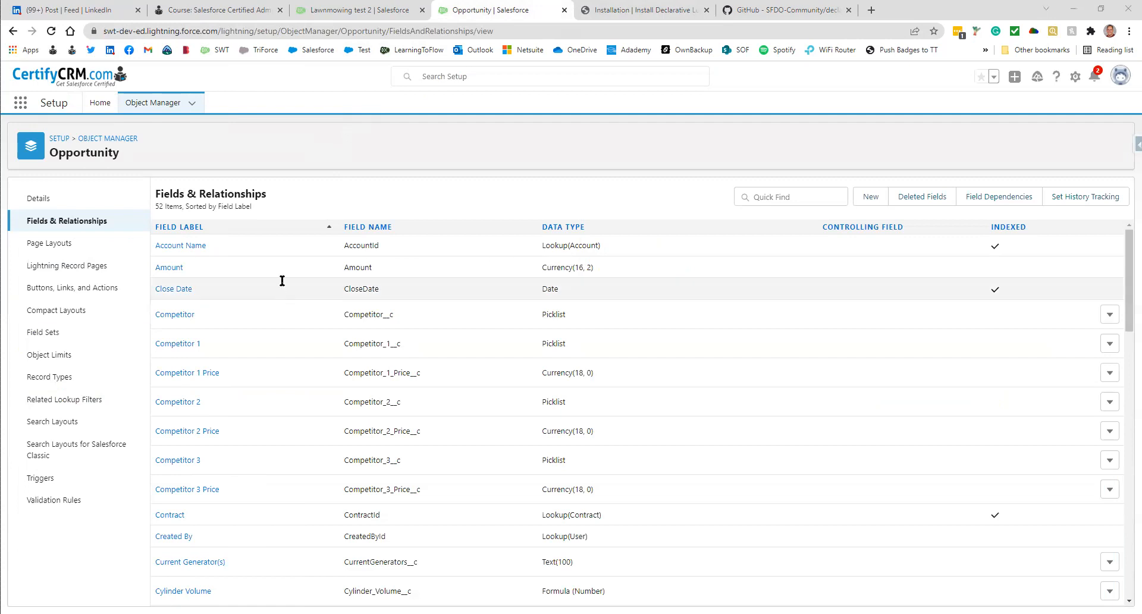
click(870, 198)
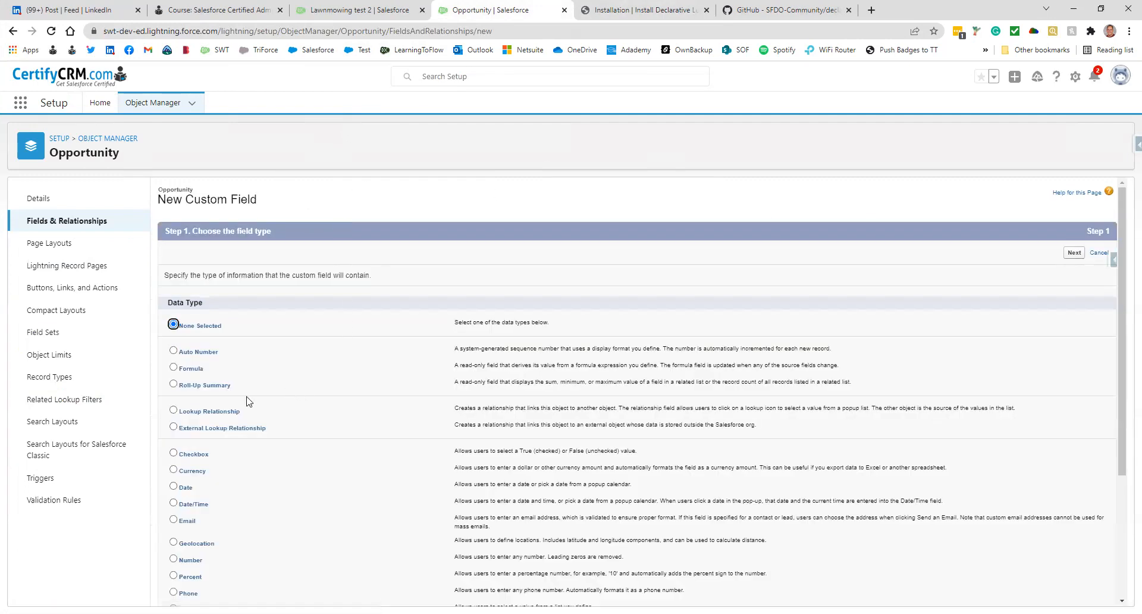
click(174, 559)
click(1073, 251)
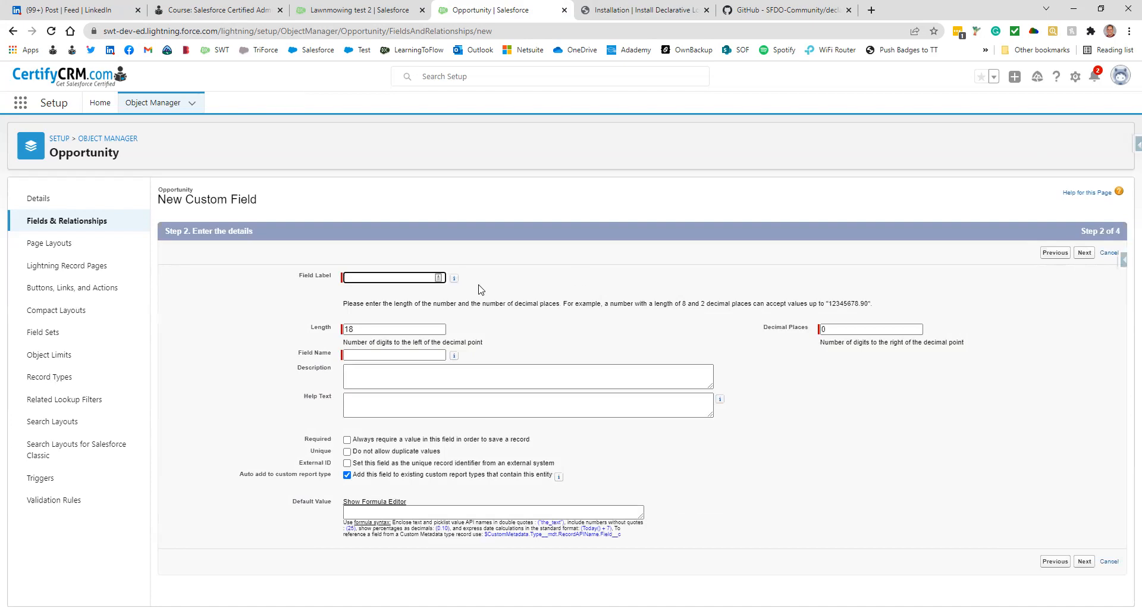
text(e)
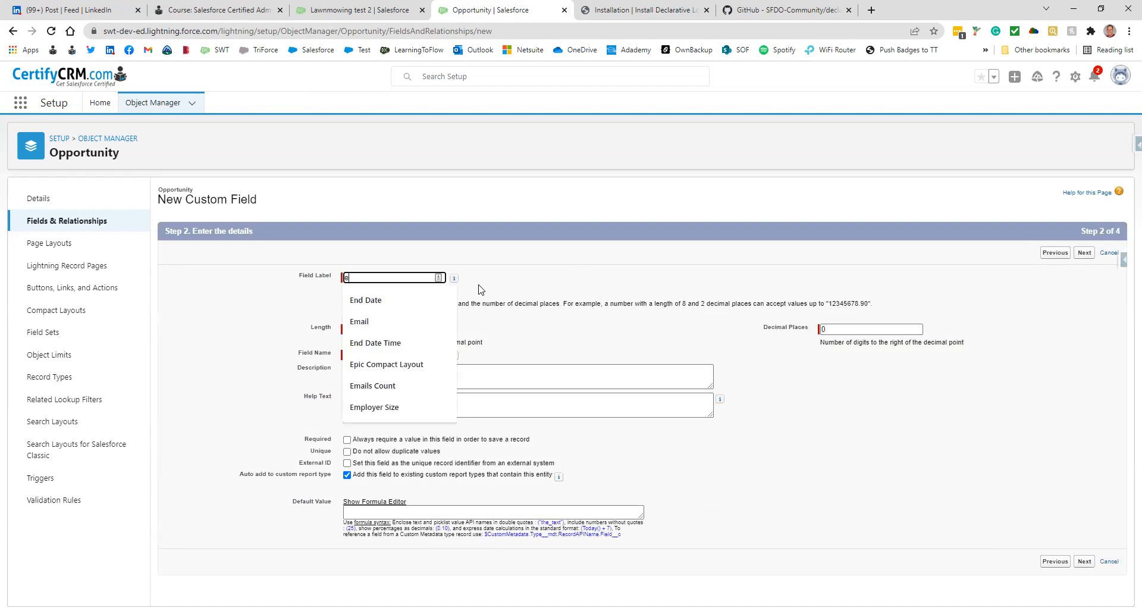
text(mails_count)
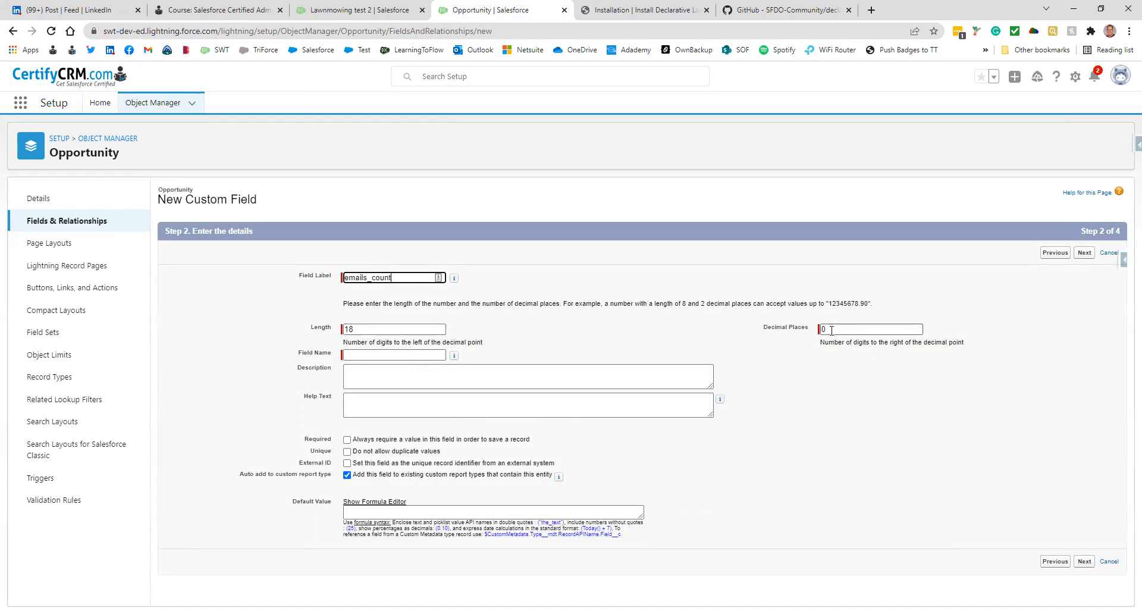
click(1085, 561)
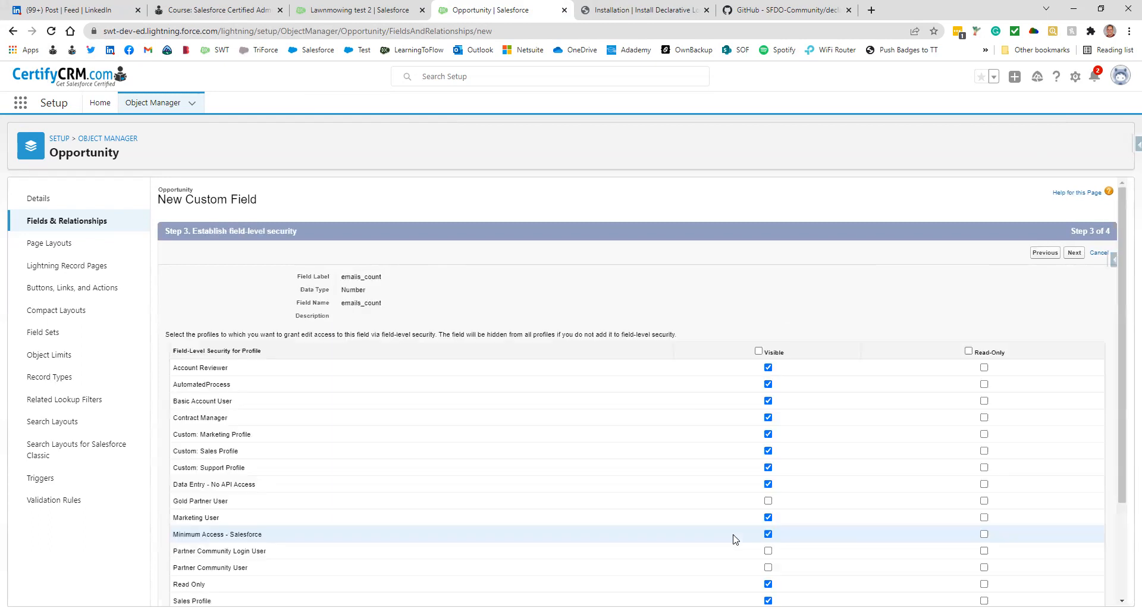
click(1075, 253)
click(1081, 253)
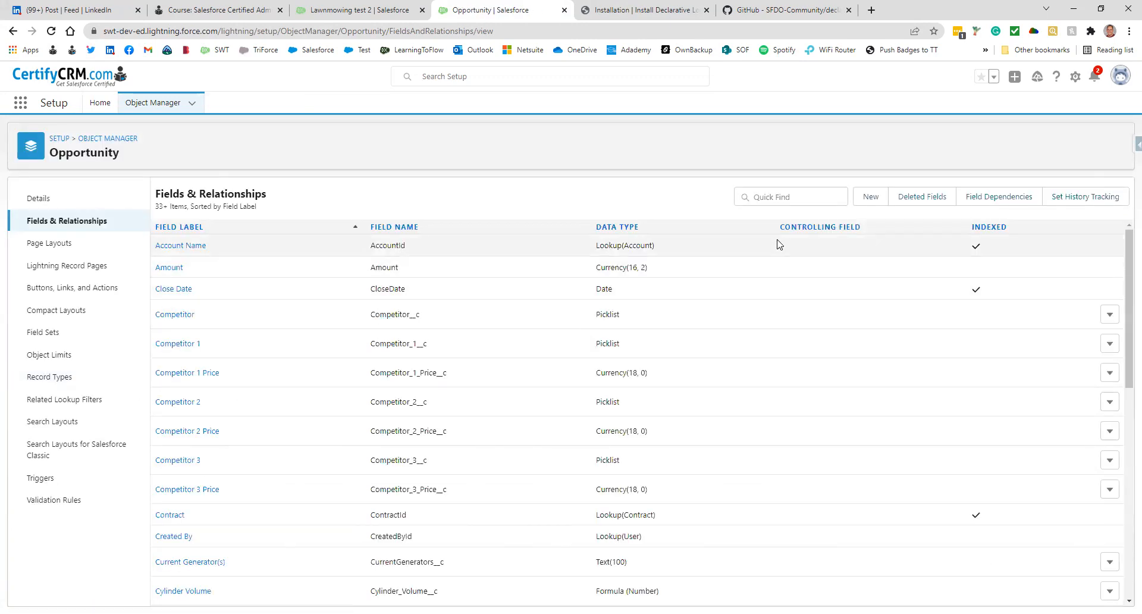
Create a Number field labelled calls_count on Opportunity, accepting the default security and adding it to the Opportunity Layout
click(867, 195)
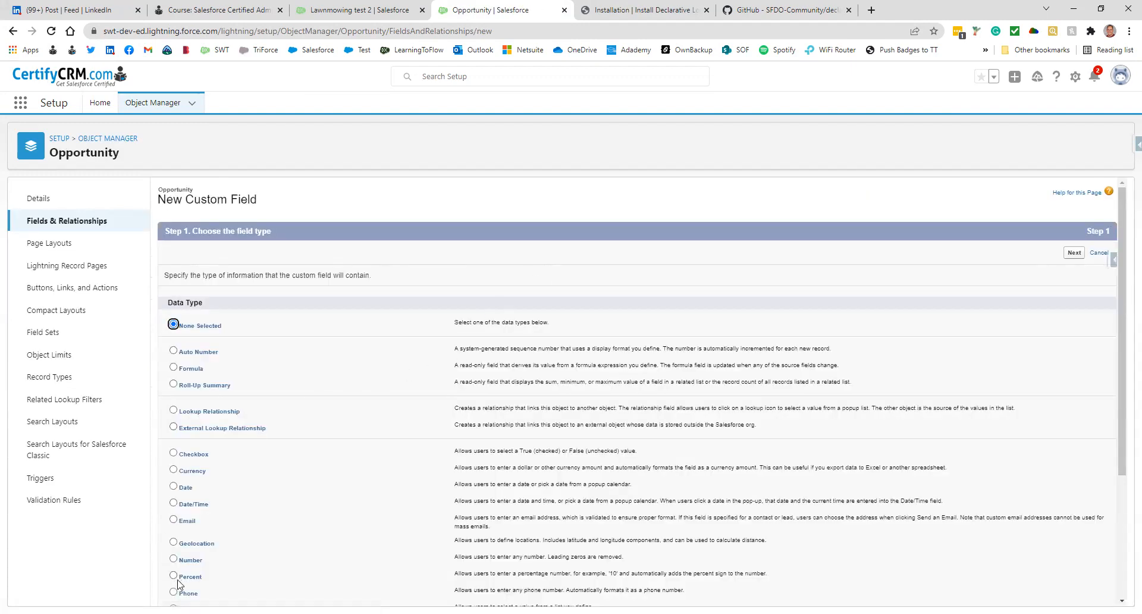
click(174, 560)
click(1075, 253)
click(366, 278)
text(calls_count)
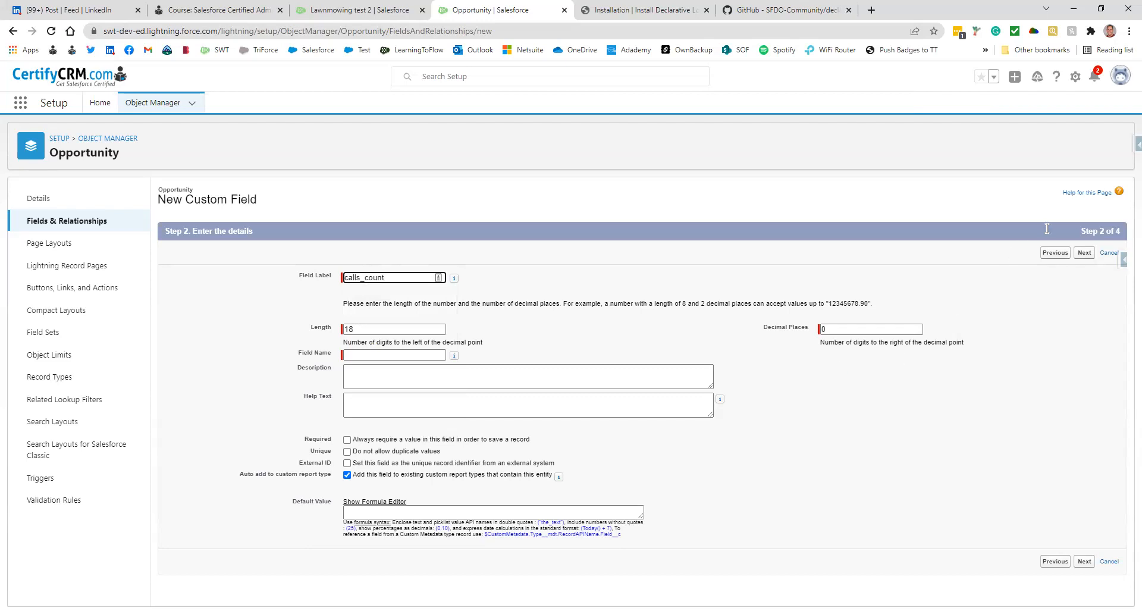
click(1088, 257)
click(1080, 255)
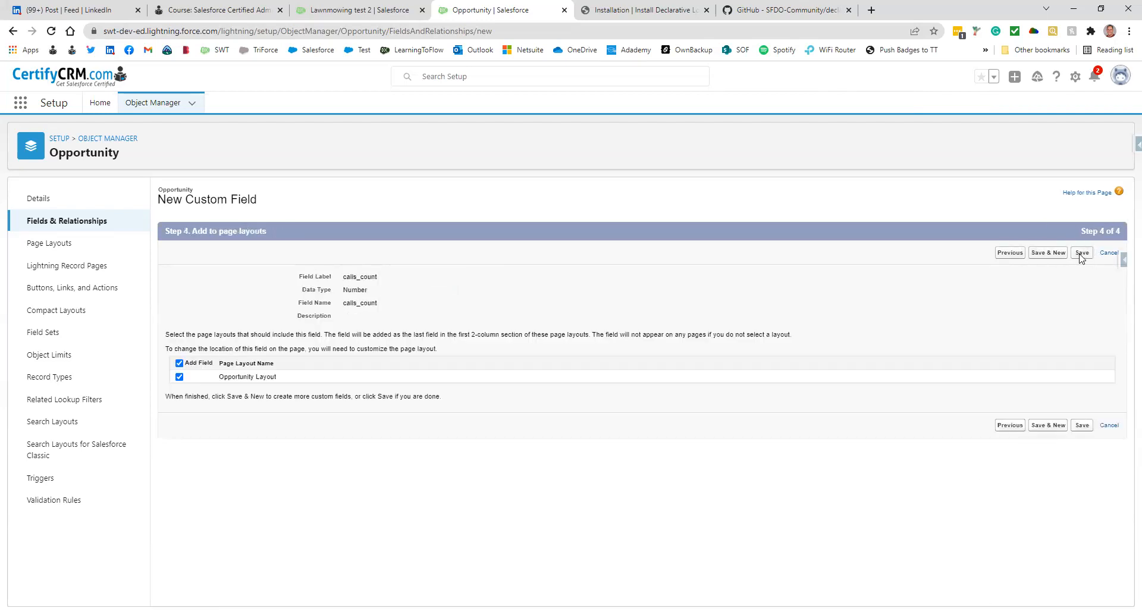
click(1082, 254)
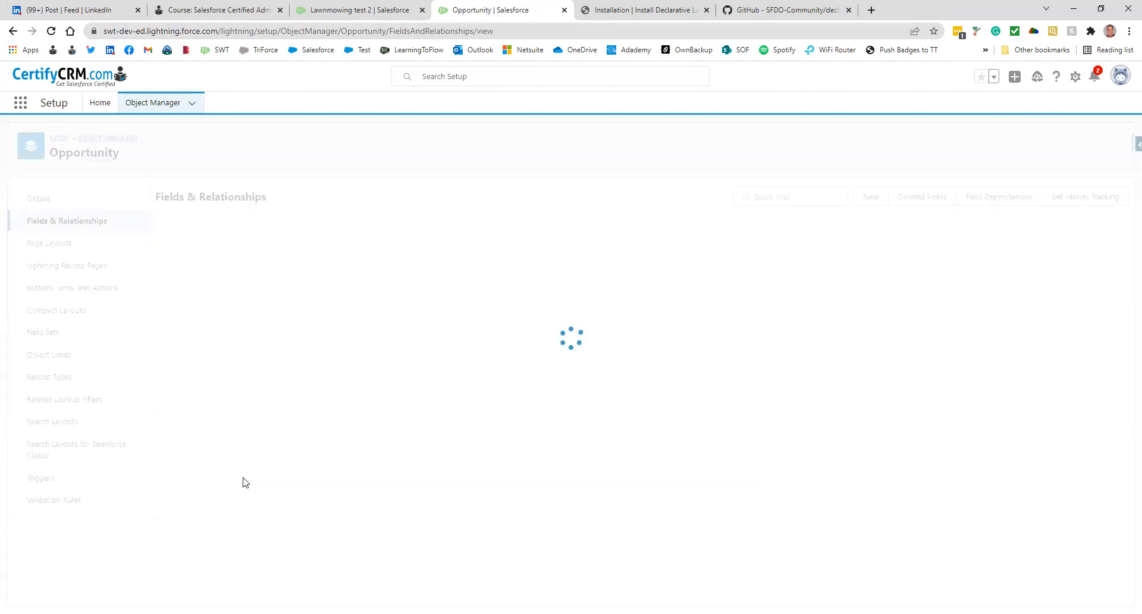
Create a Number field labelled tasks_count on Opportunity with the default length and field-level security
click(869, 197)
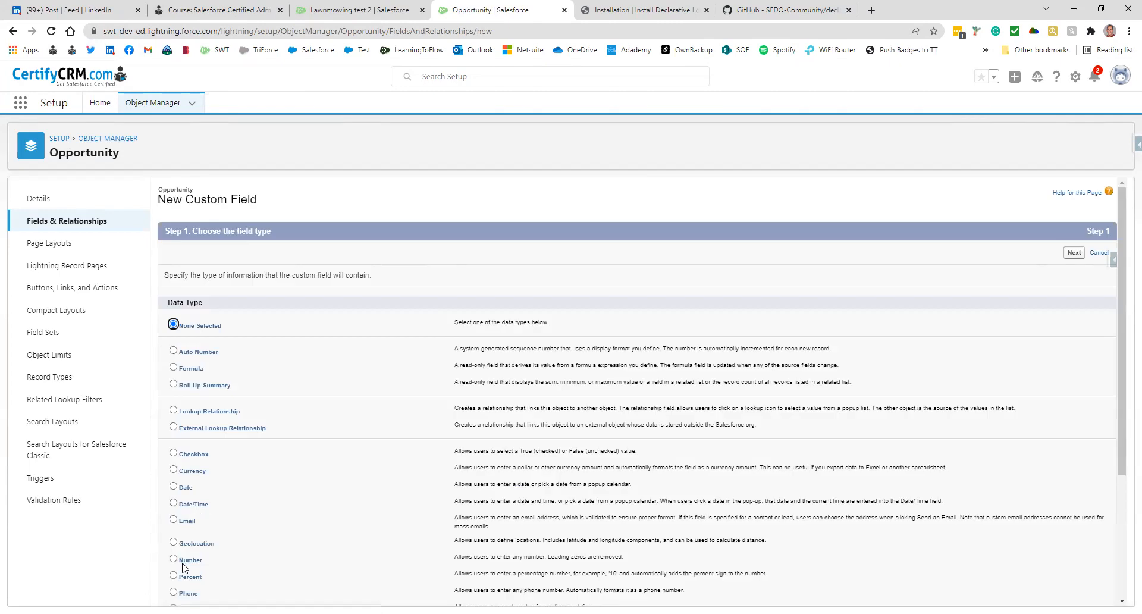
click(174, 559)
click(1066, 256)
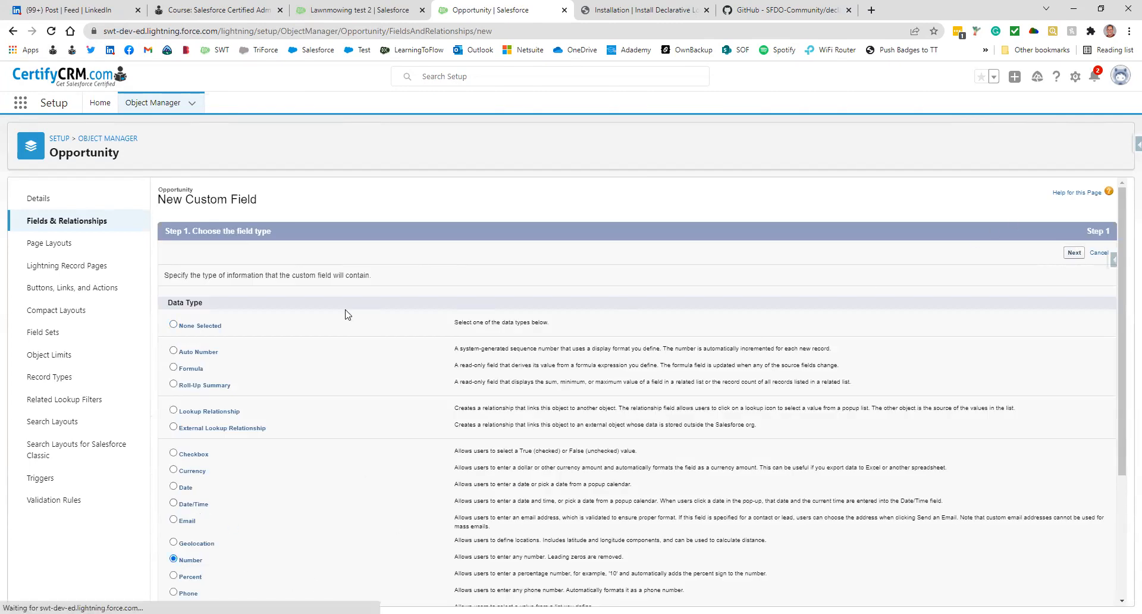
click(360, 278)
text(Tasks)
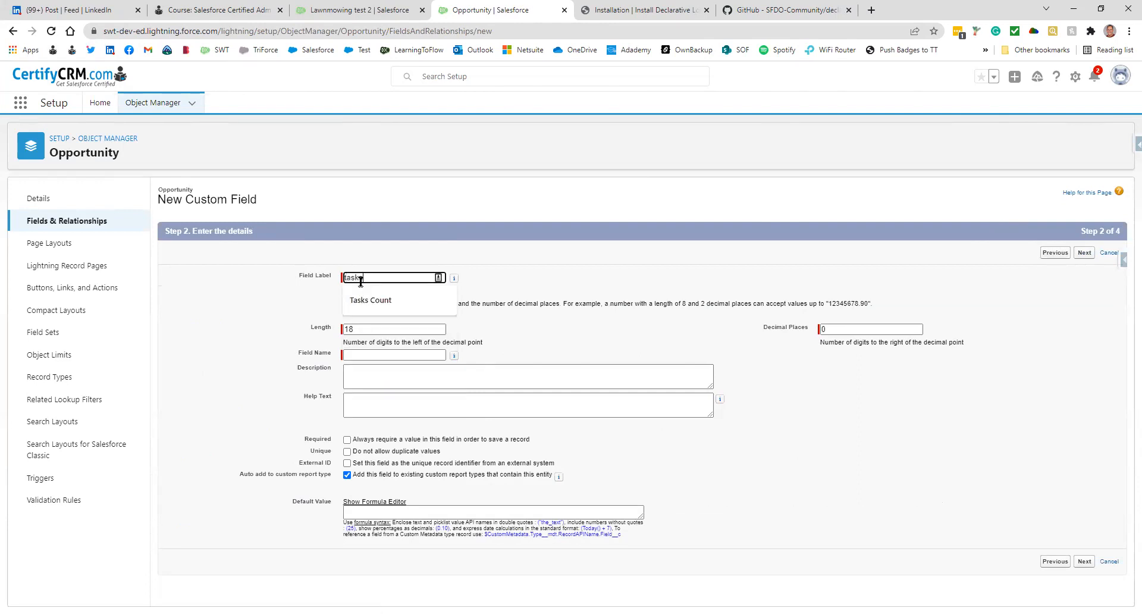
text(k_c)
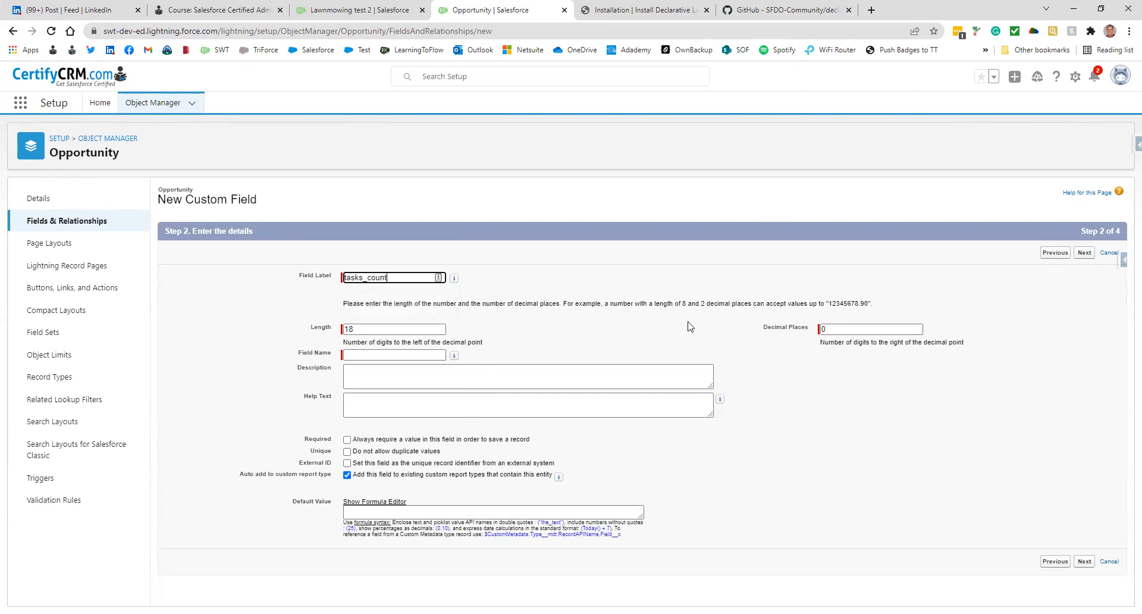
click(1084, 254)
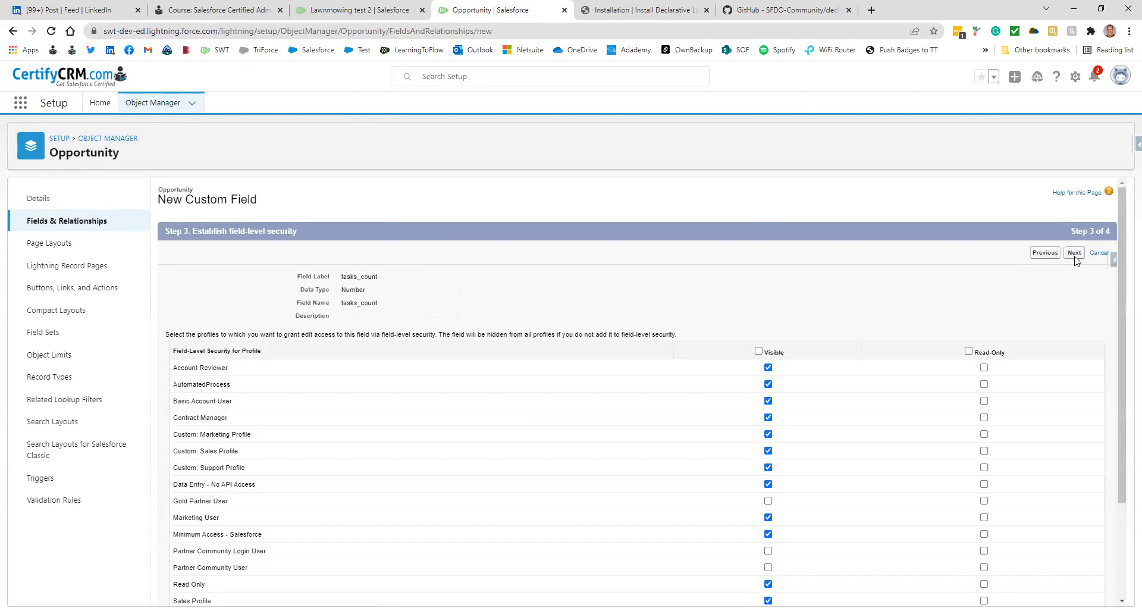
click(1076, 259)
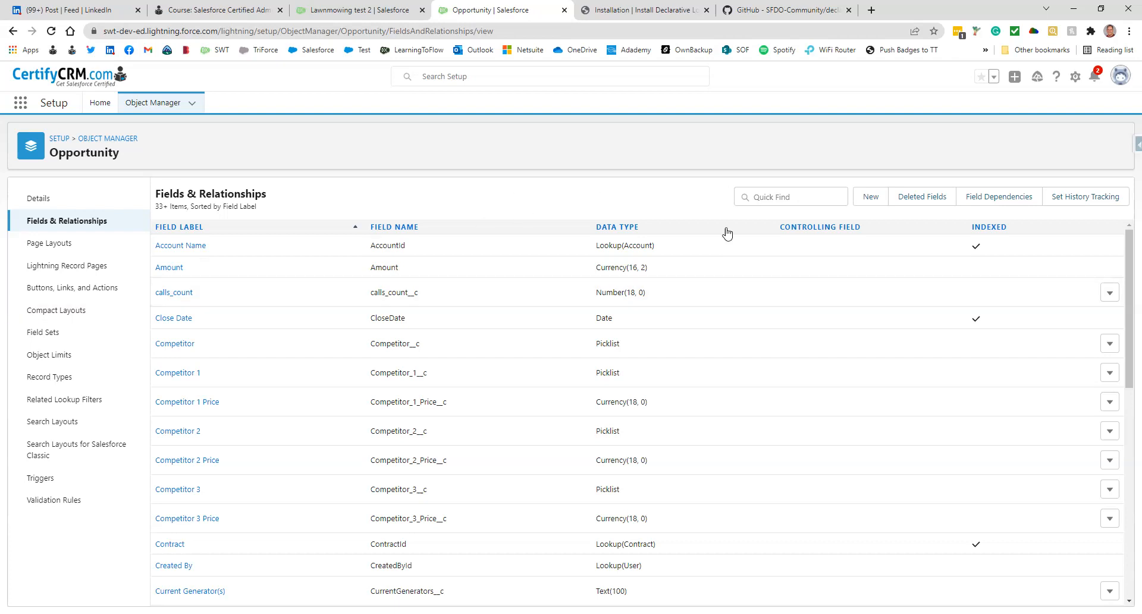
Start a new Opportunity formula field labelled emails_score with a Number return type and 0 decimal places
click(871, 198)
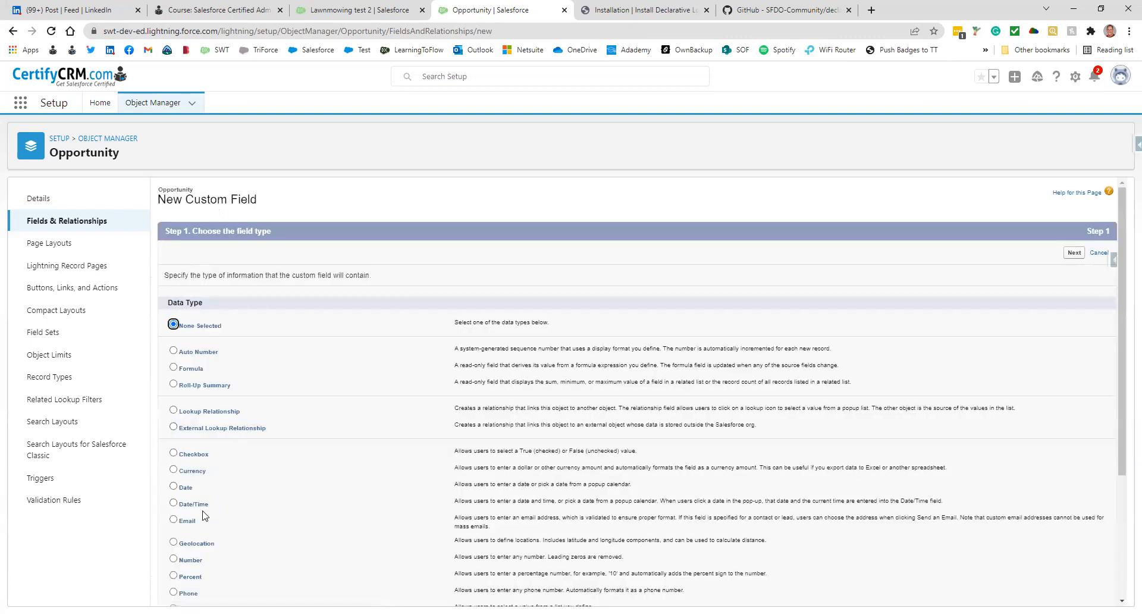
click(175, 368)
click(1074, 252)
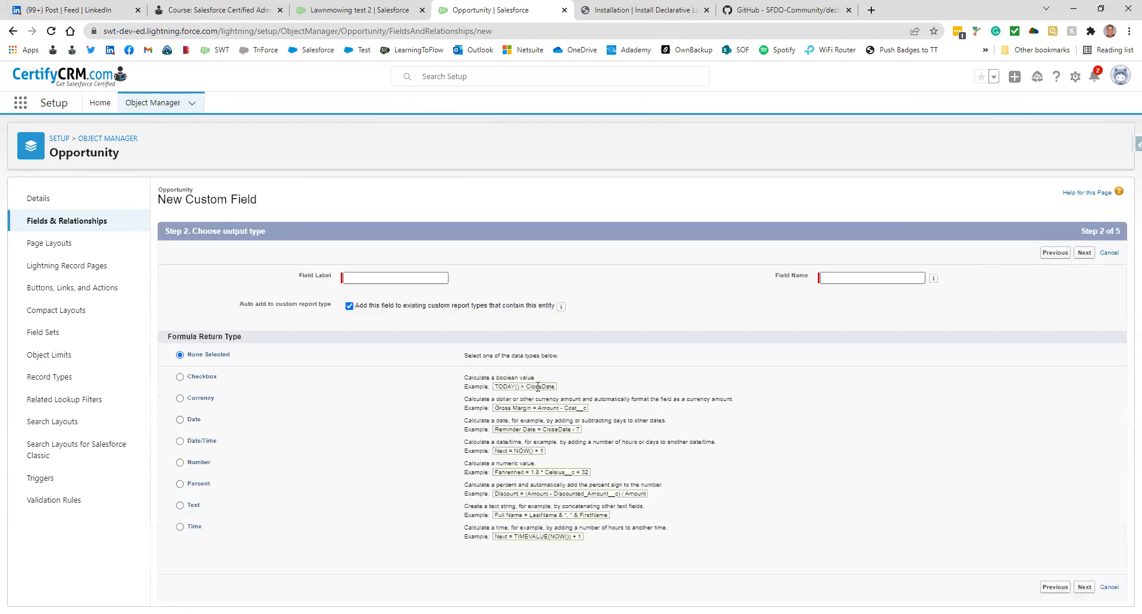
click(180, 462)
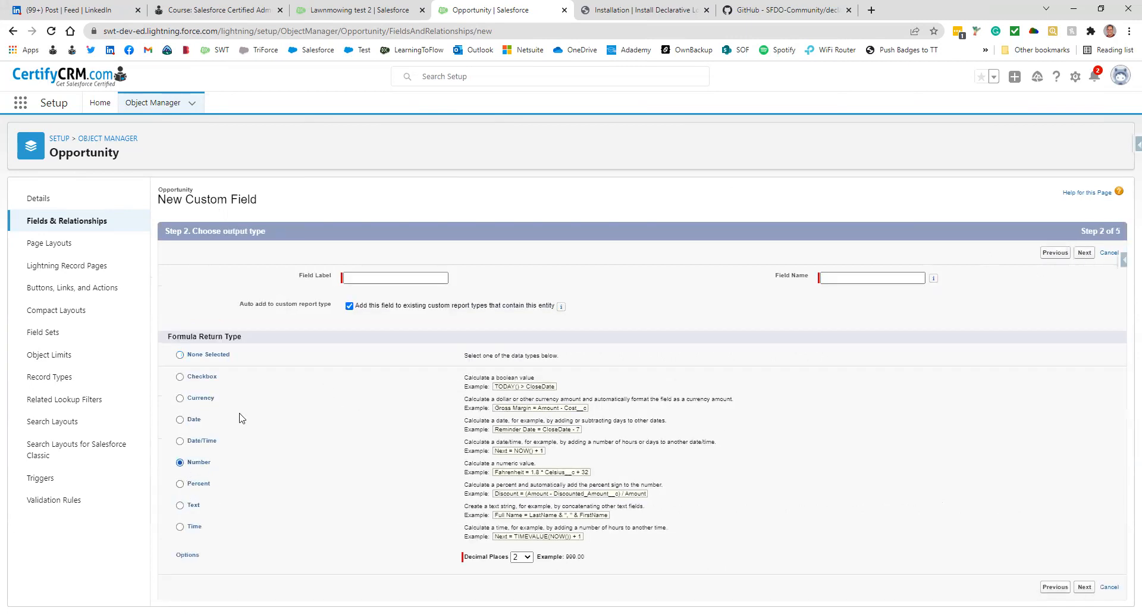
click(522, 557)
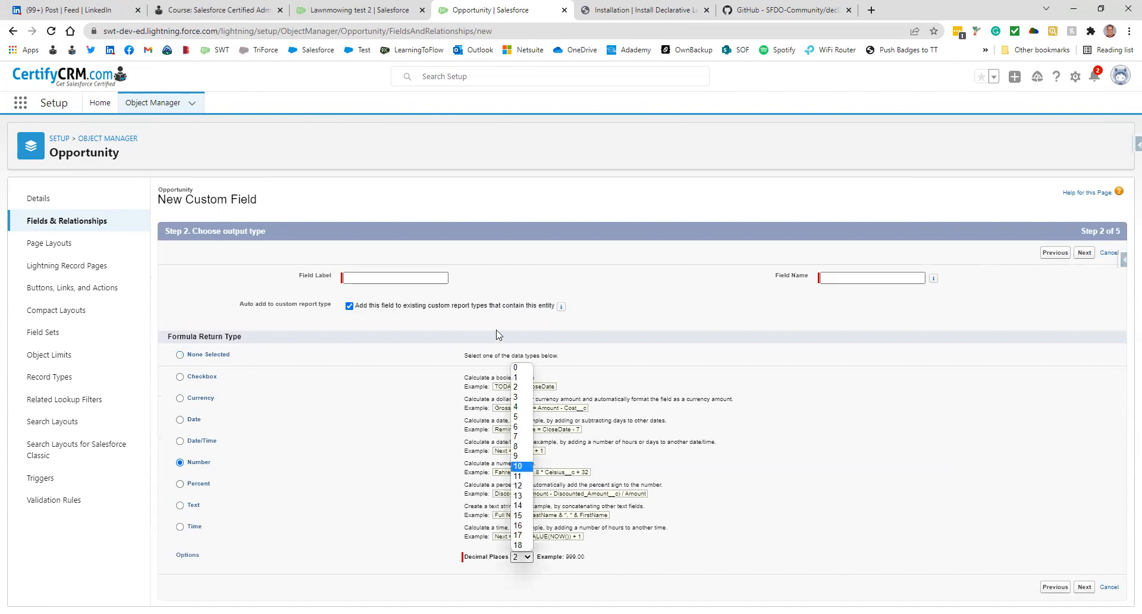
click(518, 364)
click(348, 279)
text(Em)
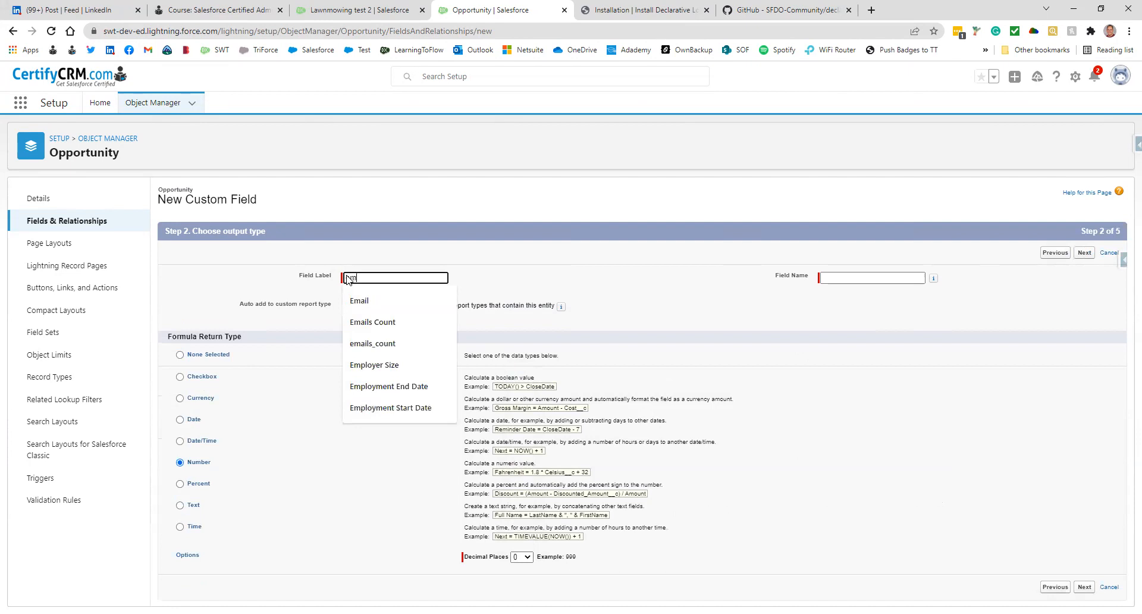
text(ails_score)
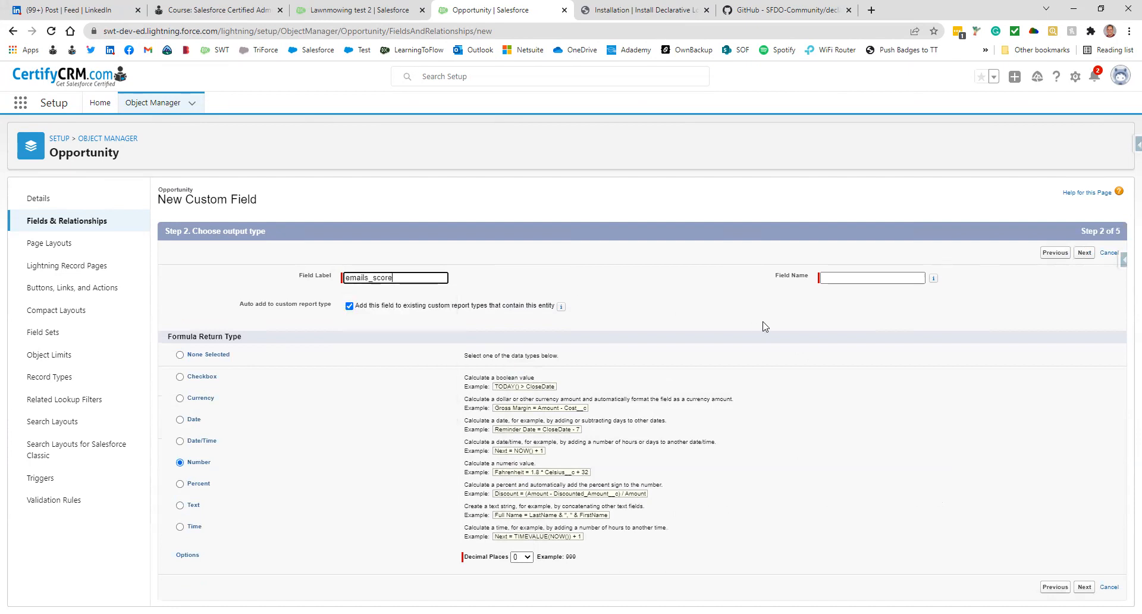
click(846, 278)
click(1084, 586)
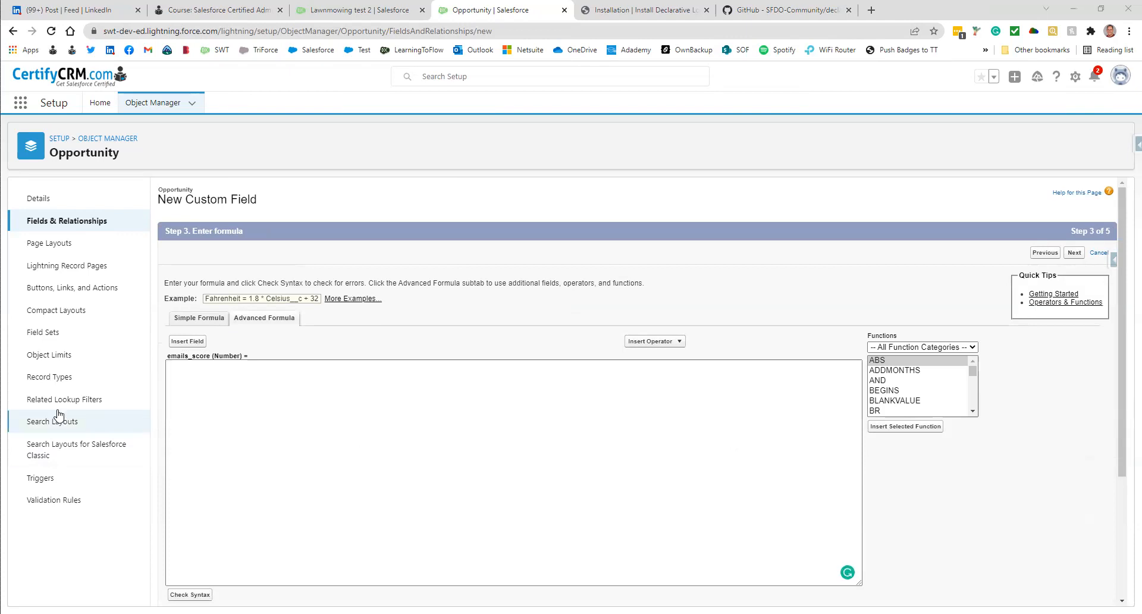
Enter the formula IF(emails_count__c = 0,0, IF(emails_count__c = 1,1, IF(emails_count__c > 1,4, 0))) and save emails_score with default security and layout, starting another field
click(267, 421)
text(IF(emails_count__c = 0,0, IF(emails_count__c = 1,1, IF(emails_count__c > 1,4, 0))))
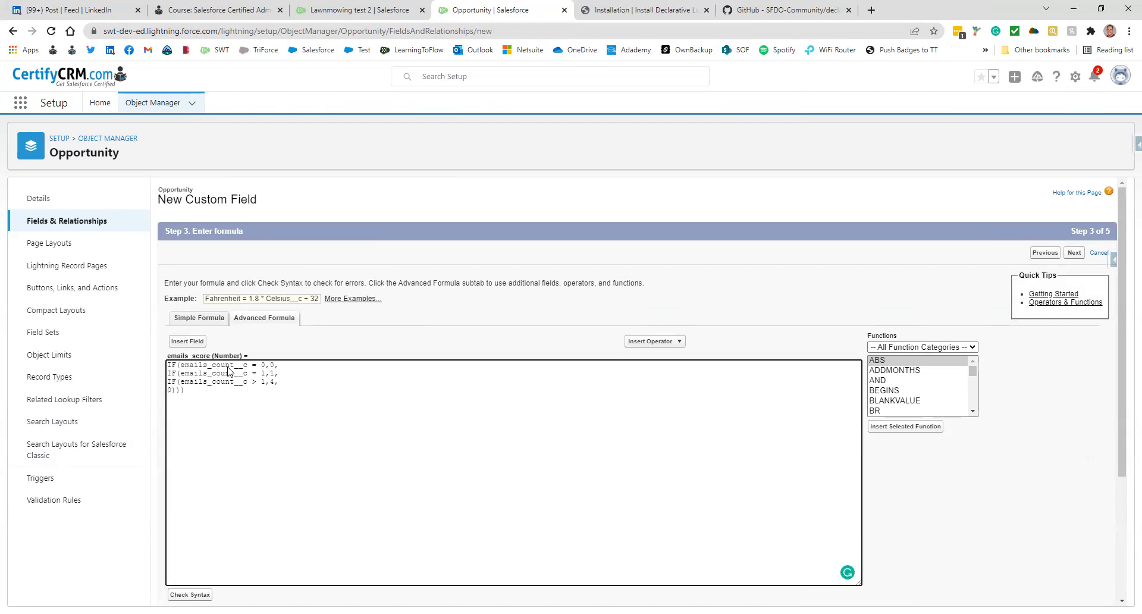
double_click(271, 365)
scroll(544, 477, down, 3)
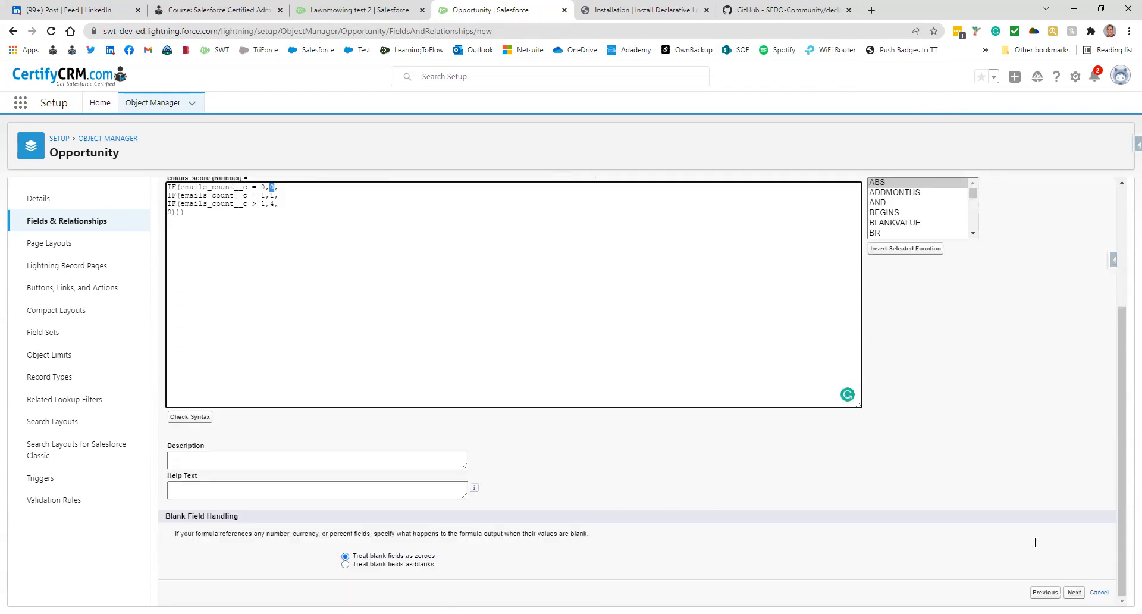
click(1077, 593)
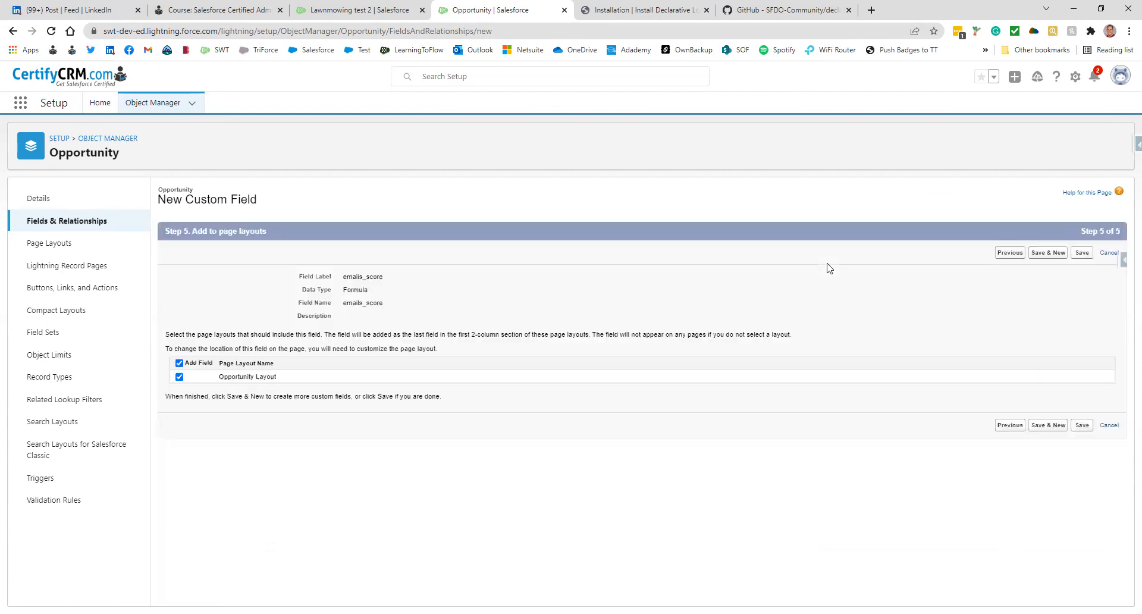
click(1050, 433)
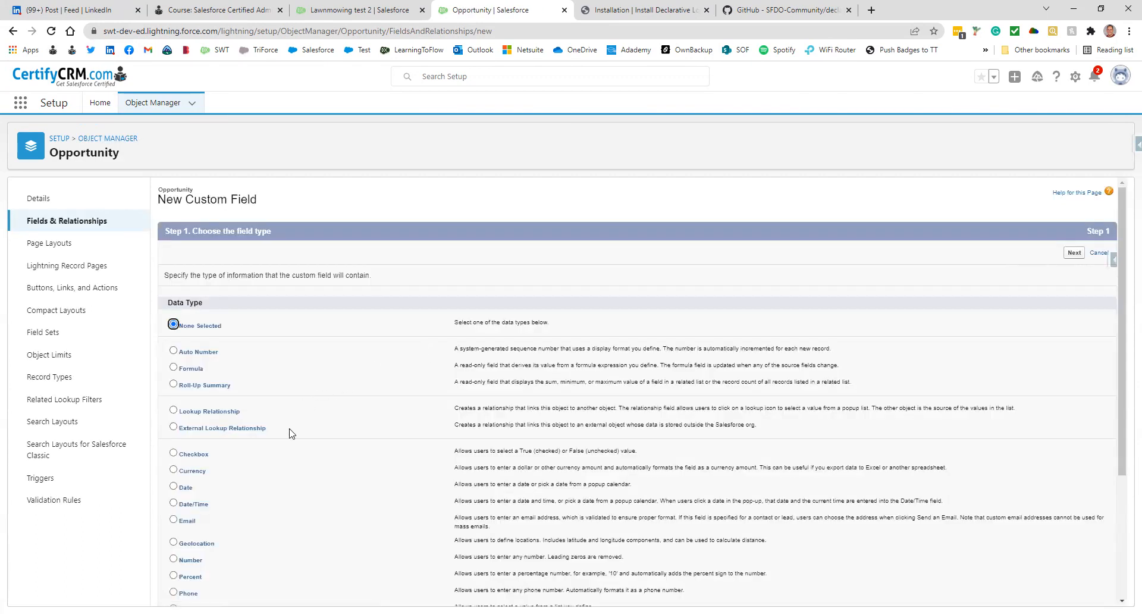
Define the next Opportunity field as a formula labelled calls_score, returning a Number with 0 decimal places
click(173, 367)
click(1074, 253)
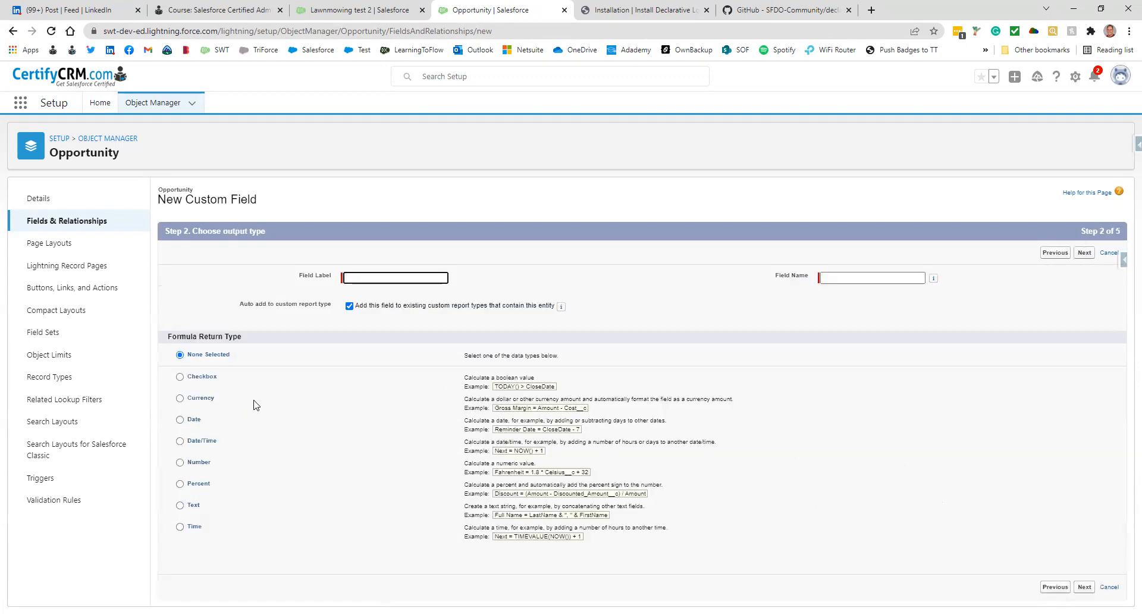
click(348, 277)
text(calls_score)
click(180, 463)
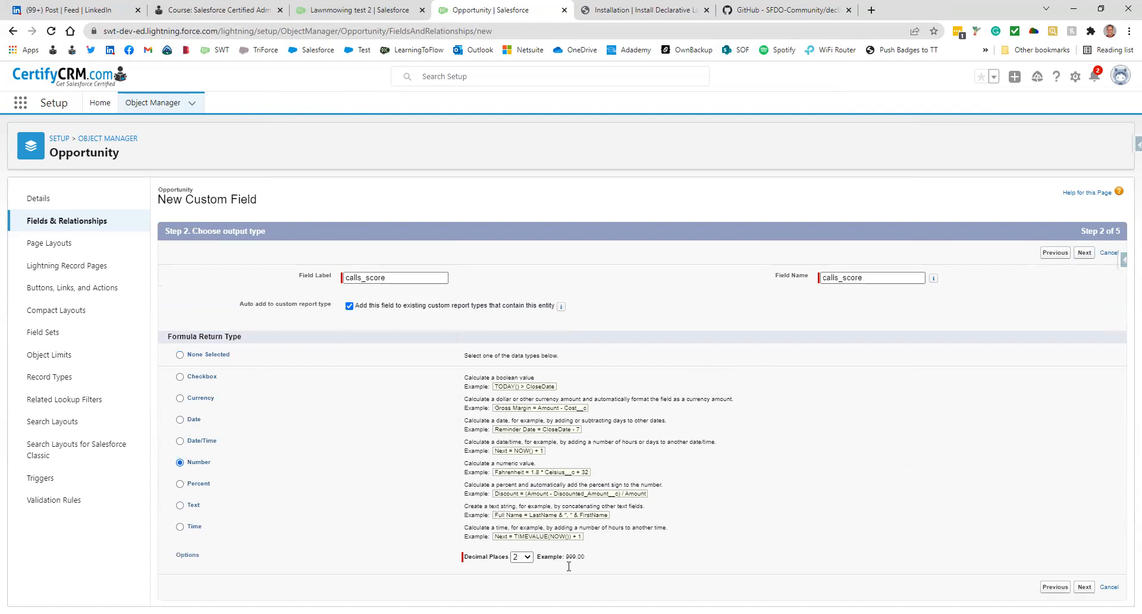
click(523, 557)
click(528, 368)
click(1085, 587)
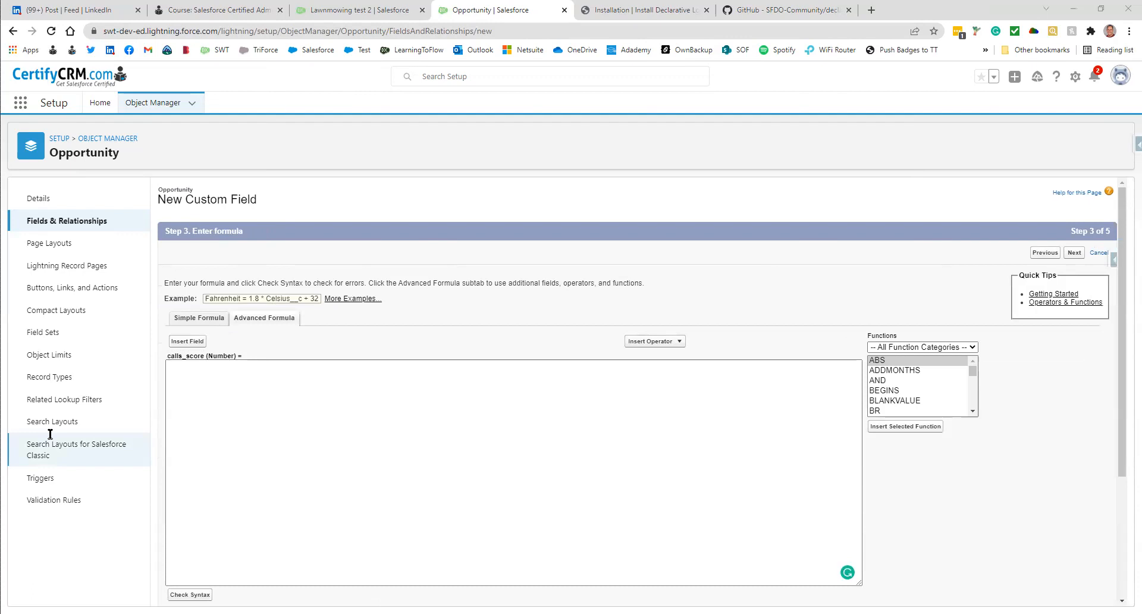
Enter the formula IF(calls_count__c = 0,0, IF(calls_count__c = 1,1, IF(calls_count__c > 1,3, 0))) and save calls_score with default security and layout, starting another field
click(314, 398)
text(IF(calls_count__c = 0,0, IF(calls_count__c = 1,1, IF(calls_count__c > 1,3, 0))))
double_click(268, 382)
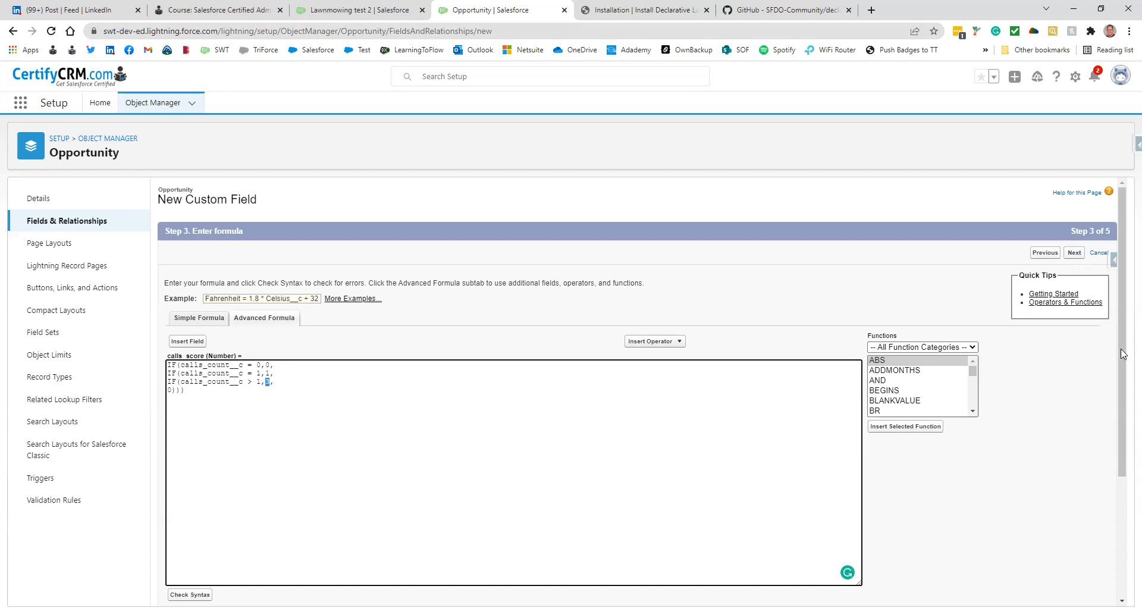
click(1075, 253)
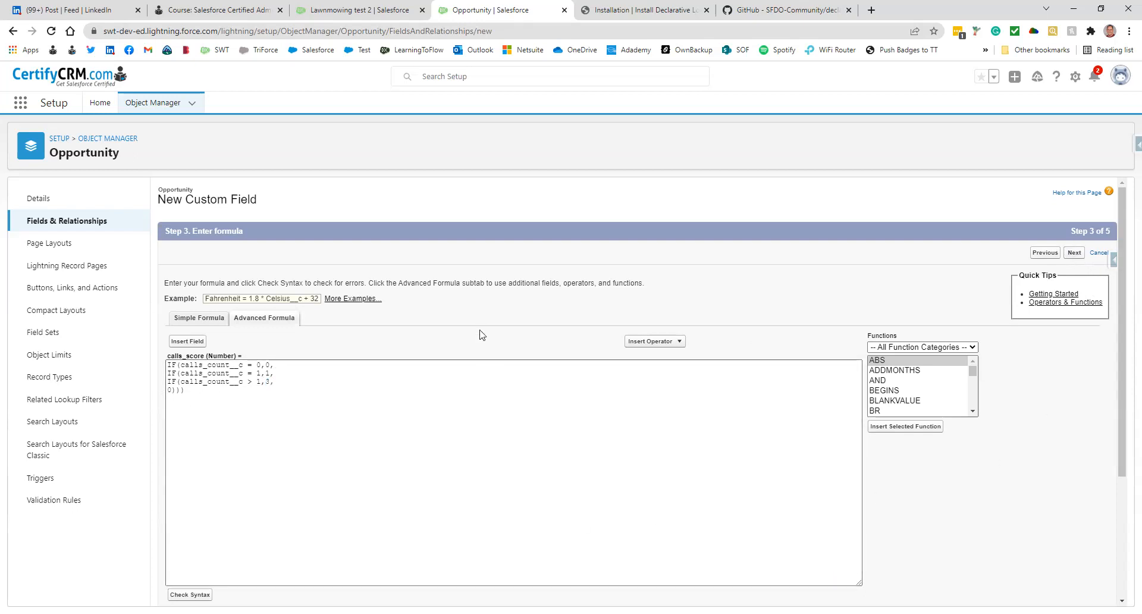
click(1074, 254)
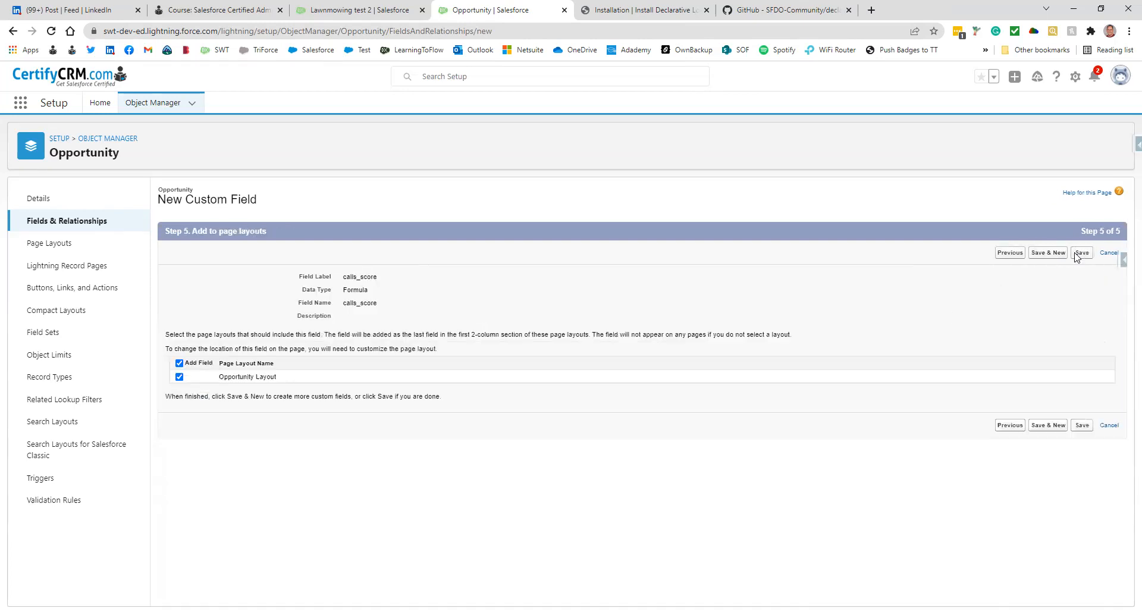
click(1048, 426)
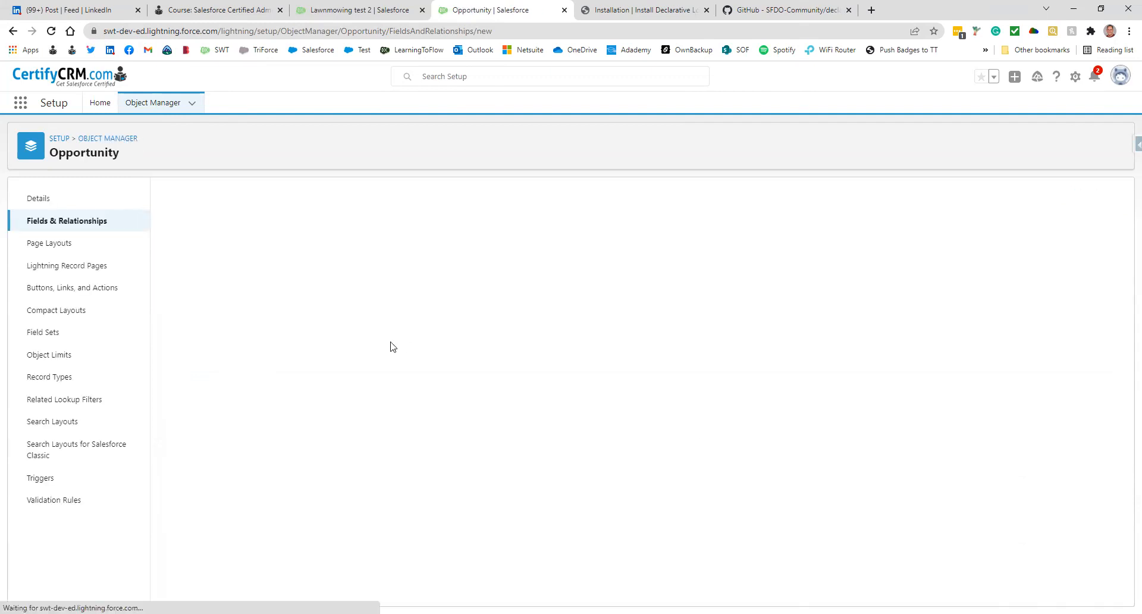
Define another Opportunity formula field labelled tasks_score with a Number return type and 0 decimal places
click(172, 367)
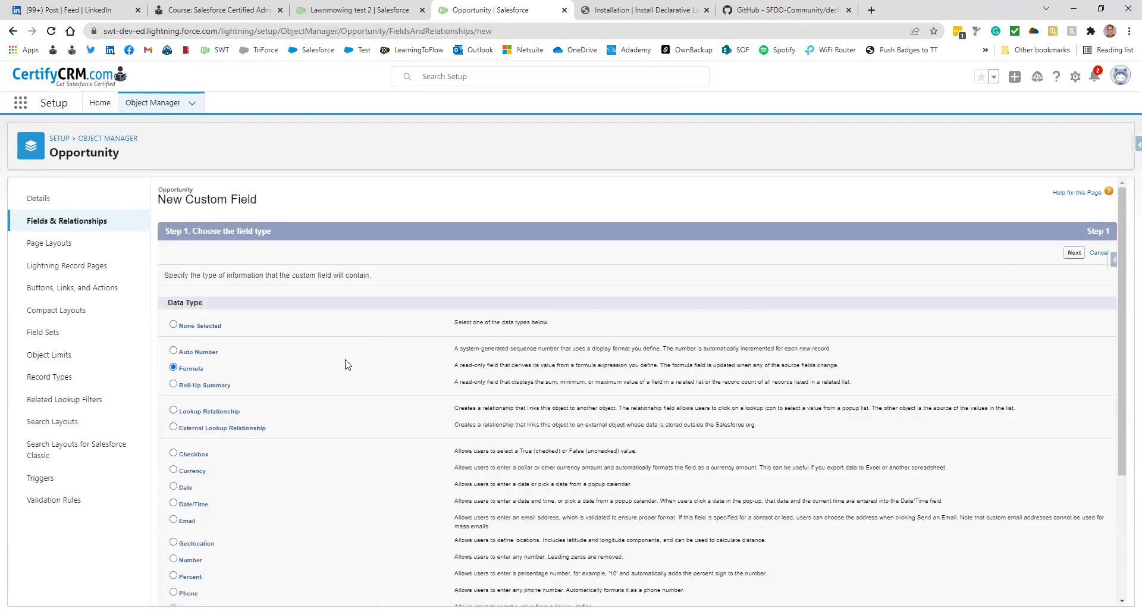
click(1075, 252)
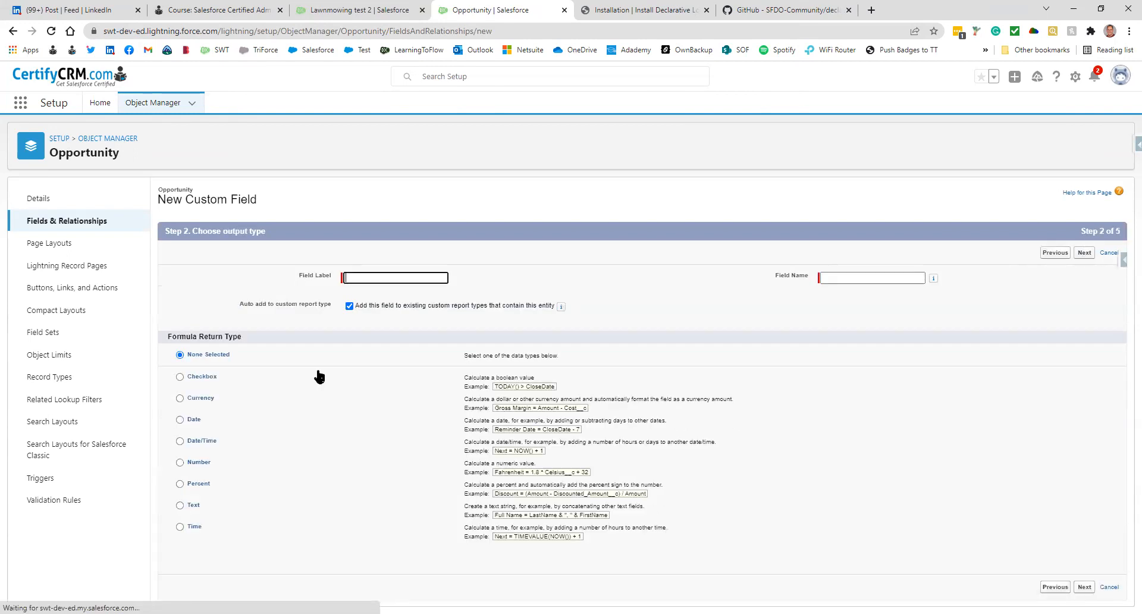
text(t)
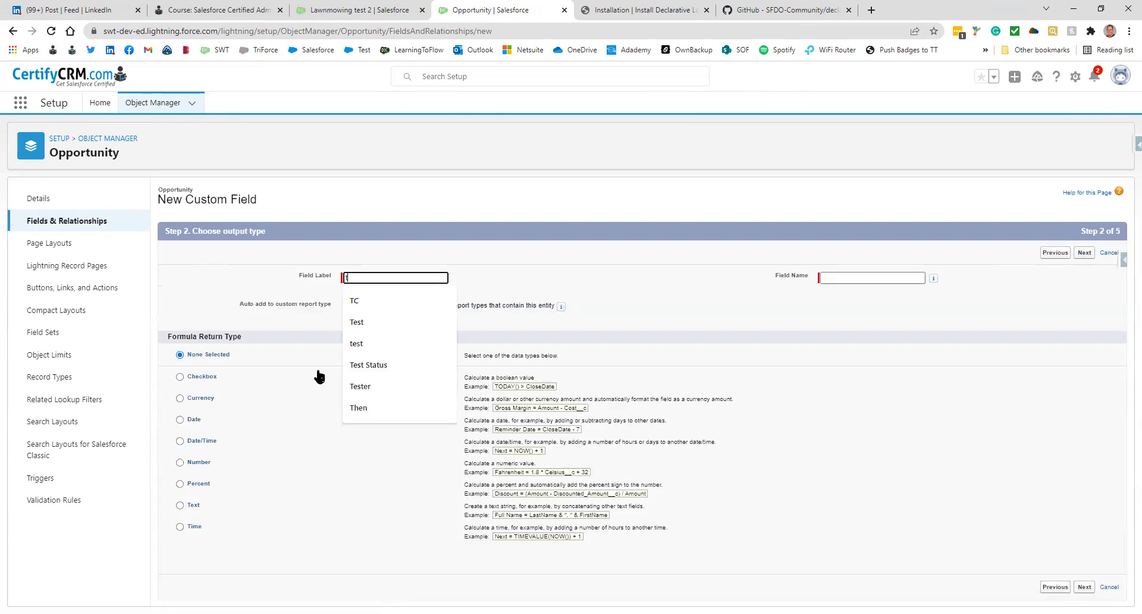
text(asks_score)
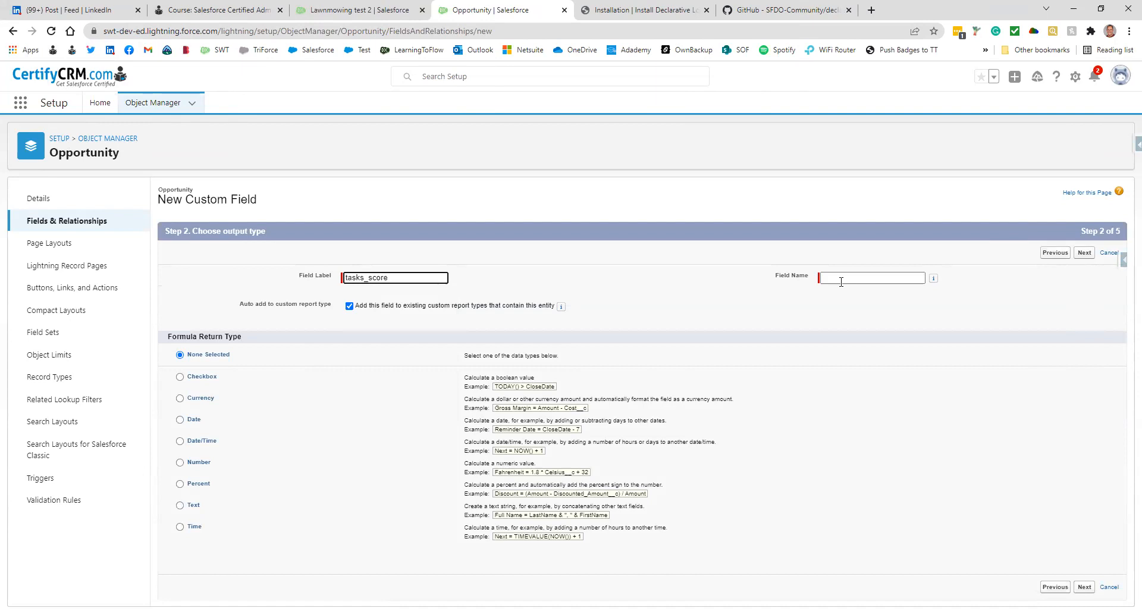
key(Tab)
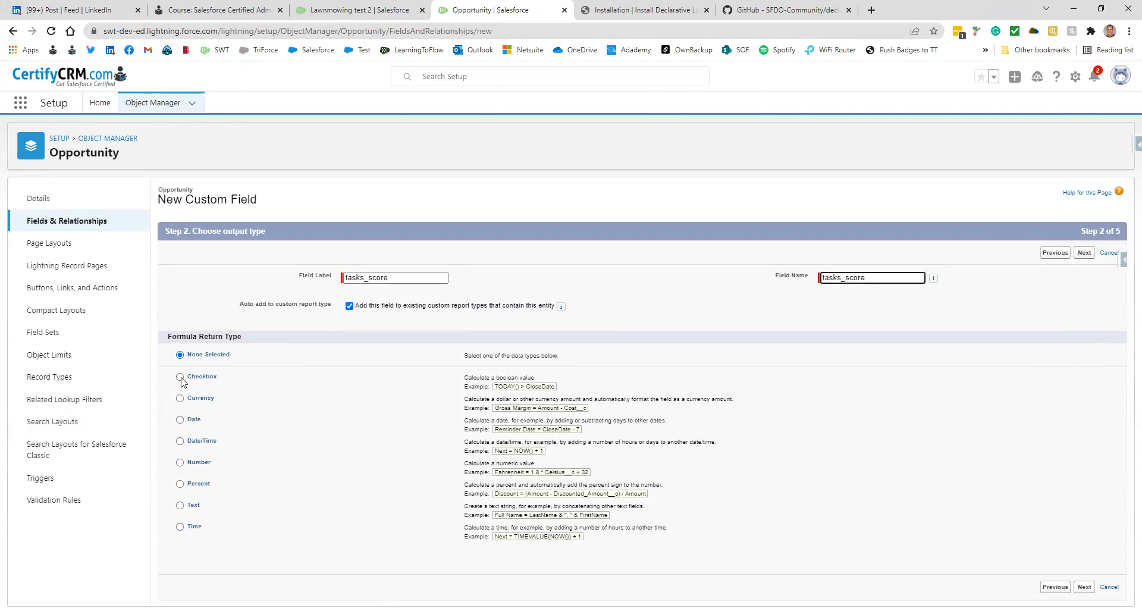
click(181, 463)
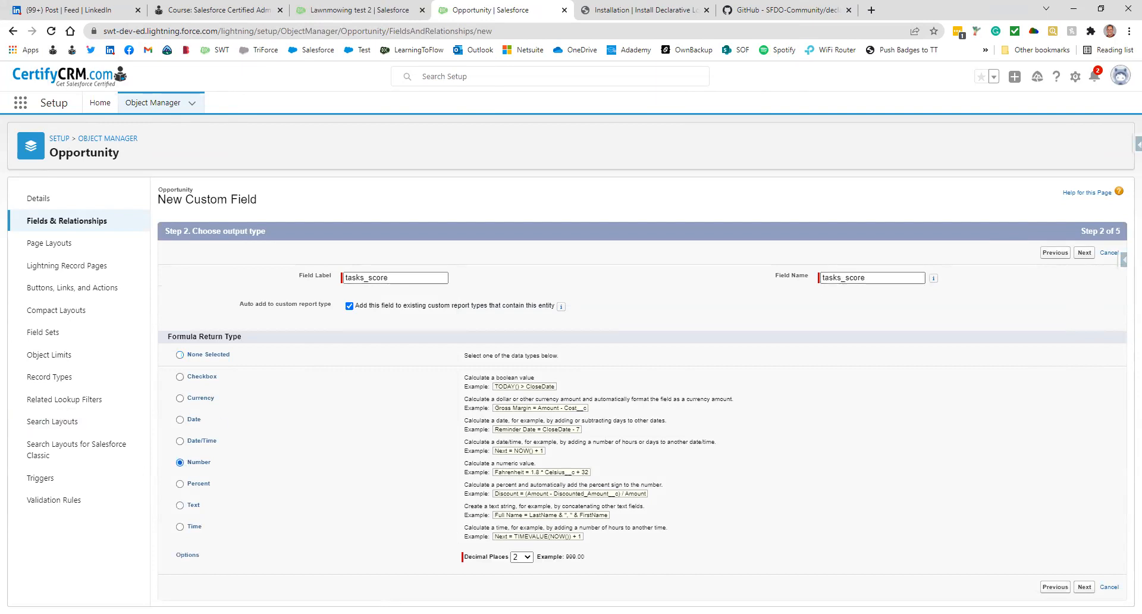
click(526, 558)
click(517, 368)
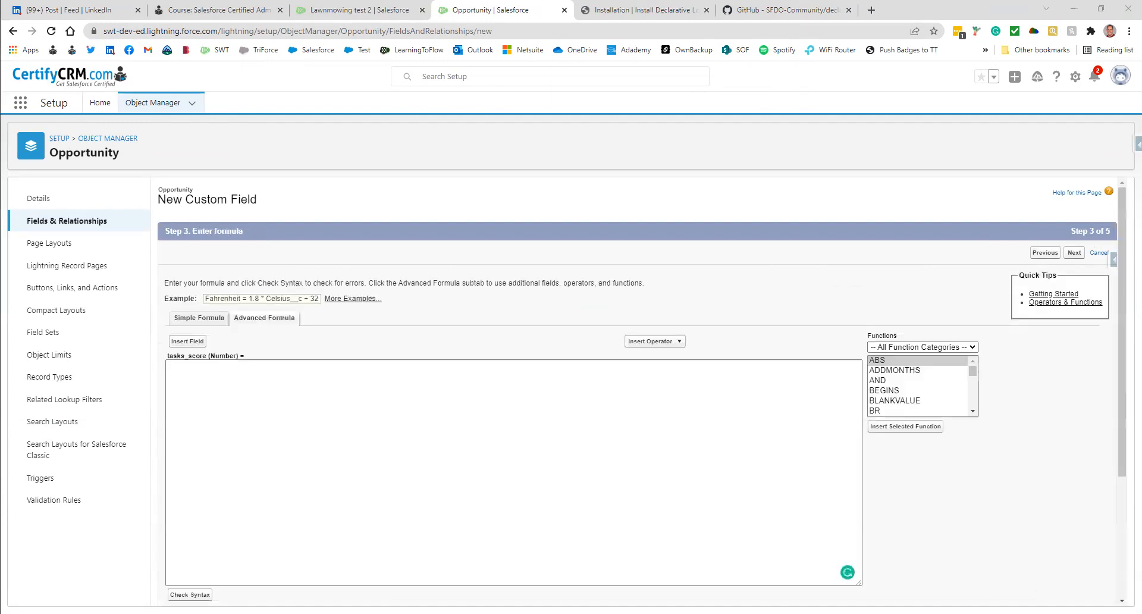
Enter the formula IF(tasks_count__c = 0,0, IF(tasks_count__c = 1,1, IF(tasks_count__c > 1,3, 0))) and save tasks_score with default security and layout, starting another field
click(219, 406)
text(IF(tasks_count__c = 0,0, IF(tasks_count__c = 1,1, IF(tasks_count__c > 1,3, 0))))
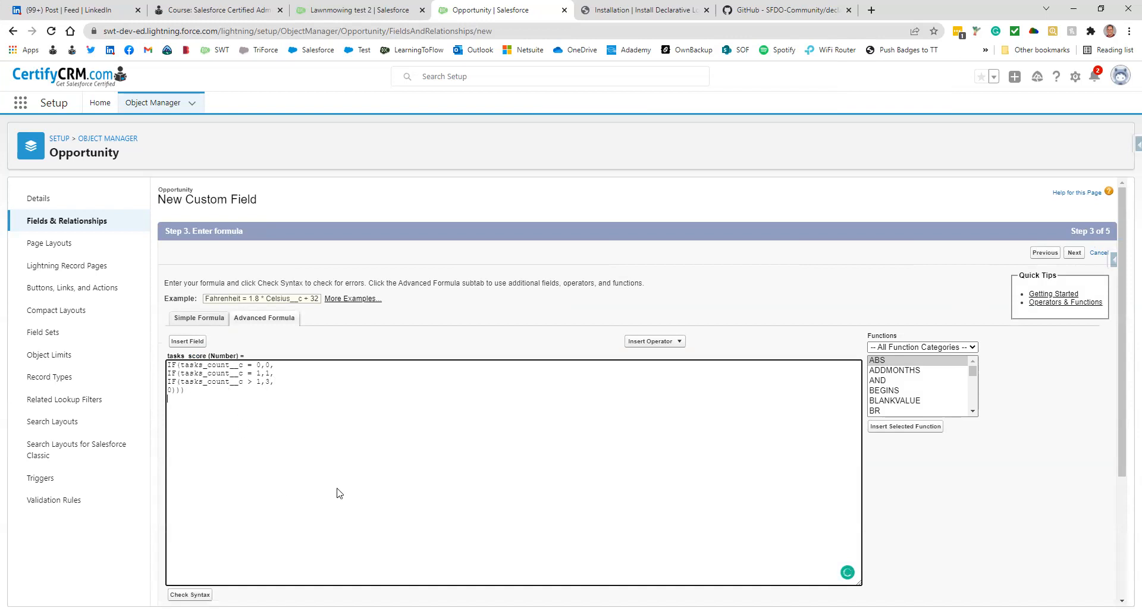
click(1082, 254)
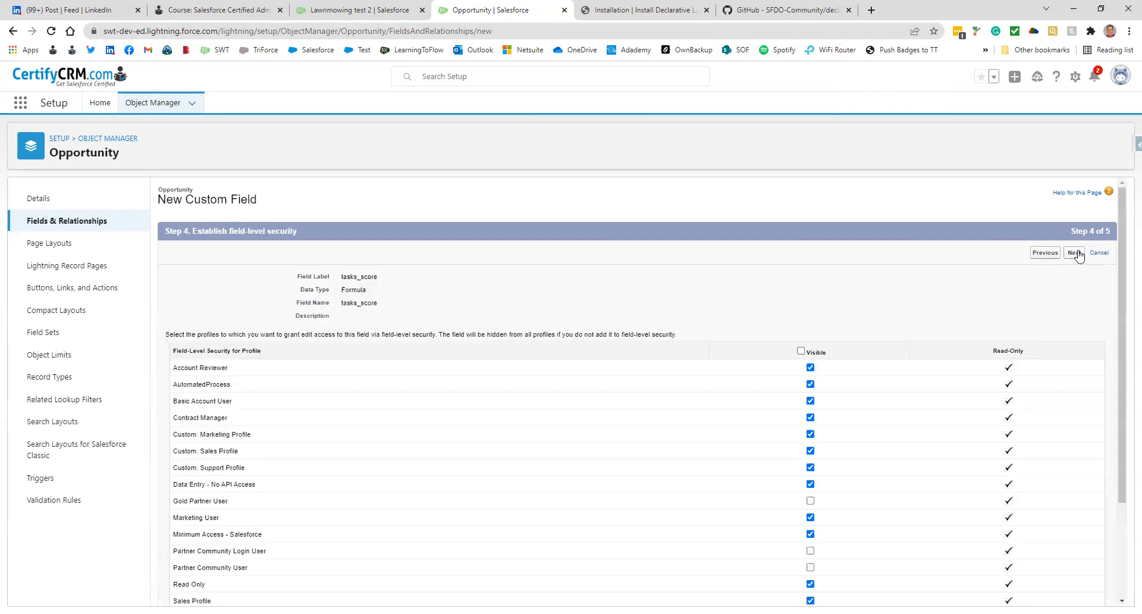
click(1075, 254)
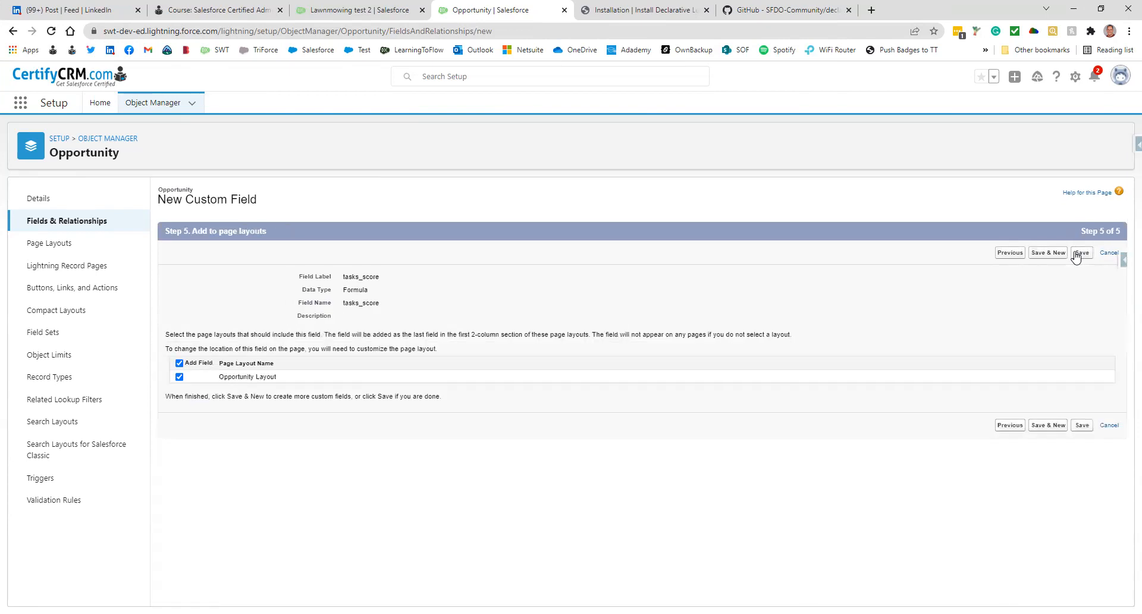
click(1052, 431)
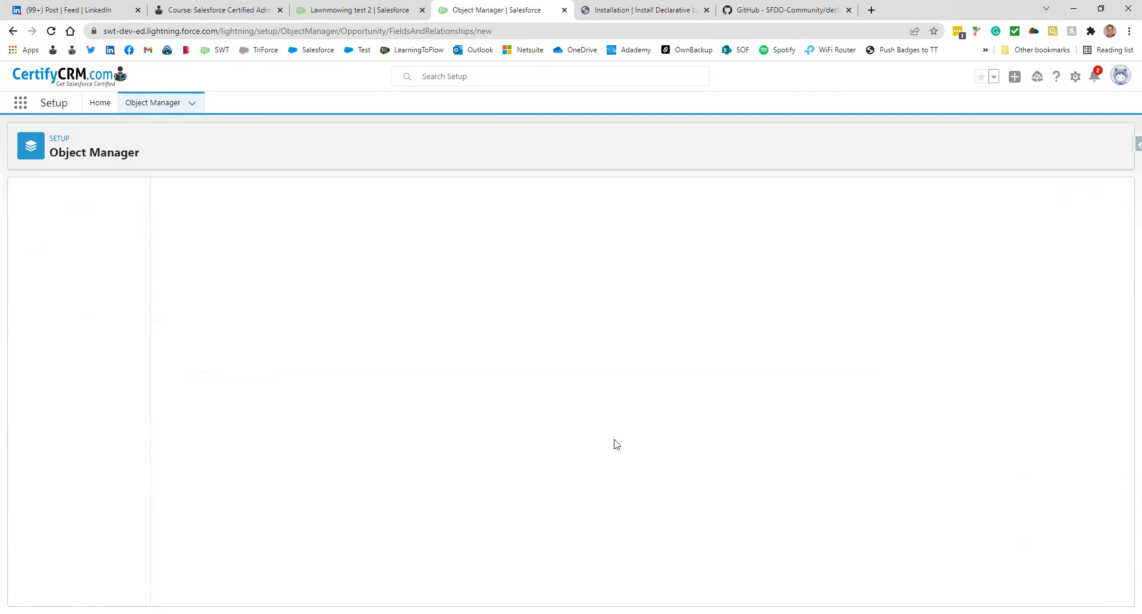
Define an Opportunity formula field labelled Acticity Score with a Number return type and 0 decimal places
click(173, 367)
click(1075, 252)
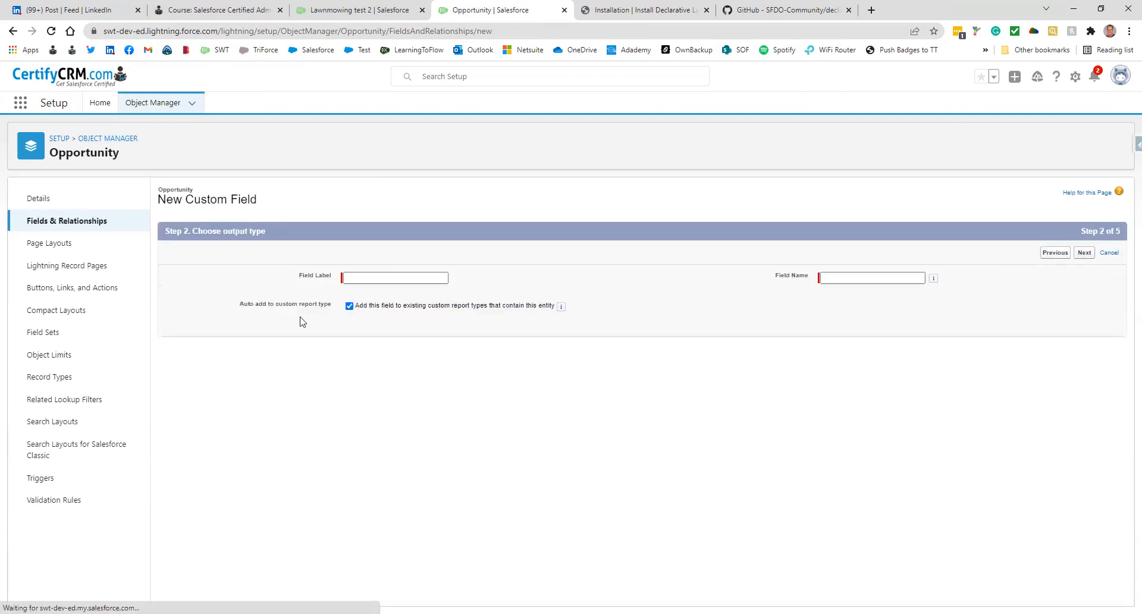
text(A)
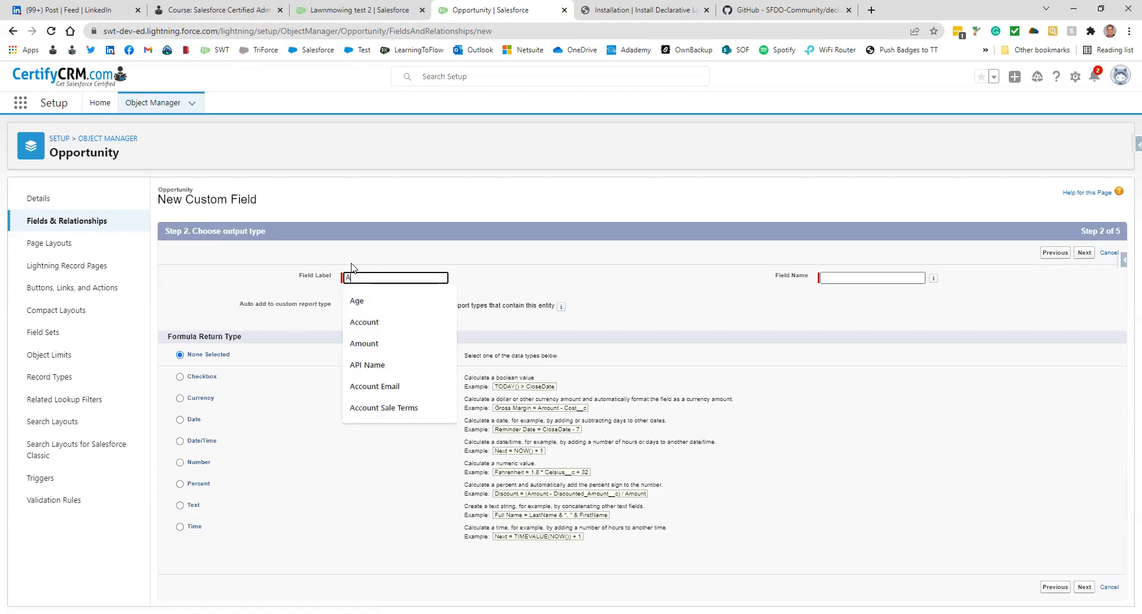
text(cticity)
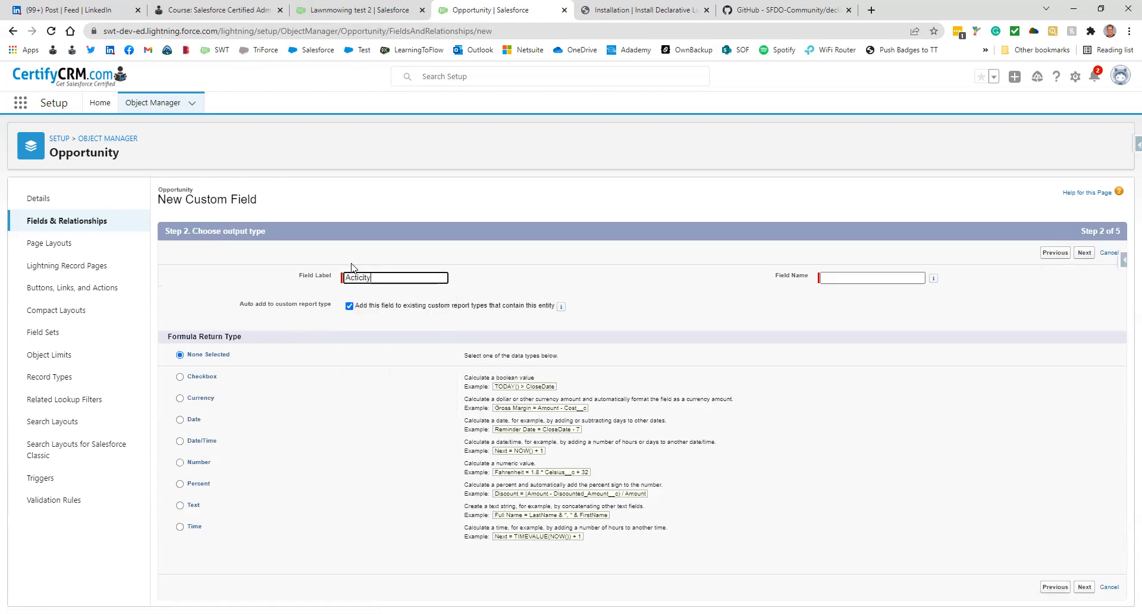
text( Score)
click(834, 275)
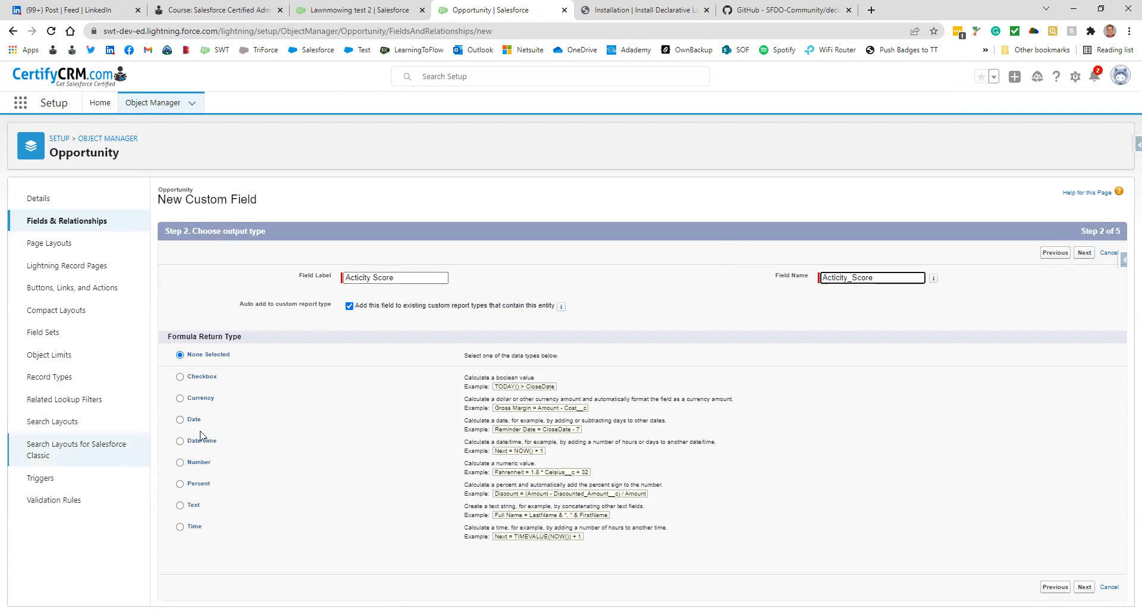
click(179, 464)
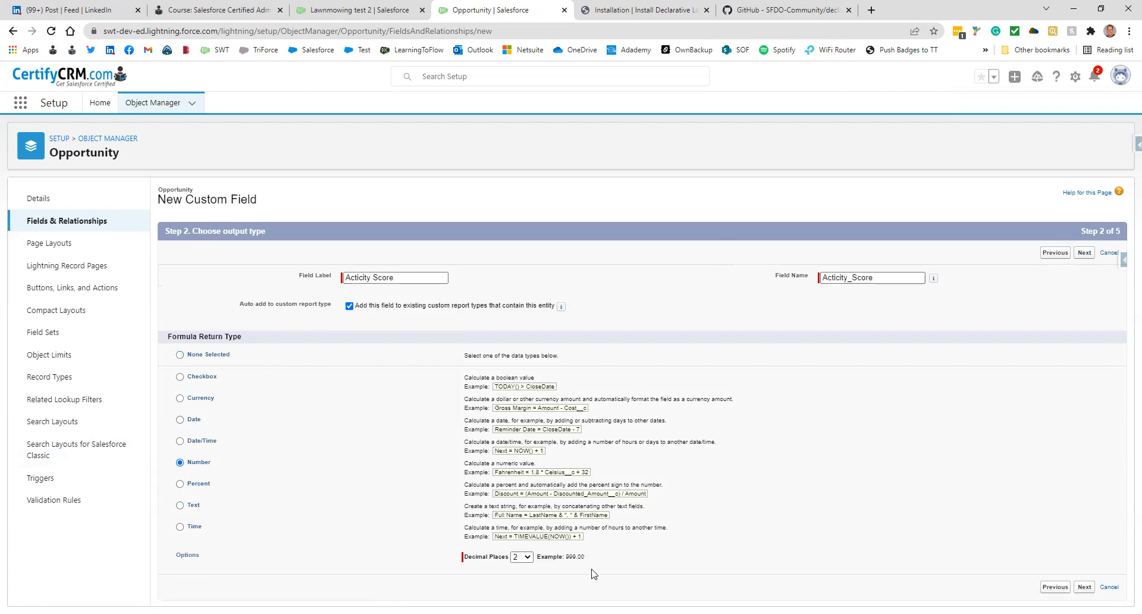
click(526, 563)
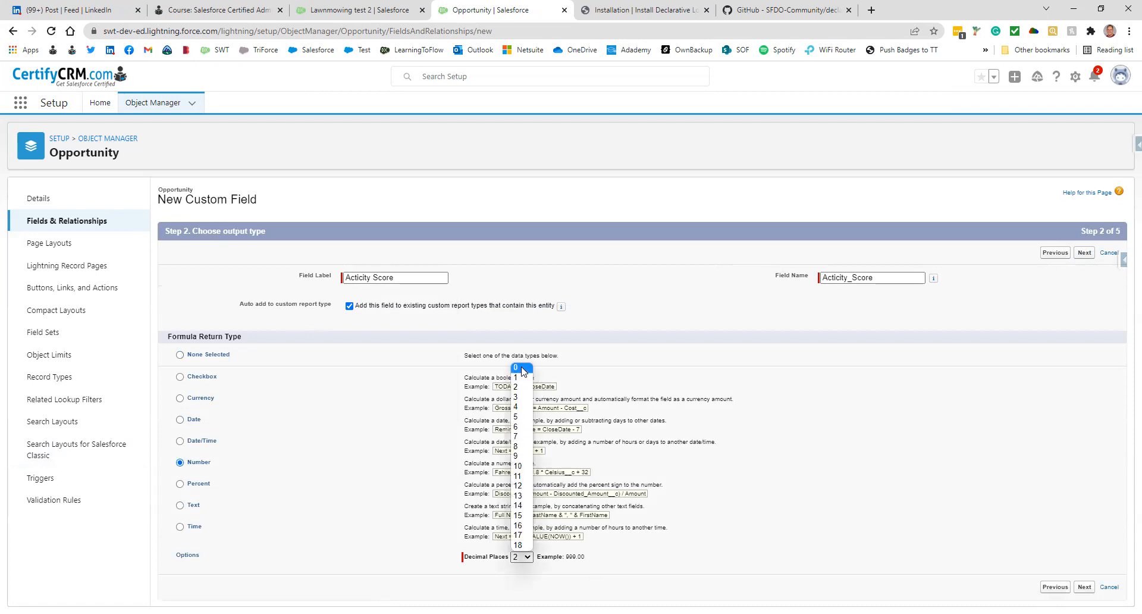
click(522, 368)
click(1085, 586)
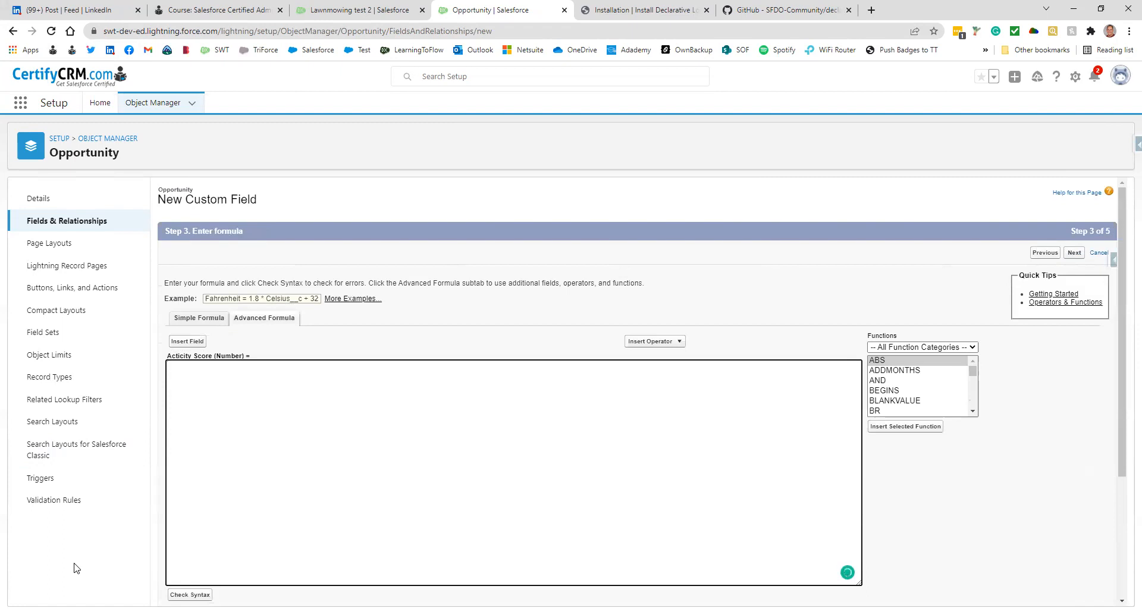
Enter the formula emails_count__c + calls_count__c + tasks_count__c for the field and check its syntax
click(76, 613)
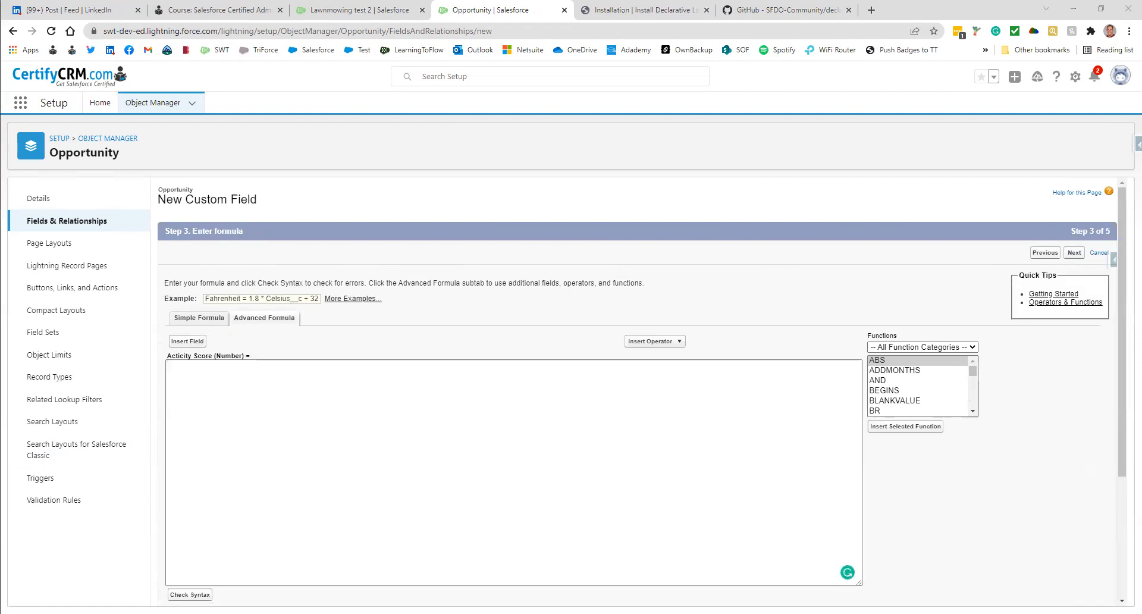
click(206, 388)
text(email_count__c + call_count__c + task_count__c)
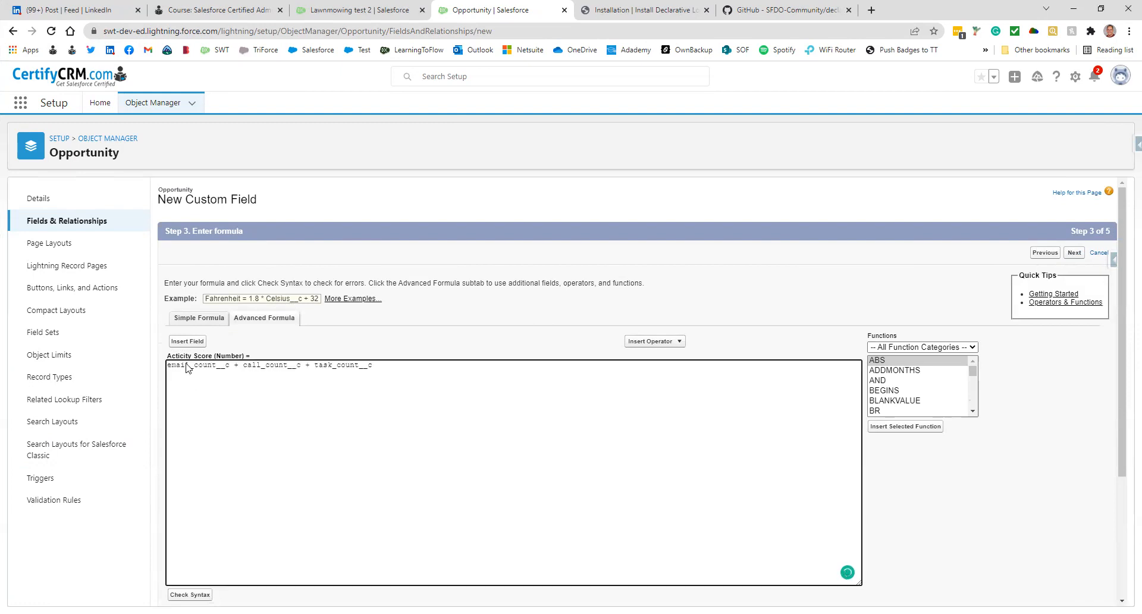
click(190, 365)
text(s)
click(261, 366)
text(s)
key(BackSpace)
key(Right)
text(sks)
click(184, 593)
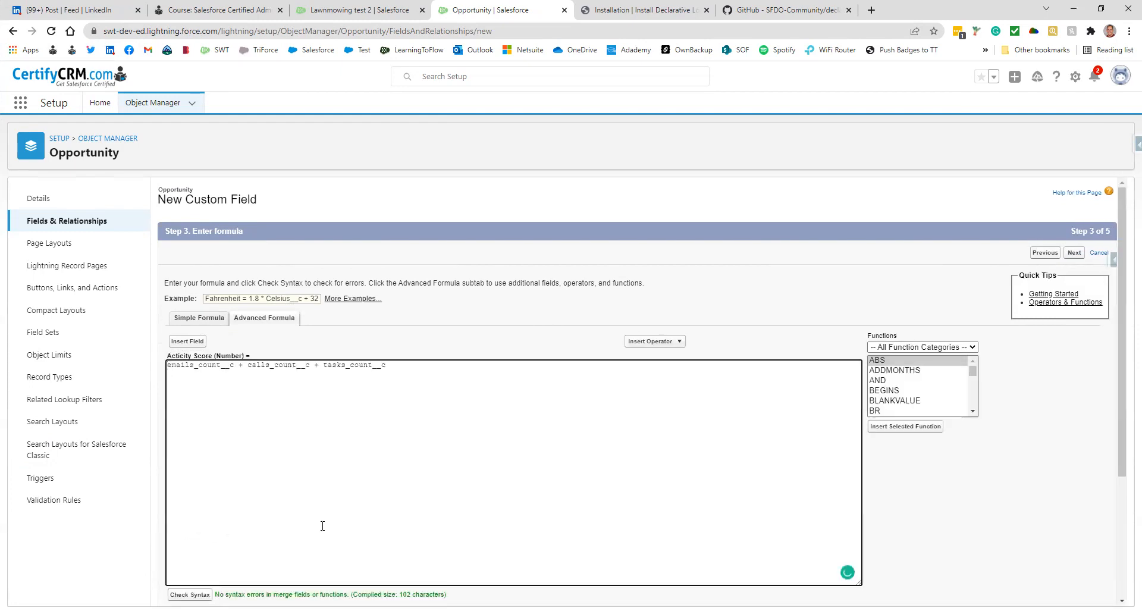
Save the Acticity Score field with default field-level security and page layout settings
scroll(316, 529, down, 3)
click(1074, 592)
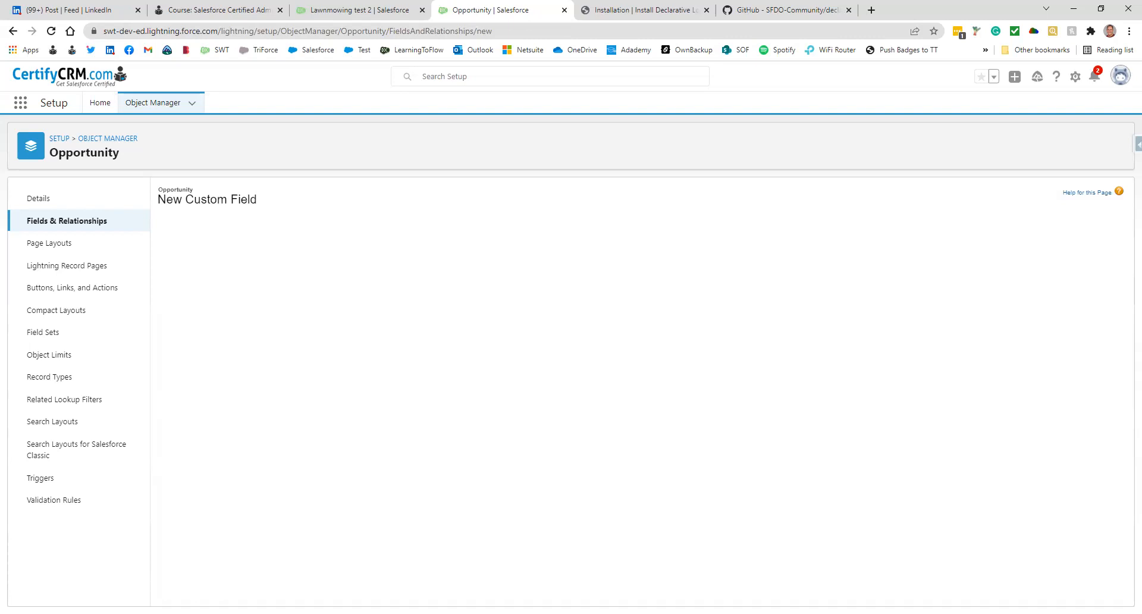
click(1079, 254)
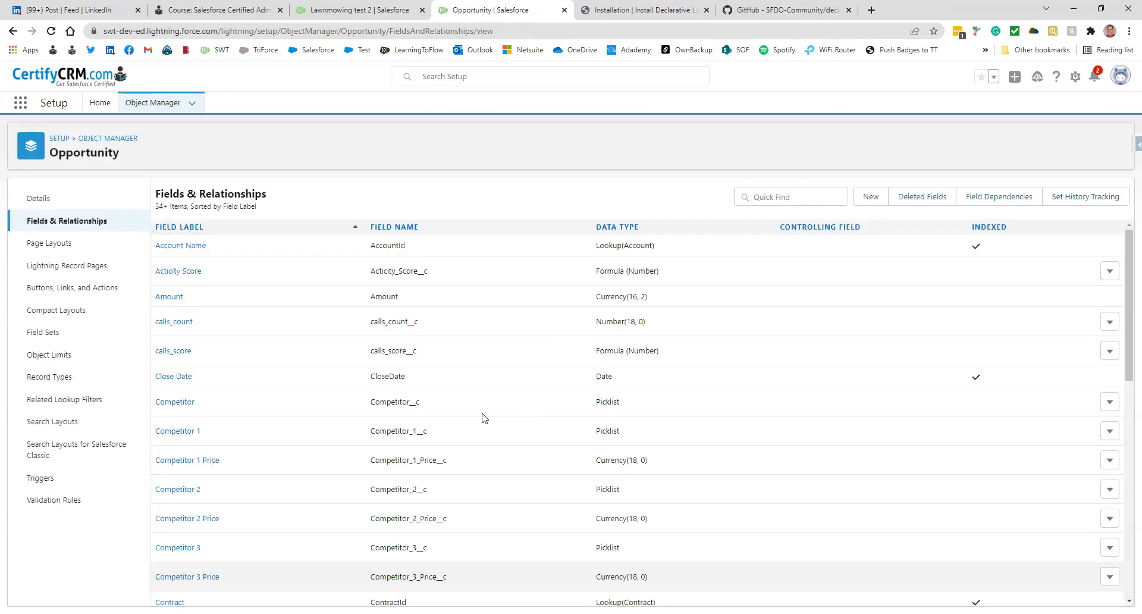
On the Opportunity Layout, move the count fields, score fields and Acticity Score to the System Information section below Order Generated
click(42, 249)
click(204, 254)
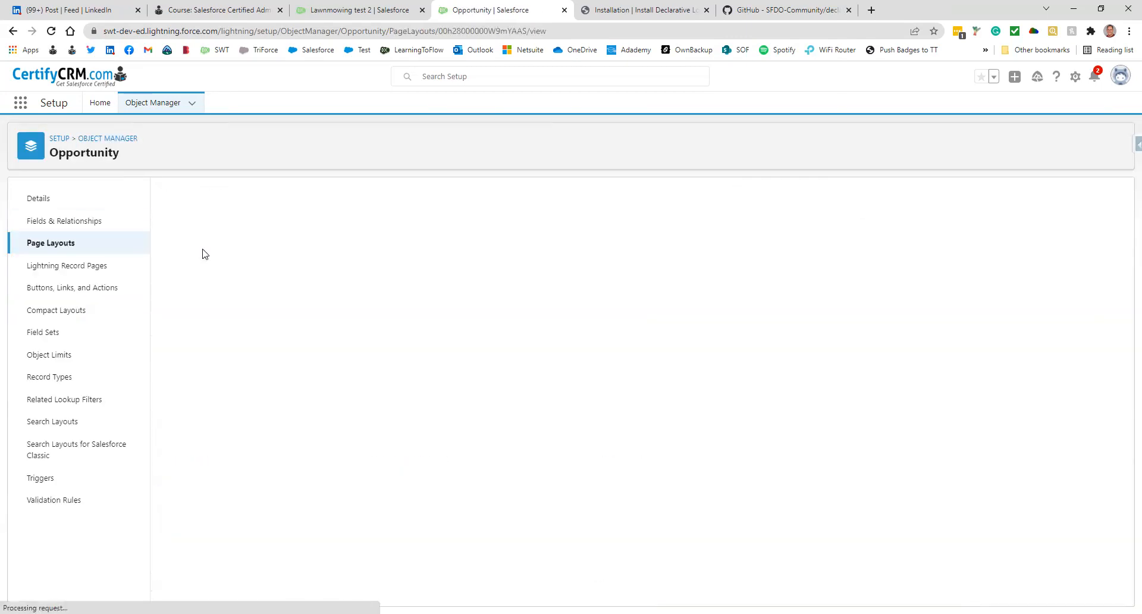
scroll(248, 393, down, 4)
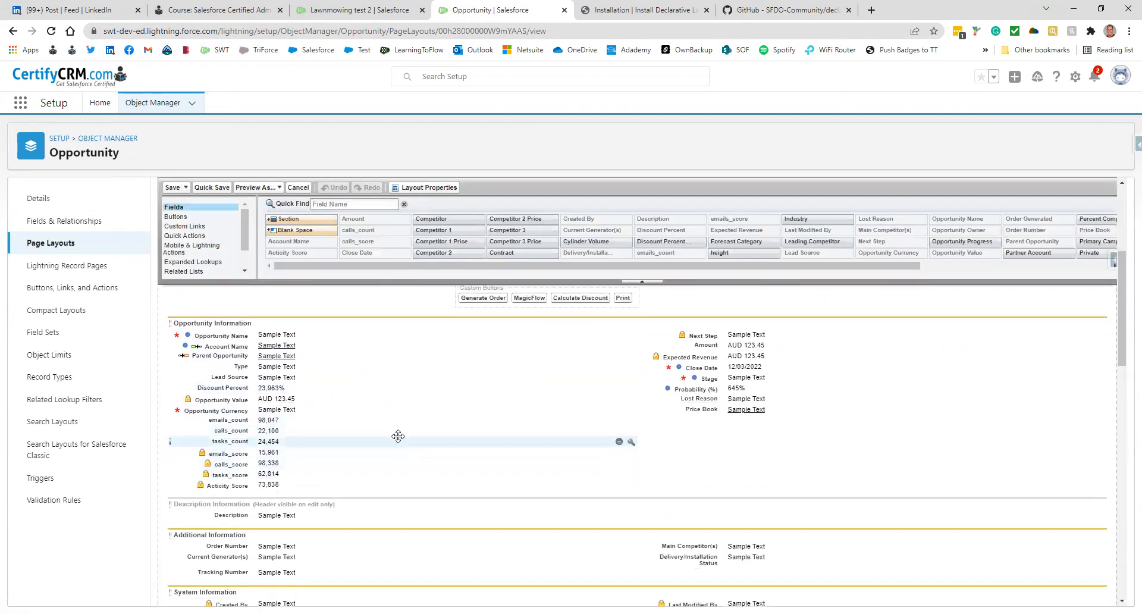
scroll(393, 443, down, 2)
scroll(388, 455, up, 1)
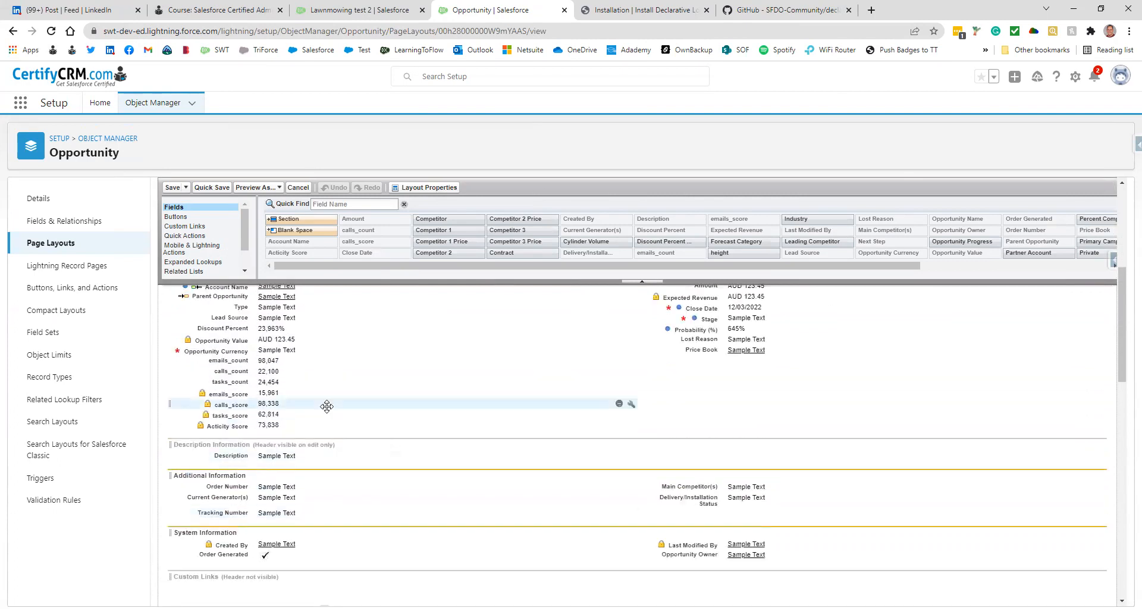
click(272, 360)
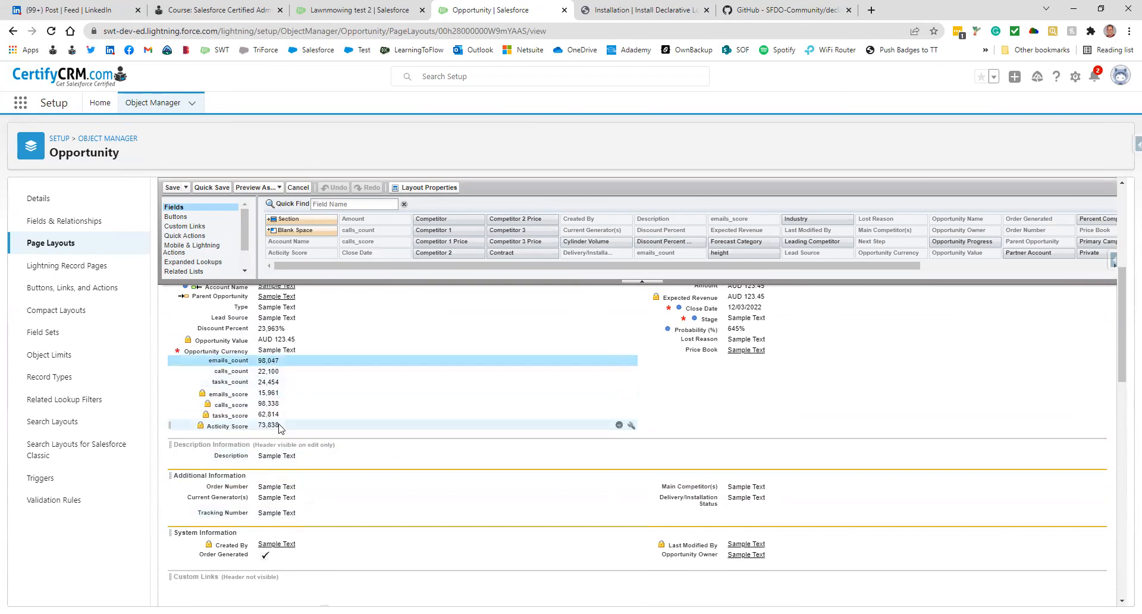
shift+click(279, 427)
drag(262, 361, 280, 574)
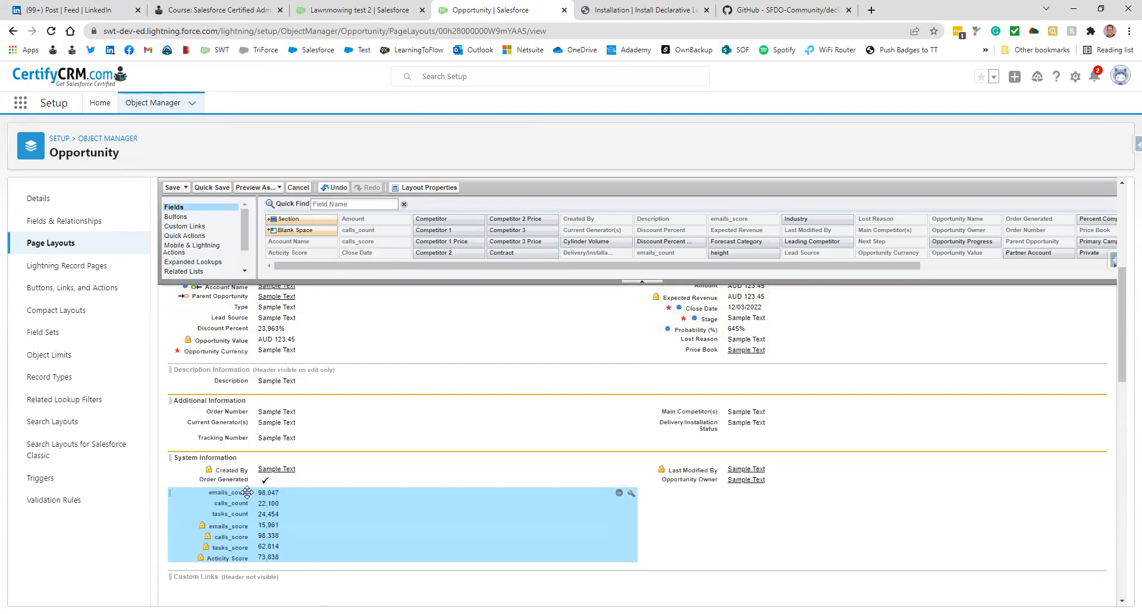
Reorder the System Information fields so each count is followed by its matching score, and save the layout
drag(263, 527, 240, 546)
click(409, 533)
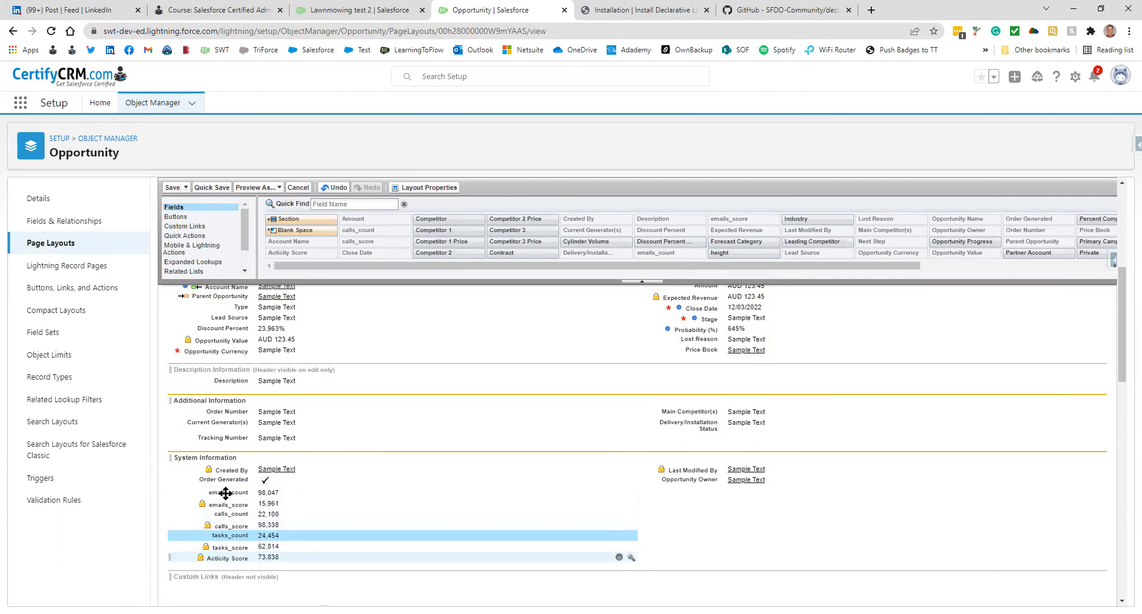
click(172, 188)
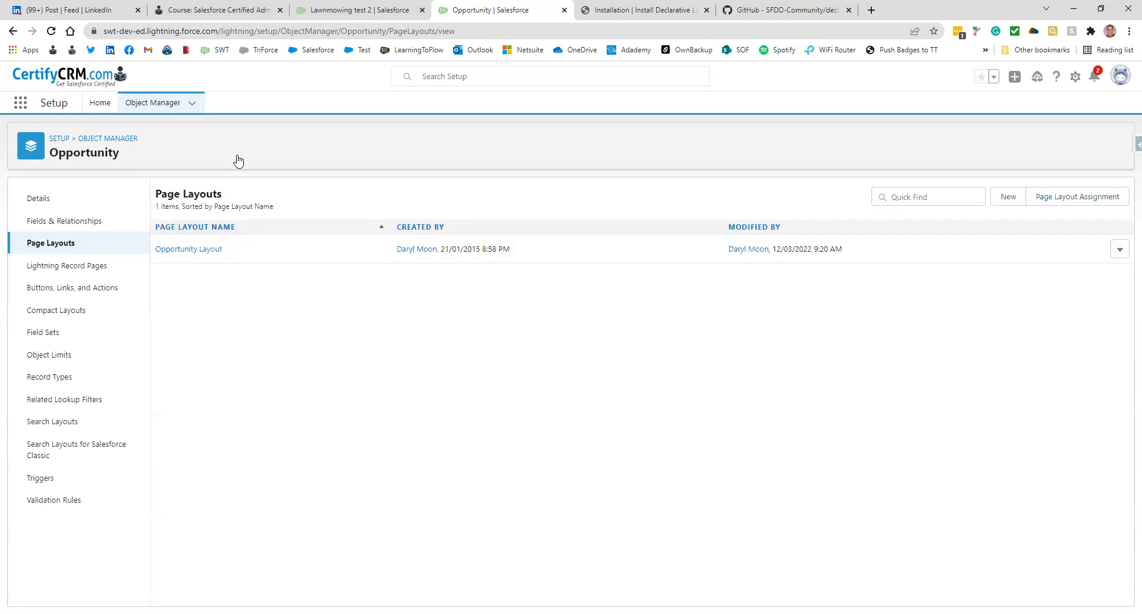
Reload the Lawnmowing test 2 opportunity and save it with emails_count, calls_count and tasks_count each set to 1
click(321, 12)
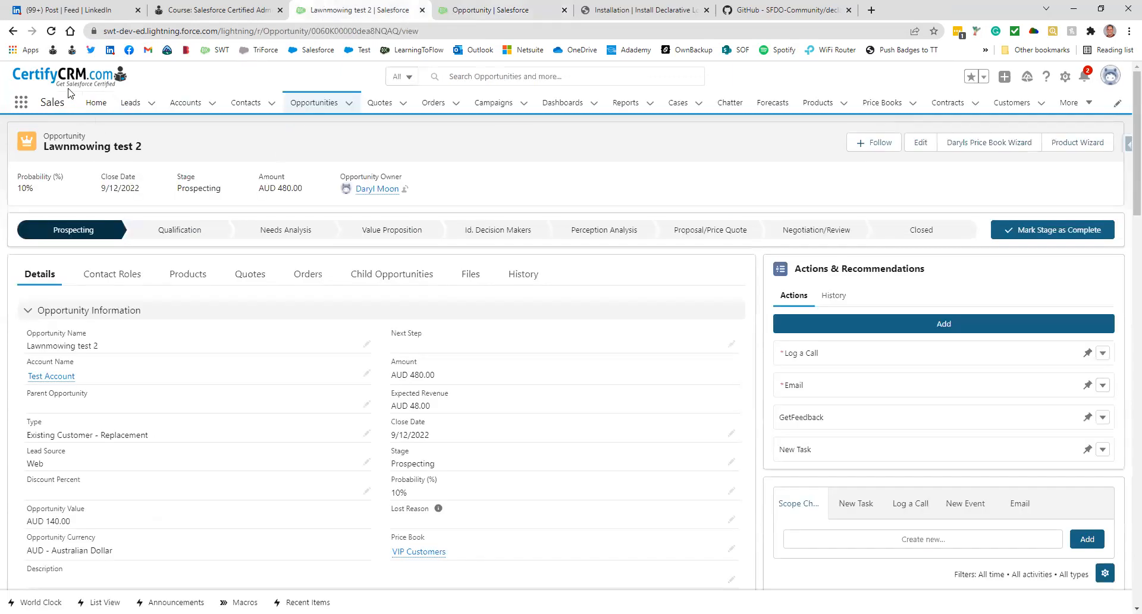
click(51, 30)
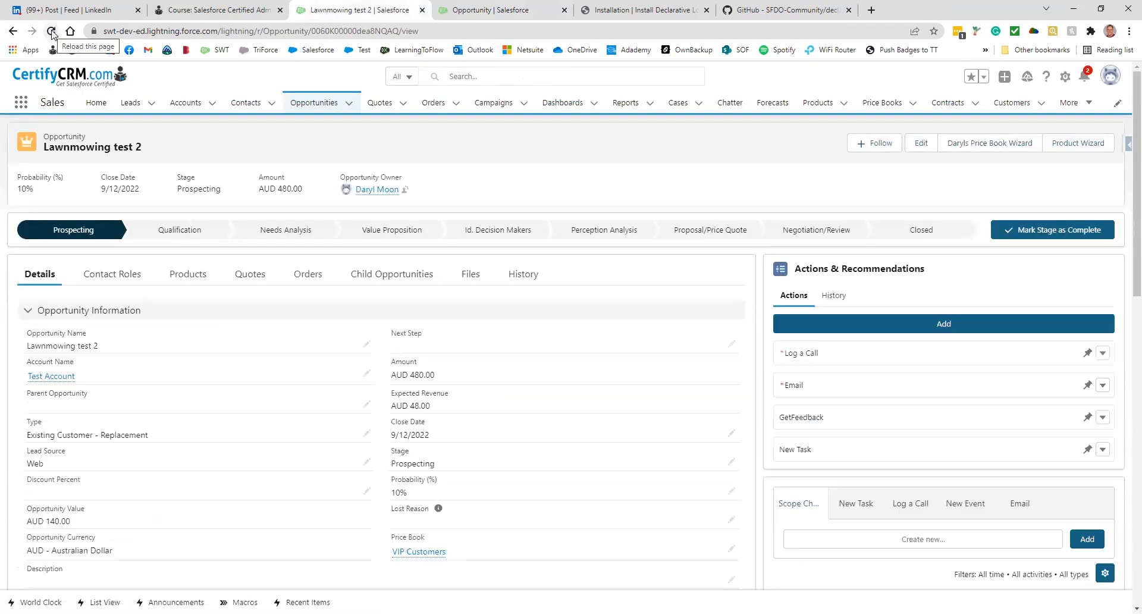
scroll(217, 420, down, 10)
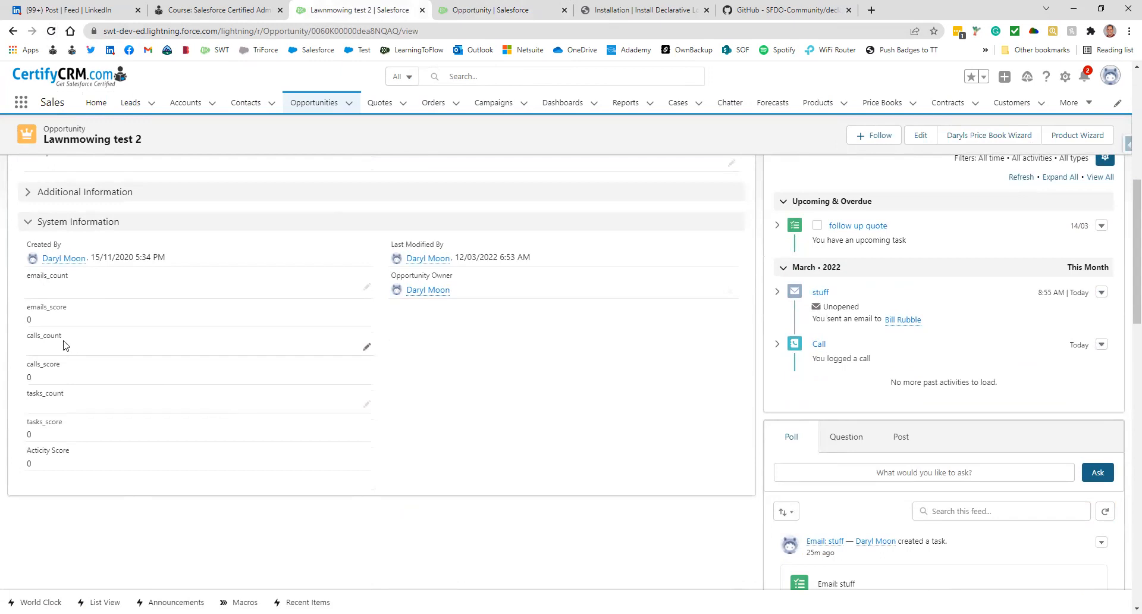
click(367, 289)
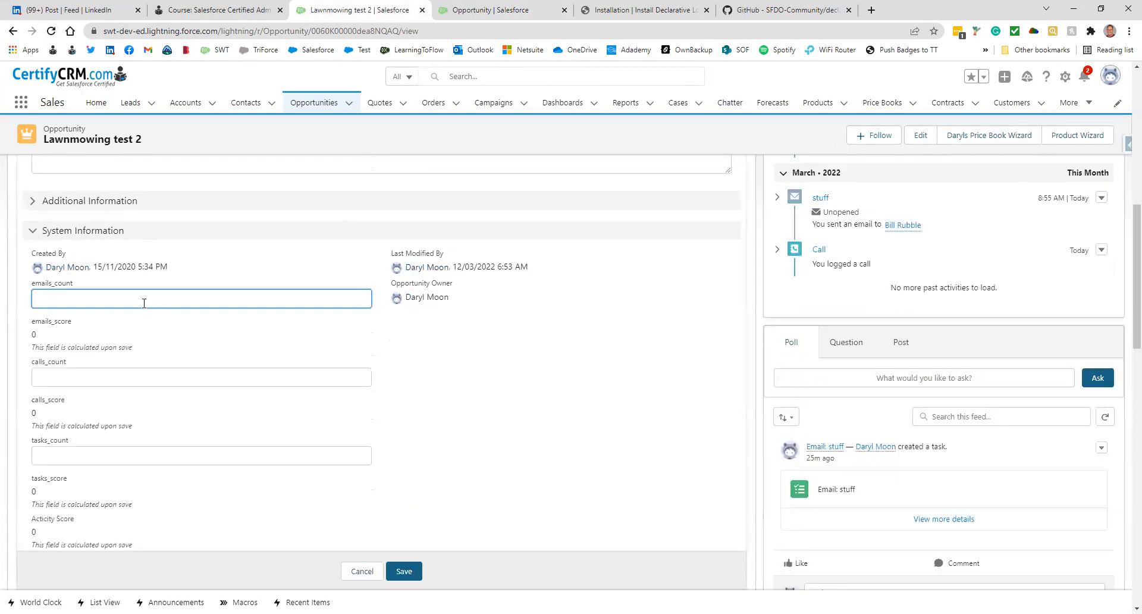
click(82, 381)
text(1)
click(126, 456)
text(1)
click(411, 571)
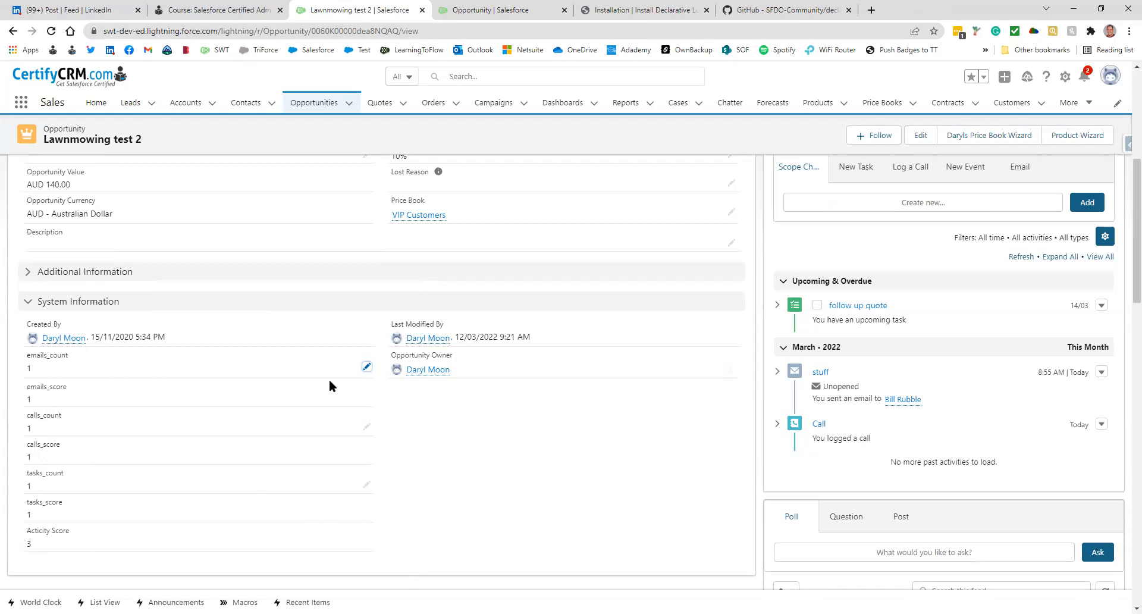
Set the opportunity's emails_count to 5 and calls_count to 3, saving the record after each change
click(367, 367)
drag(59, 381, 32, 383)
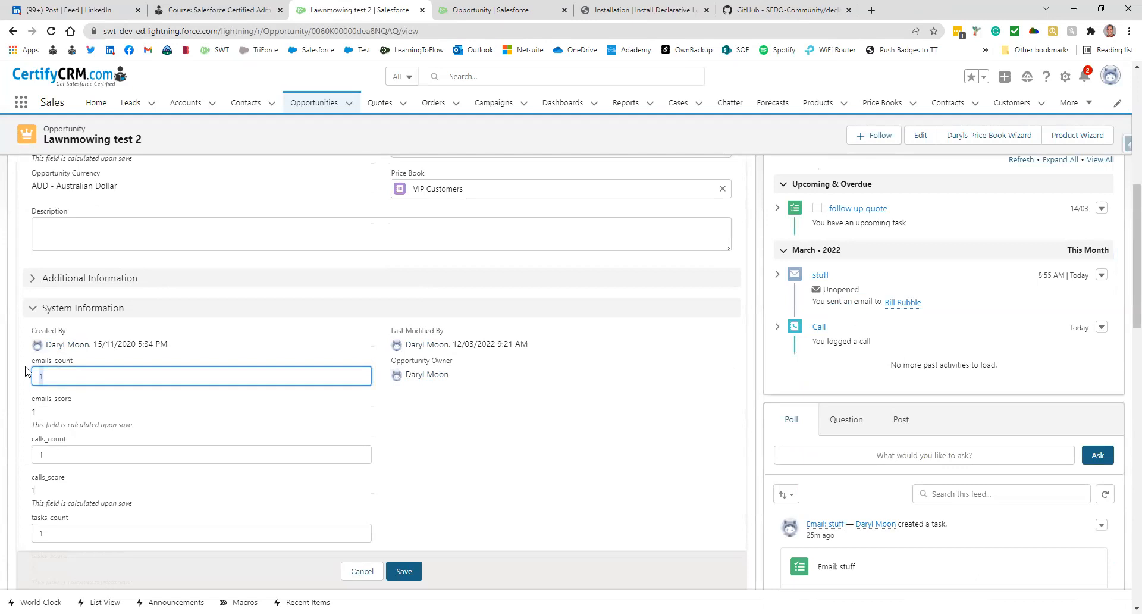
text(5)
click(405, 570)
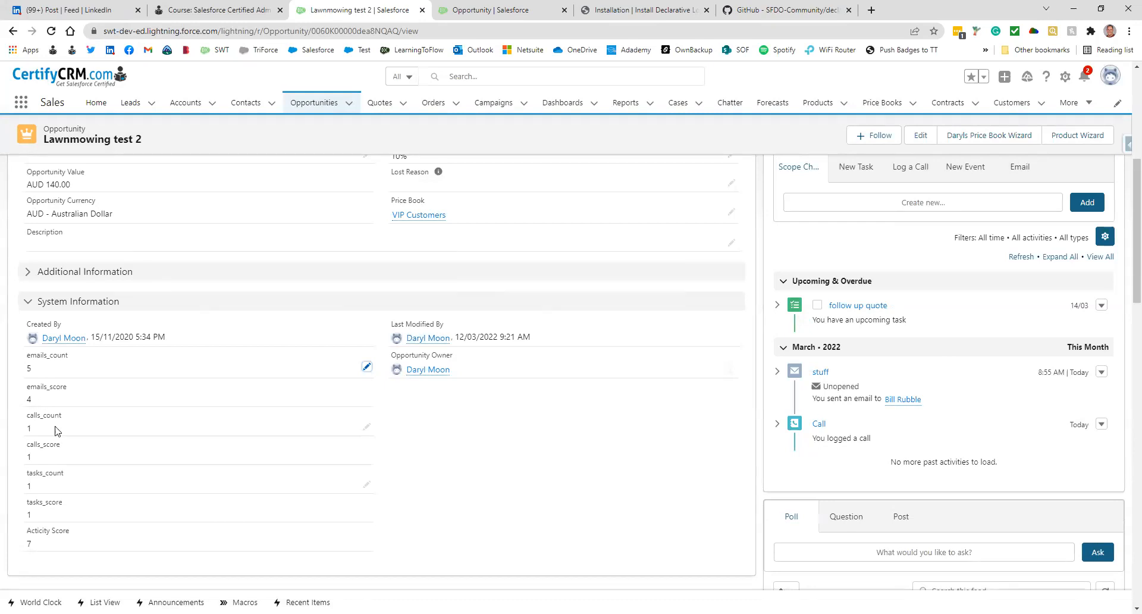
click(366, 427)
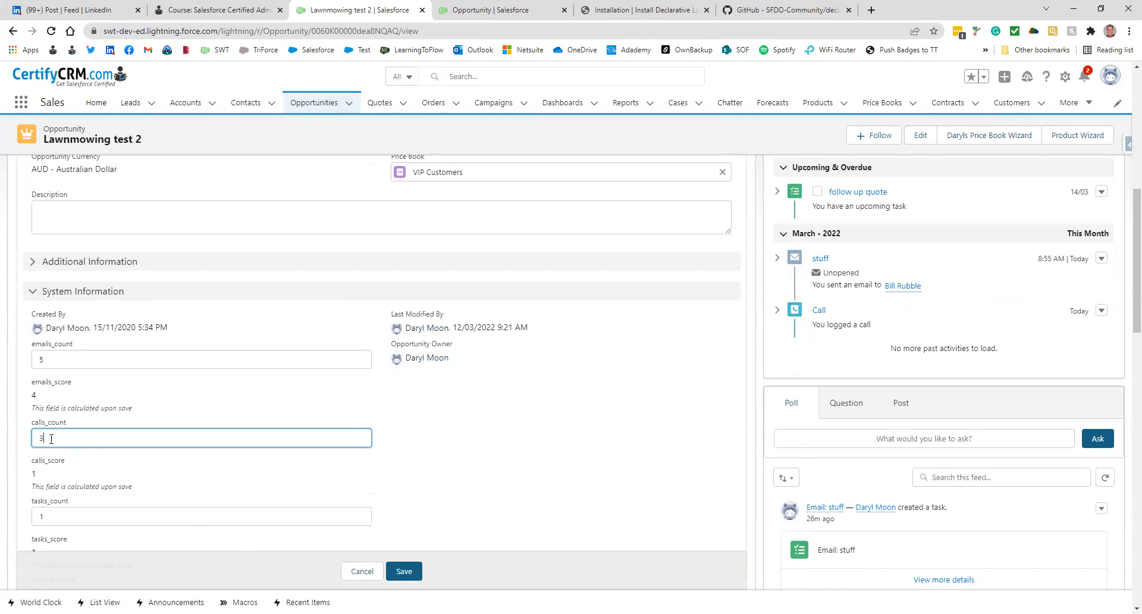
click(406, 572)
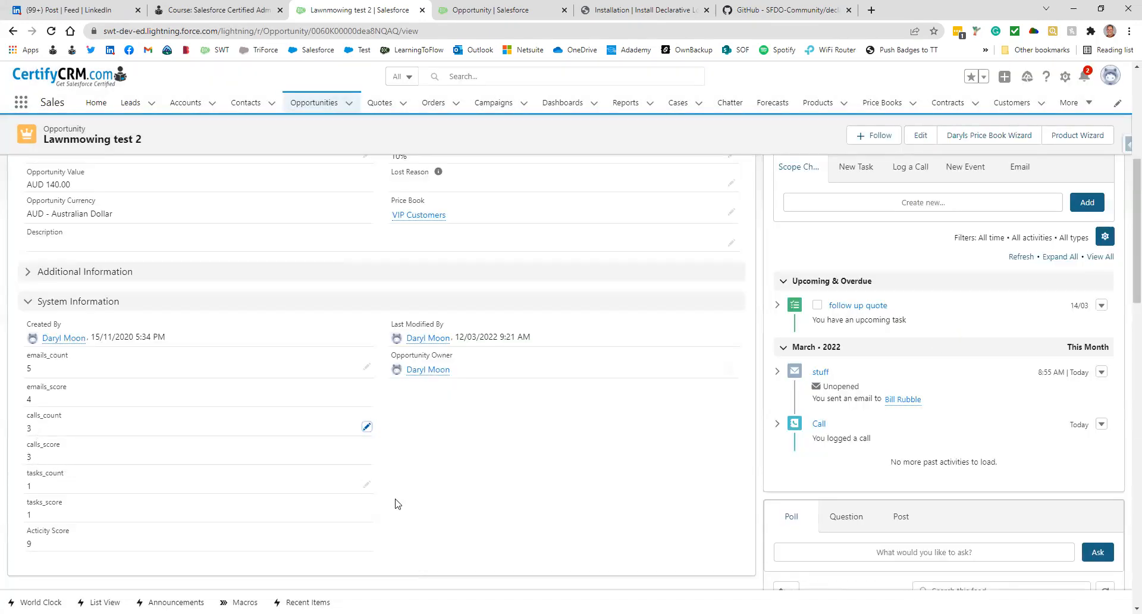
Set the opportunity's tasks_count to 4 and save the record
click(366, 484)
drag(52, 478, 12, 485)
text(4)
click(404, 571)
Open the Acticity Score field definition on Opportunity for editing and correct its label to Activity Score
click(488, 9)
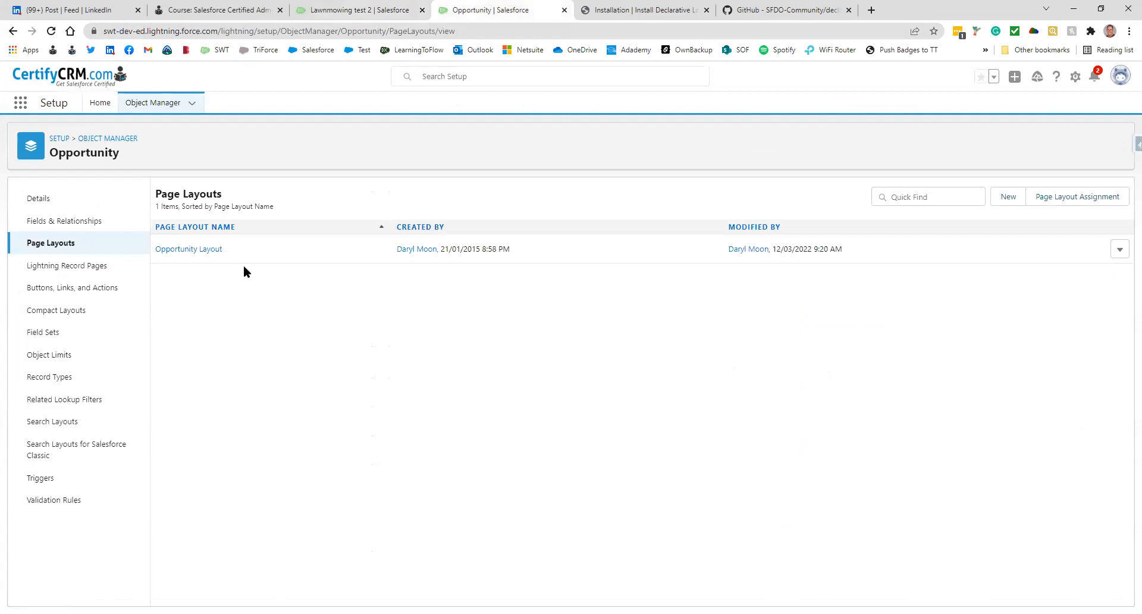
click(89, 221)
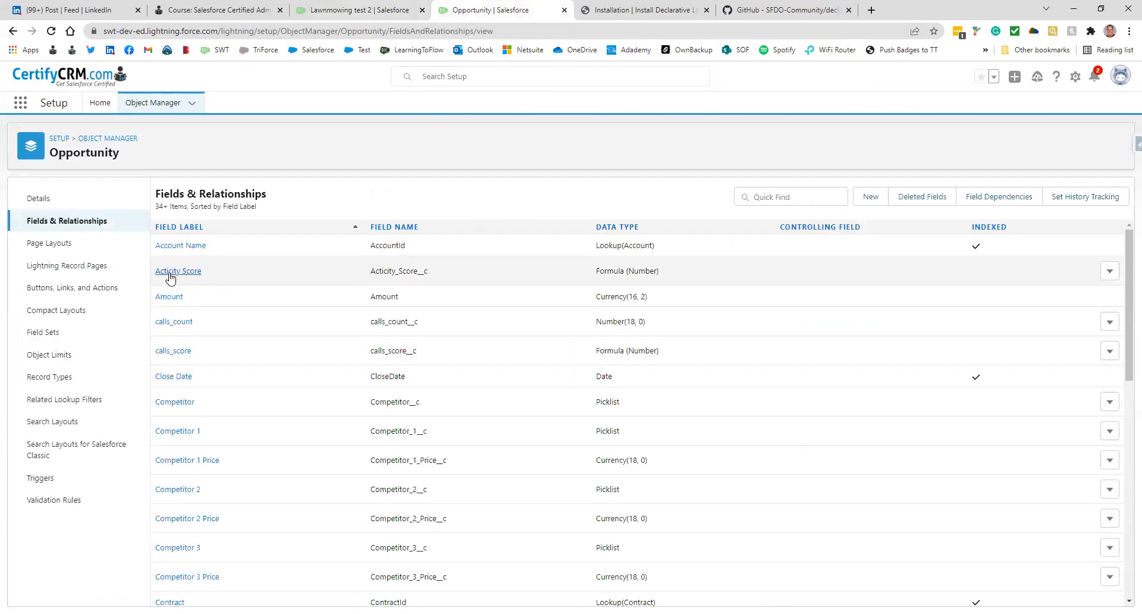
click(169, 273)
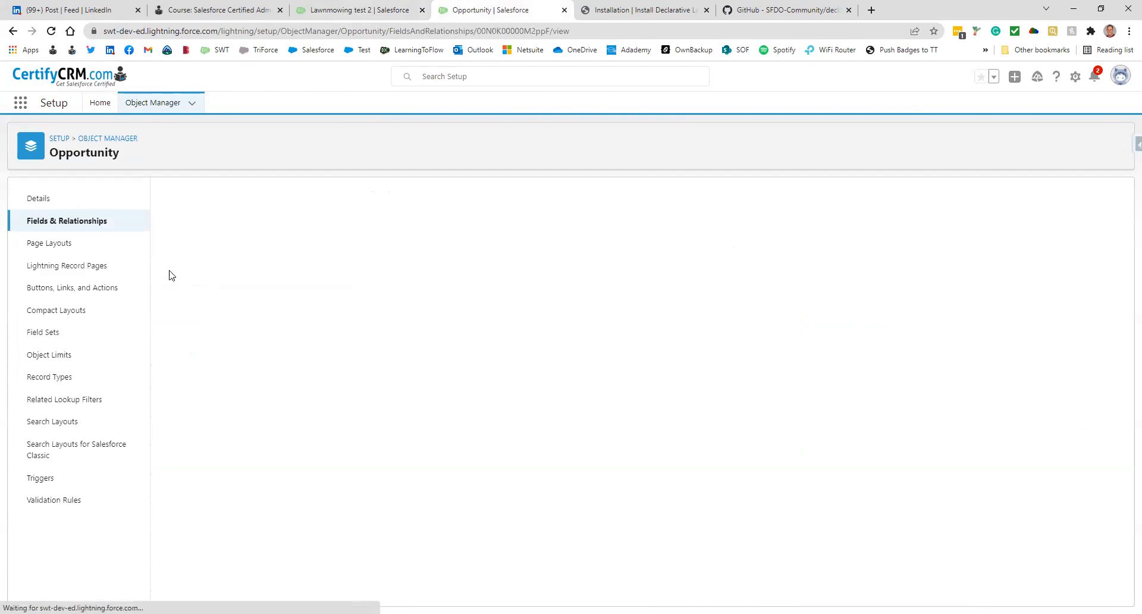
click(465, 249)
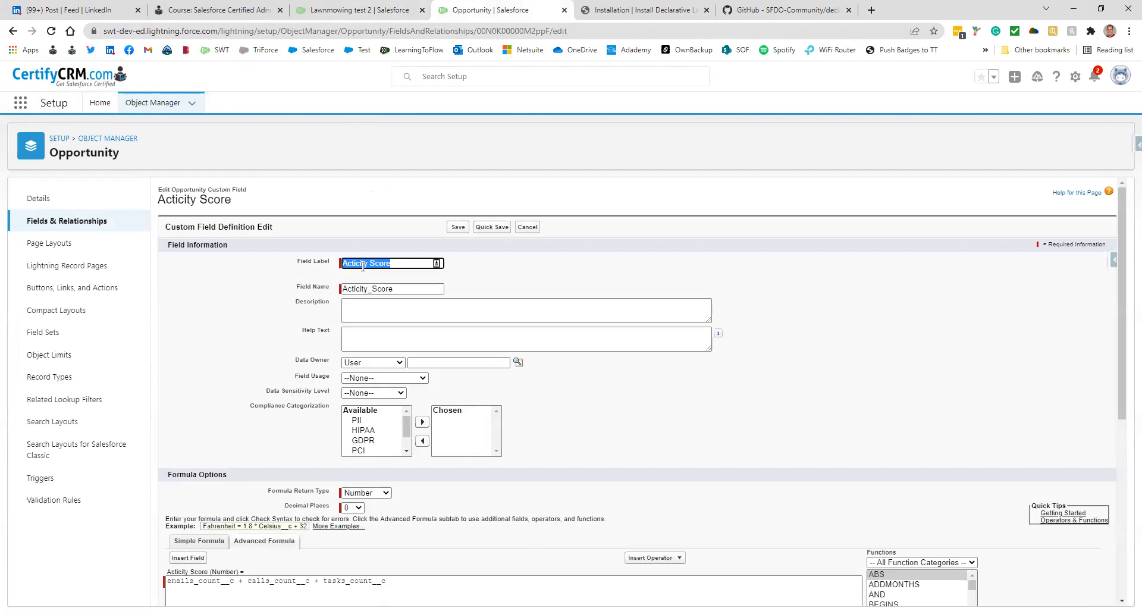
click(366, 263)
key(BackSpace)
text(v)
Clear the existing count-based formula of the Activity Score field, acknowledging the label-change notice
scroll(225, 396, down, 2)
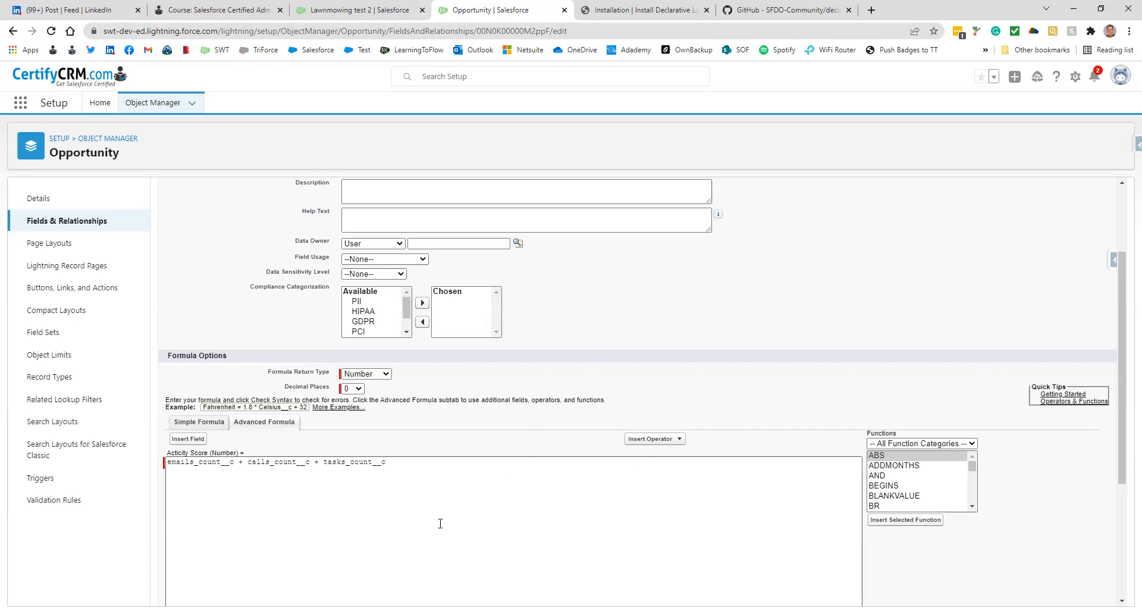
scroll(438, 523, down, 3)
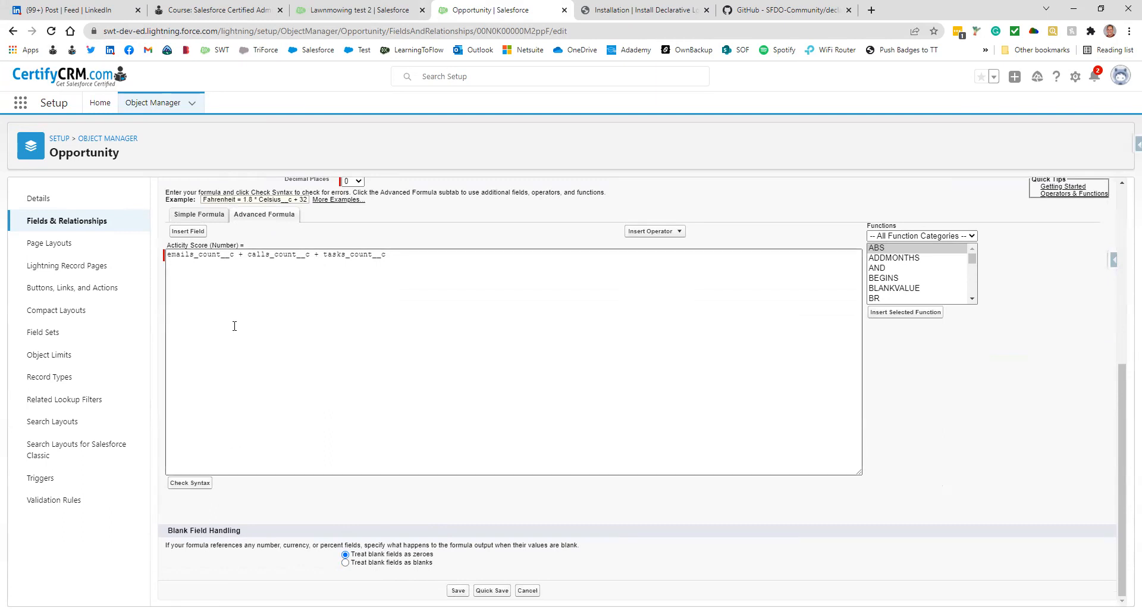
click(411, 255)
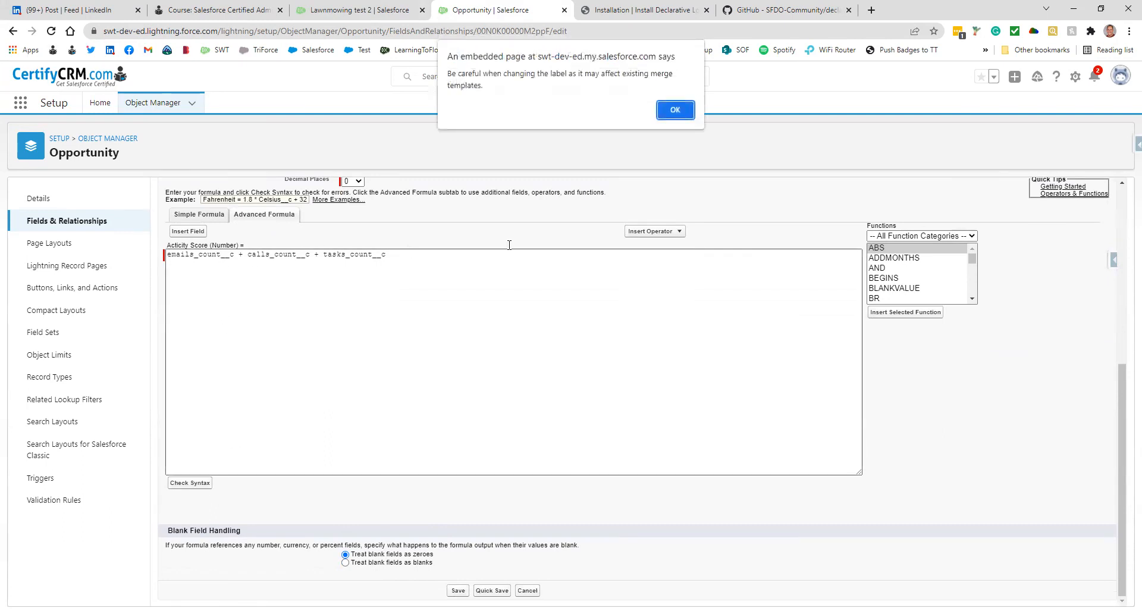
click(675, 110)
drag(387, 255, 167, 268)
key(BackSpace)
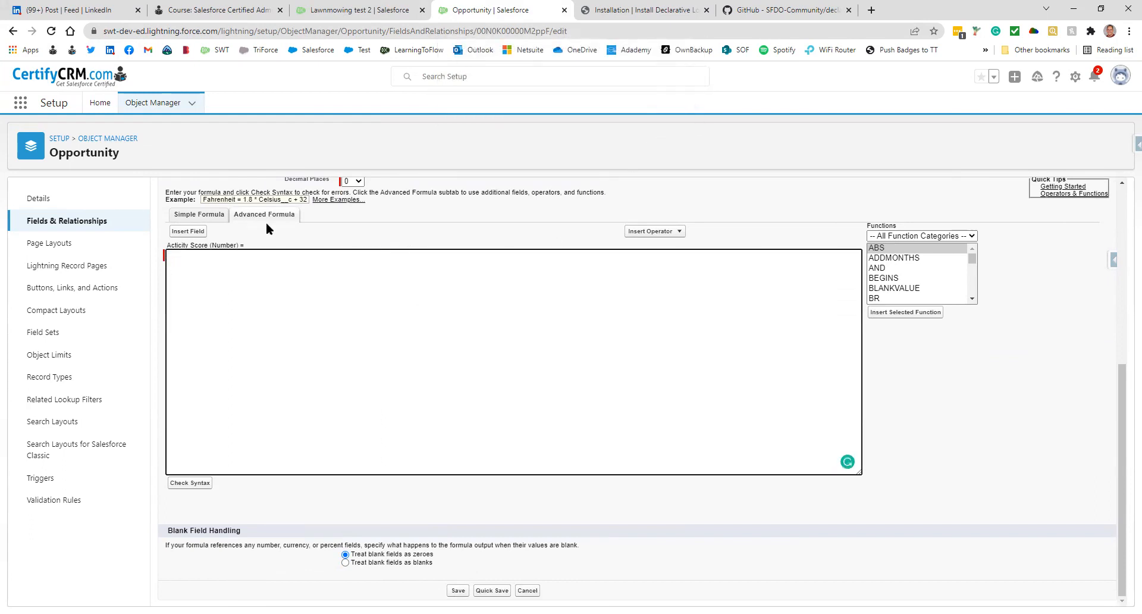
Insert the Opportunity field emails_score__c followed by a plus sign in the Activity Score formula and check its syntax
click(188, 231)
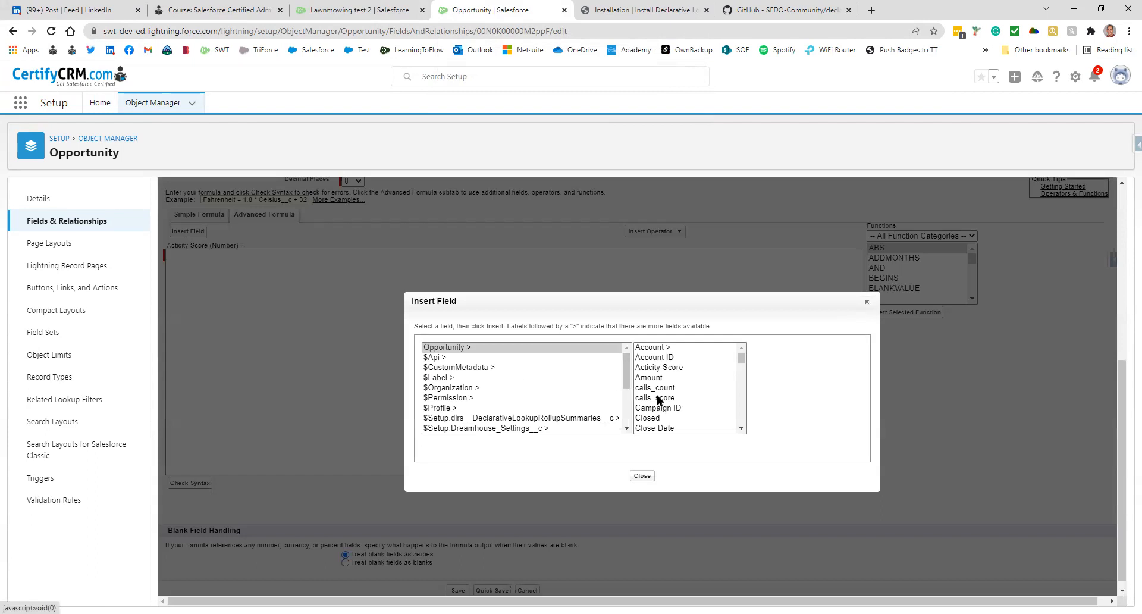
click(741, 429)
scroll(708, 411, down, 8)
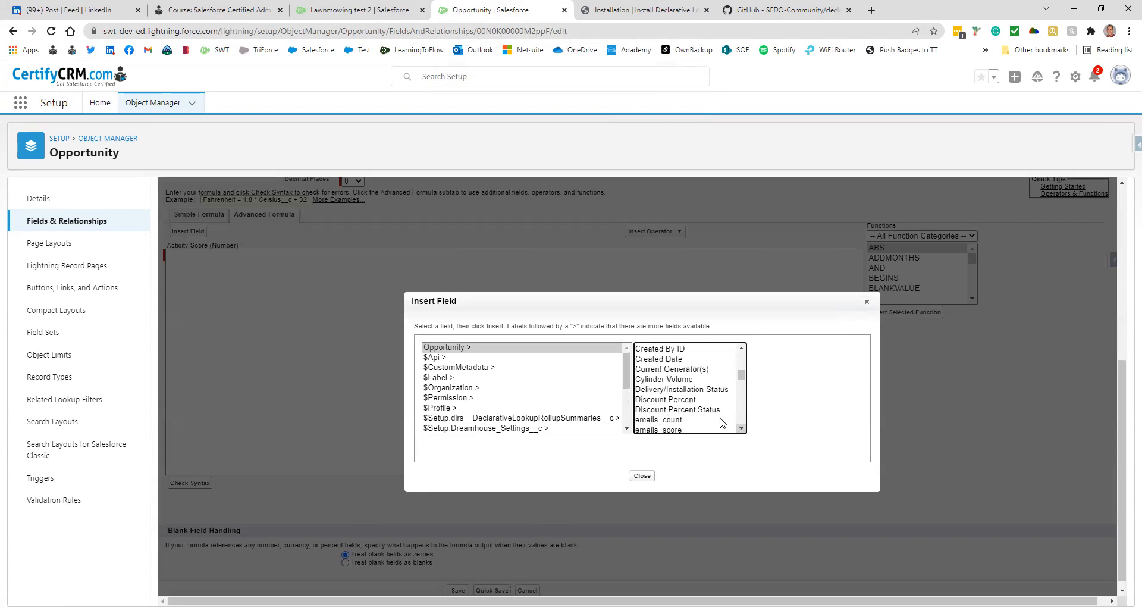
scroll(705, 409, down, 2)
scroll(690, 399, up, 2)
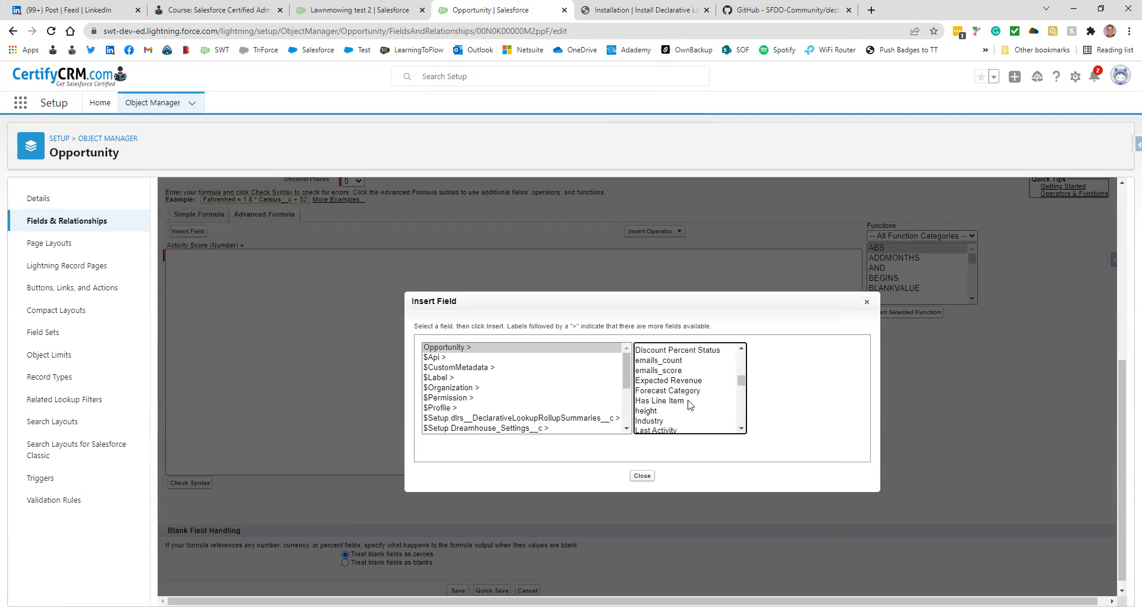
click(670, 370)
click(793, 408)
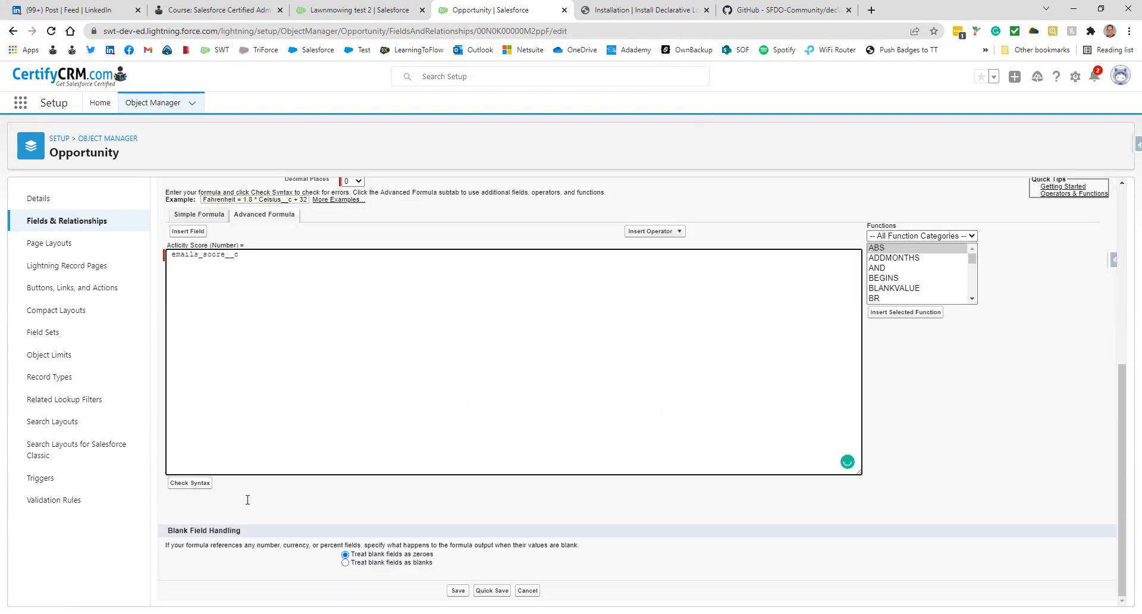
click(191, 484)
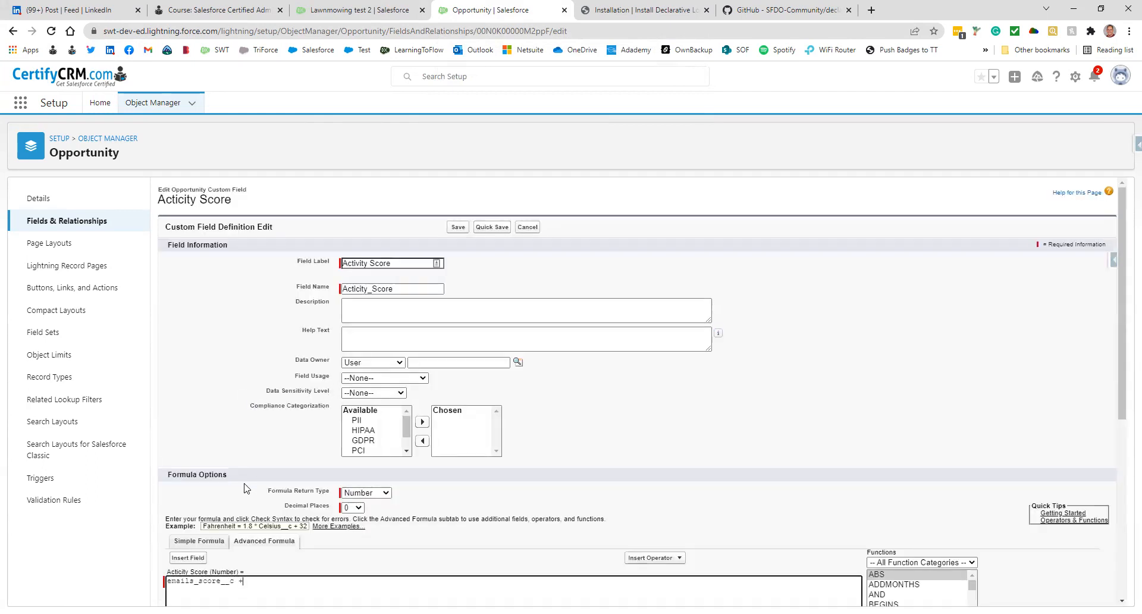
Insert the calls_score__c field followed by a plus sign after emails_score__c in the formula
scroll(294, 480, down, 5)
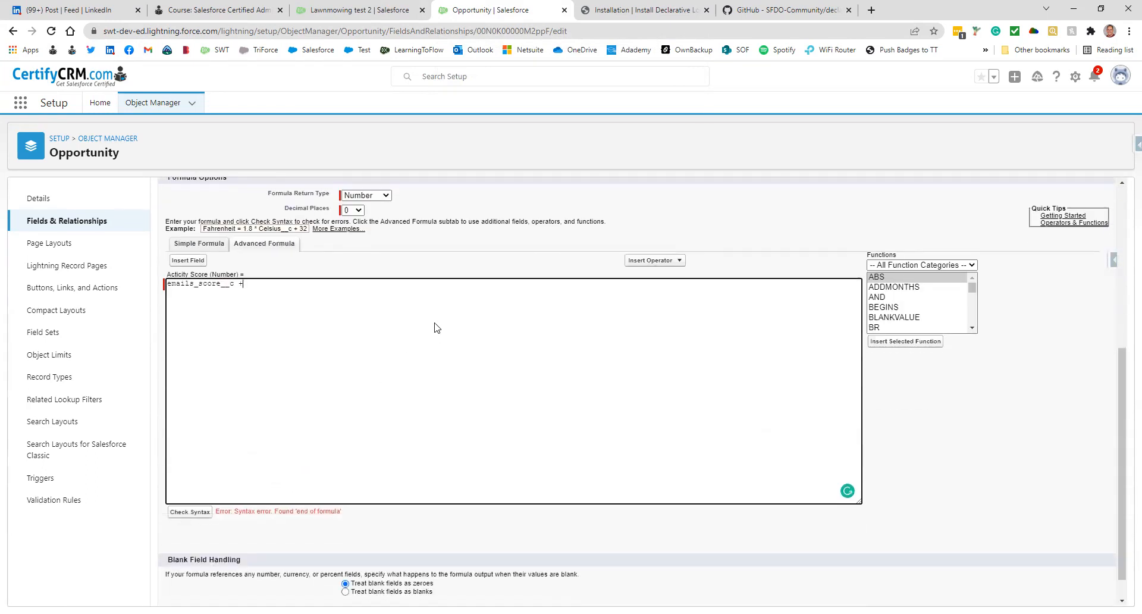
click(187, 260)
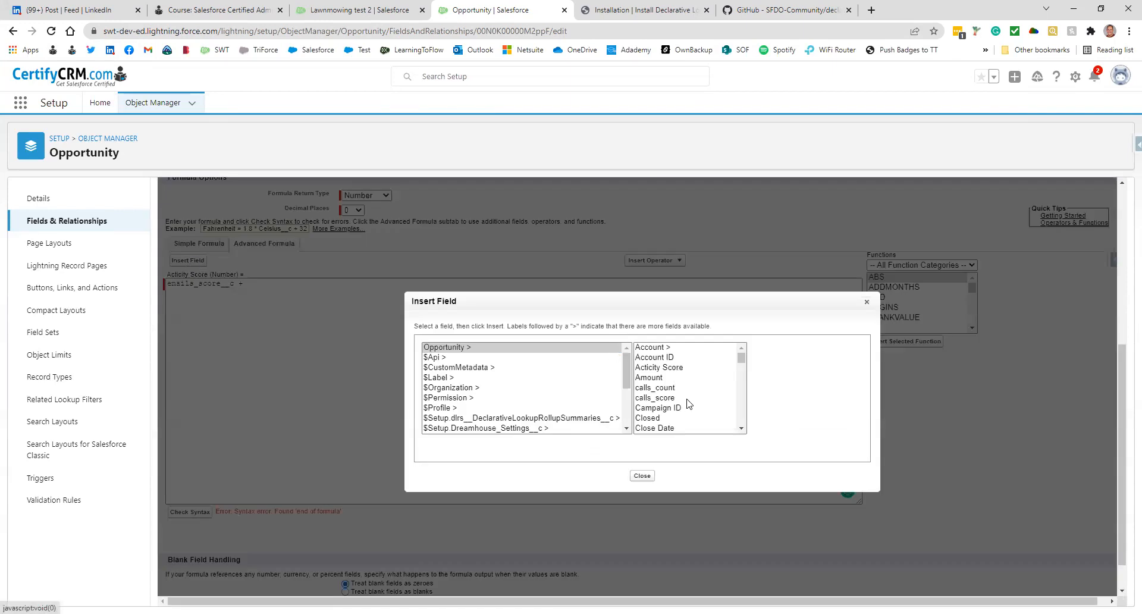
click(662, 398)
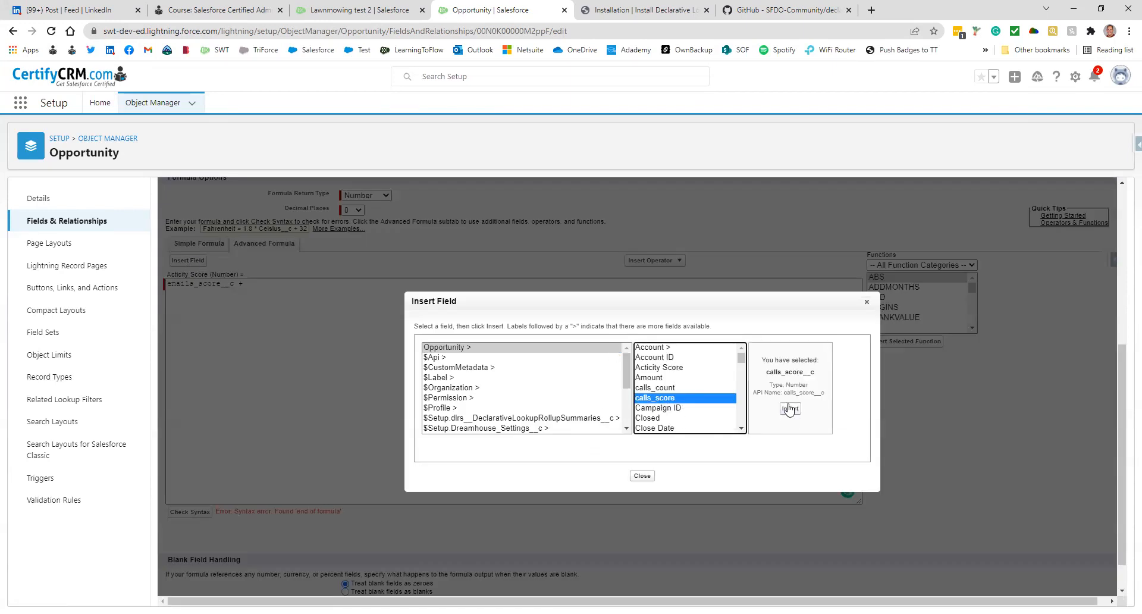
click(790, 409)
text(+)
Add tasks_score__c as the last term of the formula, check the syntax and save the field
click(188, 261)
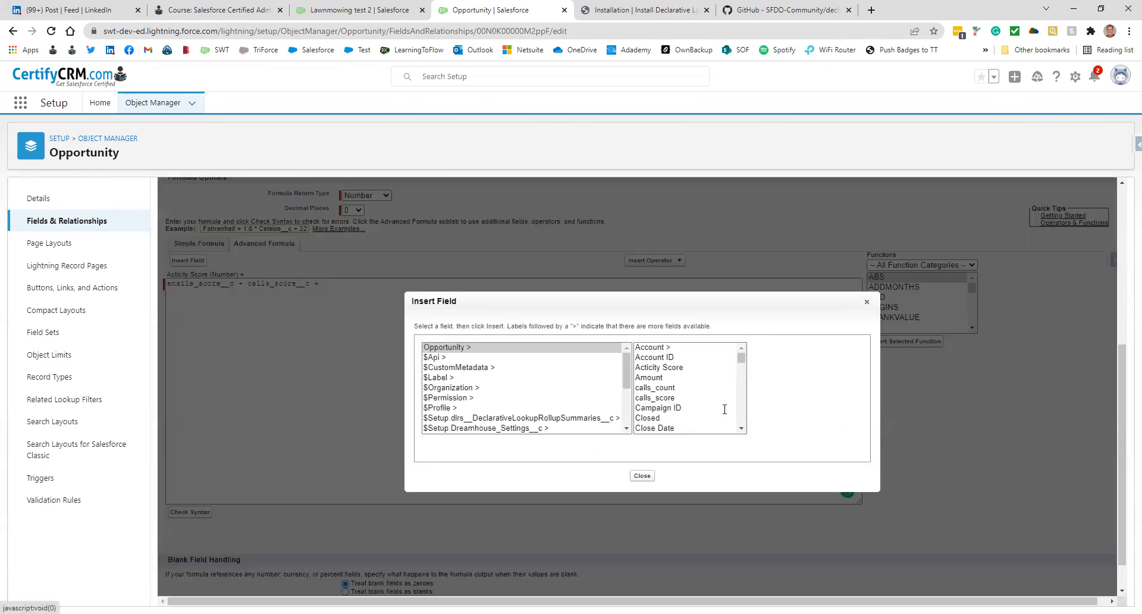
drag(737, 424, 740, 426)
click(659, 368)
click(797, 416)
click(191, 513)
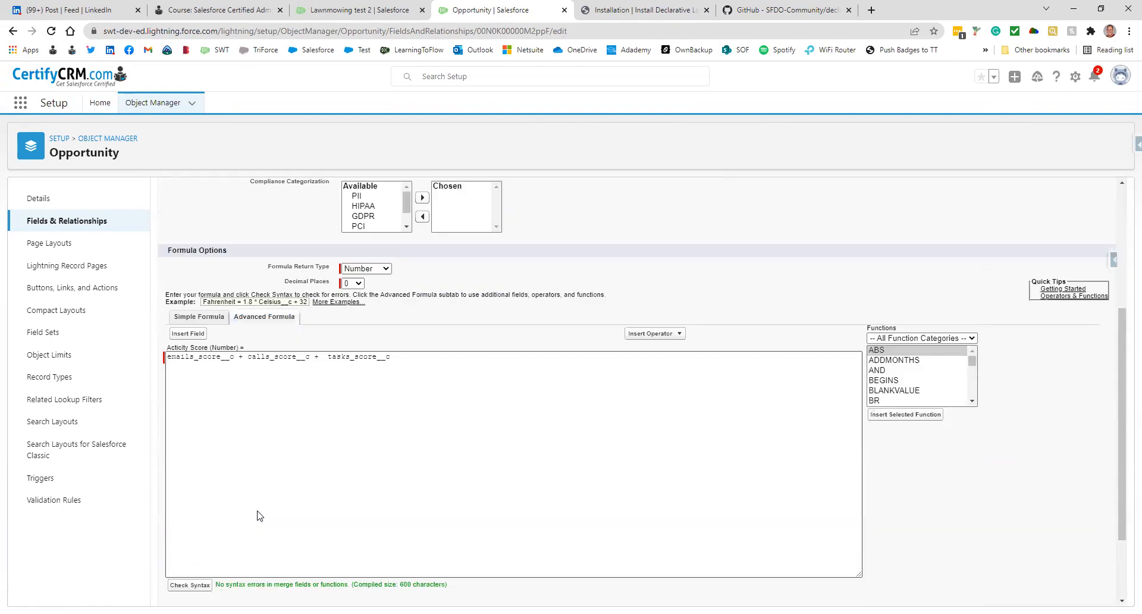
click(458, 590)
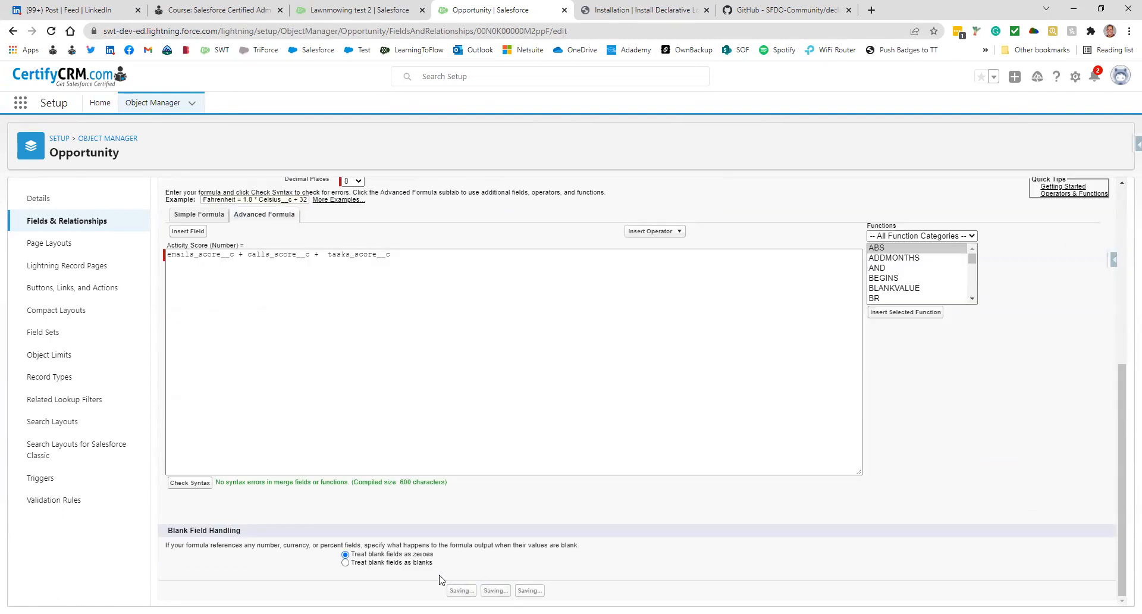
Reload the Lawnmowing test 2 opportunity and check the Activity Score in its System Information section
click(327, 13)
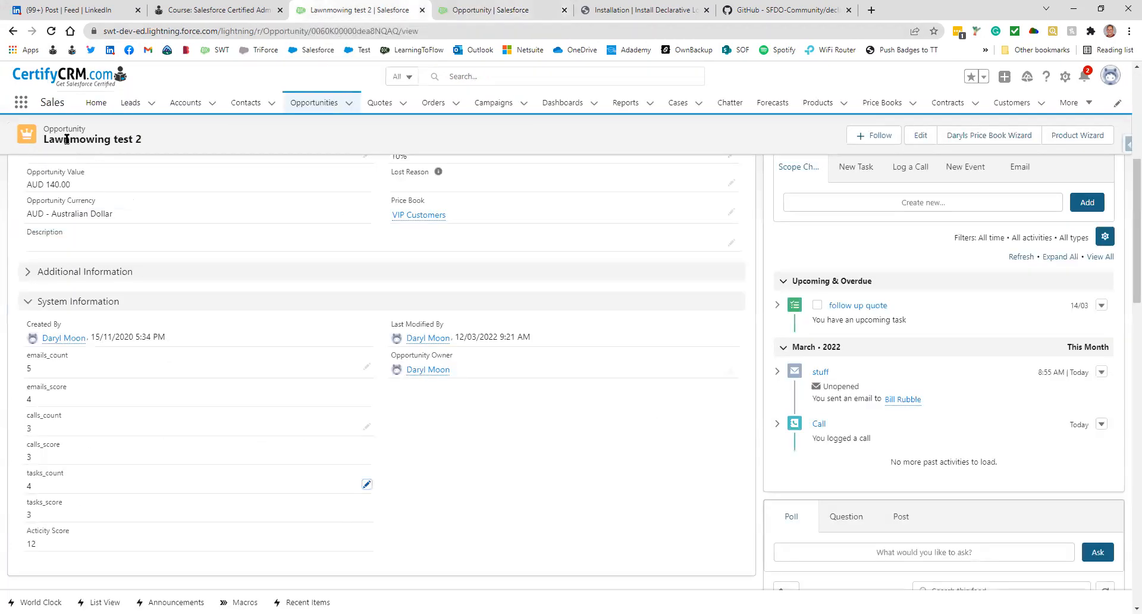
click(51, 31)
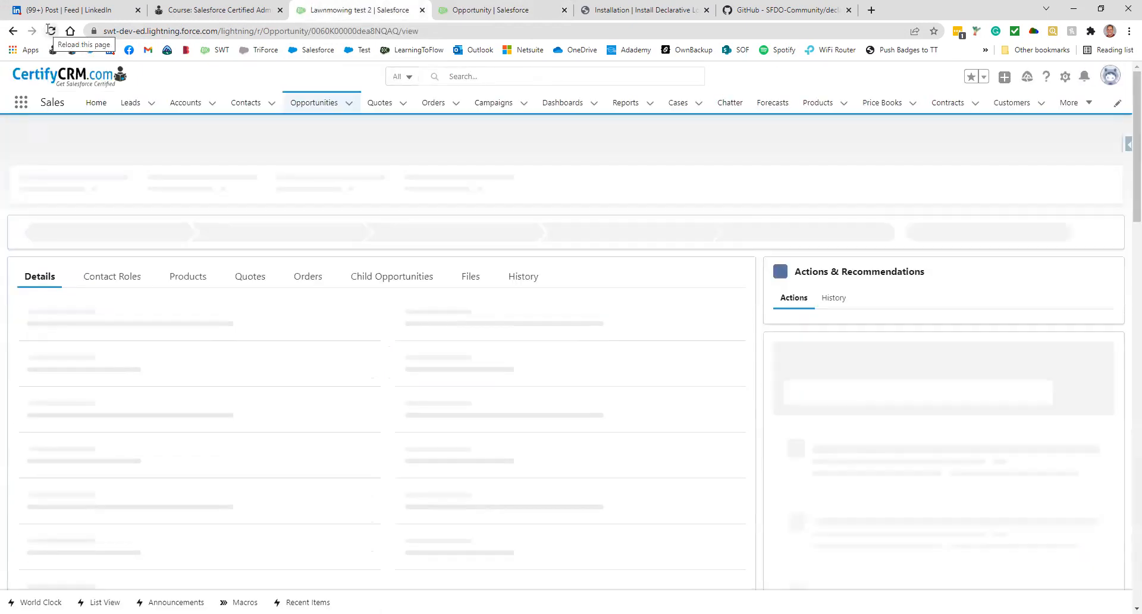
scroll(263, 474, down, 4)
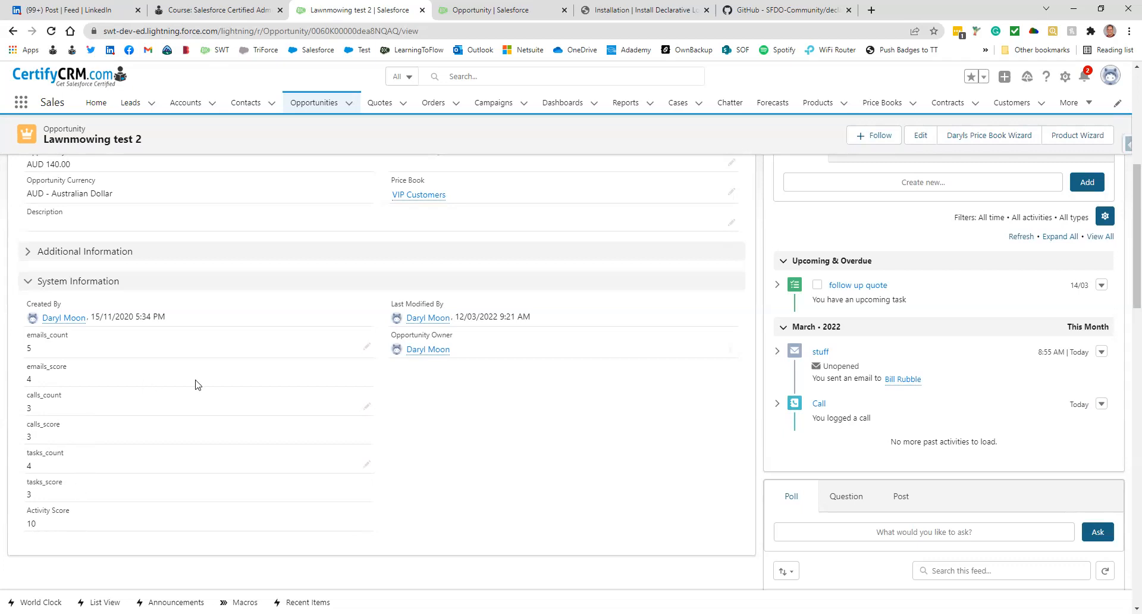
Set the opportunity's emails_count, calls_count and tasks_count each to 0 and save the record
click(365, 350)
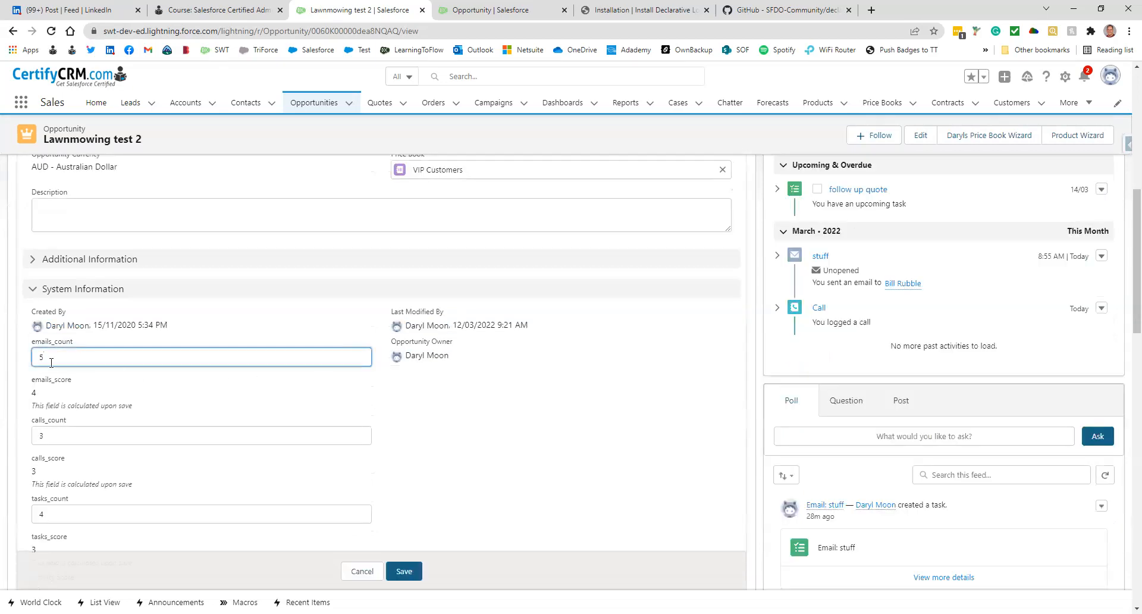
key(BackSpace)
text(0)
click(71, 435)
key(BackSpace)
text(0)
click(58, 515)
key(BackSpace)
text(0)
click(402, 570)
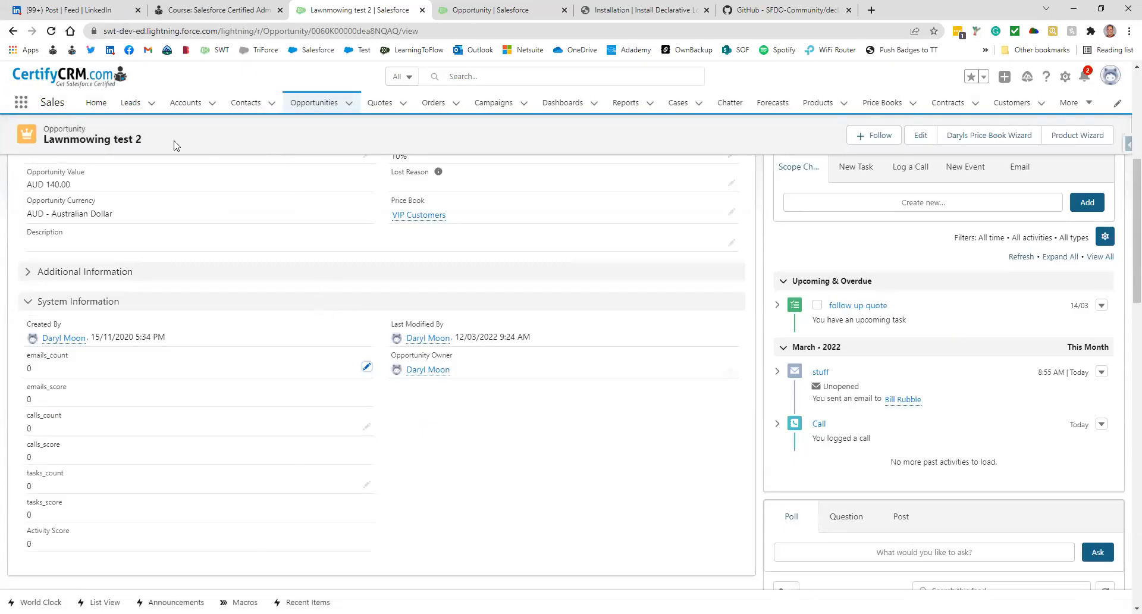
Open the Declarative Lookup Rollup Summaries app from Setup and go to Manage Lookup Rollup Summaries
click(464, 13)
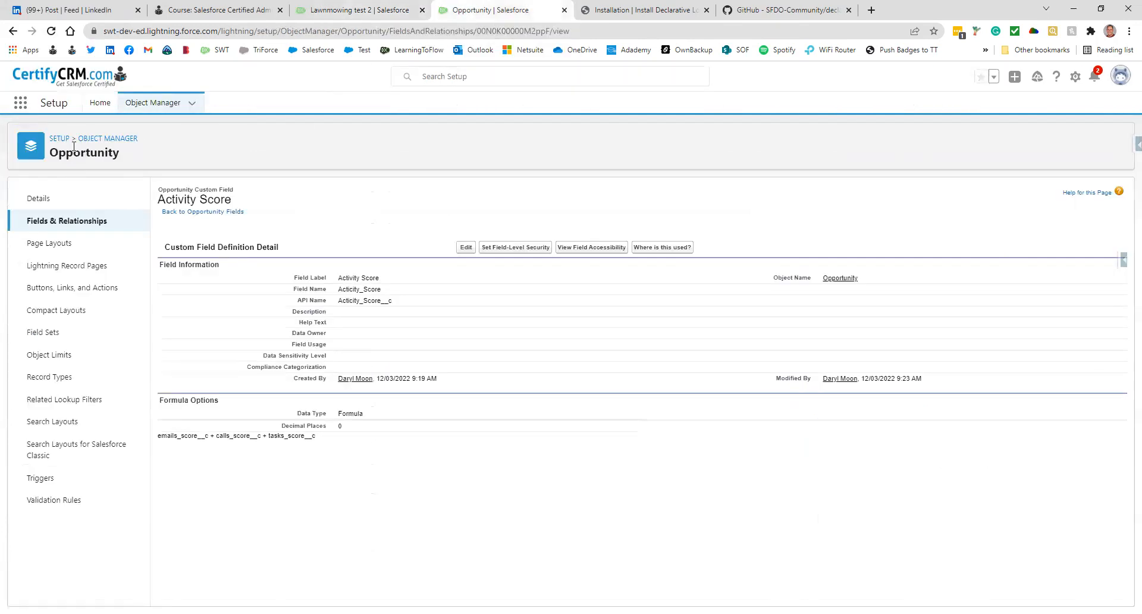
click(19, 104)
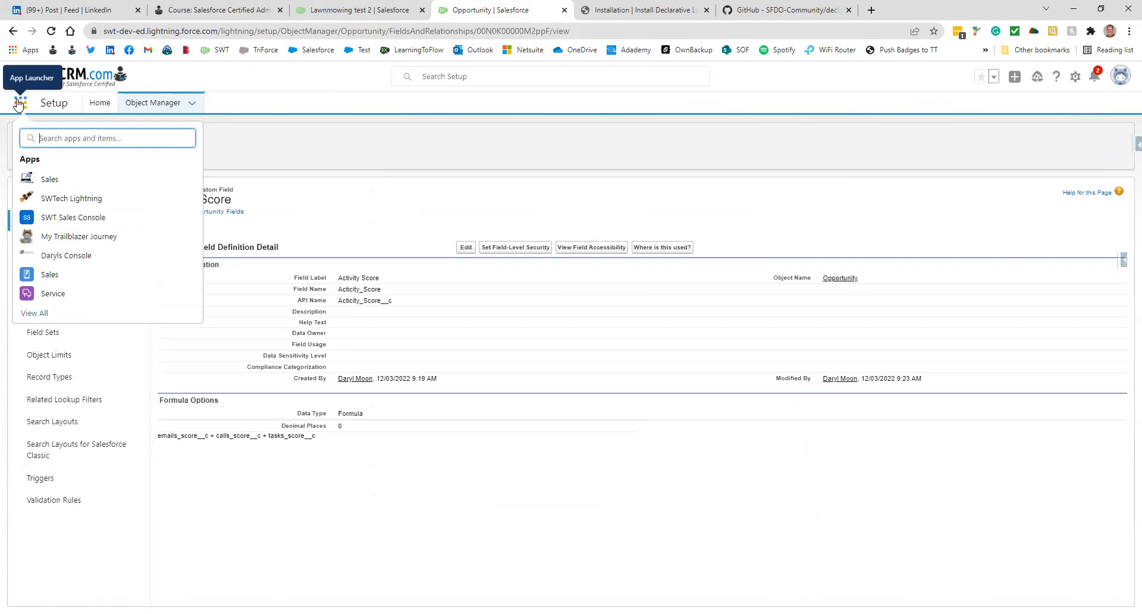
text(decla)
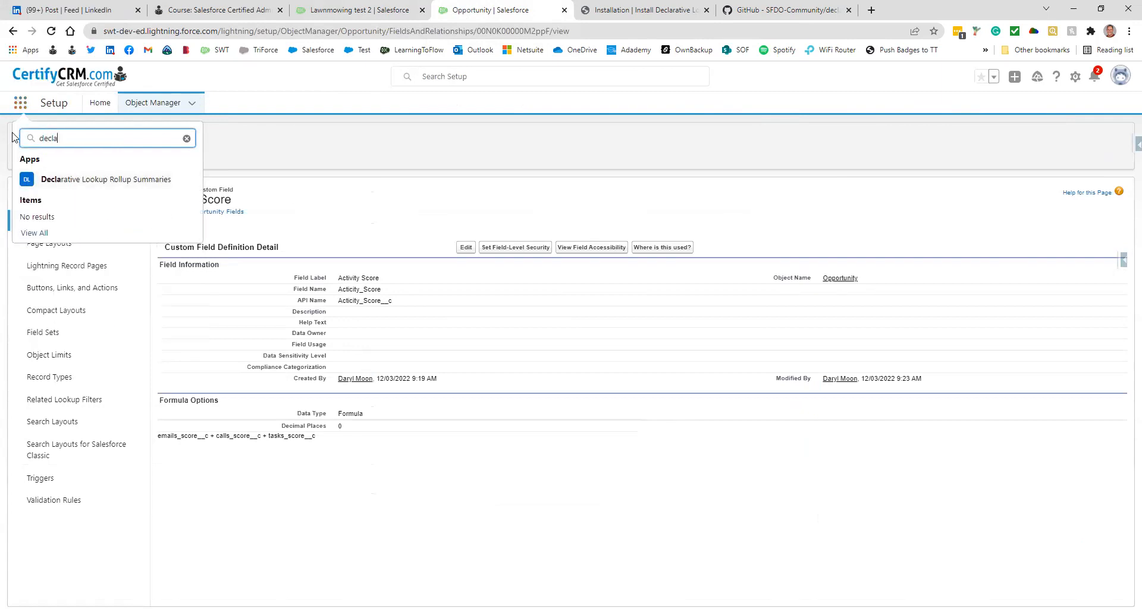
click(65, 185)
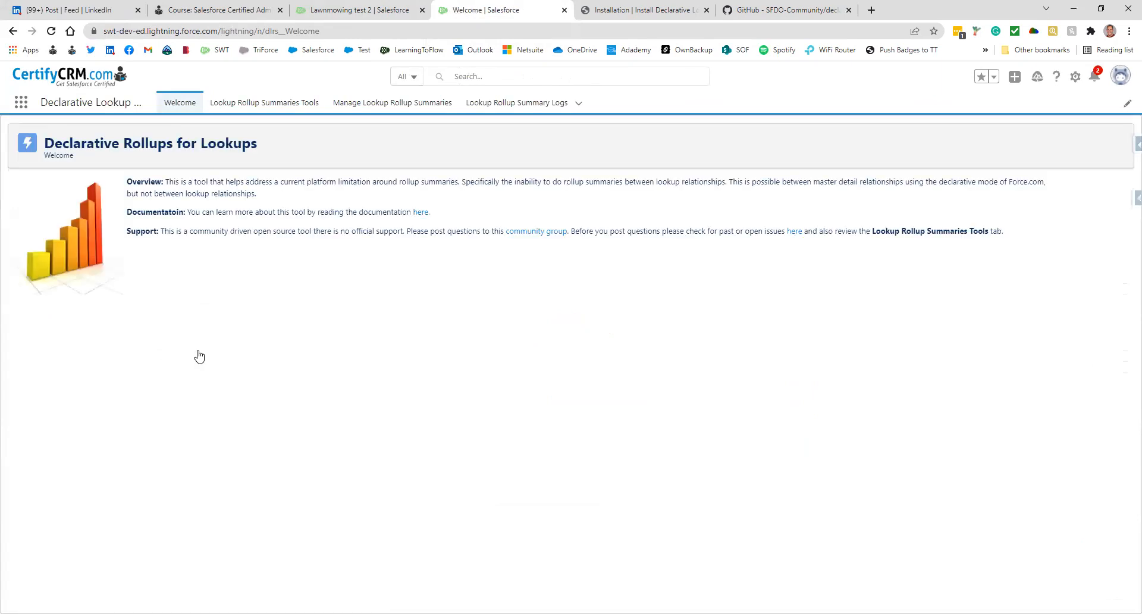
click(268, 110)
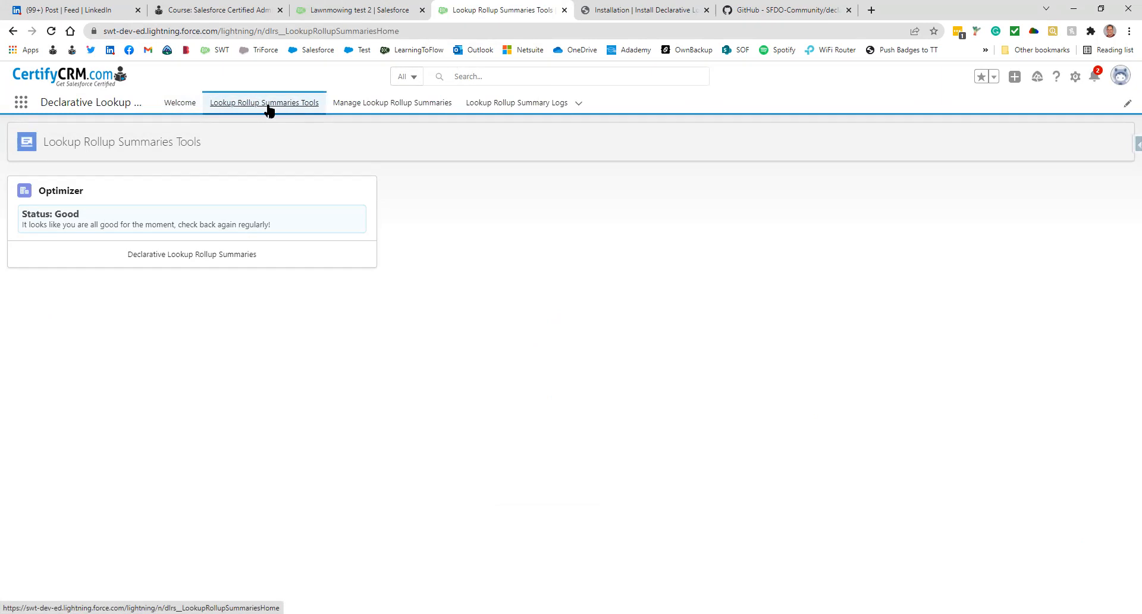
click(364, 106)
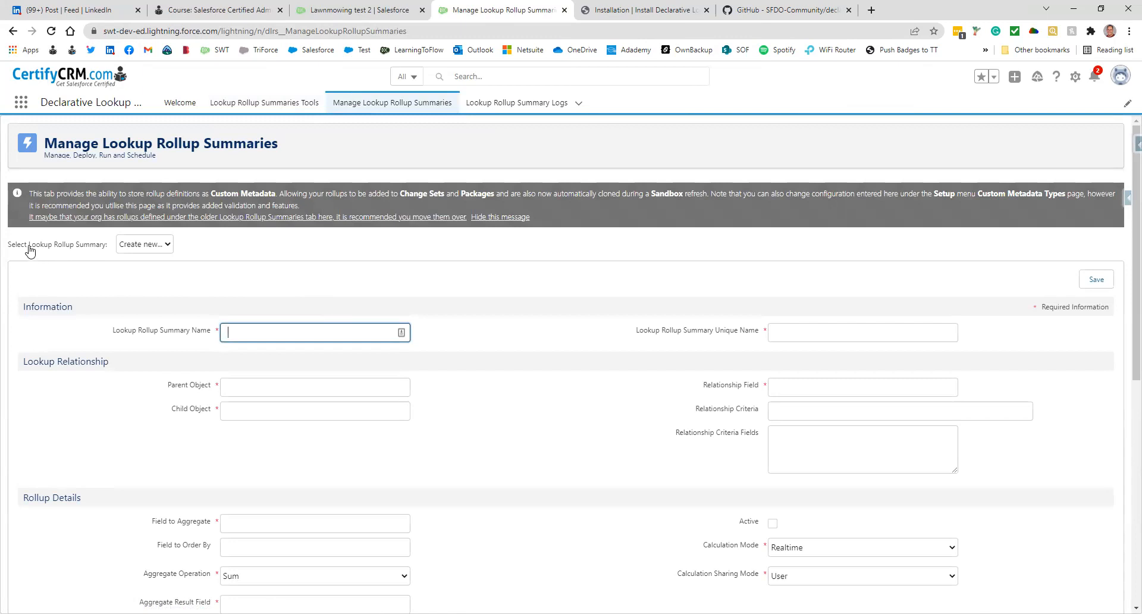
Name the new lookup rollup summary Opportunity-Emails Count with the unique name Opportunity_Emails_Count
click(145, 247)
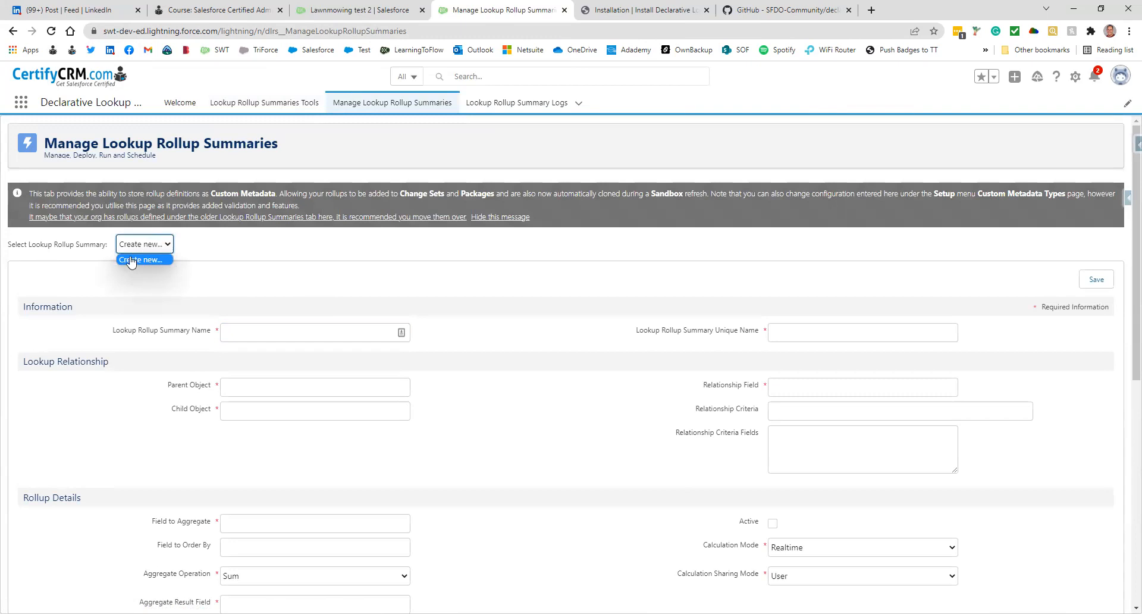
click(335, 260)
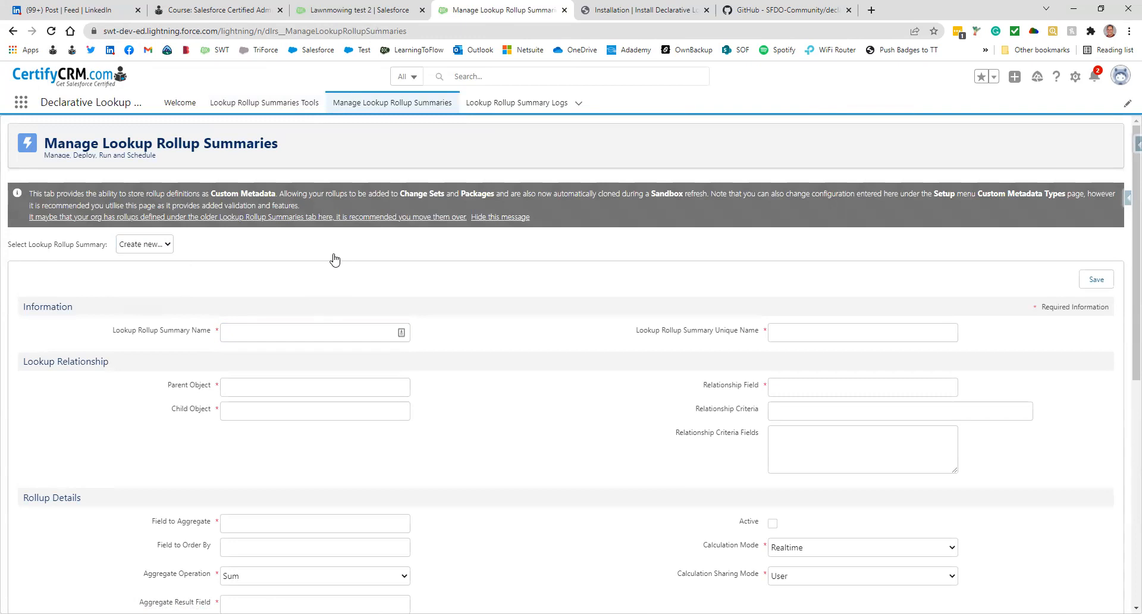
click(236, 331)
text(Opportunity-Tasks Count)
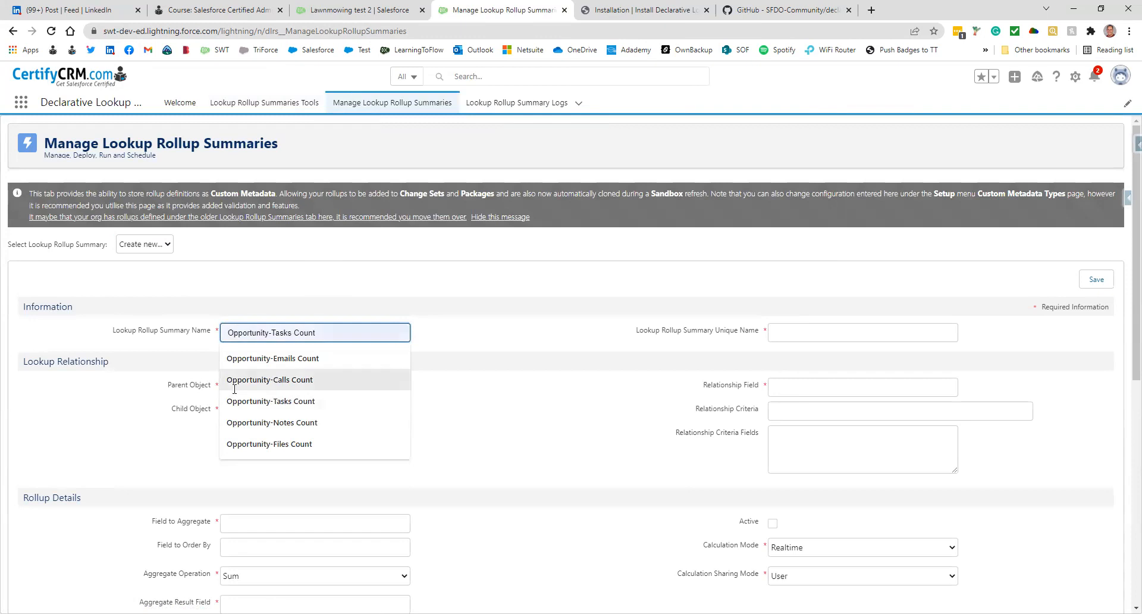
click(273, 358)
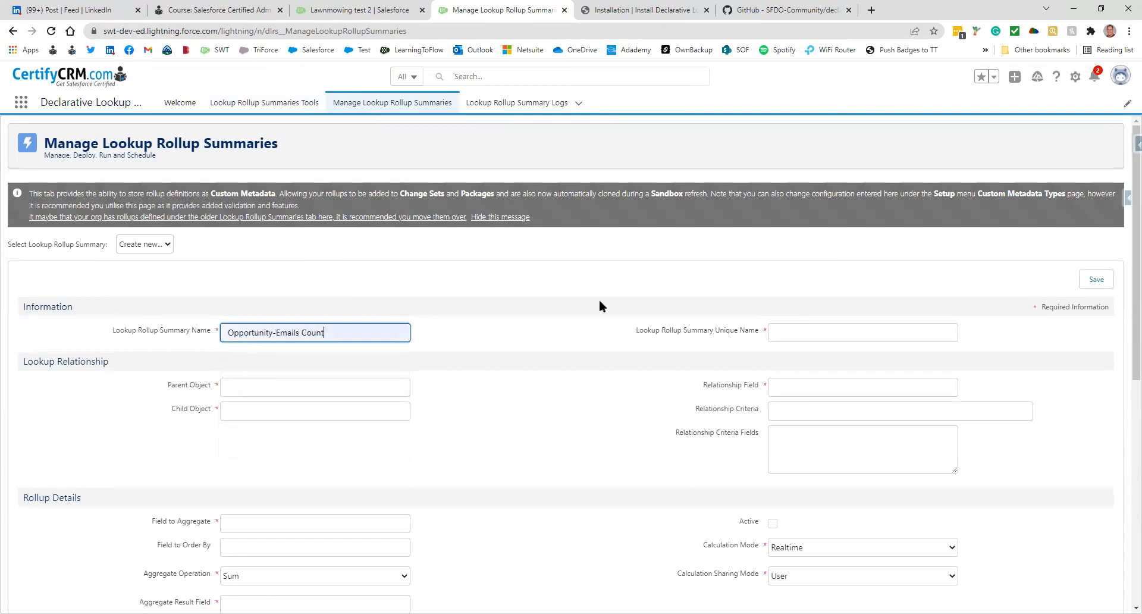
click(796, 335)
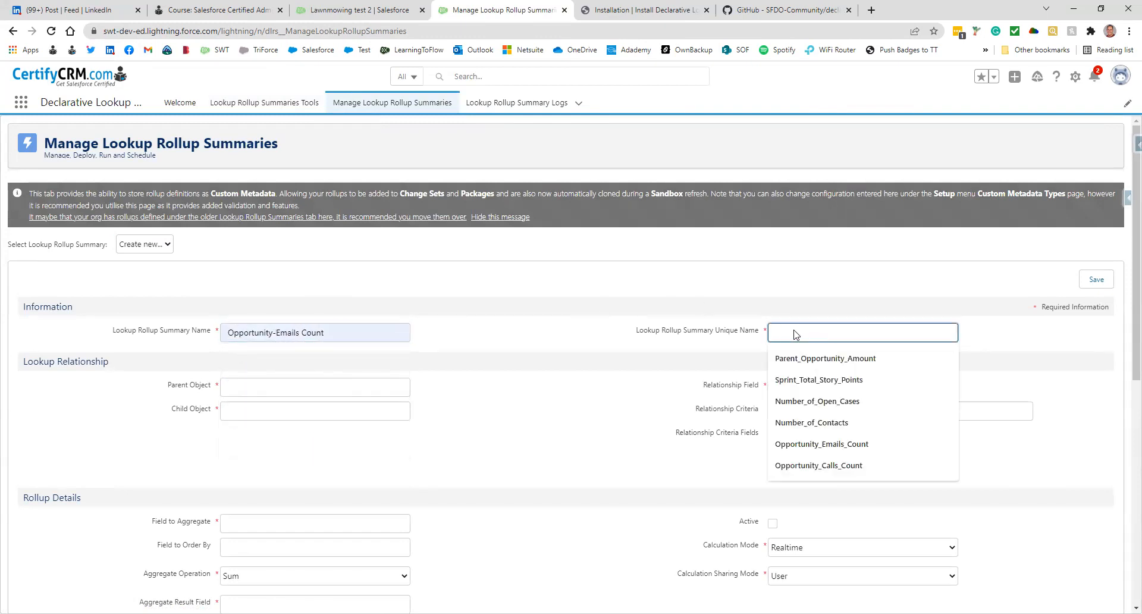
click(830, 445)
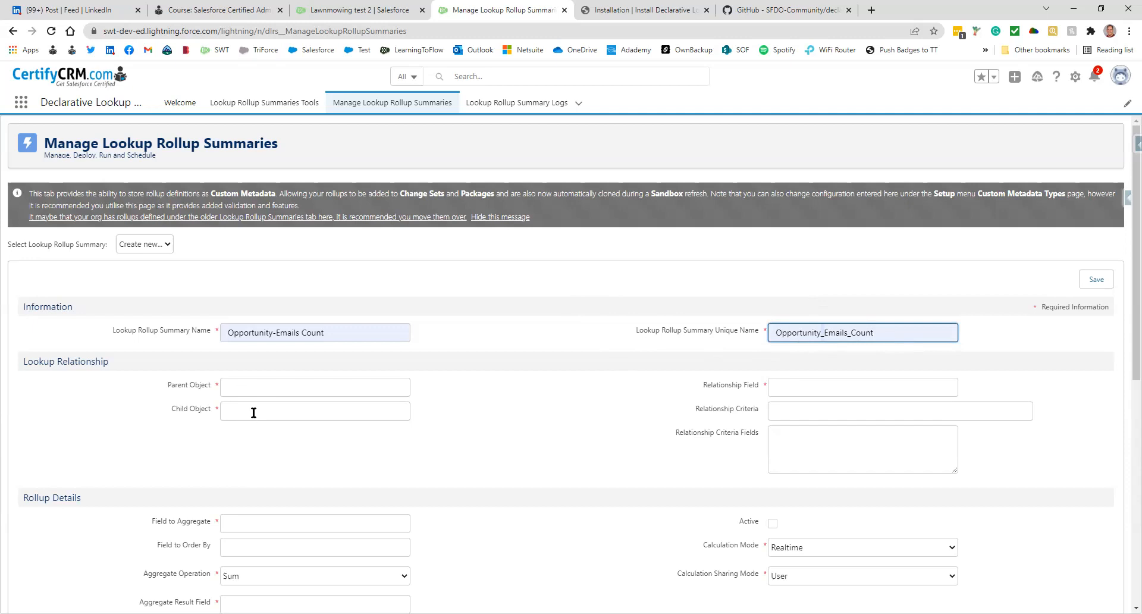
Set the rollup's parent object to Opportunity, child object to EmailMessage and relationship field to RelatedToId
click(244, 386)
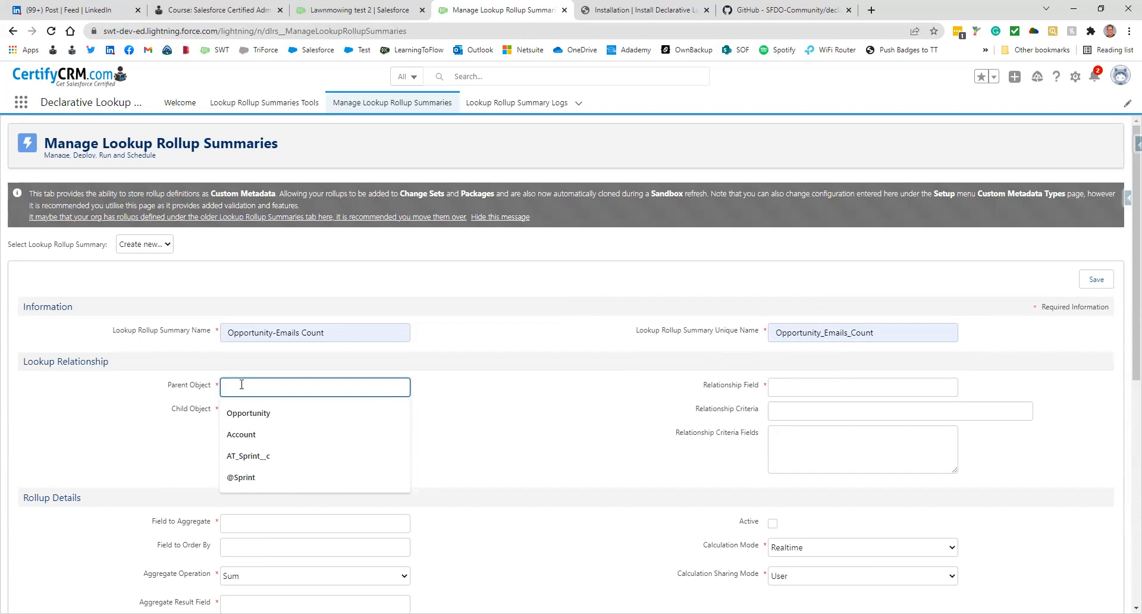
click(244, 413)
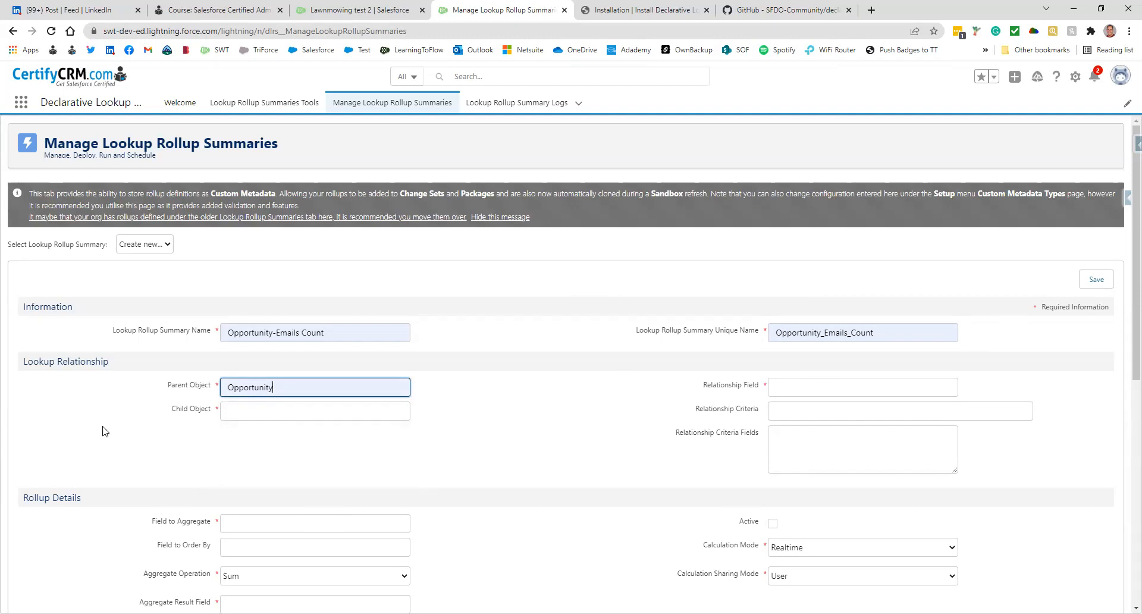
click(234, 412)
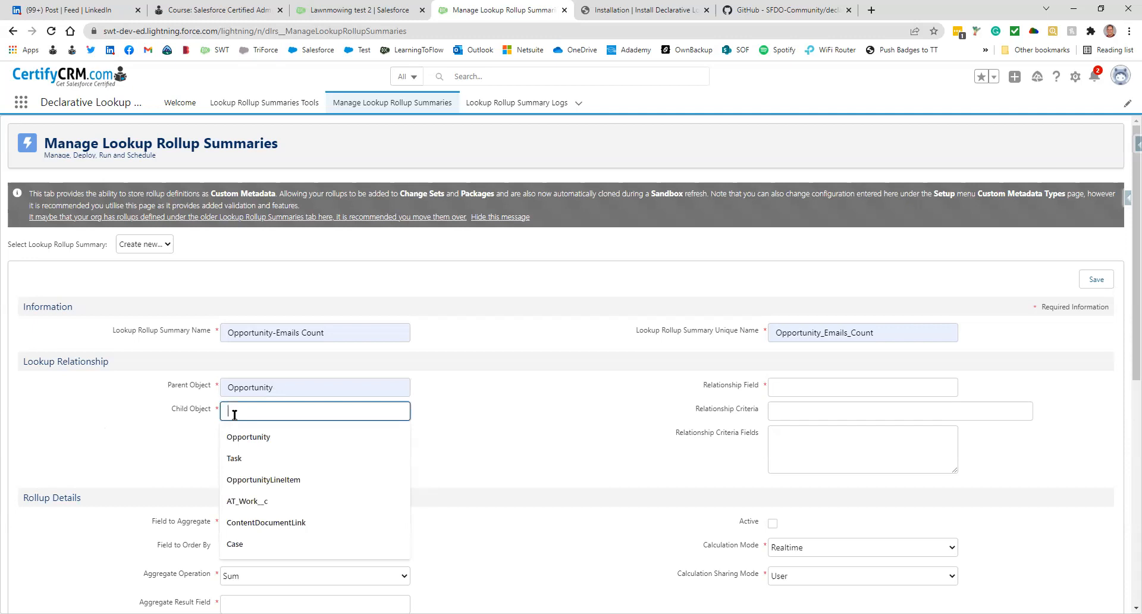
text(Email)
click(253, 437)
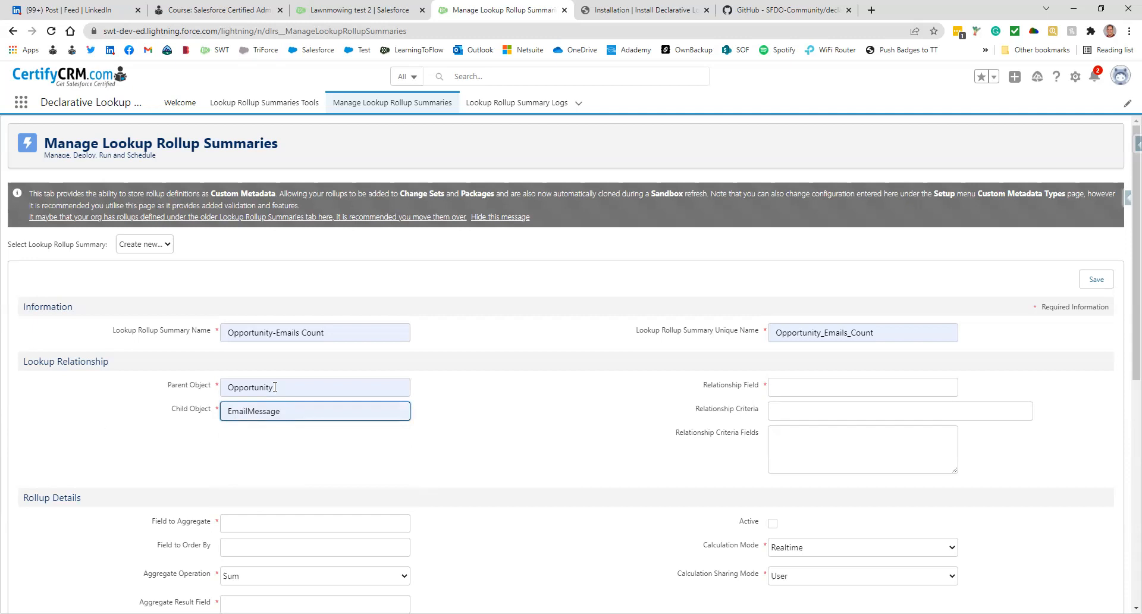
click(781, 392)
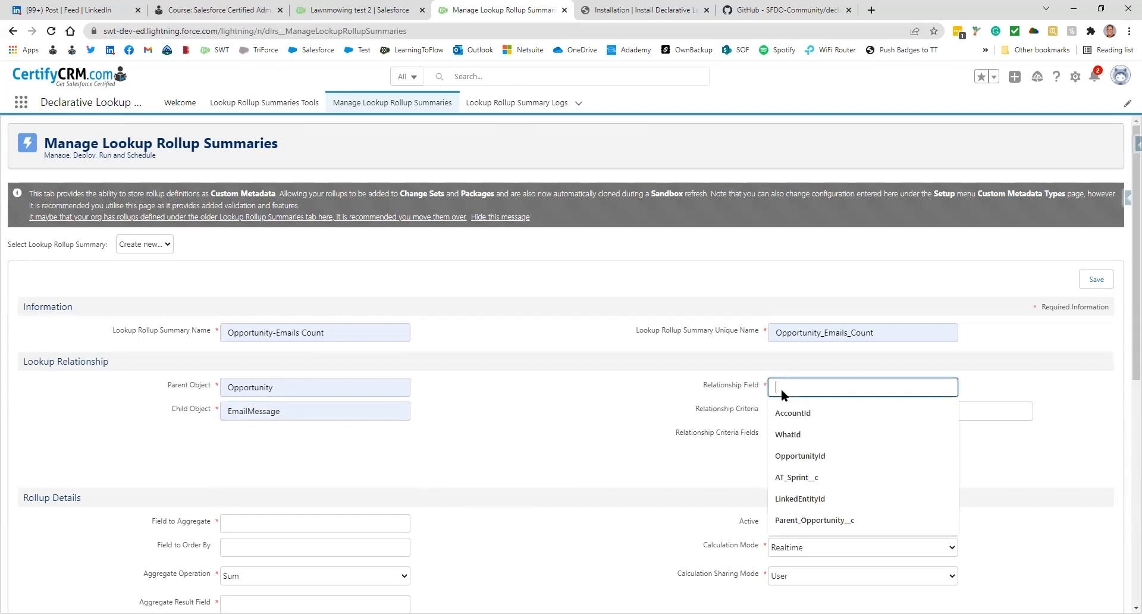
text(RelatedToId)
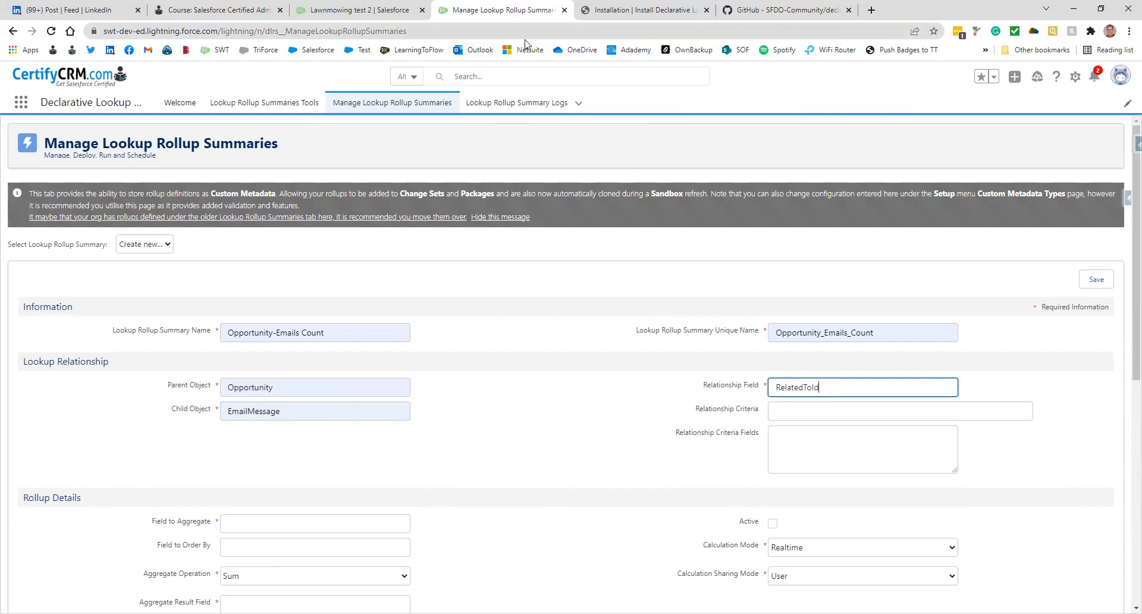
Open Email Message in the Setup Object Manager and check the Related To field's name and its Opportunity lookup
click(1077, 79)
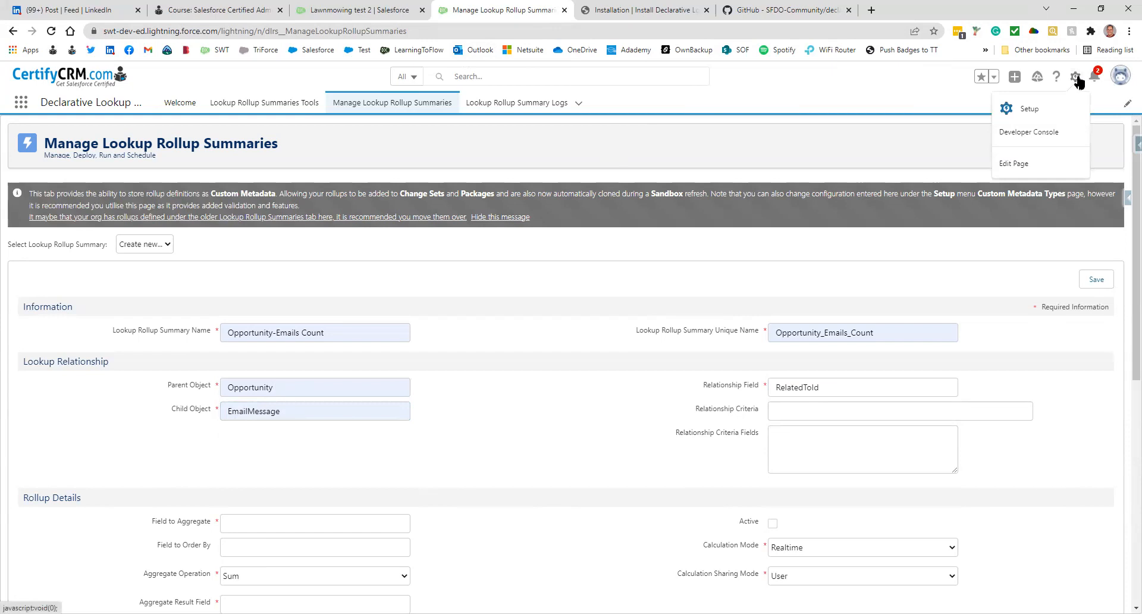
click(1030, 113)
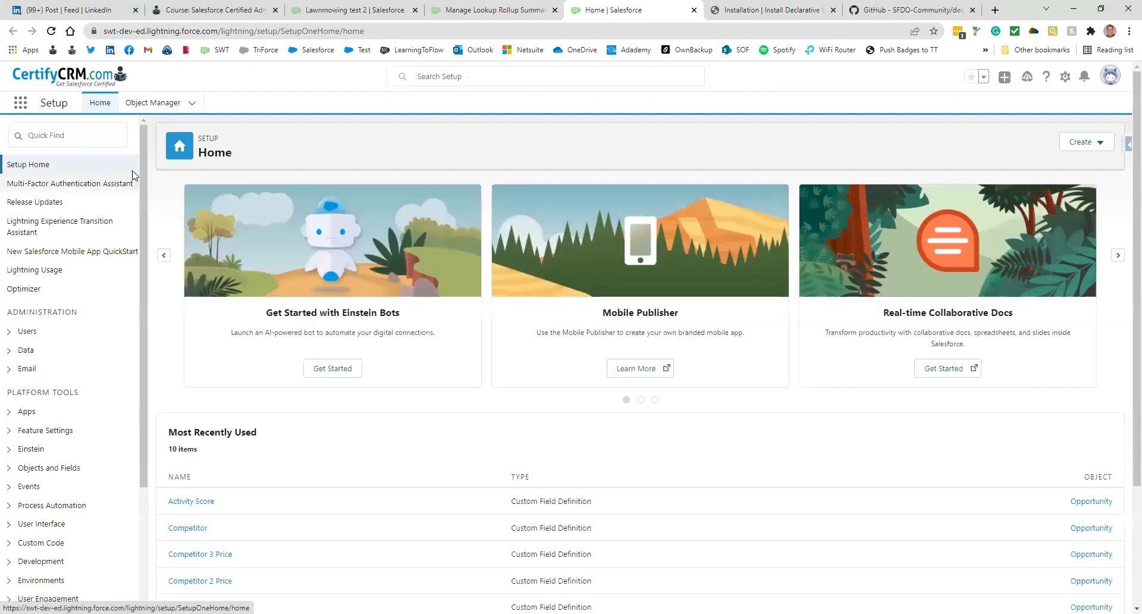
click(156, 103)
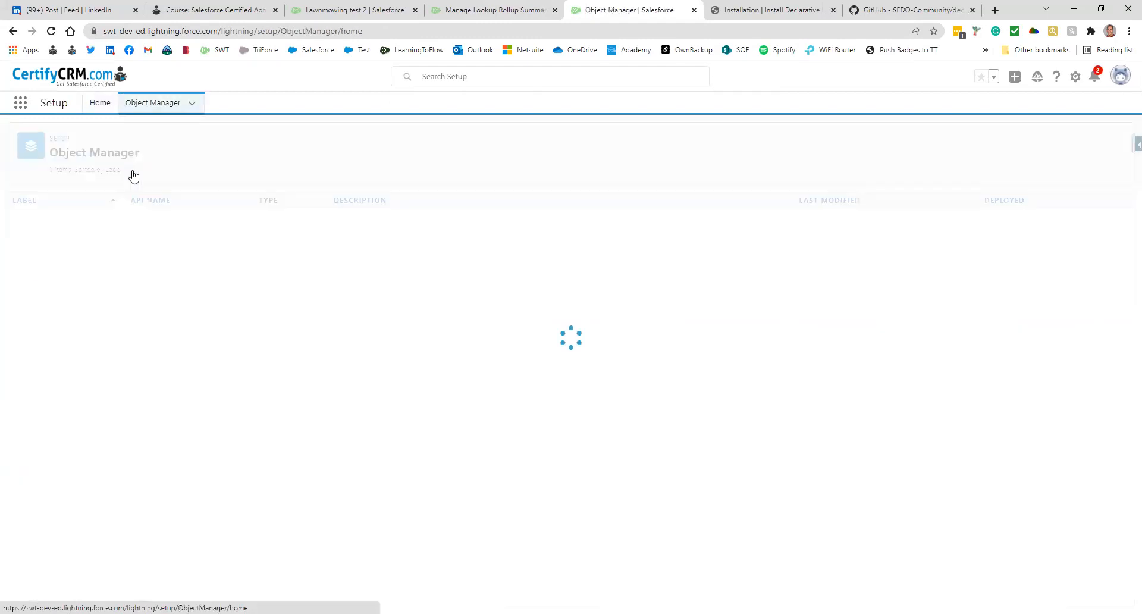
click(900, 142)
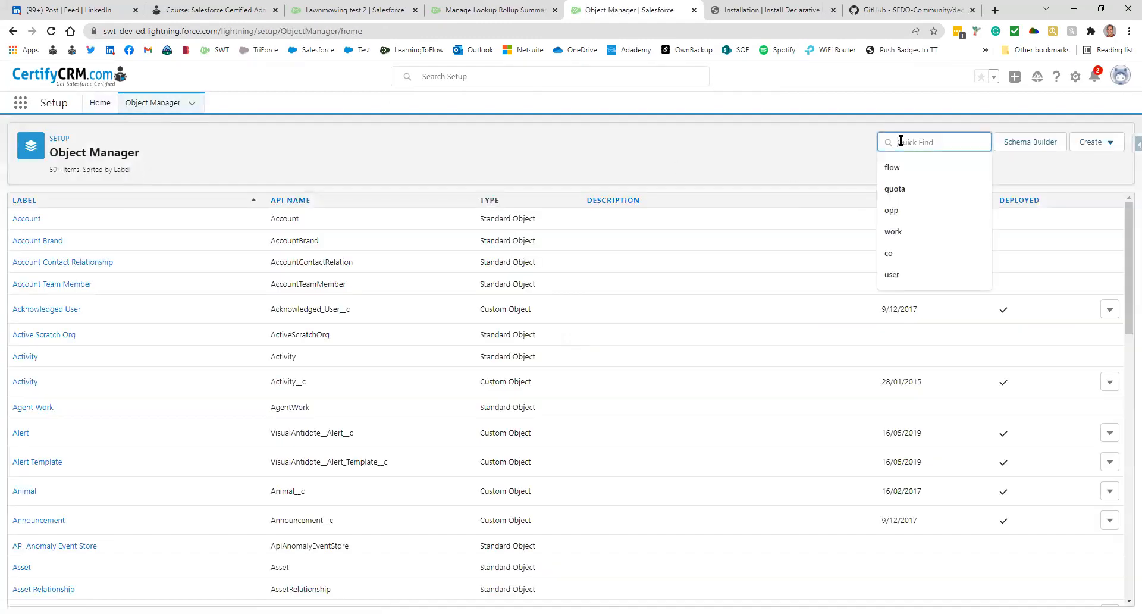
text(email)
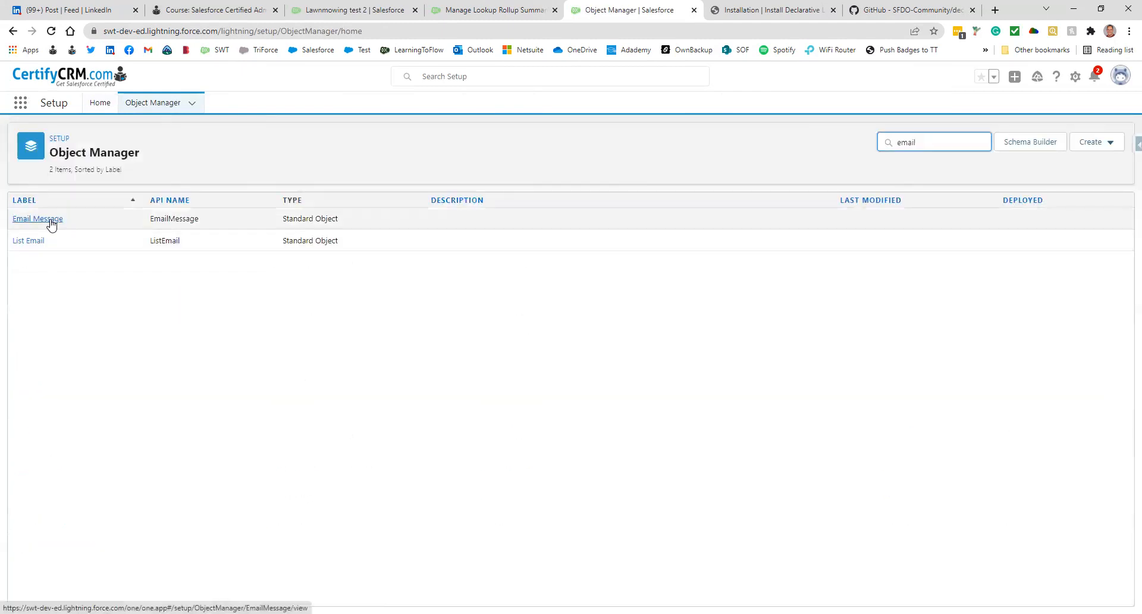
click(51, 220)
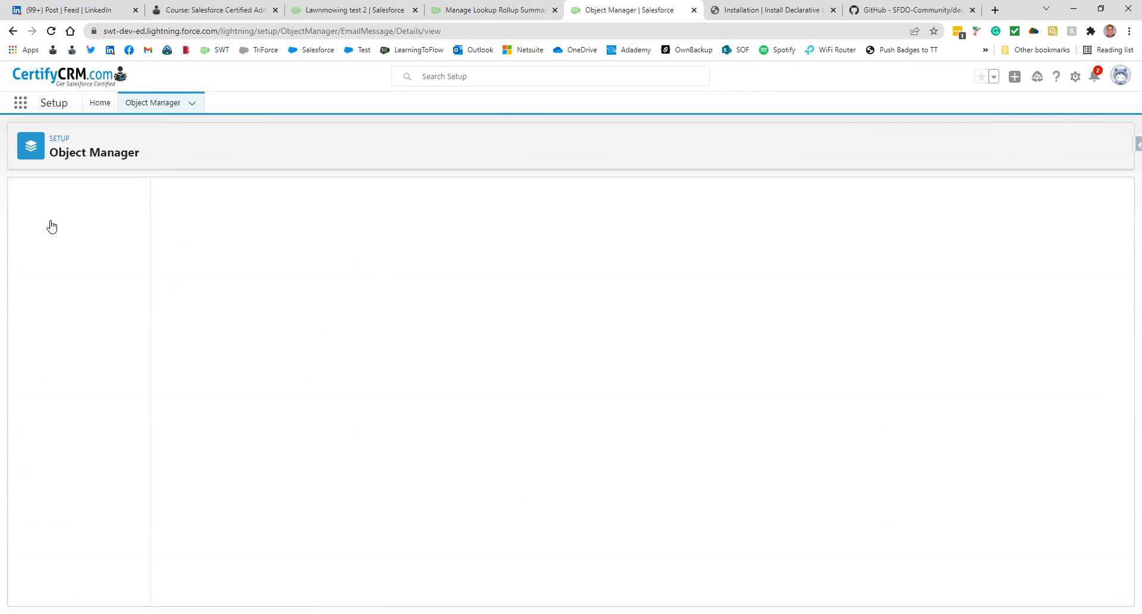
click(51, 224)
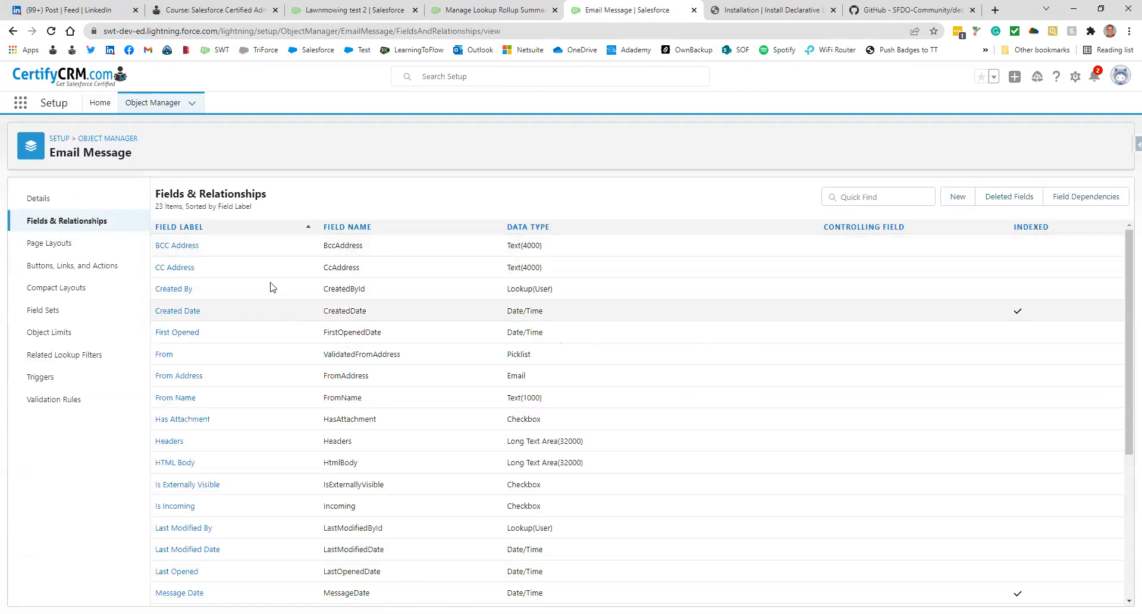
scroll(259, 348, down, 4)
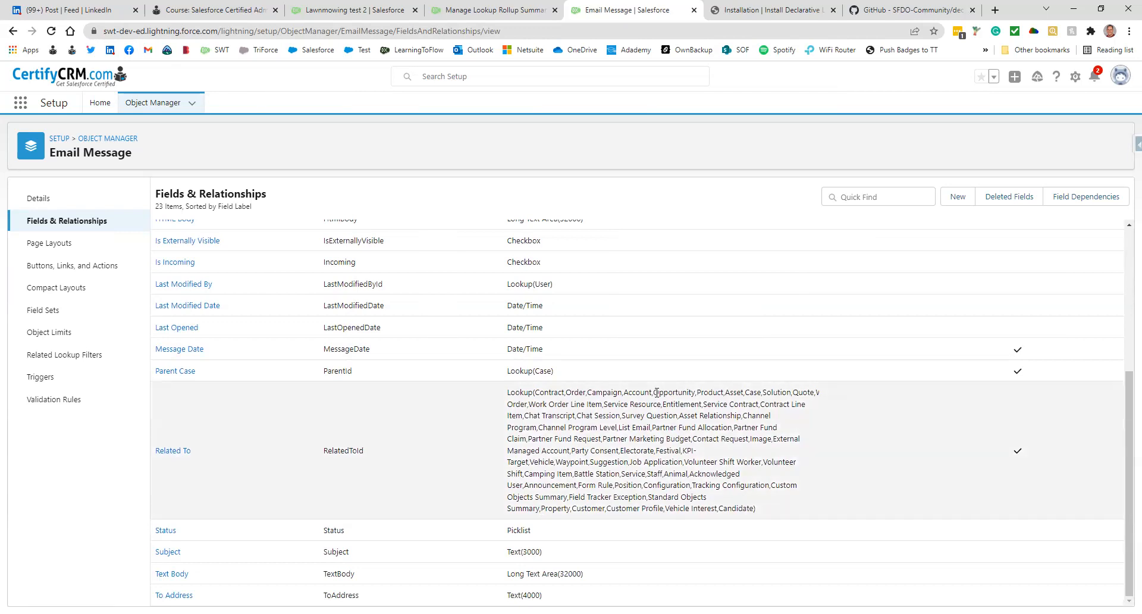
drag(654, 393, 698, 393)
Back in the rollup form, aggregate the Id field with Count into Emails_Count__c and save the rollup summary
click(493, 10)
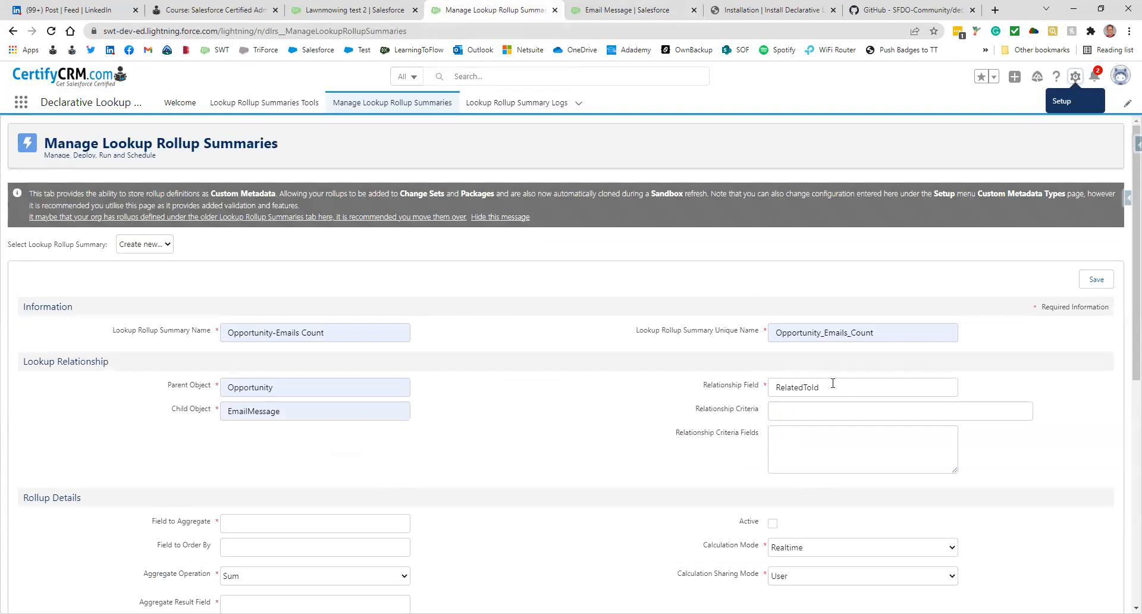
click(246, 525)
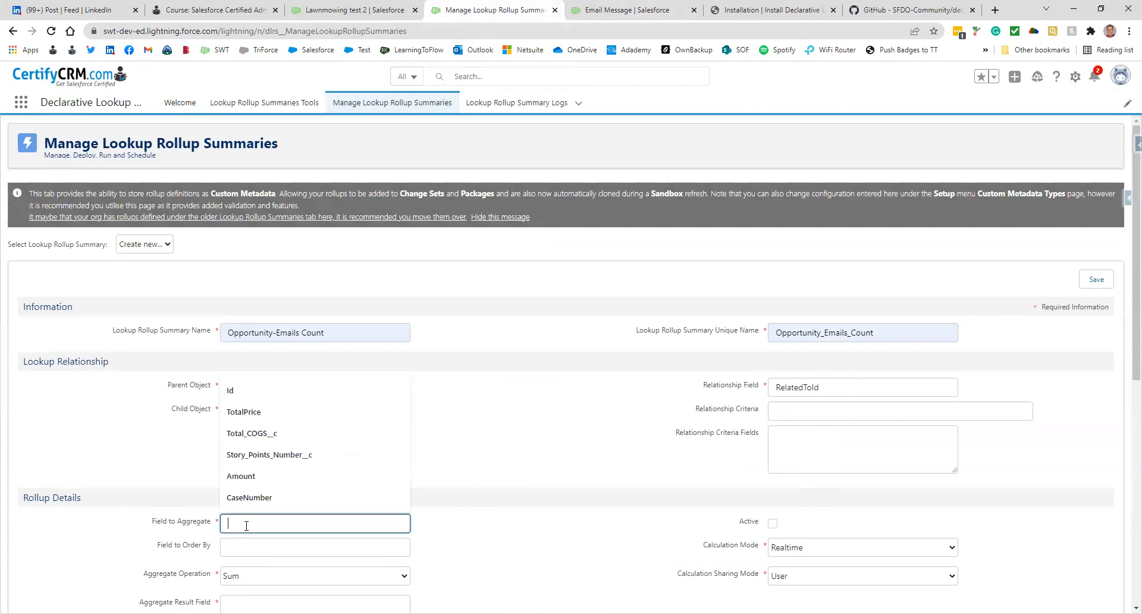
click(482, 441)
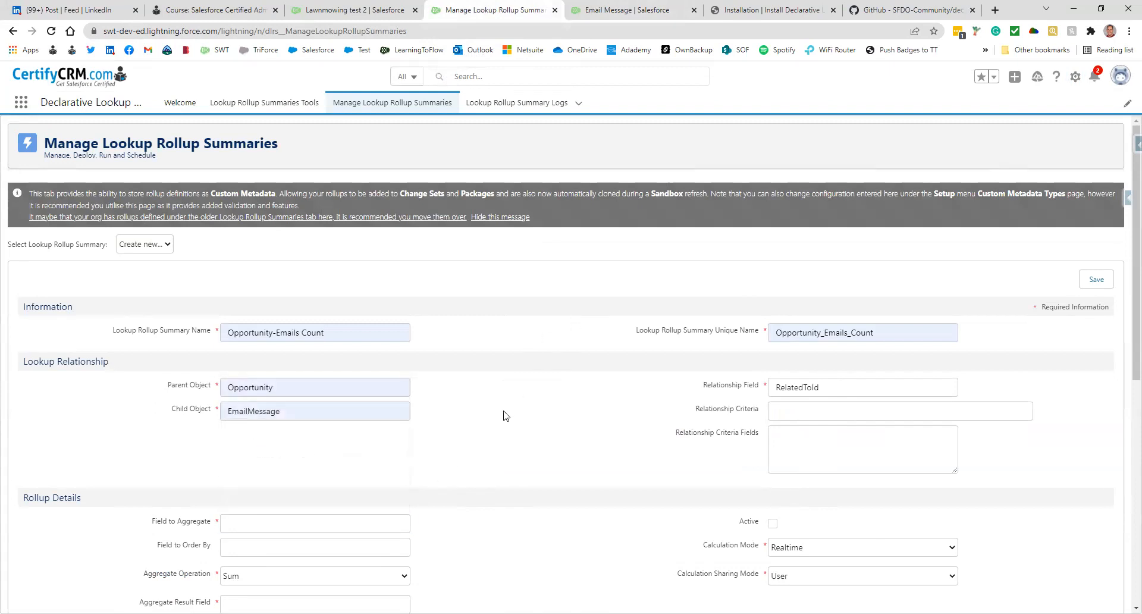
click(243, 525)
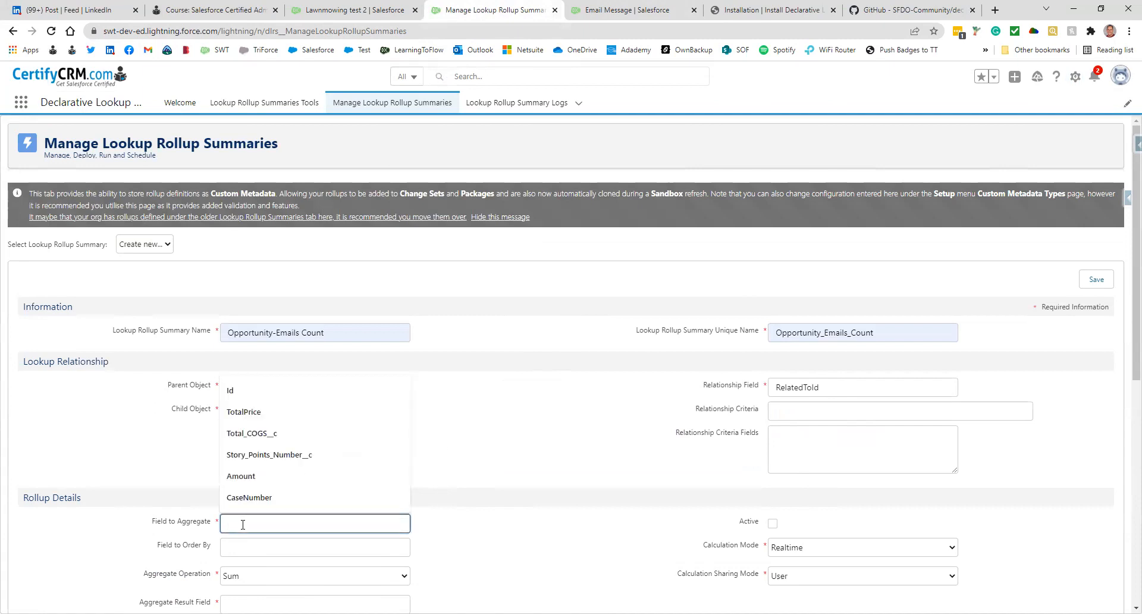
text(Id)
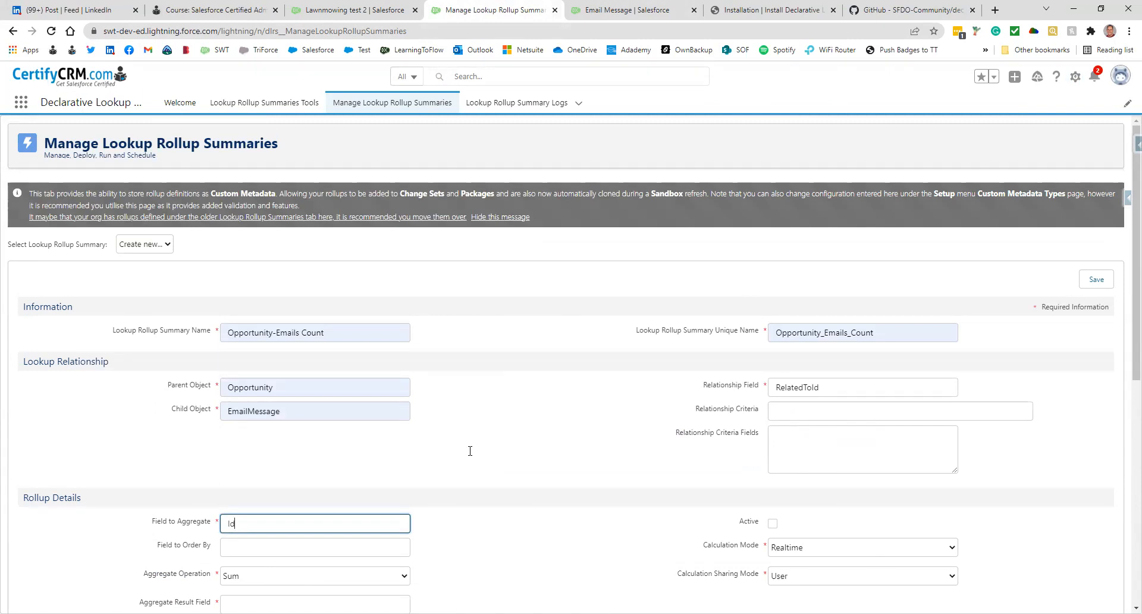
scroll(476, 455, down, 2)
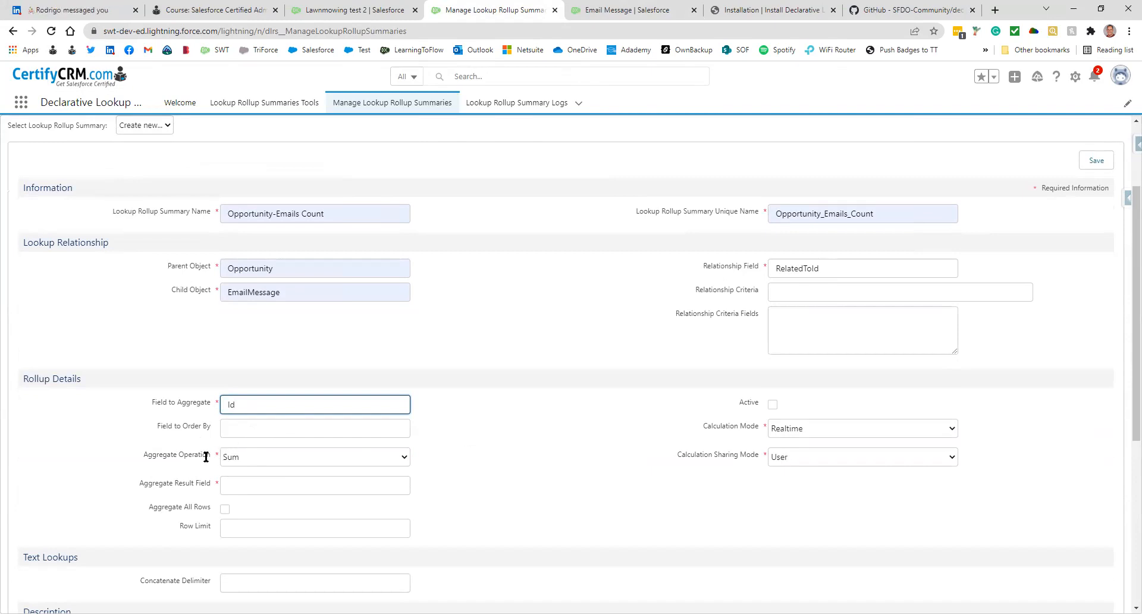
click(252, 456)
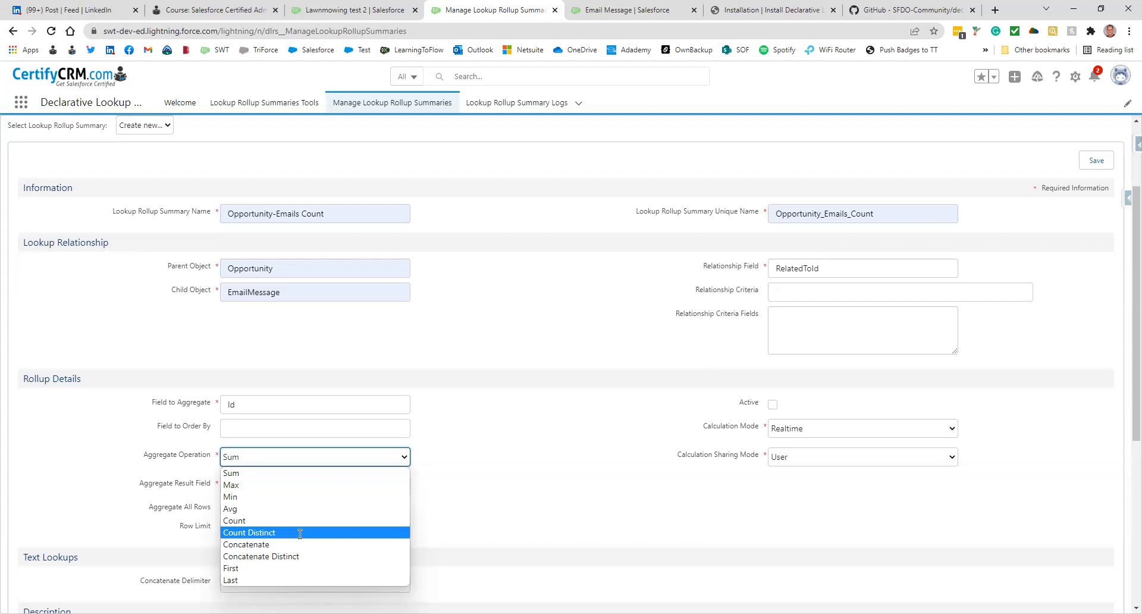
click(236, 520)
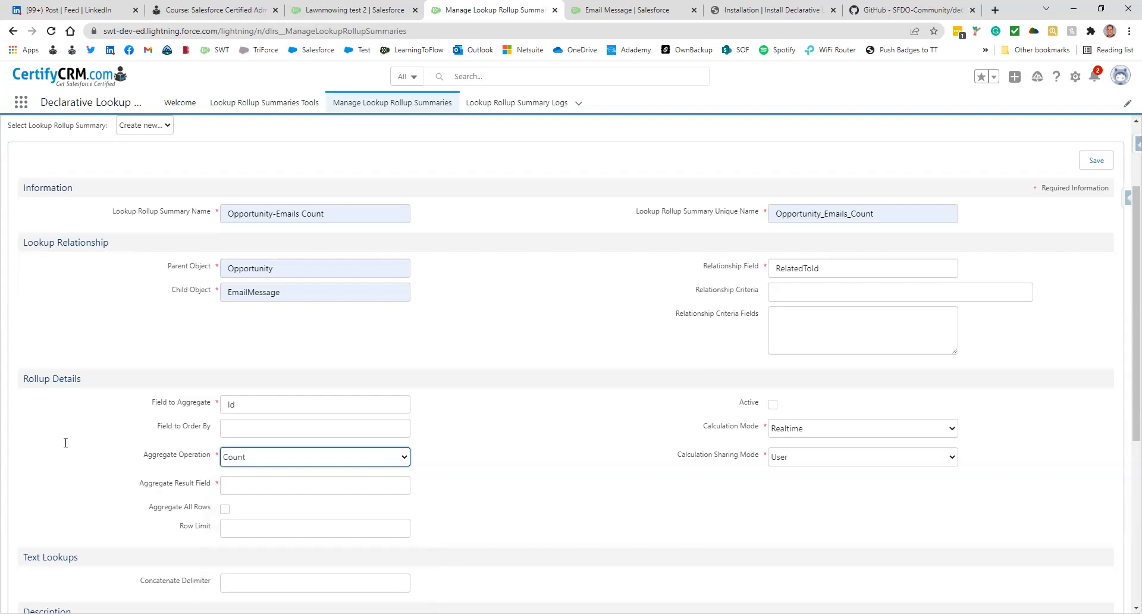
click(244, 483)
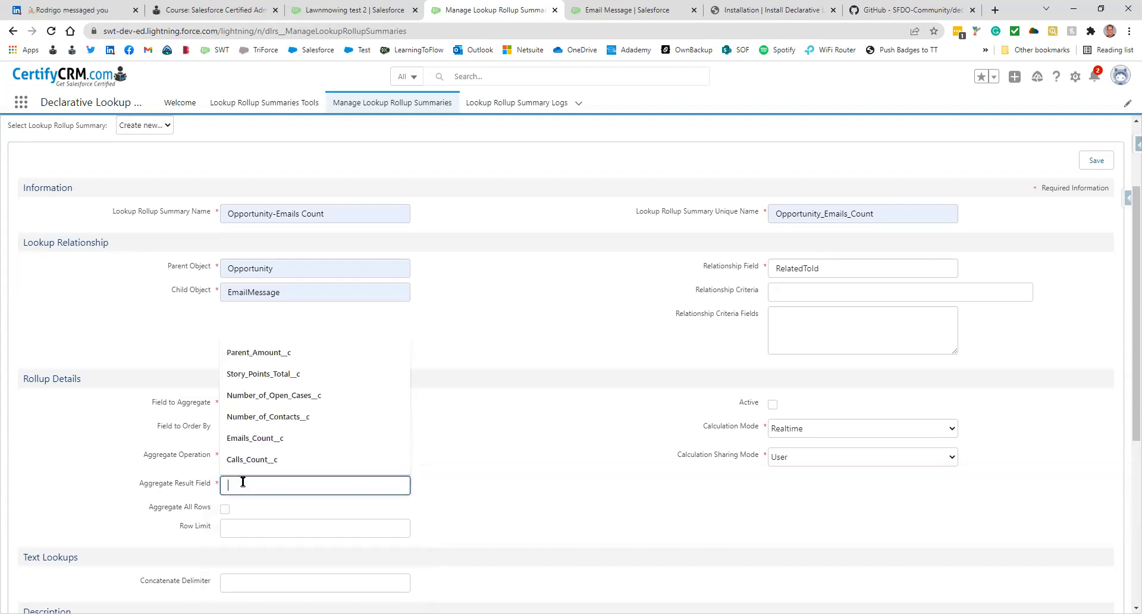
click(254, 439)
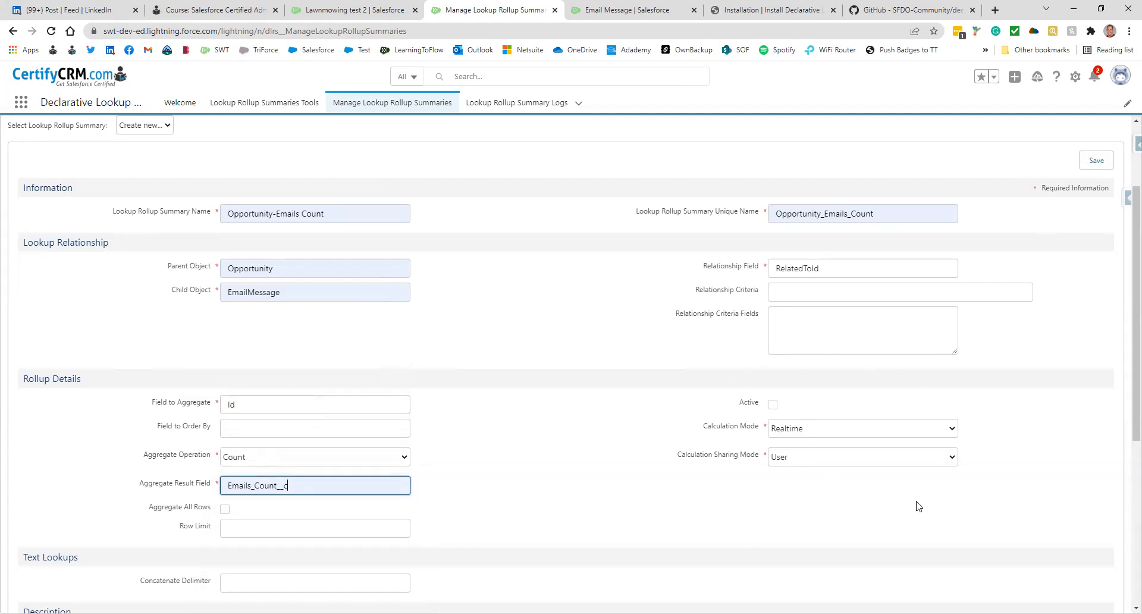
click(1085, 164)
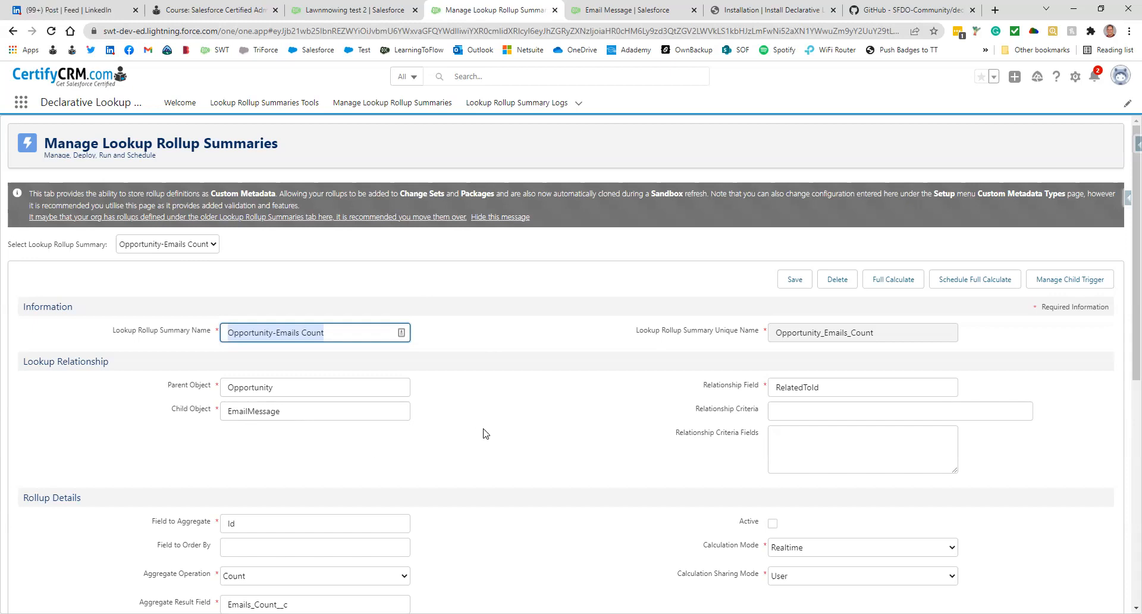
Deploy the child Apex trigger and test class for EmailMessage from the saved rollup summary
click(1058, 280)
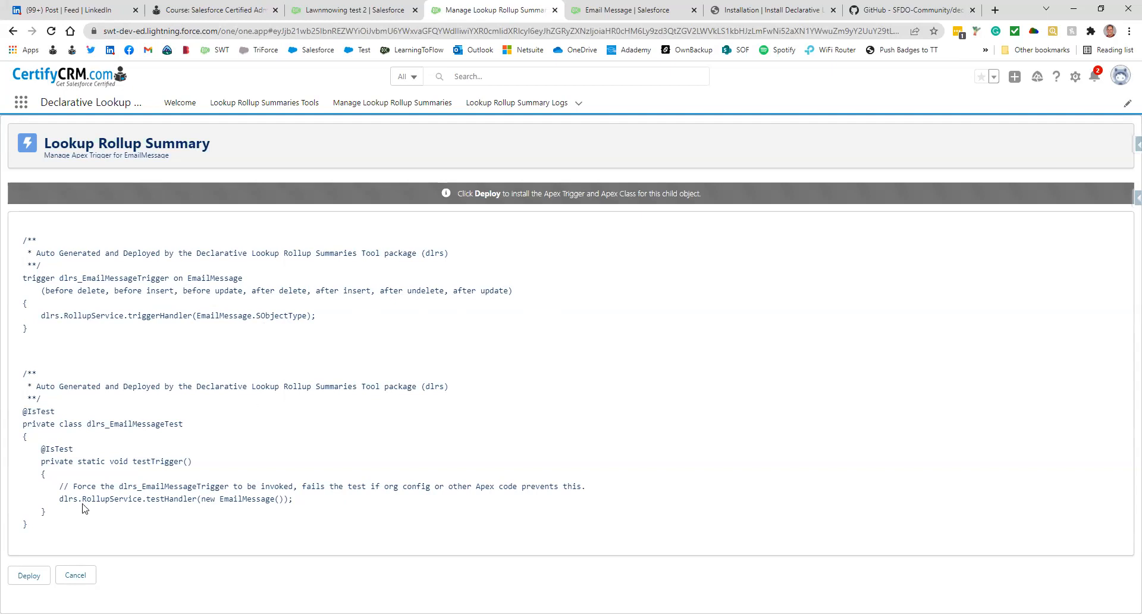
click(23, 576)
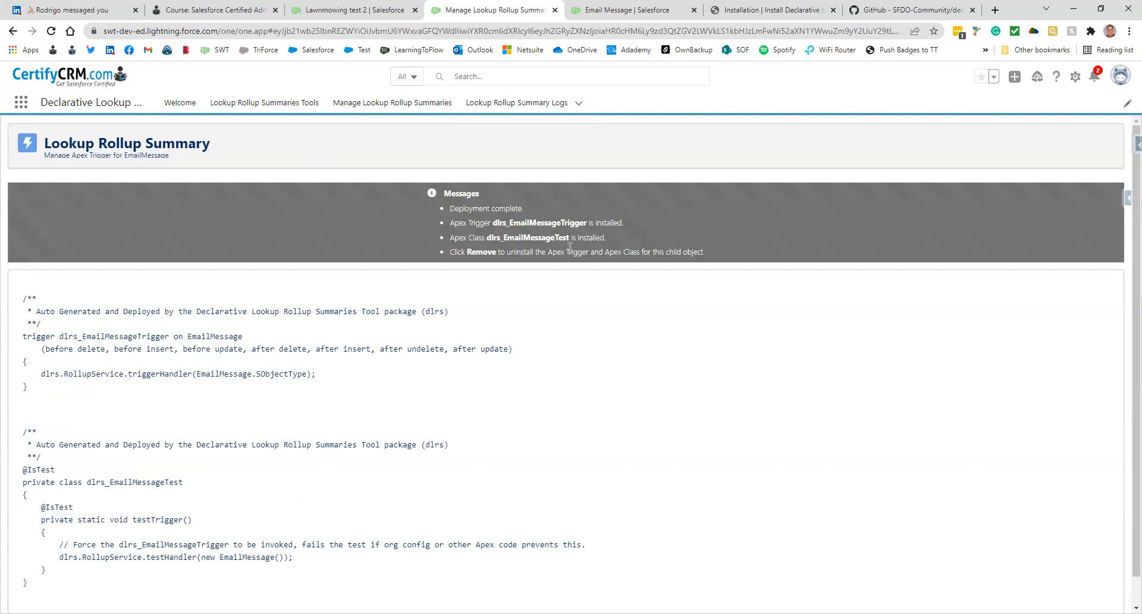
scroll(269, 506, down, 1)
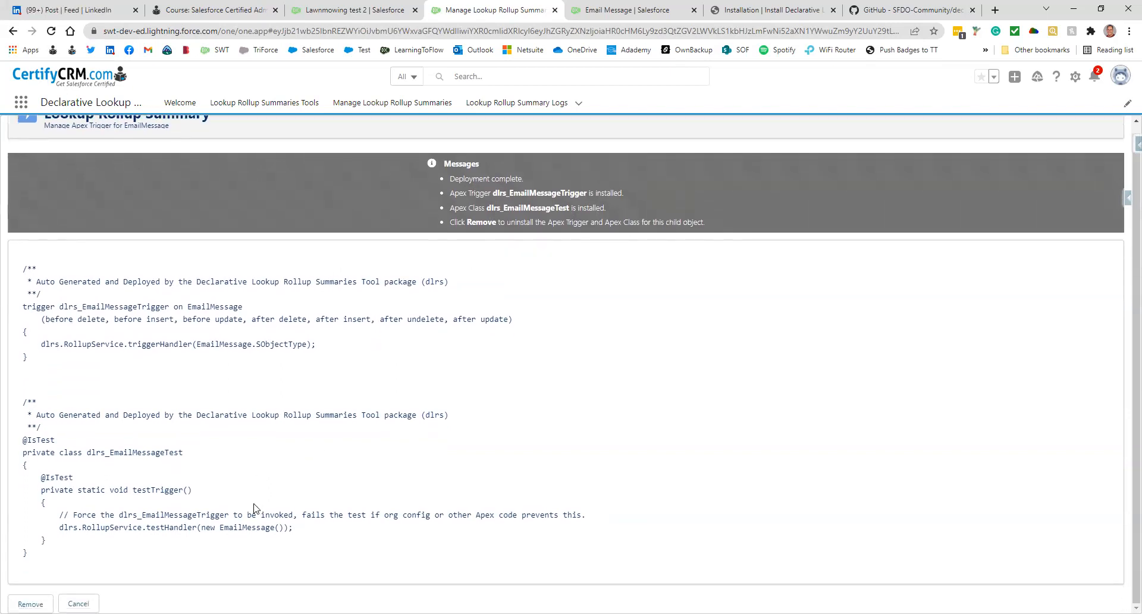
scroll(236, 497, up, 1)
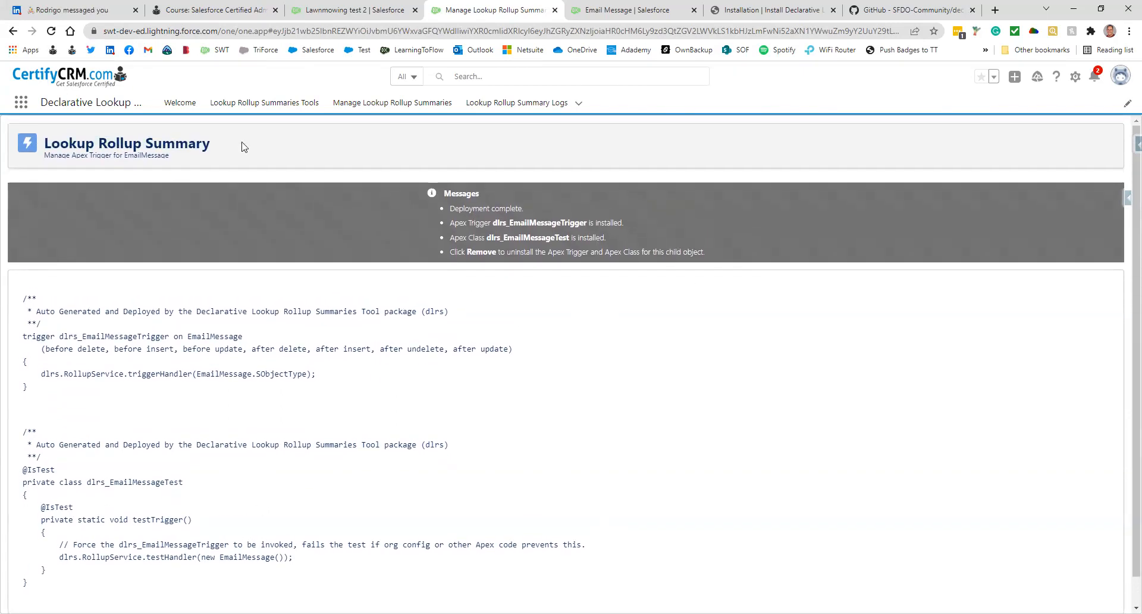
Reopen the Opportunity-Emails Count rollup in Manage Lookup Rollup Summaries and mark it Active
click(268, 104)
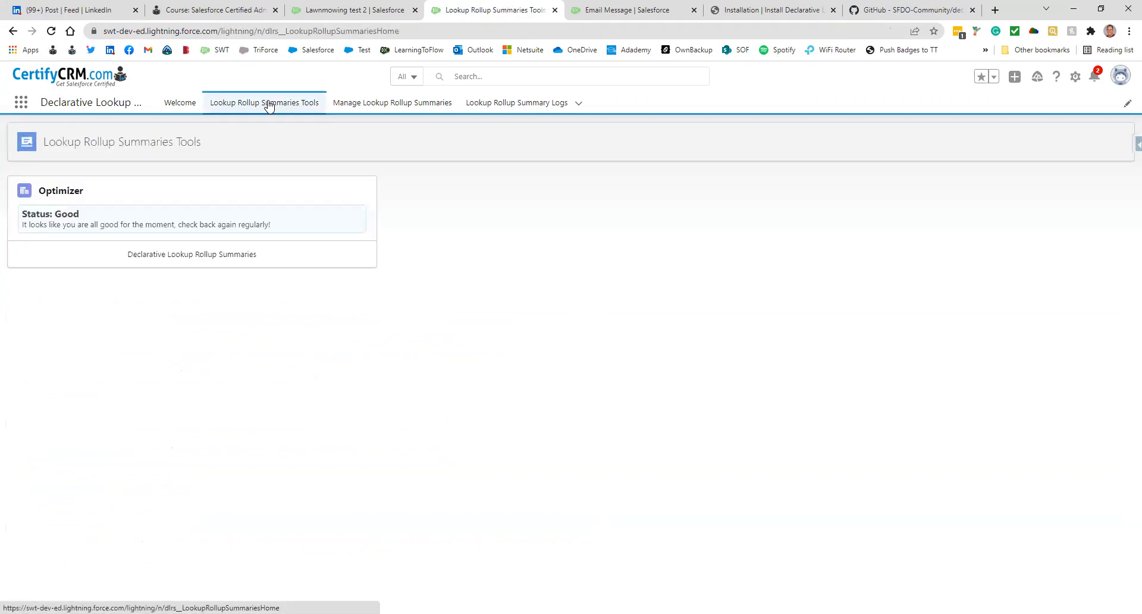
click(369, 105)
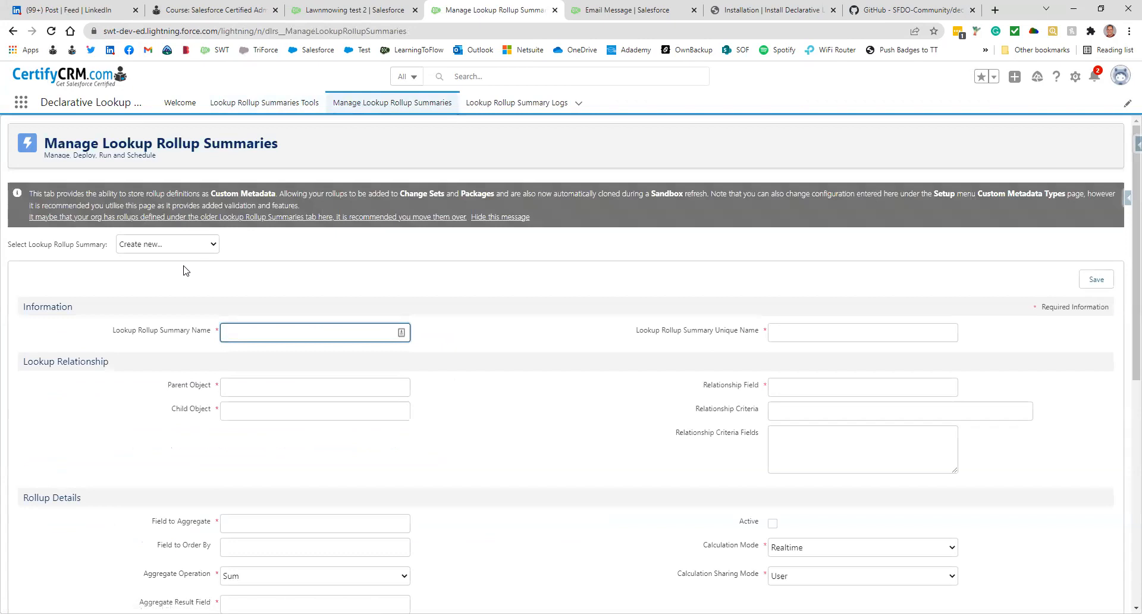
click(172, 244)
click(175, 270)
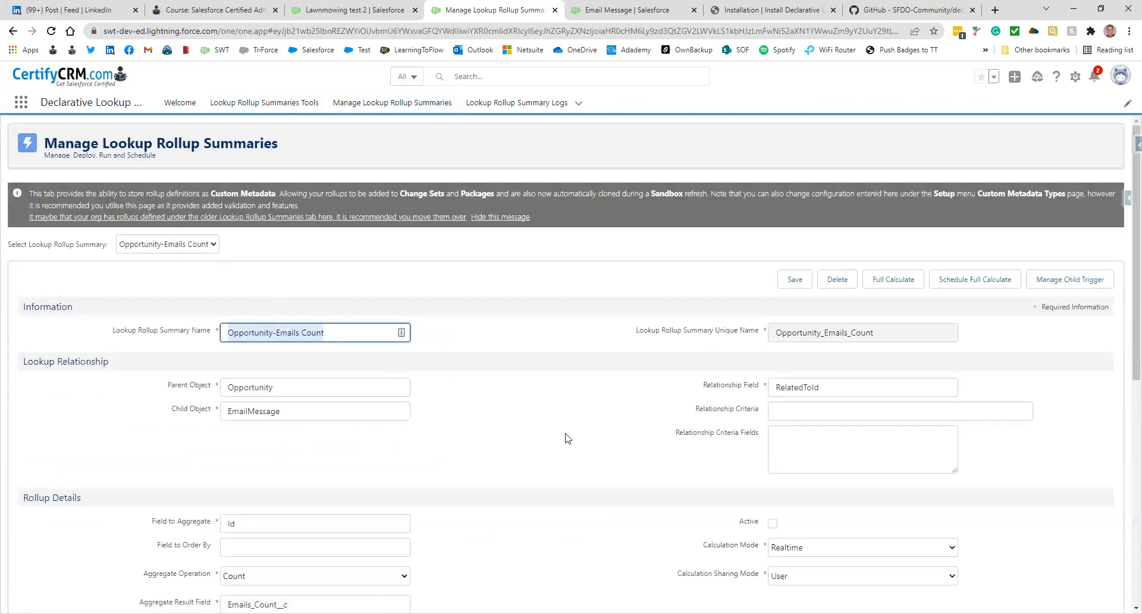
scroll(568, 434, down, 2)
scroll(545, 413, up, 1)
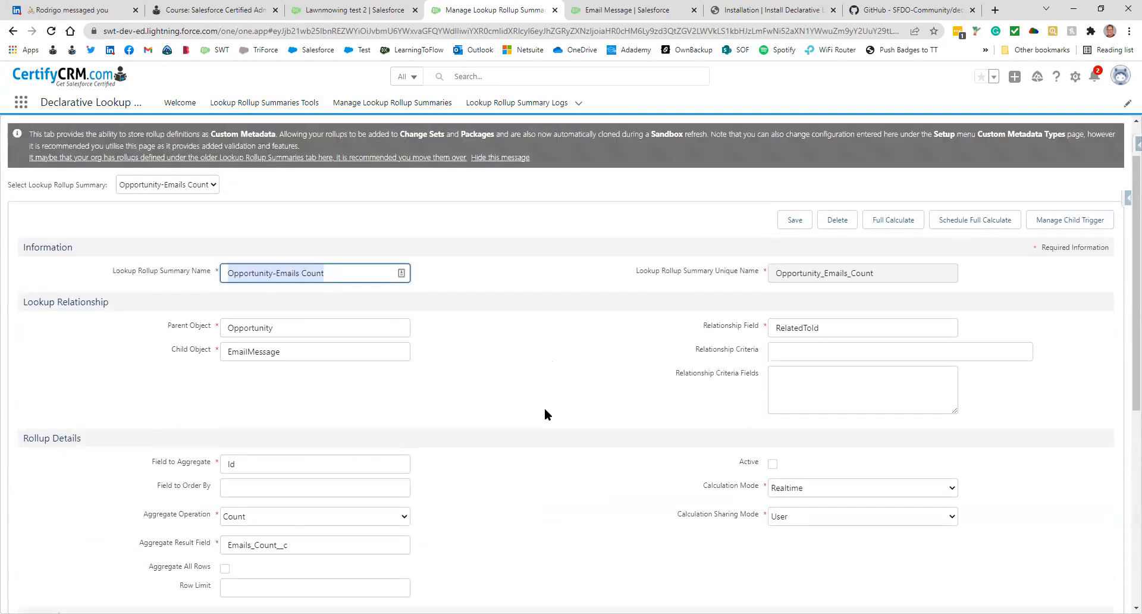
click(773, 464)
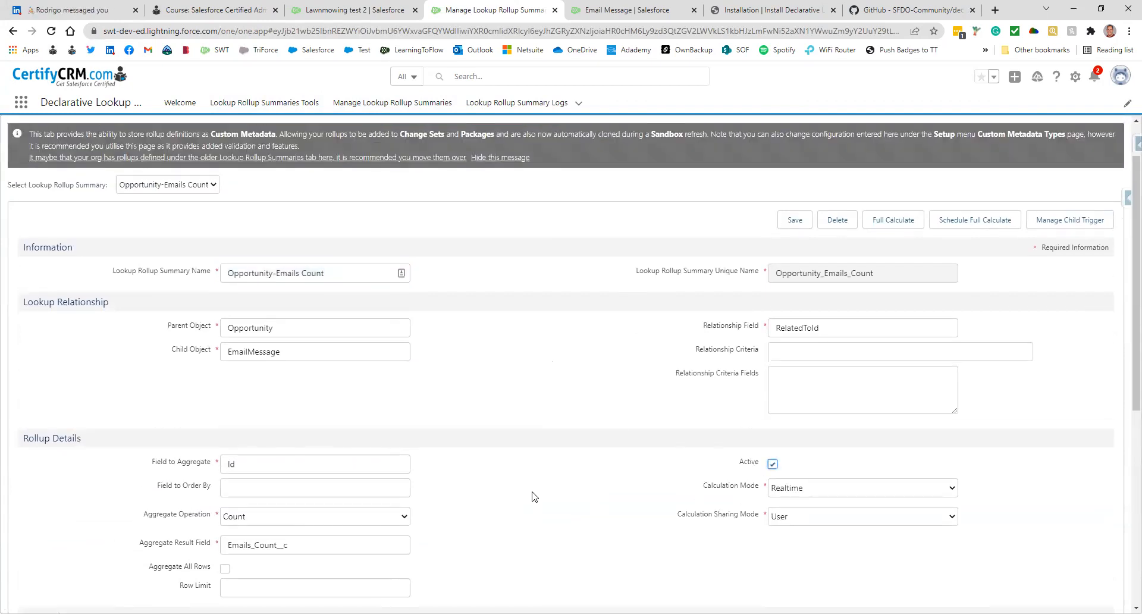
Review the calculation mode options, keep Realtime, and set the rollup's calculation sharing mode to System
click(861, 488)
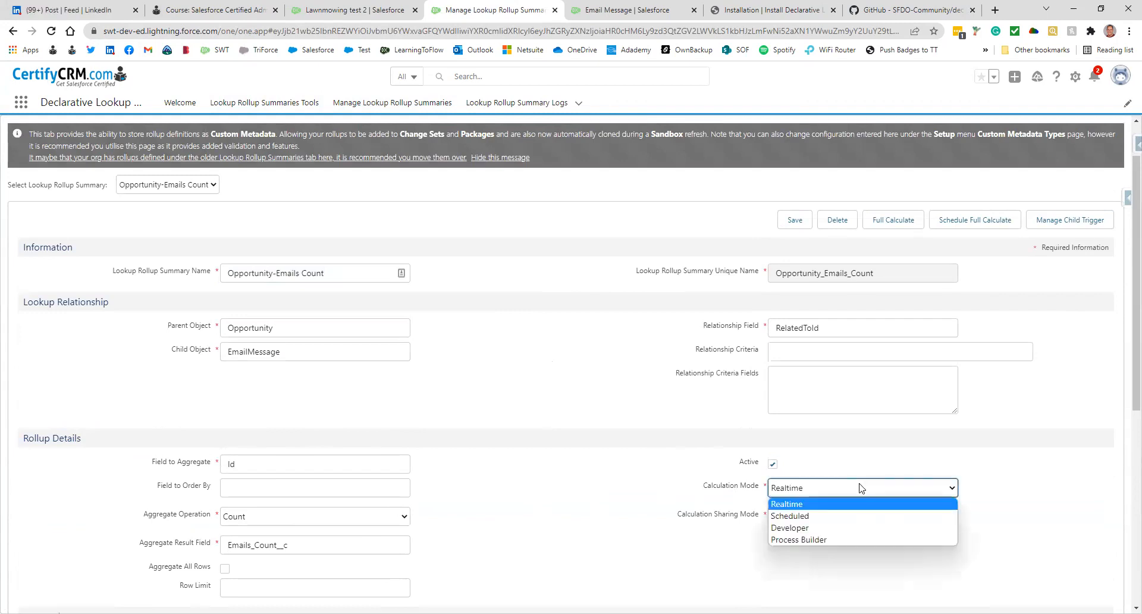
click(602, 497)
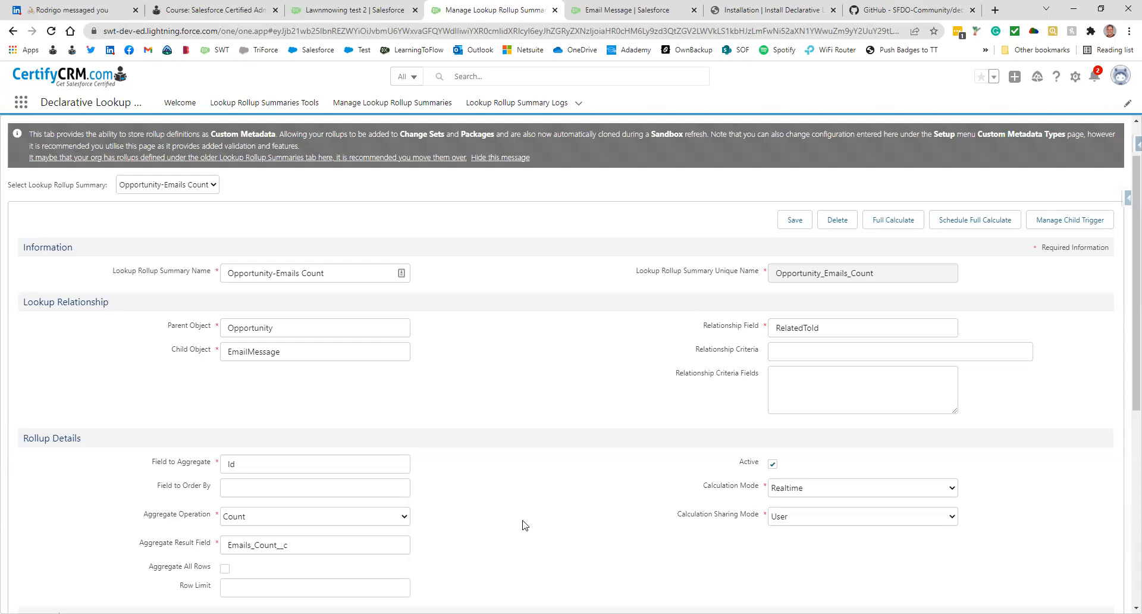
click(849, 489)
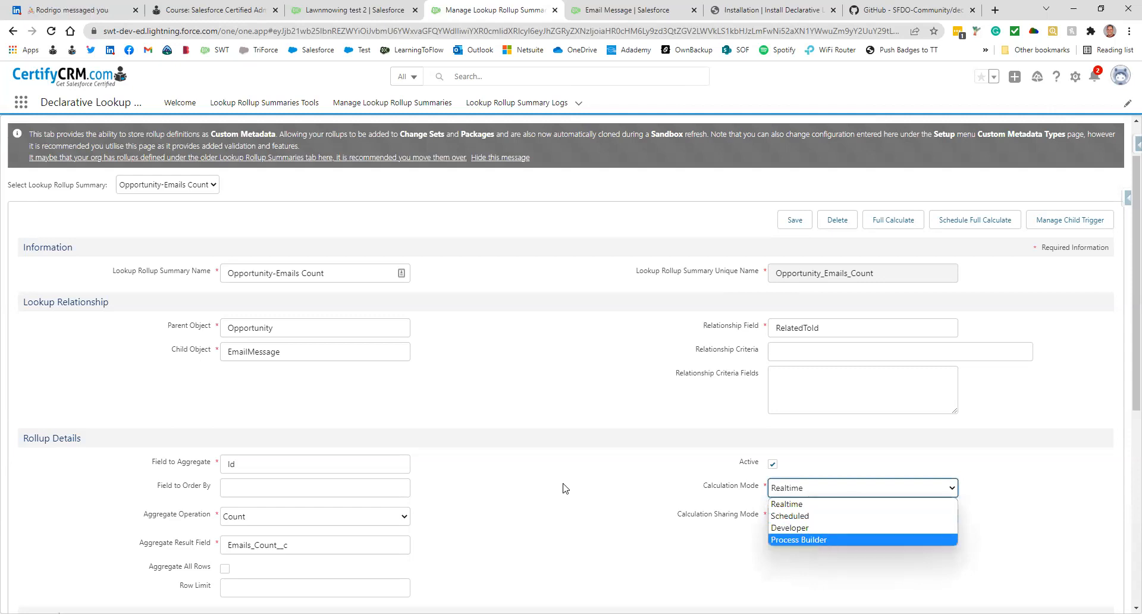
click(800, 499)
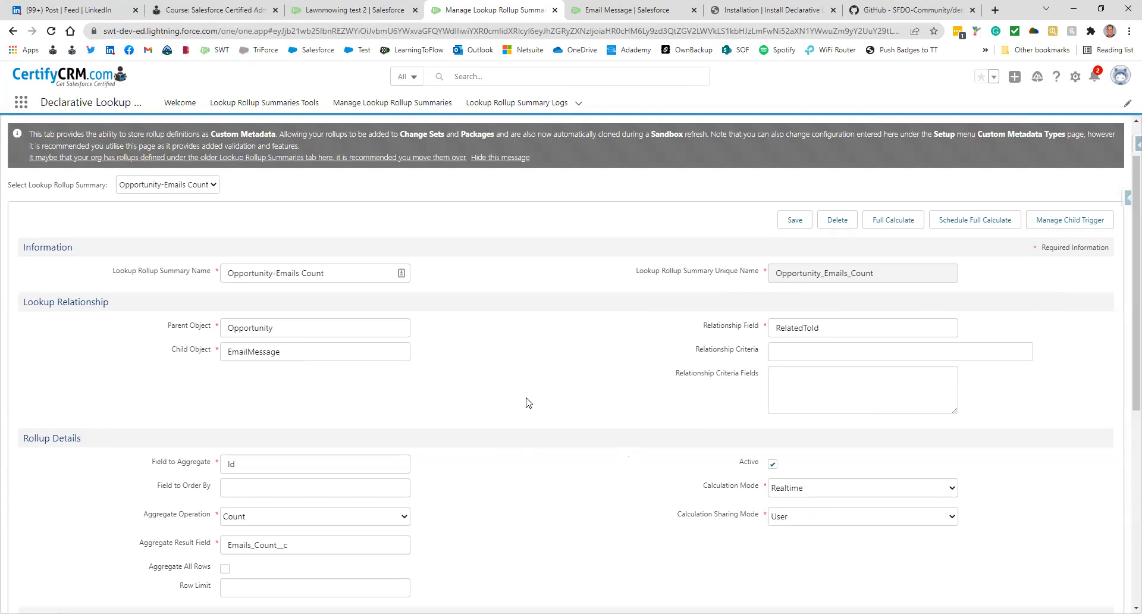
click(806, 512)
click(795, 545)
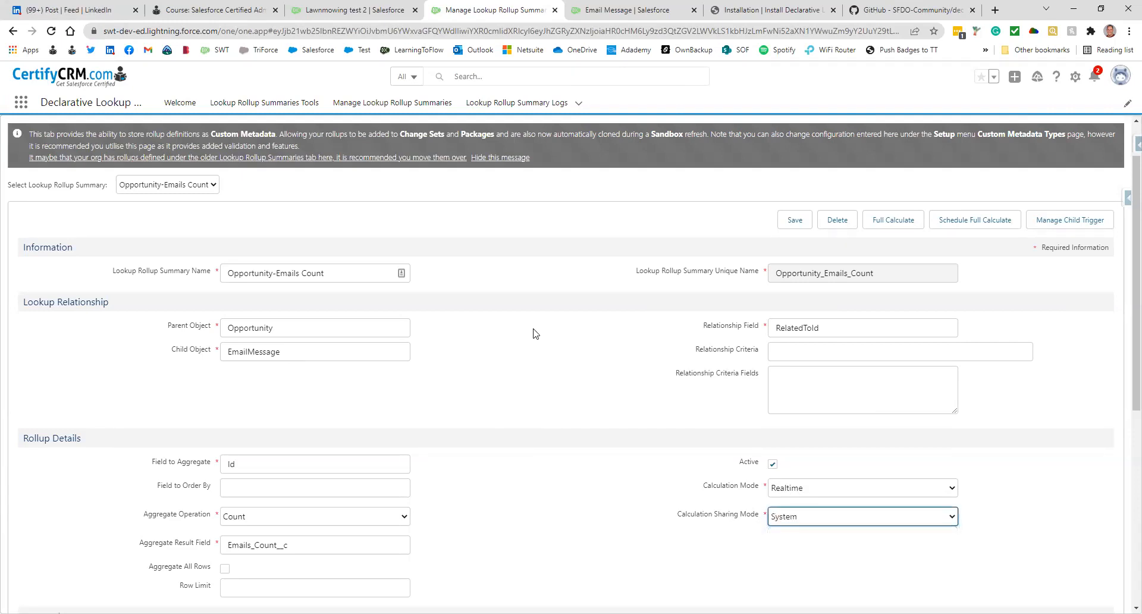
Save the Opportunity-Emails Count rollup and run its full calculate job without a filter
click(793, 222)
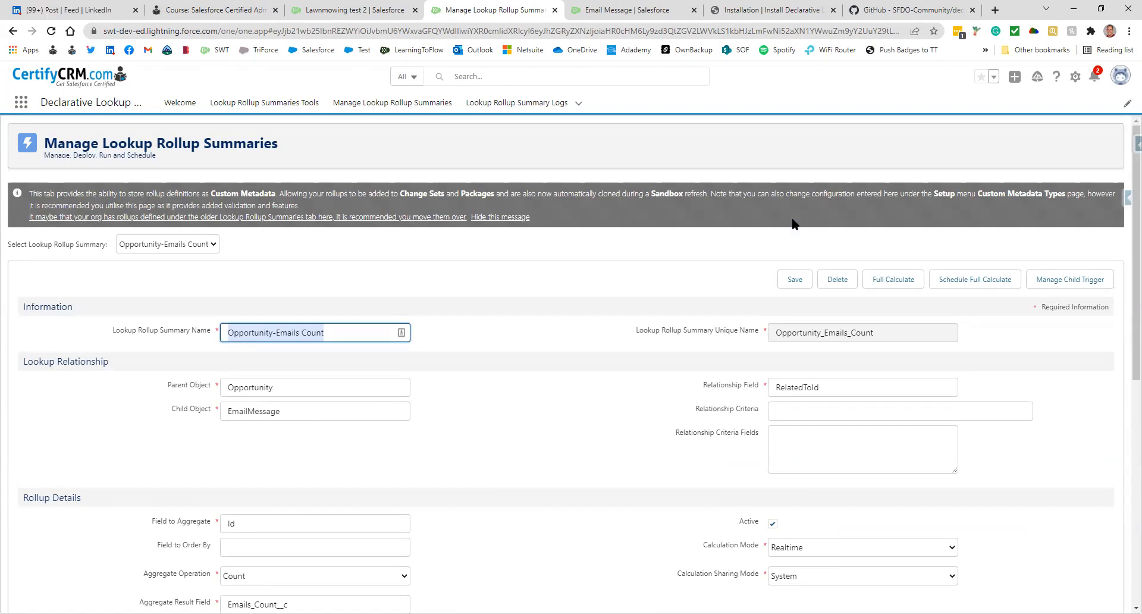
click(892, 280)
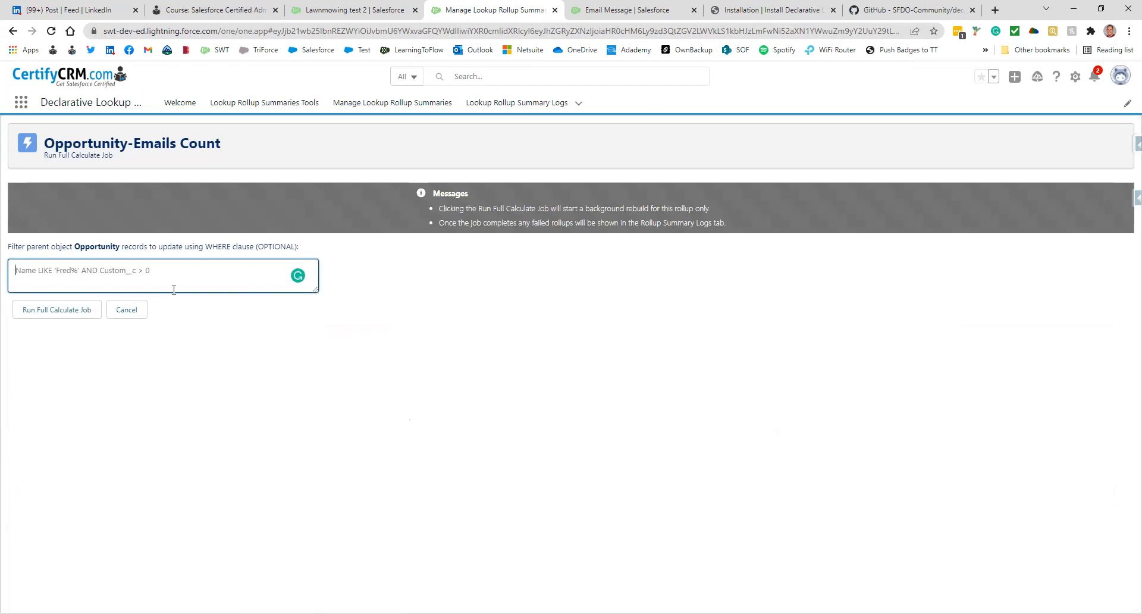
click(70, 316)
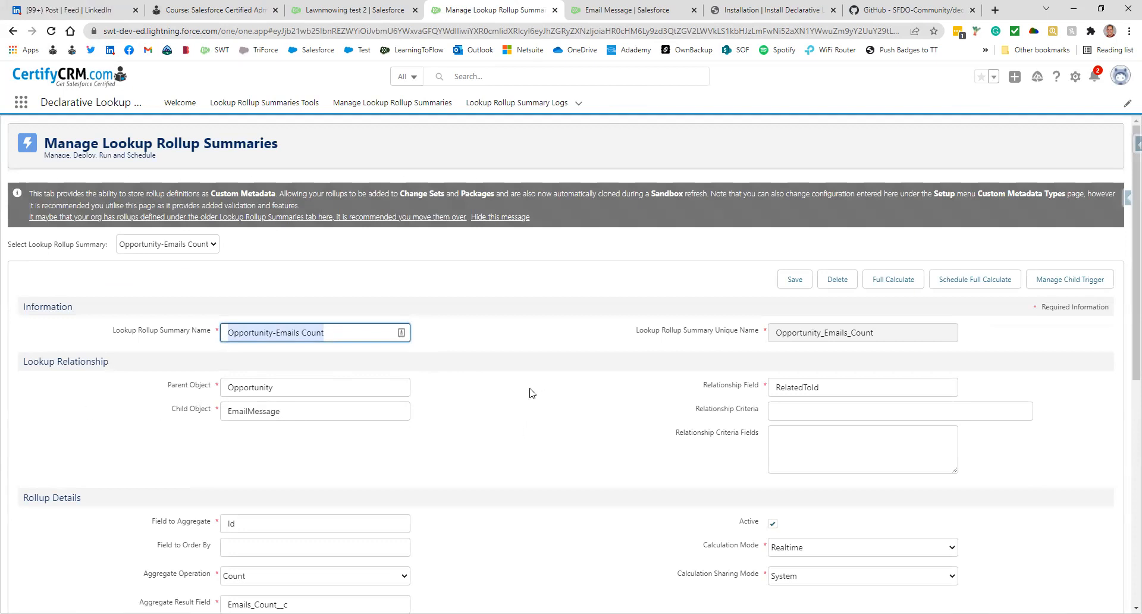
Start a new rollup summary named Opportunity-Calls Count with parent object Opportunity and child object Tasks
click(200, 244)
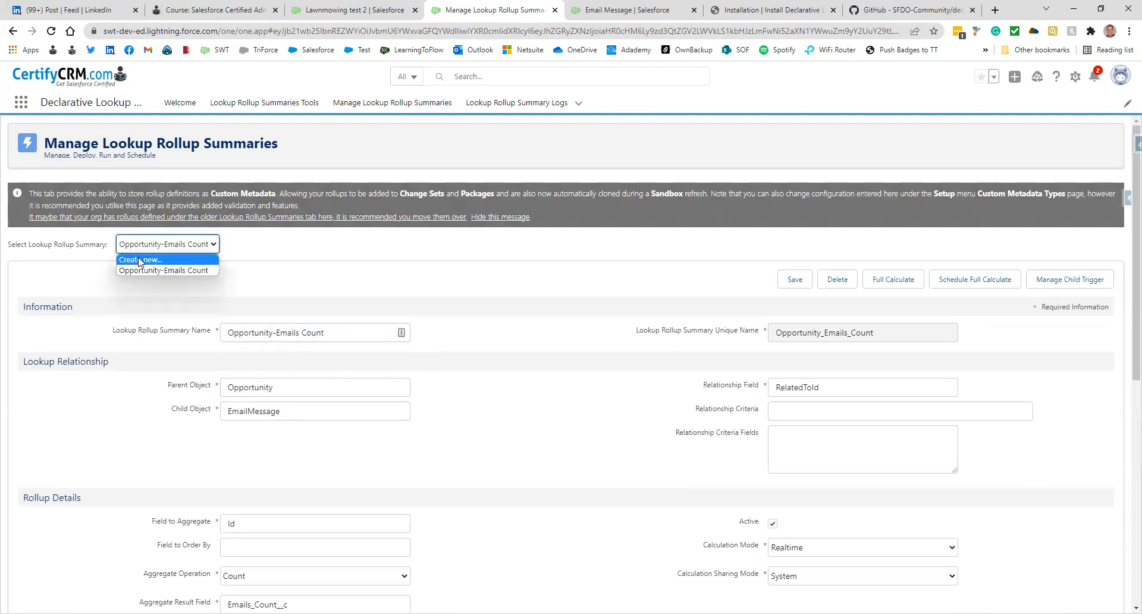
click(141, 260)
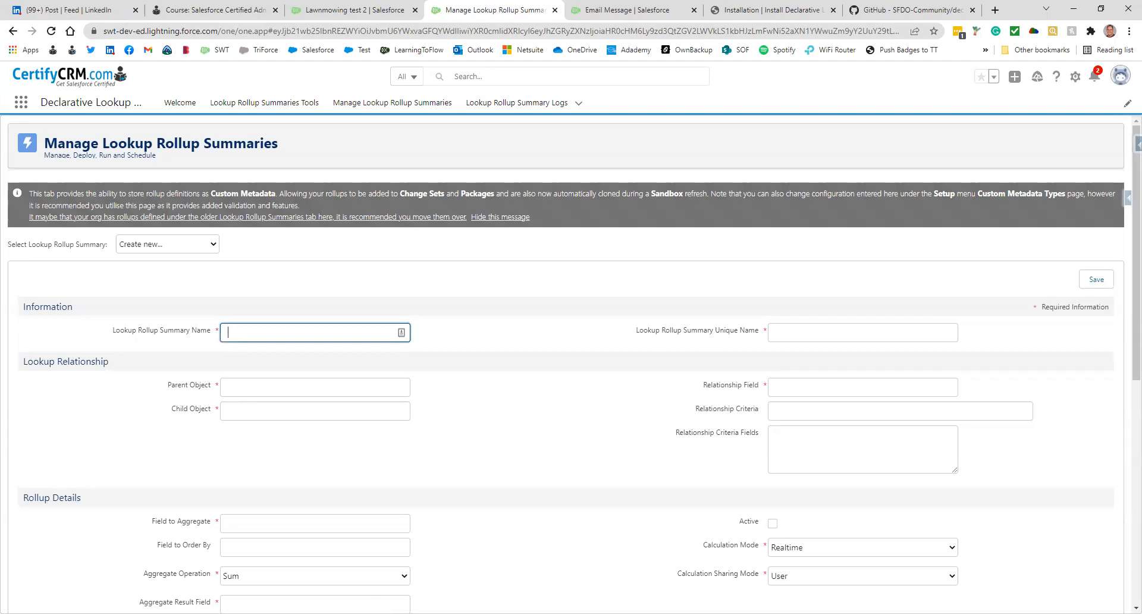
click(265, 334)
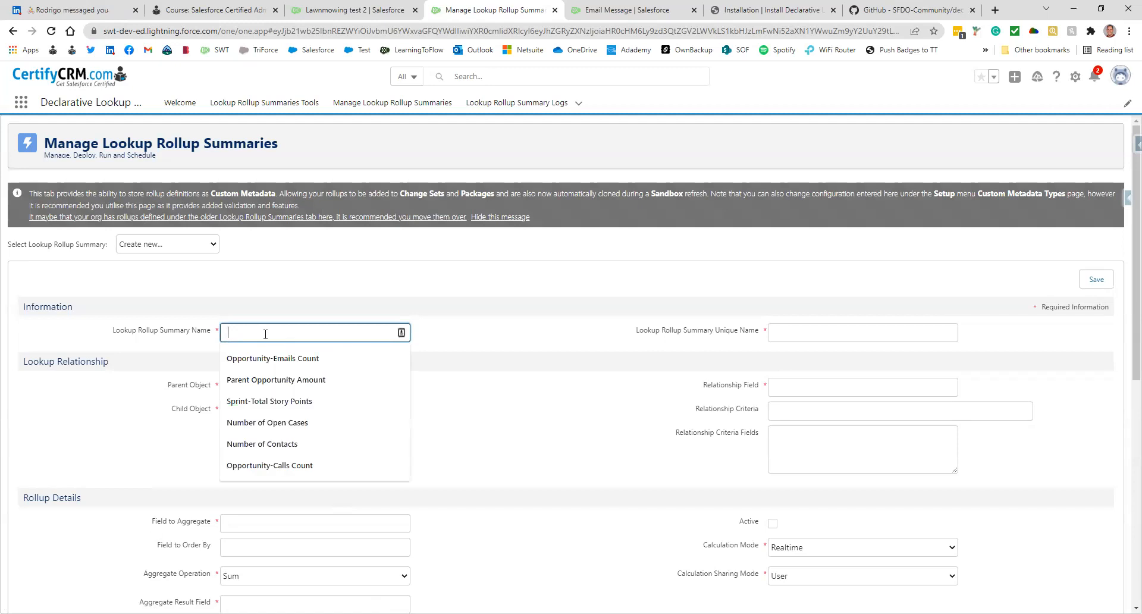
click(291, 464)
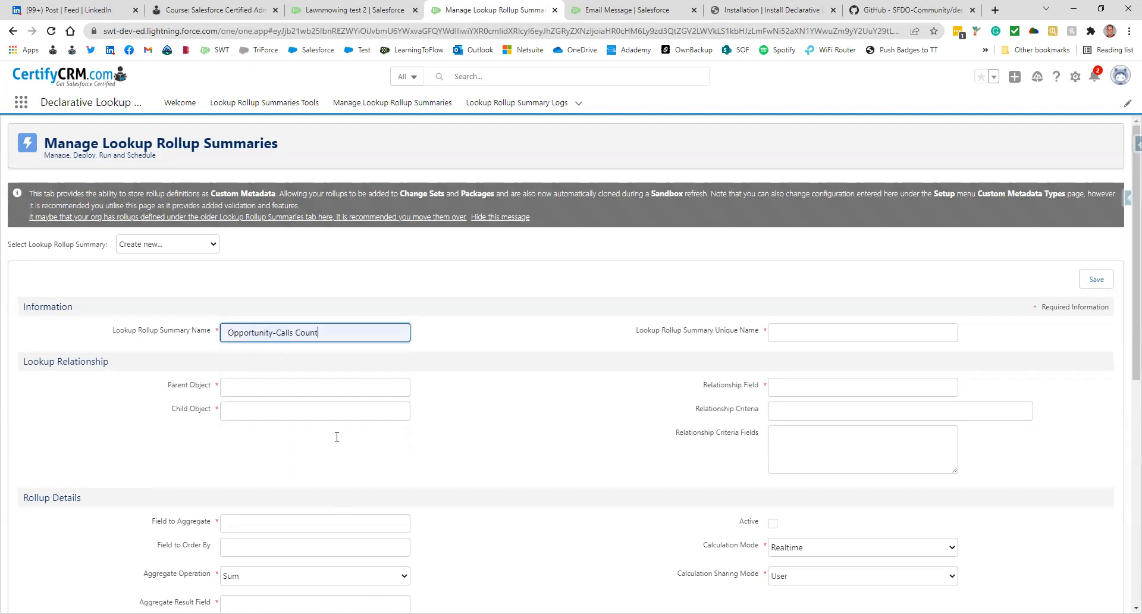
click(244, 390)
click(244, 410)
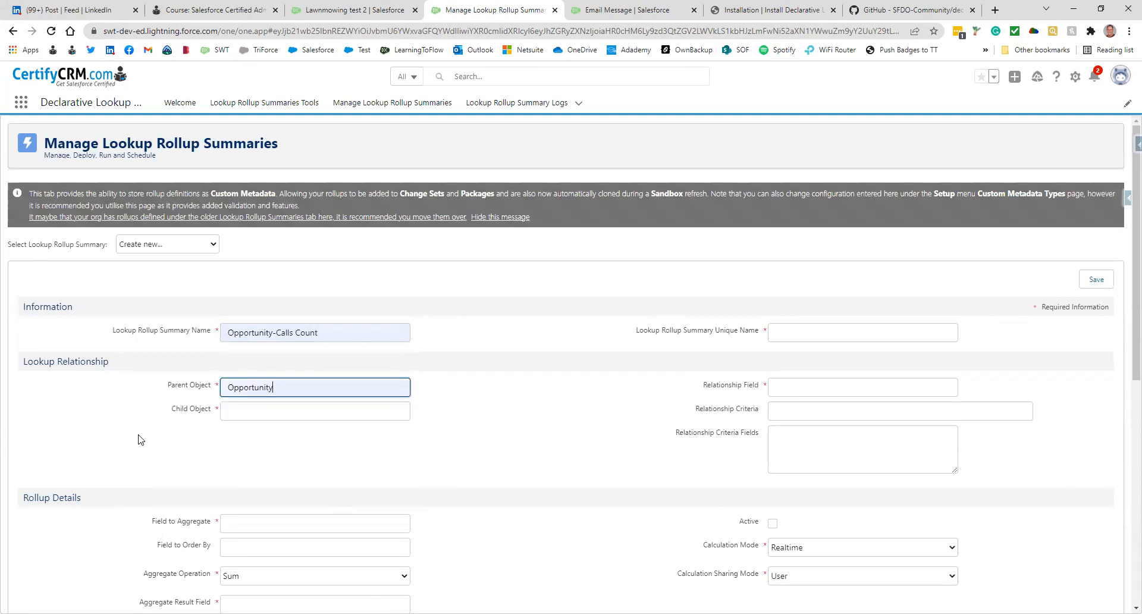
click(246, 417)
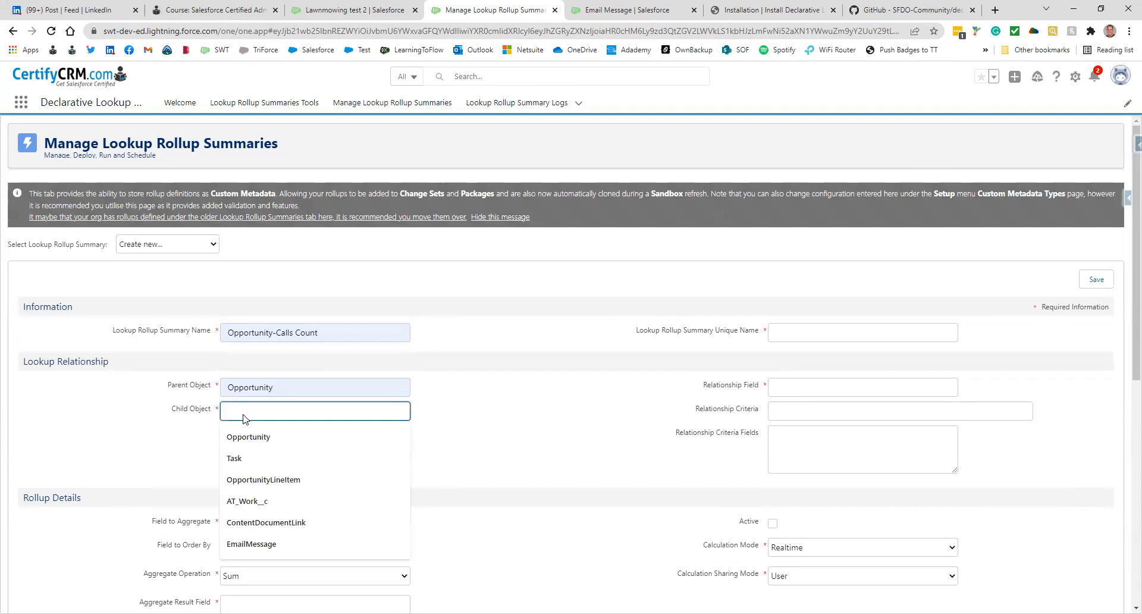
text(Tasks)
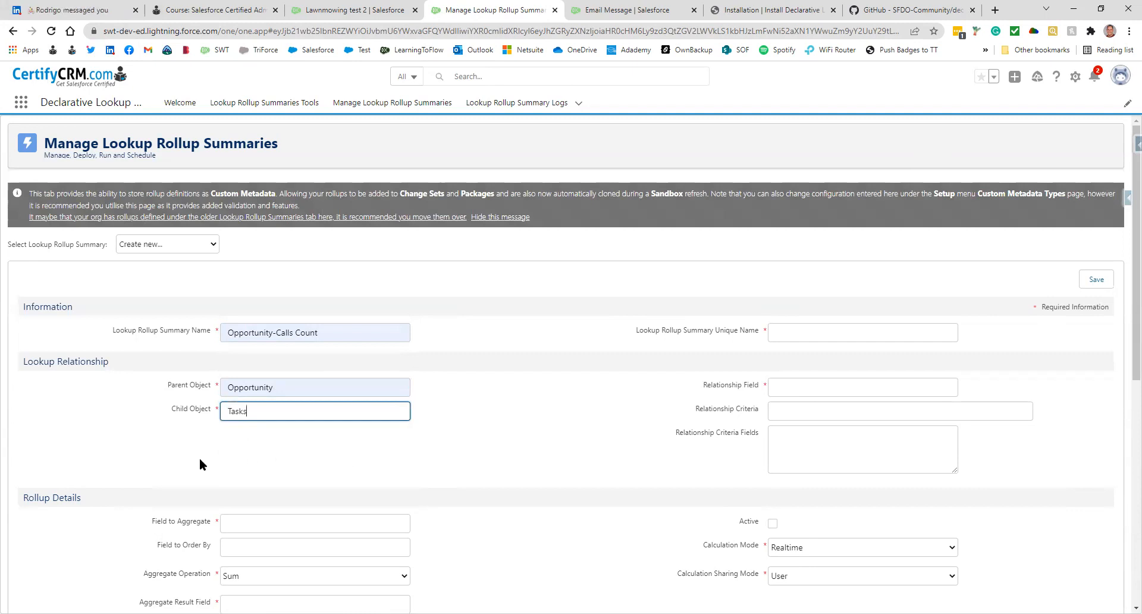
Aggregate the Id field with Count into Calls_Count__c and enable Aggregate All Rows for the calls rollup
click(243, 530)
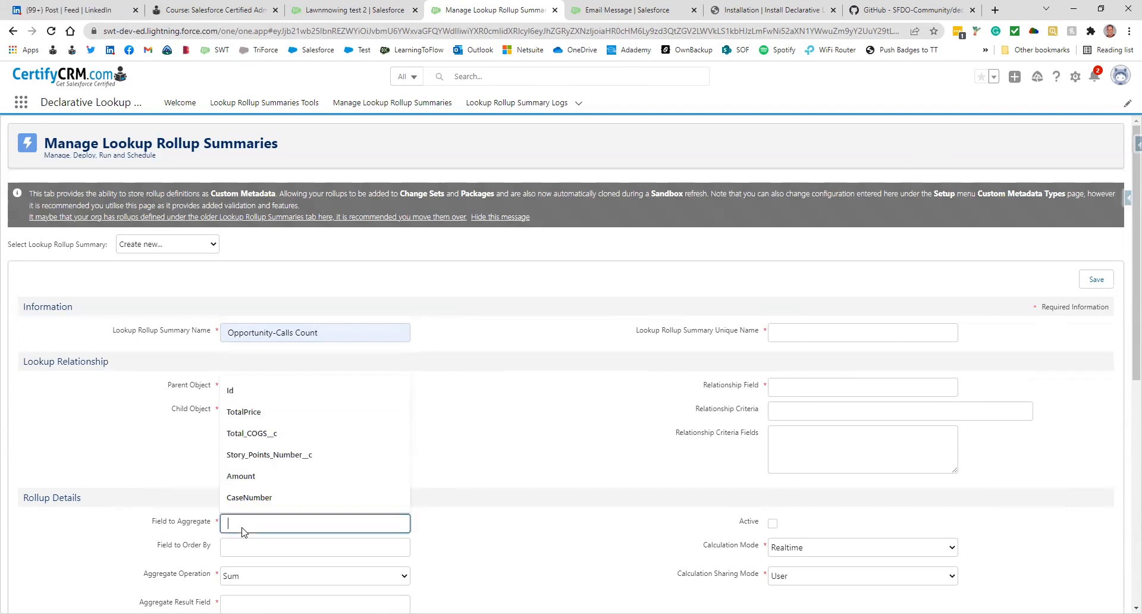
text(id)
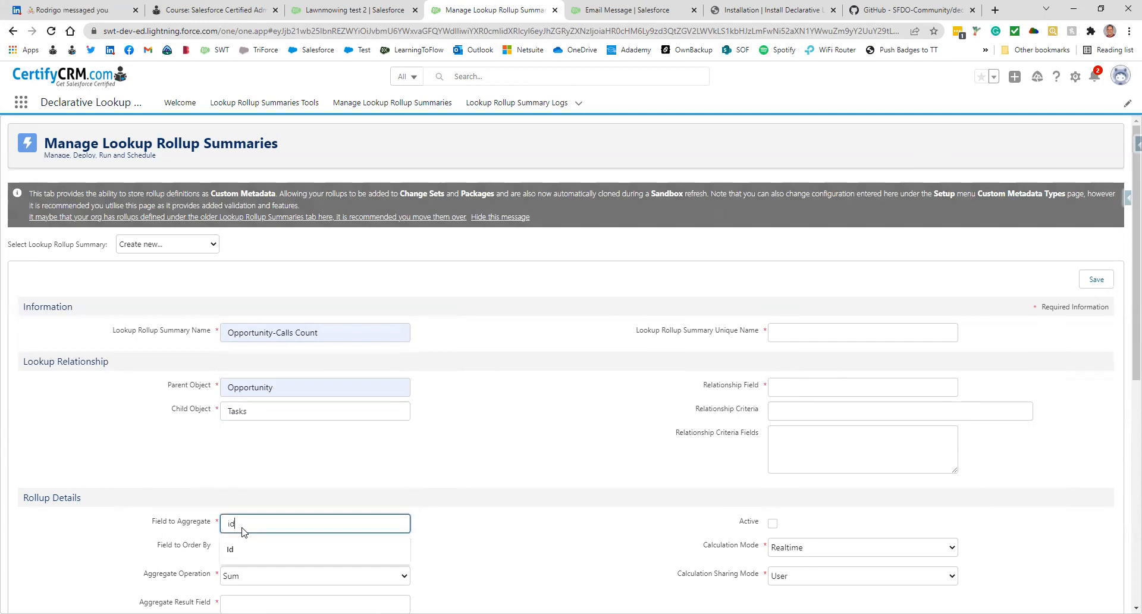
click(230, 548)
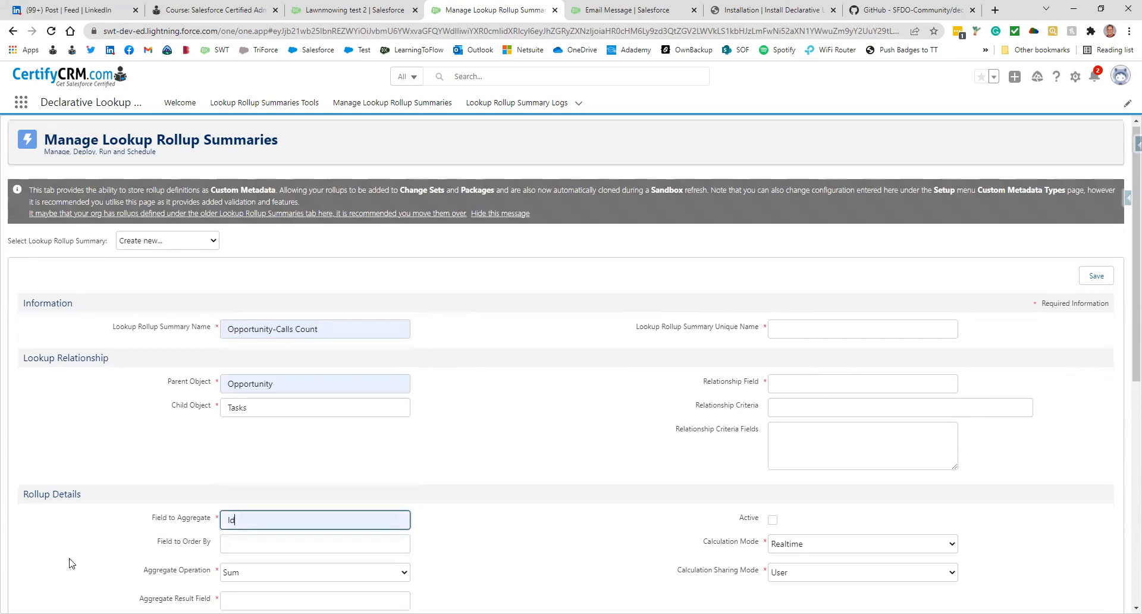
scroll(72, 563, down, 2)
click(250, 462)
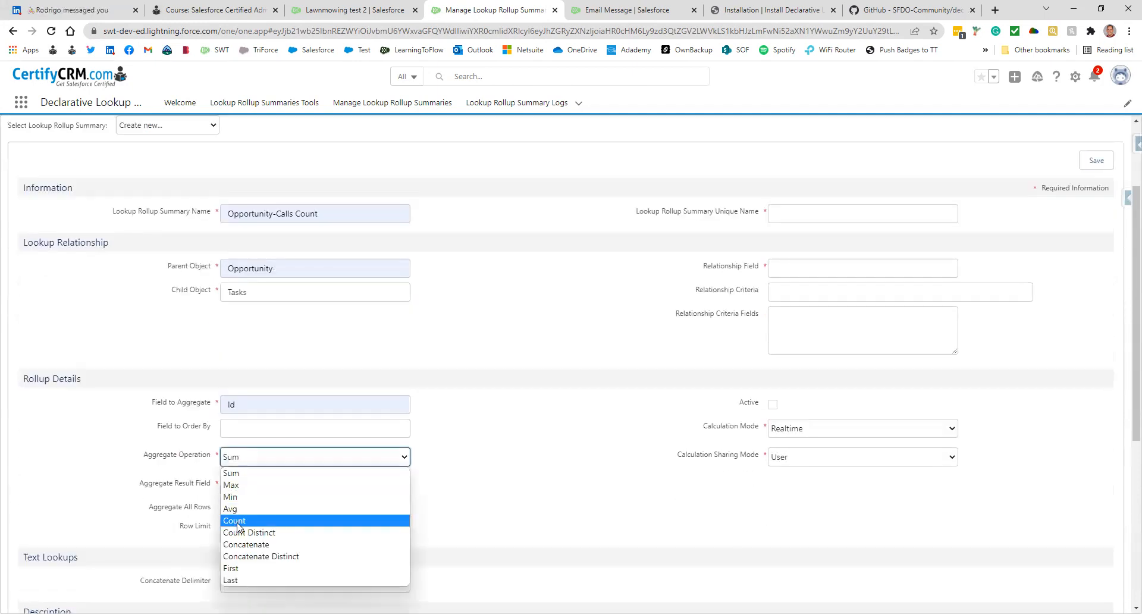
click(238, 522)
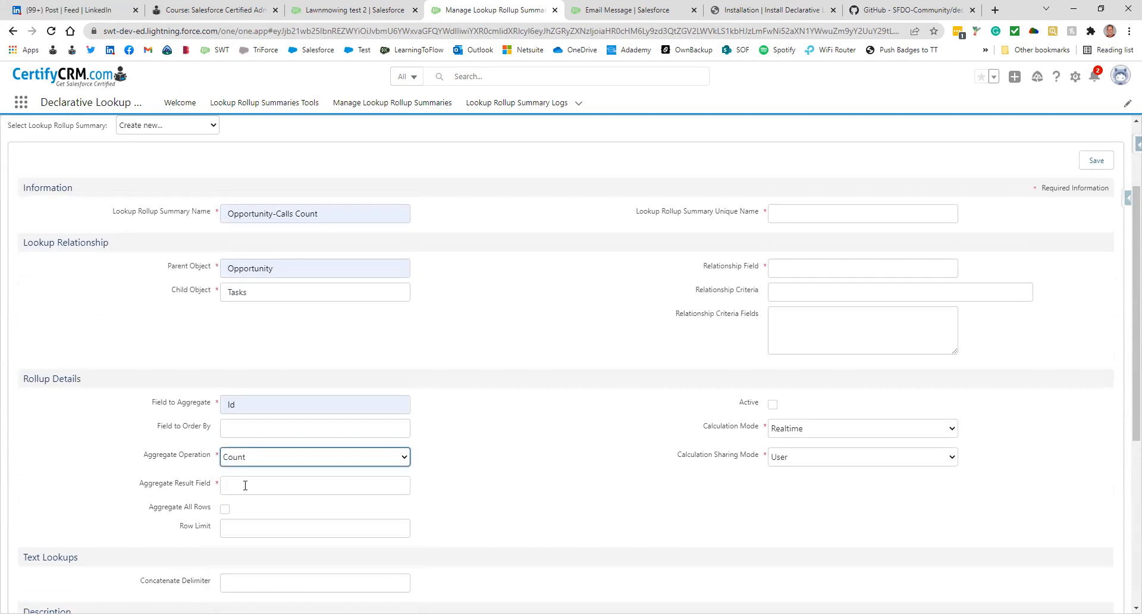
click(245, 485)
click(250, 466)
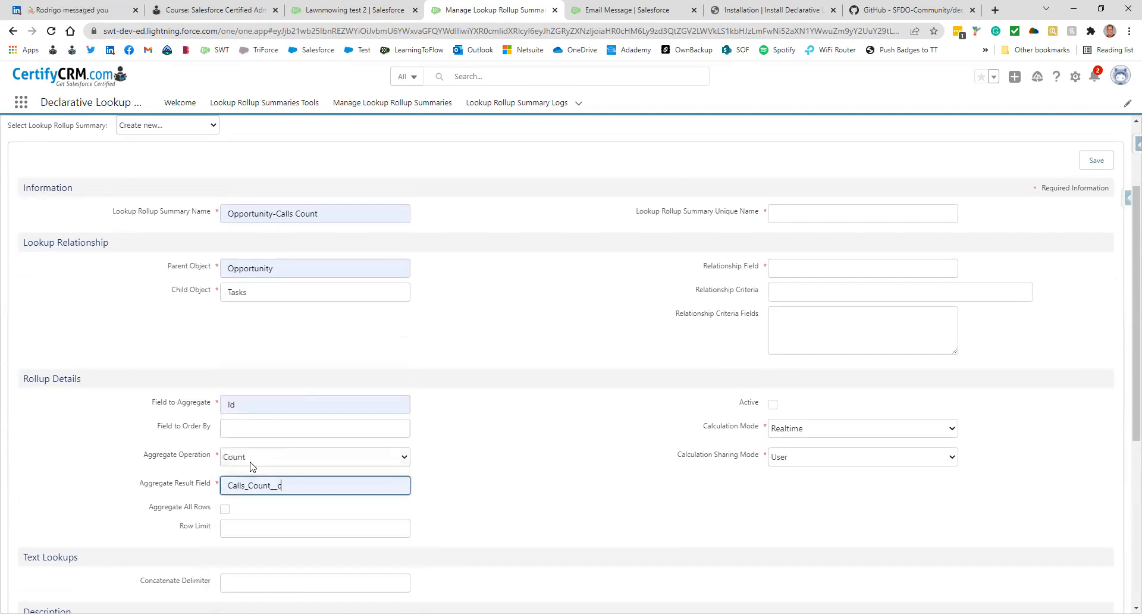
click(224, 509)
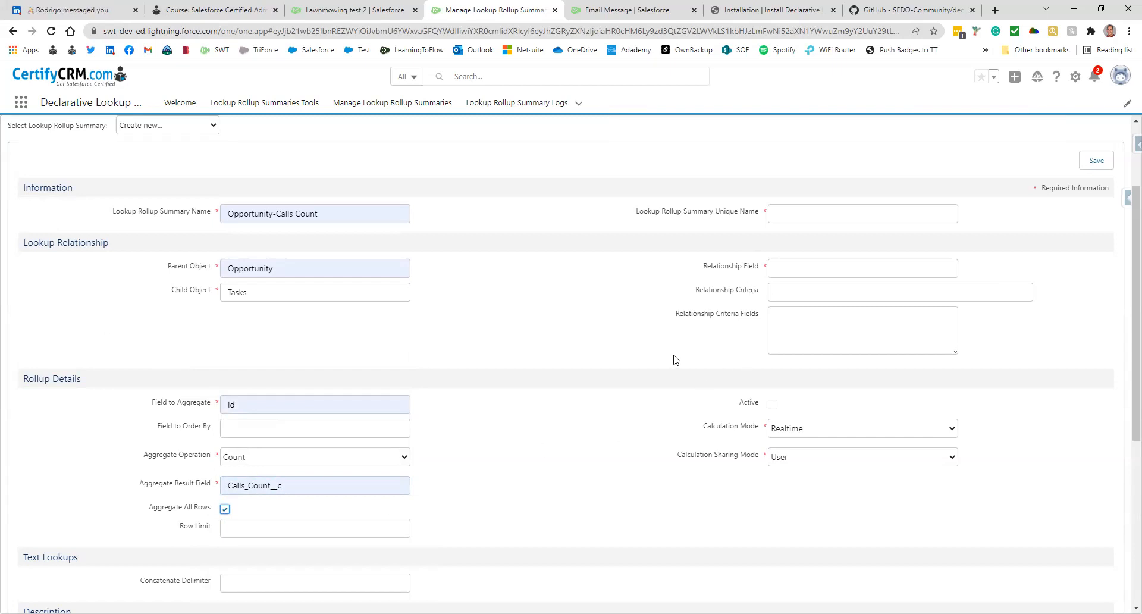
Set the calls rollup's unique name to Opportunity_Calls_Count and its relationship field to WhatId
scroll(676, 359, up, 2)
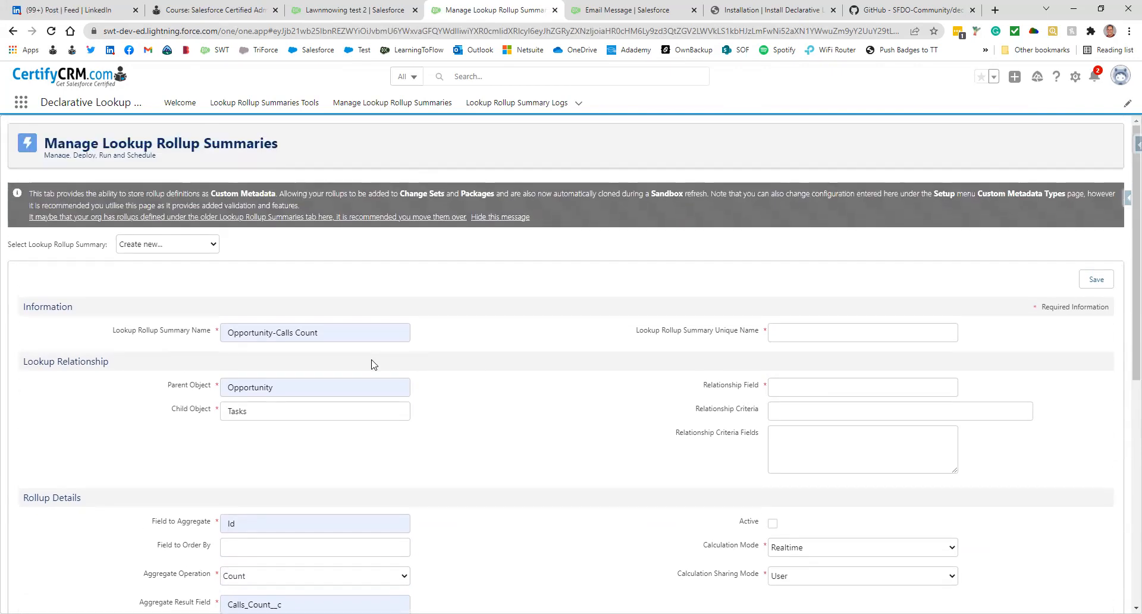
click(786, 337)
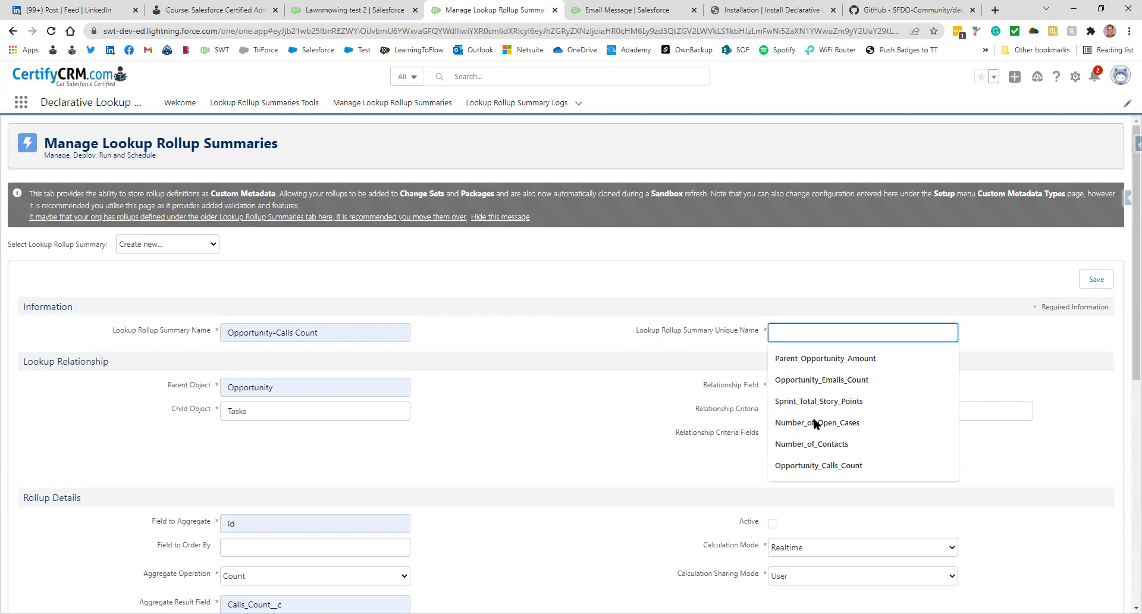
click(837, 467)
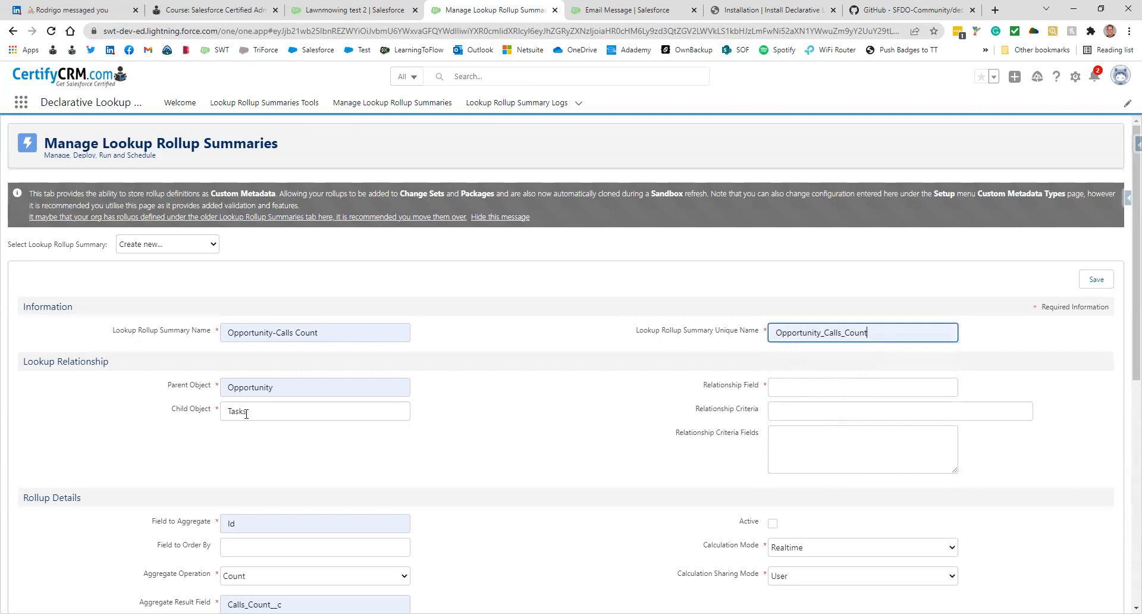
click(777, 388)
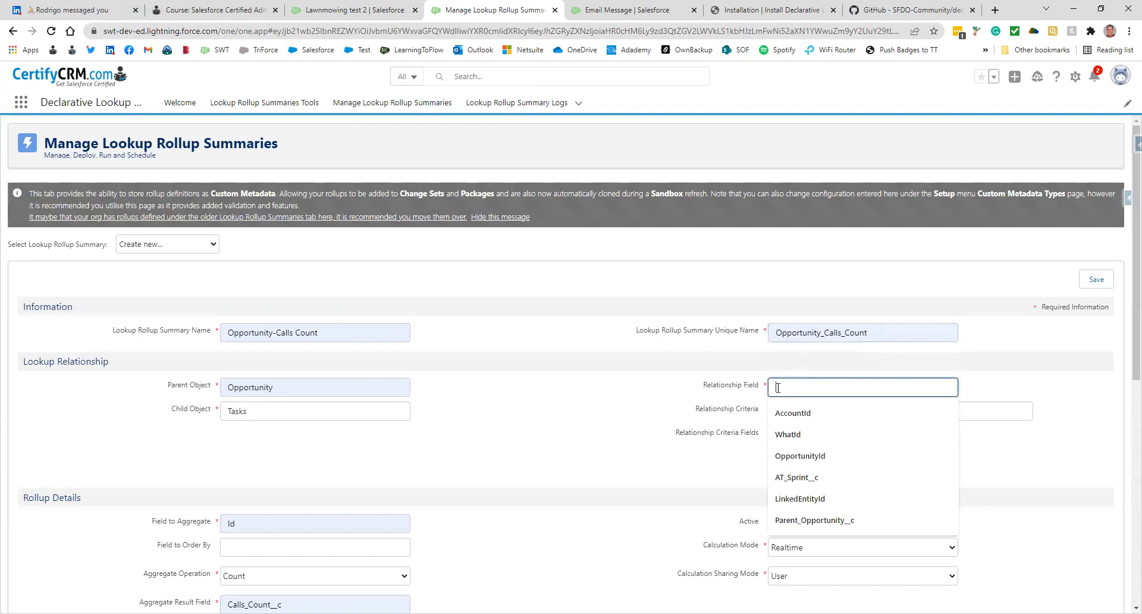
click(786, 437)
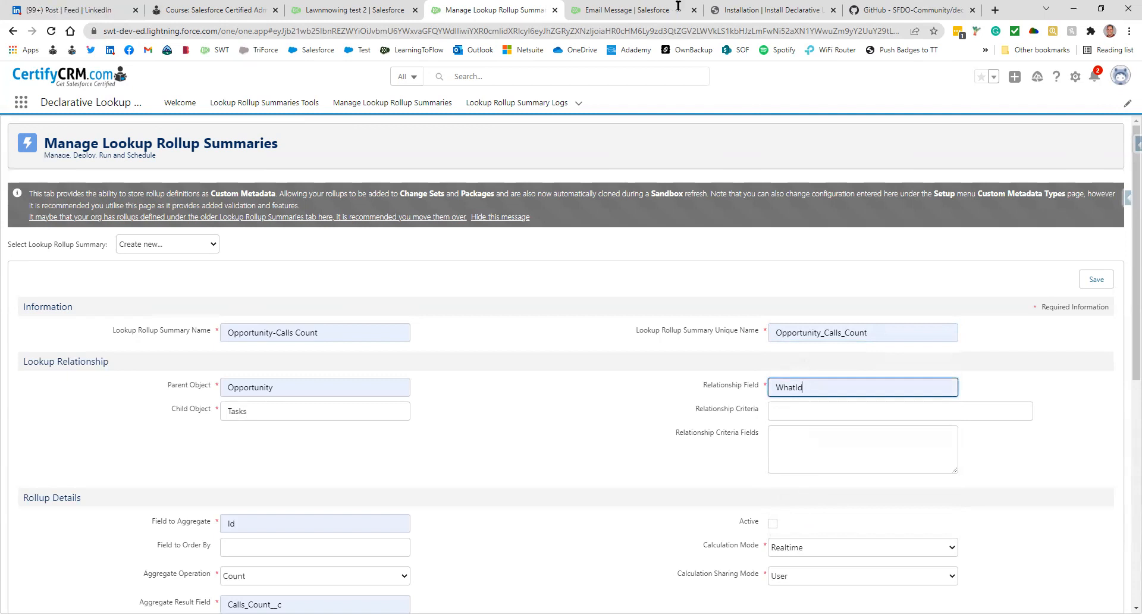
Find the Task object in Object Manager and open its fields and relationships
click(625, 10)
click(128, 142)
click(914, 140)
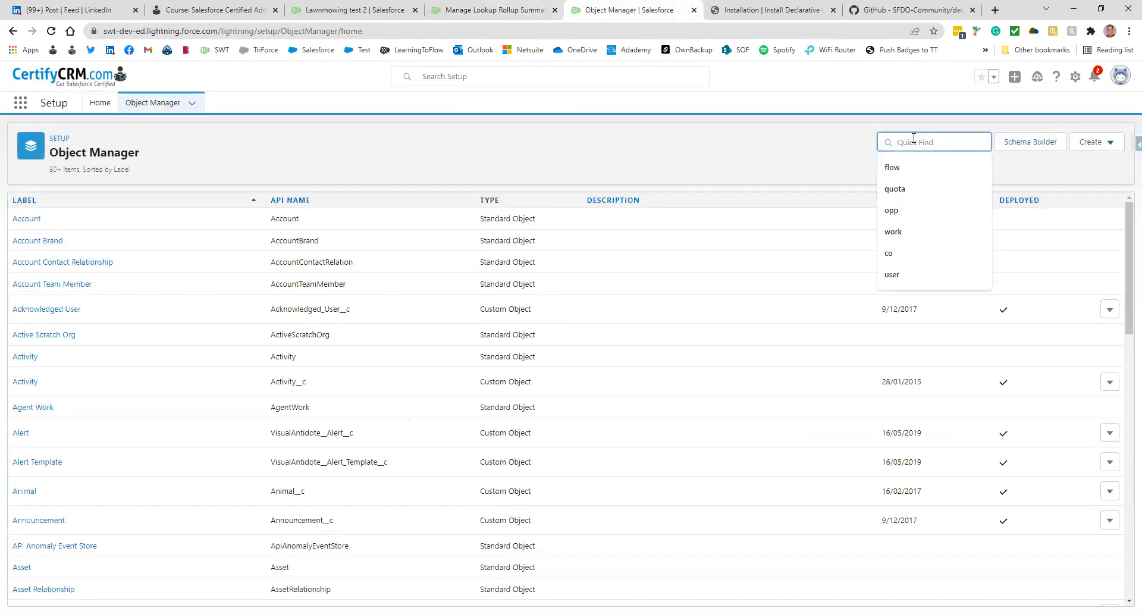
text(task)
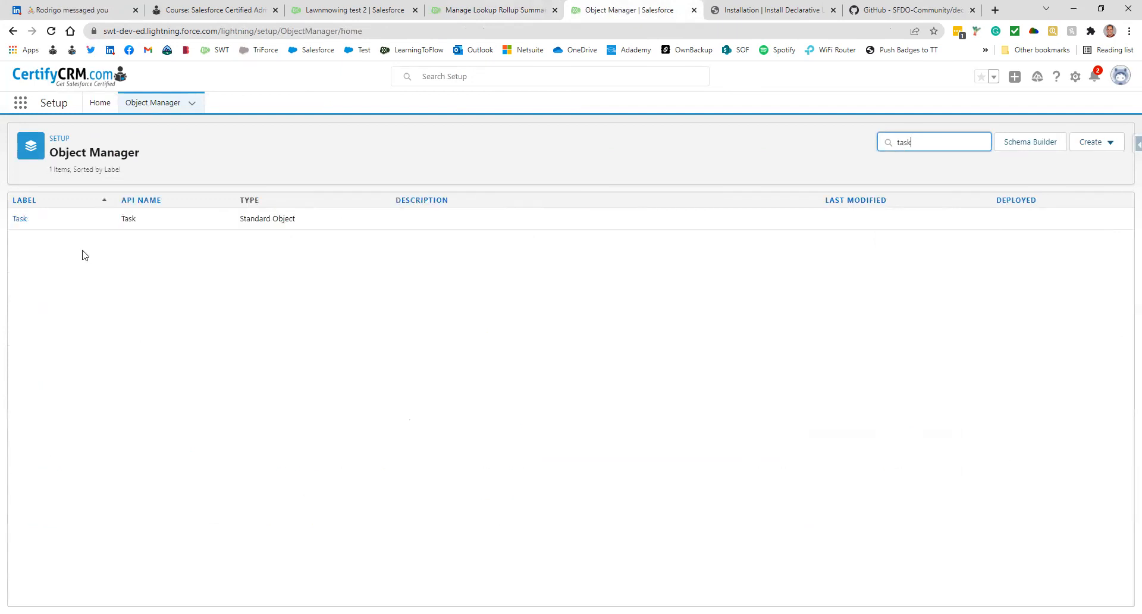
click(21, 219)
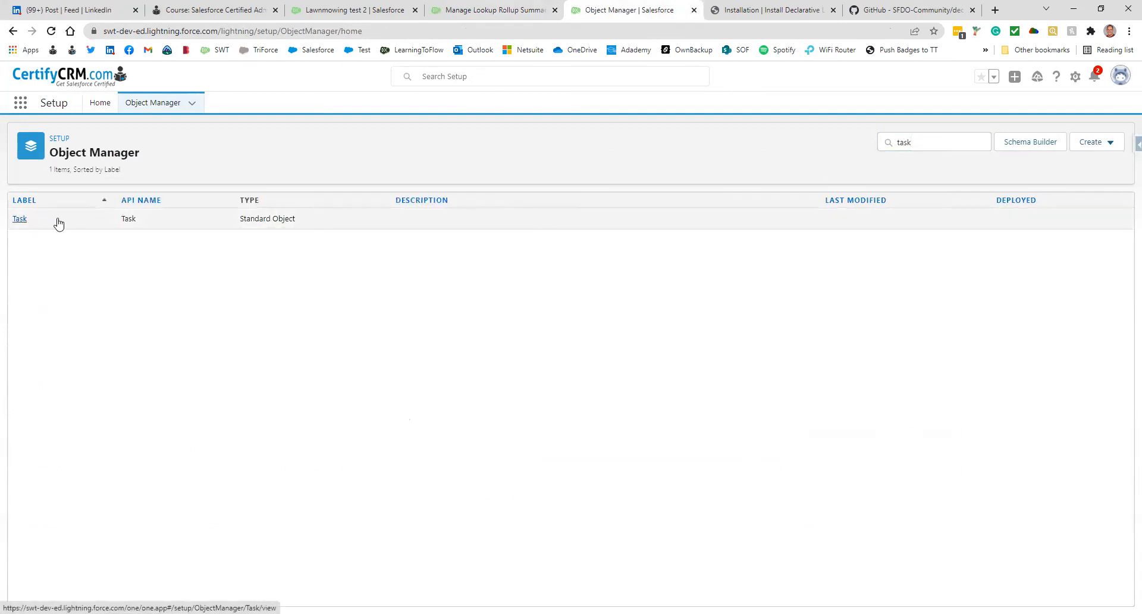
click(59, 222)
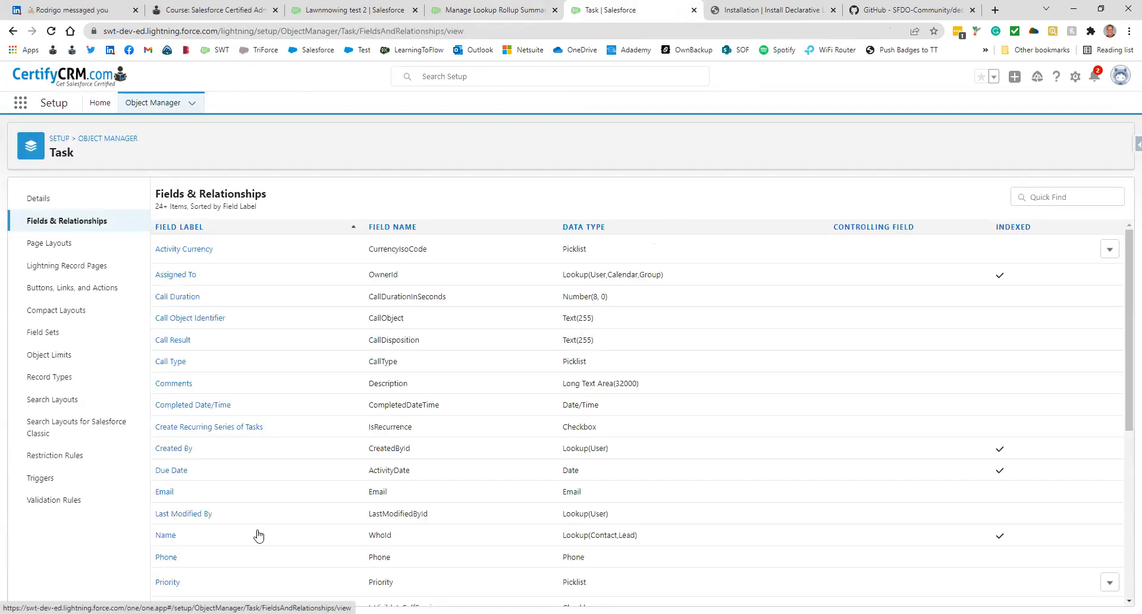
Examine the Task object's Related To field for its field name and the objects it can look up to
scroll(257, 523, down, 6)
scroll(288, 492, up, 2)
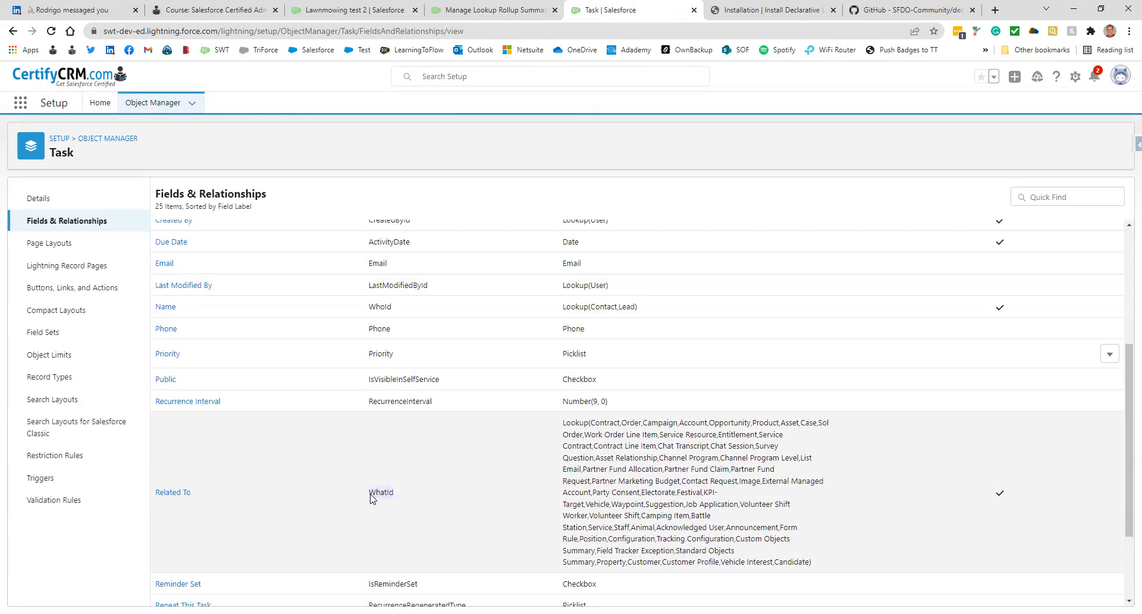
scroll(295, 510, up, 2)
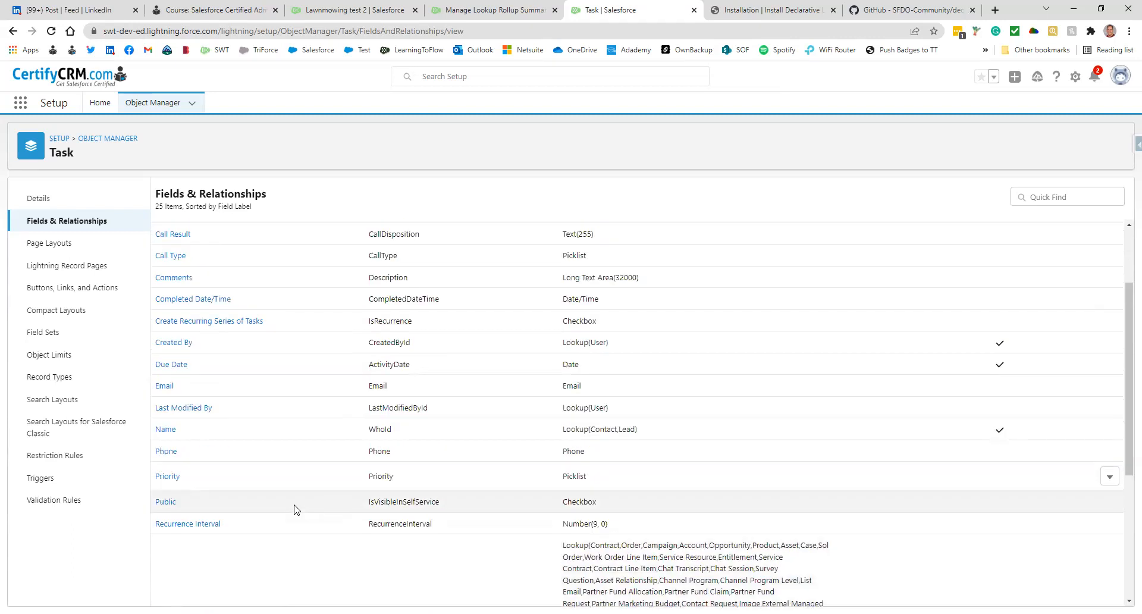
scroll(294, 510, up, 2)
scroll(293, 511, down, 4)
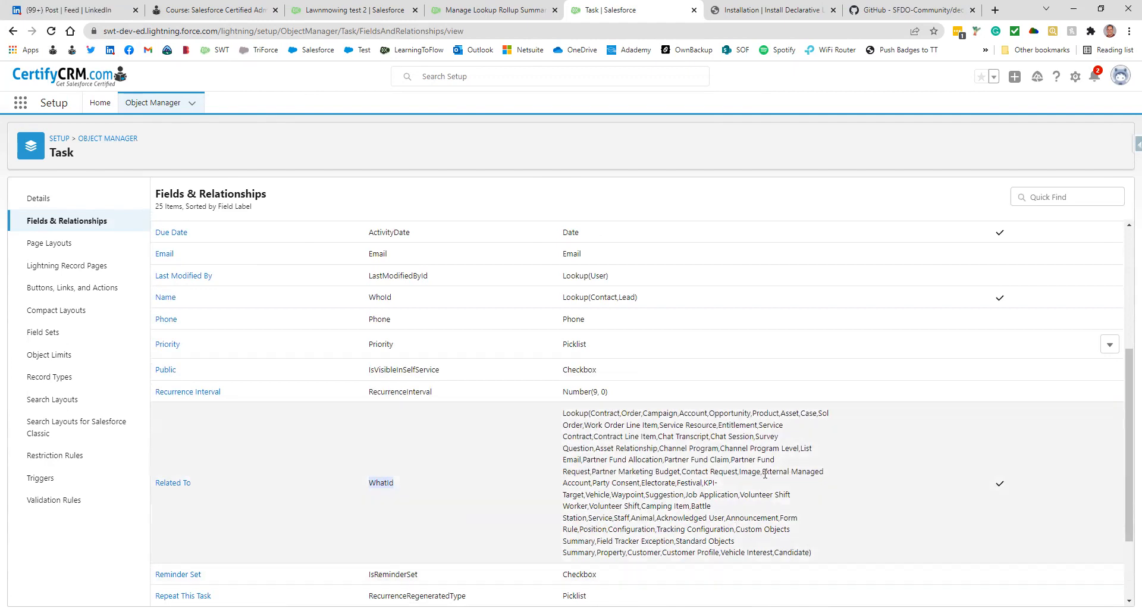
drag(709, 413, 752, 413)
Back in the calls rollup, set the relationship criteria to (IsDeleted = FALSE and TaskSubtype = 'Call')
click(473, 8)
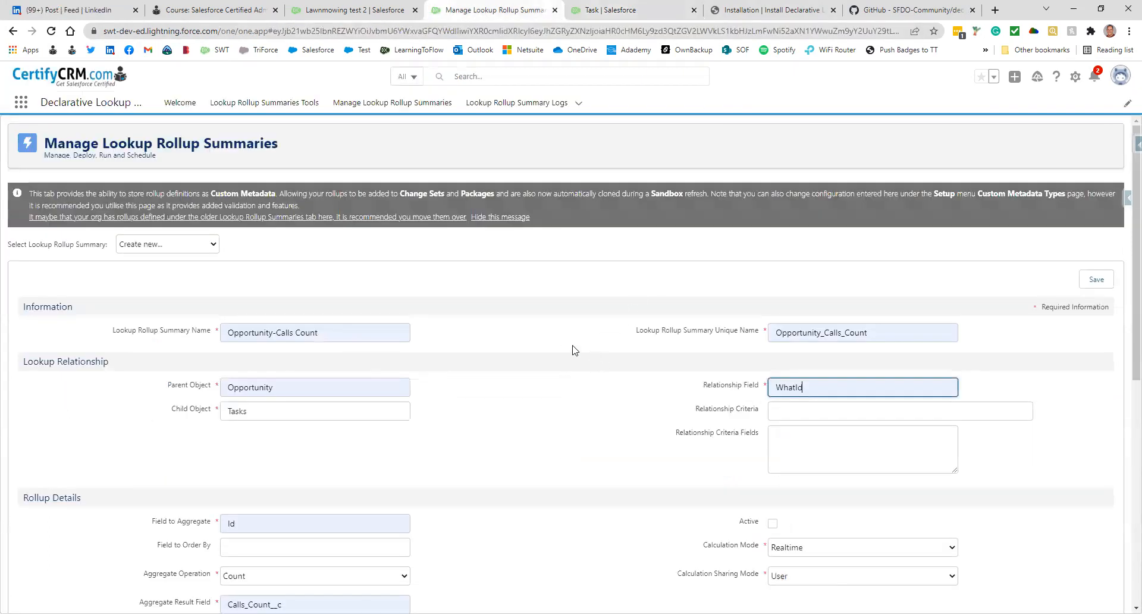
click(786, 412)
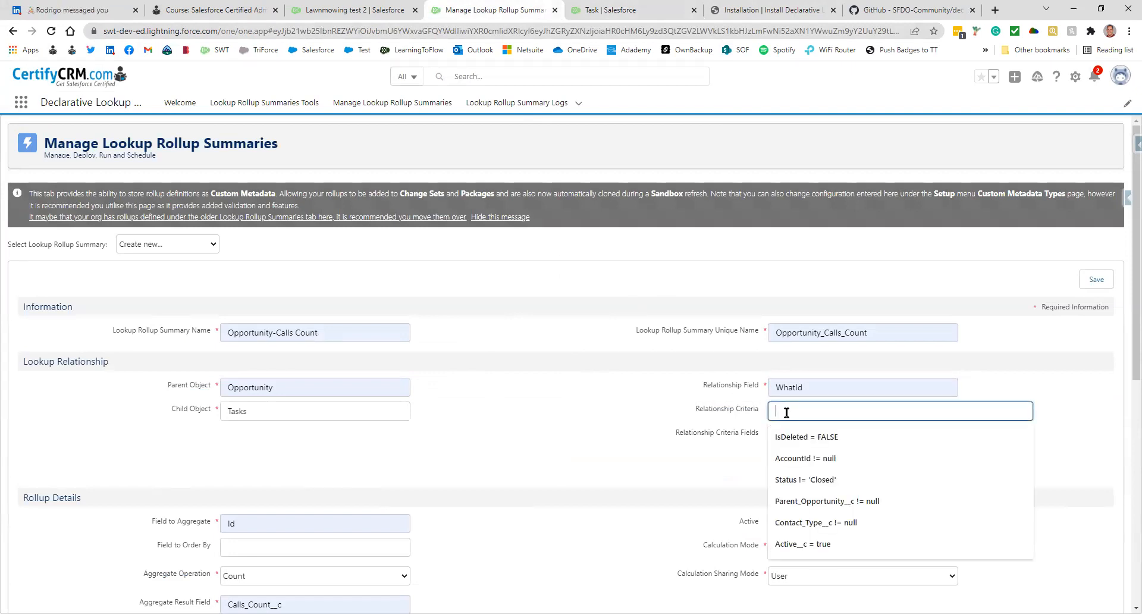
text((IsDeleted = FALSE and TaskSubtype = 'Call)
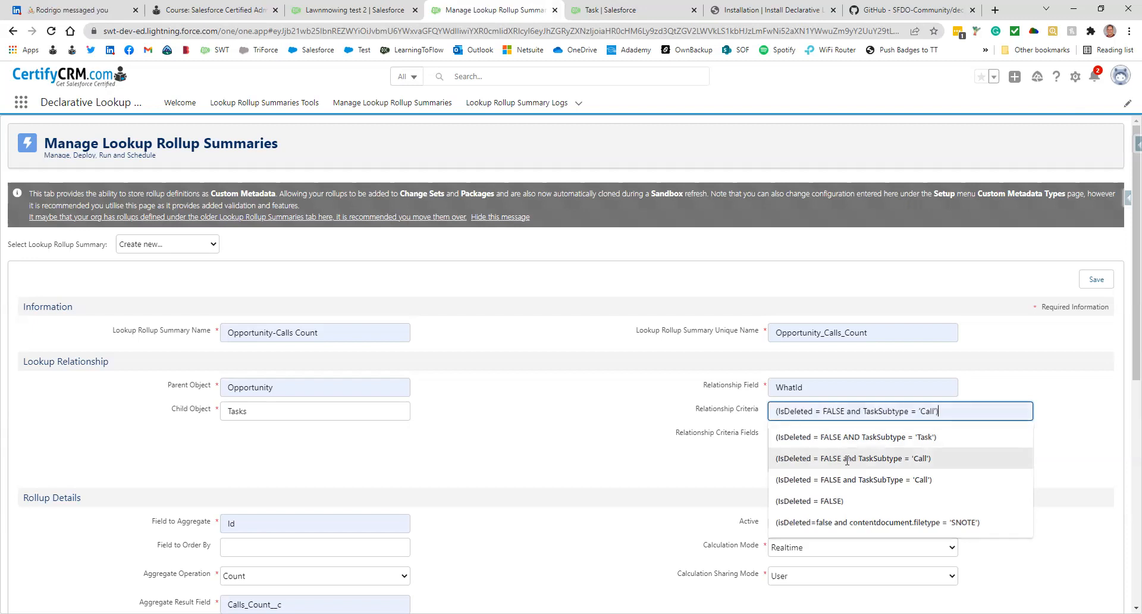
click(850, 460)
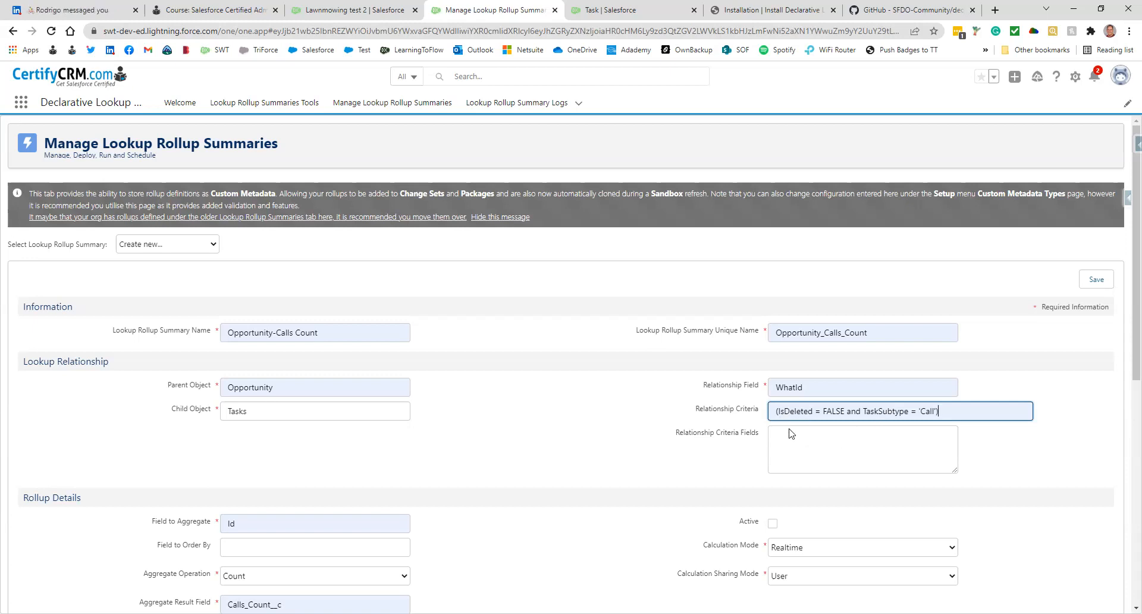
click(780, 411)
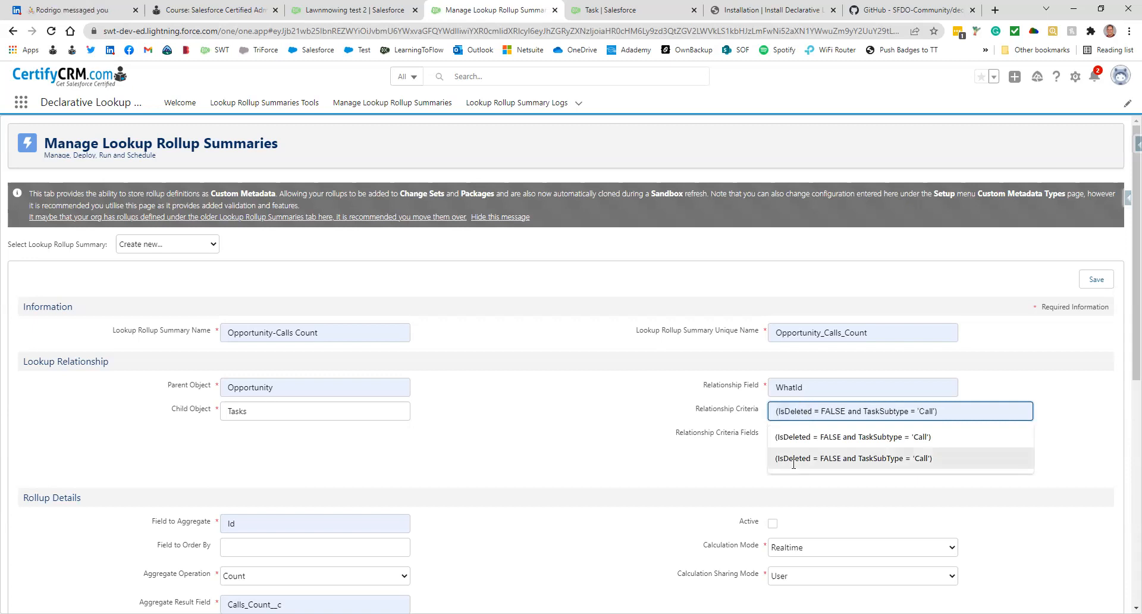
click(797, 437)
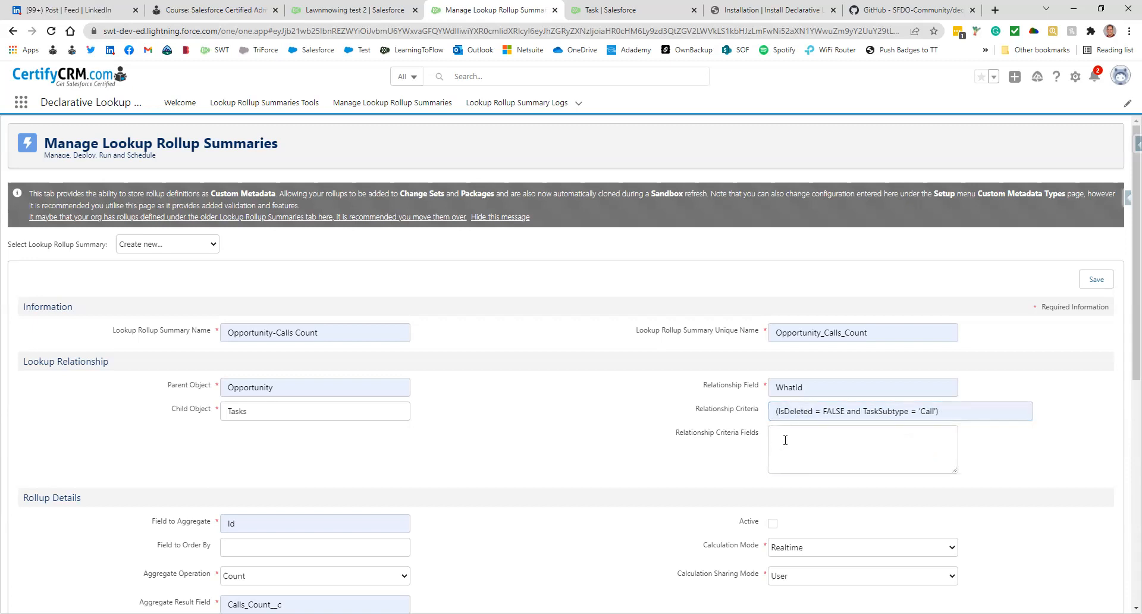
click(870, 410)
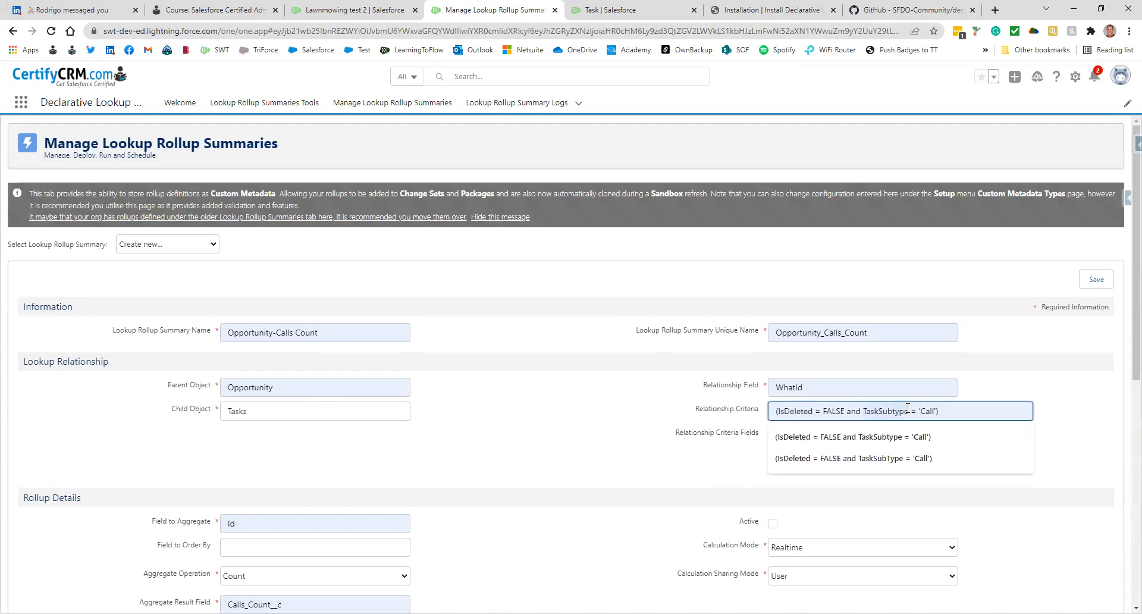
click(711, 472)
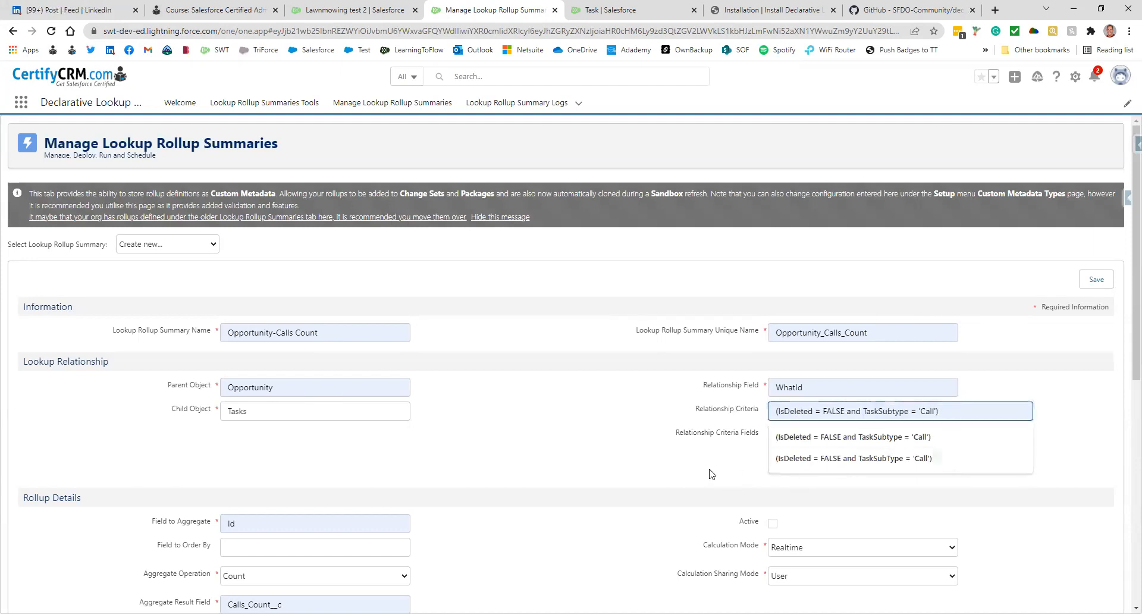
List IsDeleted and TaskSubtype as the relationship criteria fields and try to save the calls rollup
click(831, 451)
text(TaskSubtype)
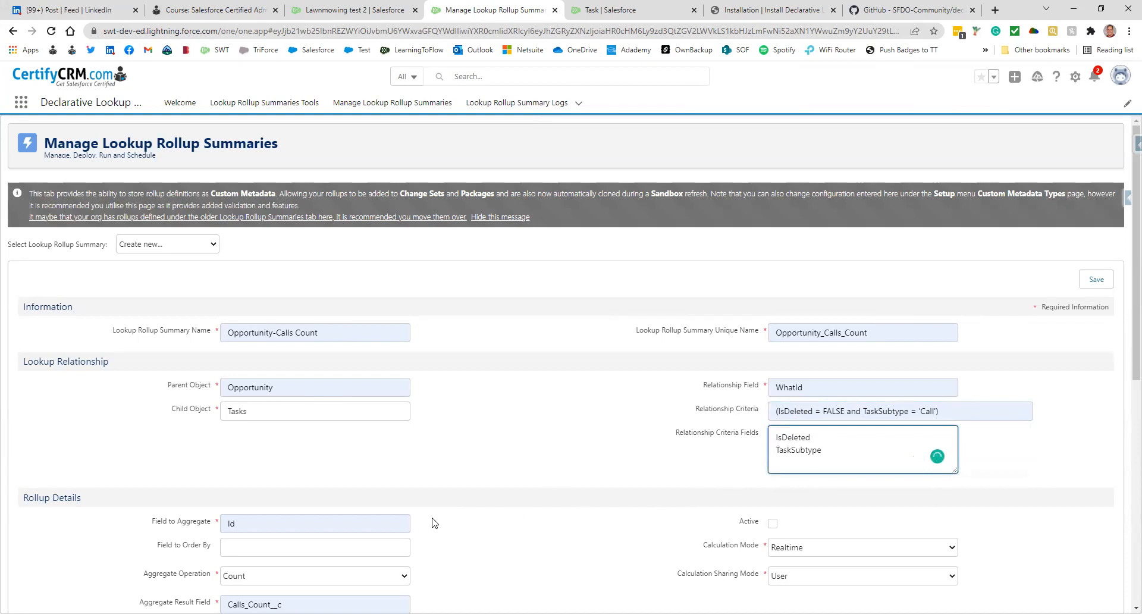
scroll(565, 494, down, 3)
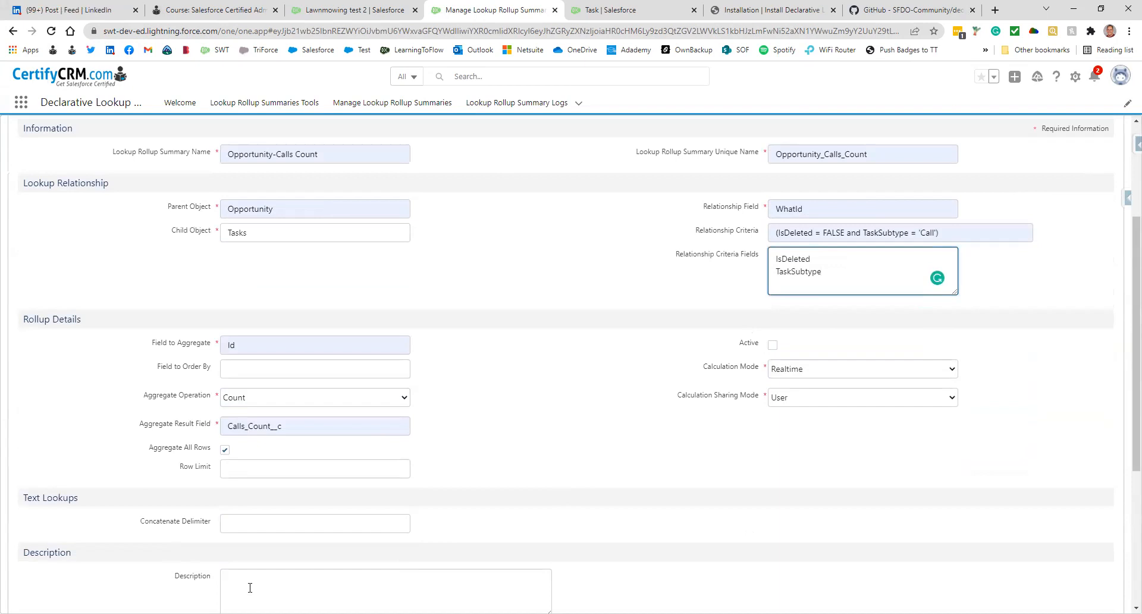
scroll(376, 586, down, 4)
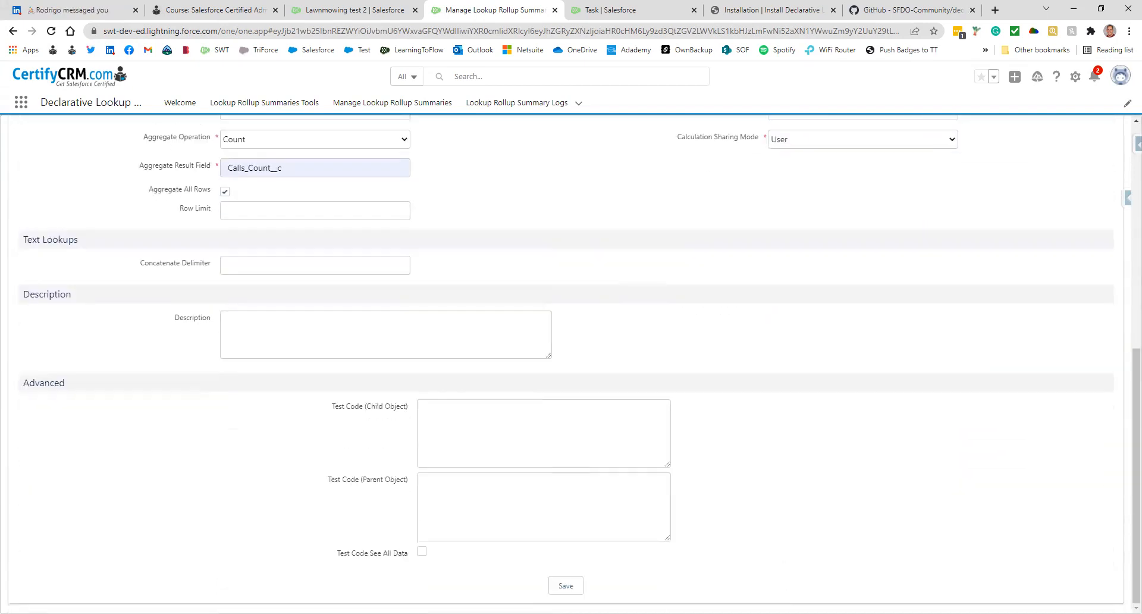
click(566, 585)
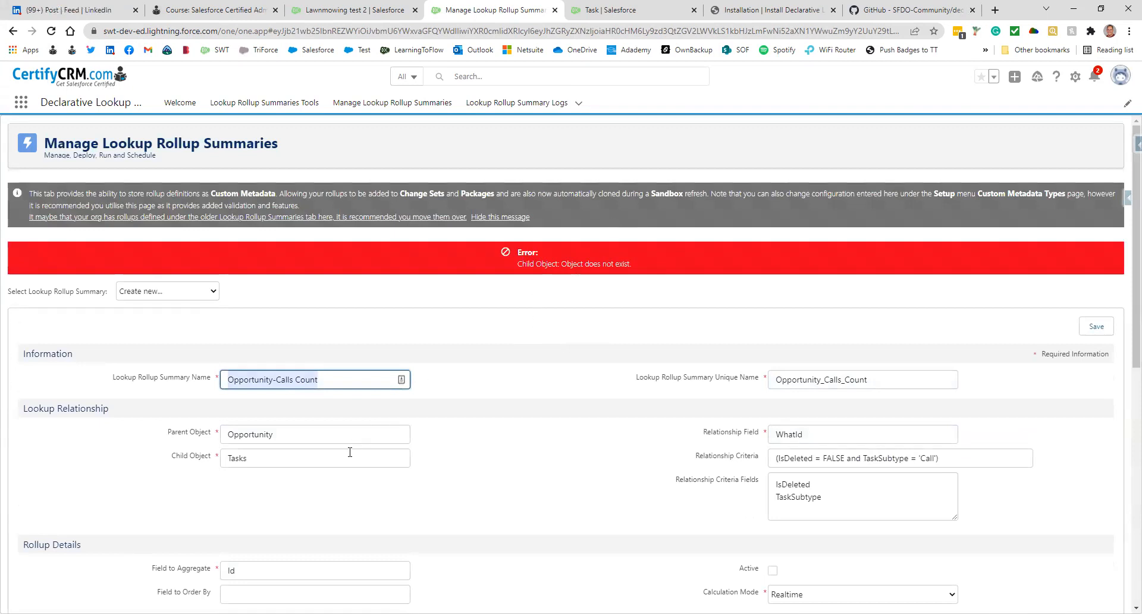
Correct the calls rollup's child object to Task and save the rollup
click(254, 459)
key(BackSpace)
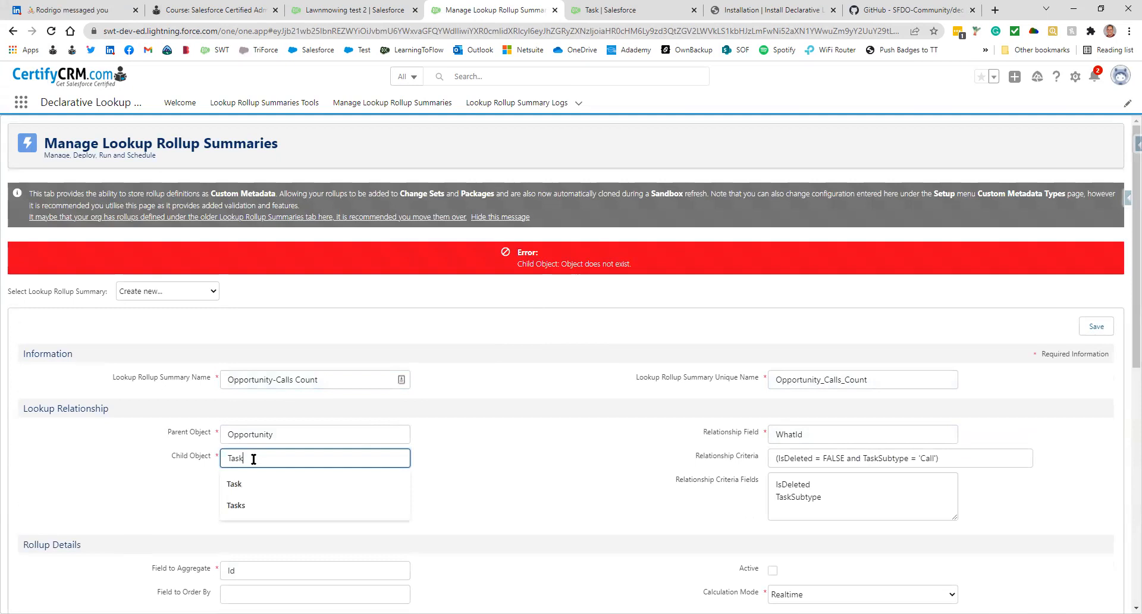
click(627, 454)
click(1081, 325)
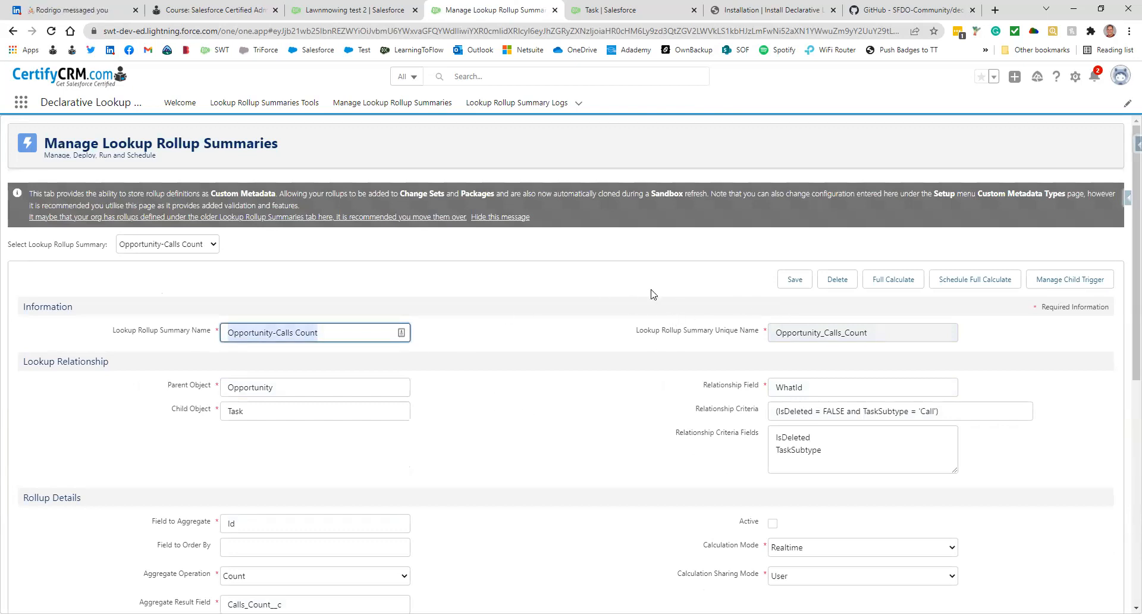
Deploy the Apex trigger and test class for the calls rollup's Task child object
click(1083, 280)
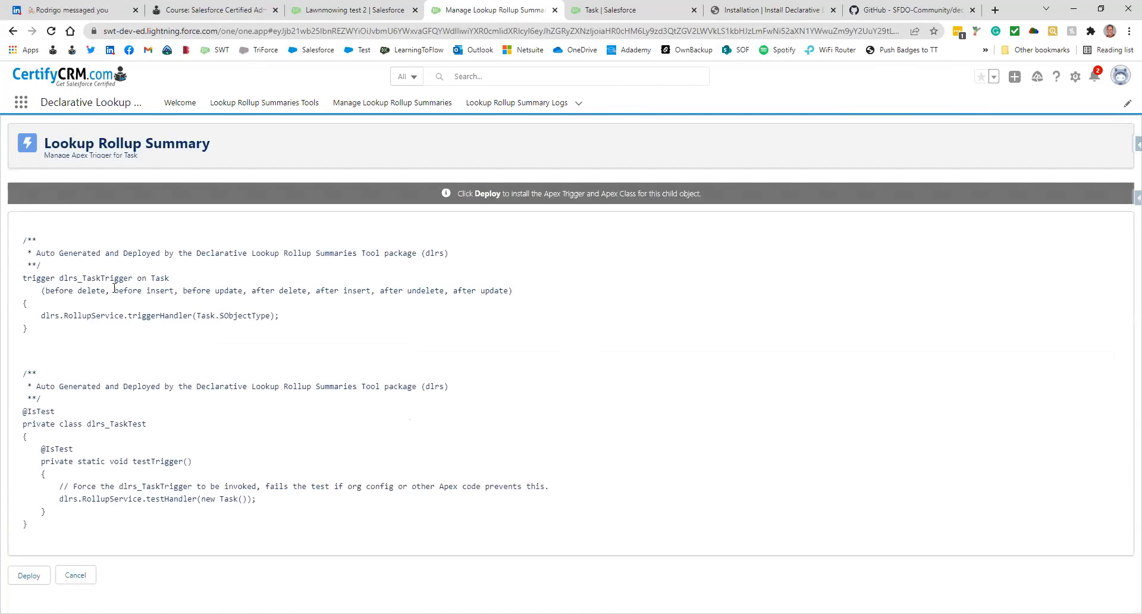
double_click(161, 278)
click(28, 576)
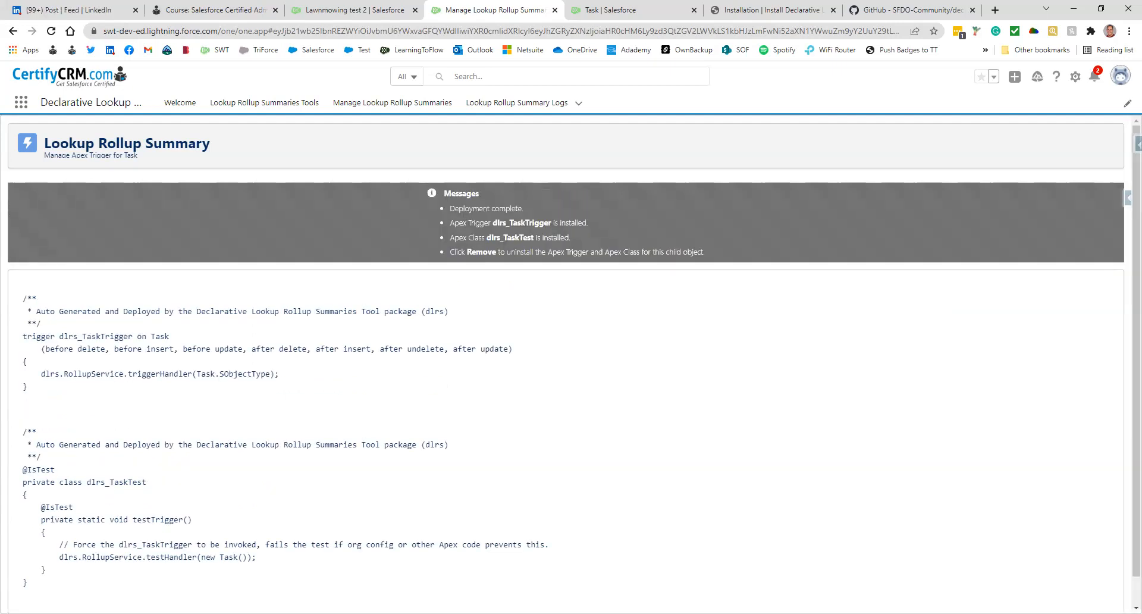
Reopen the Opportunity-Calls Count rollup, mark it active and set its calculation sharing mode to System
click(358, 104)
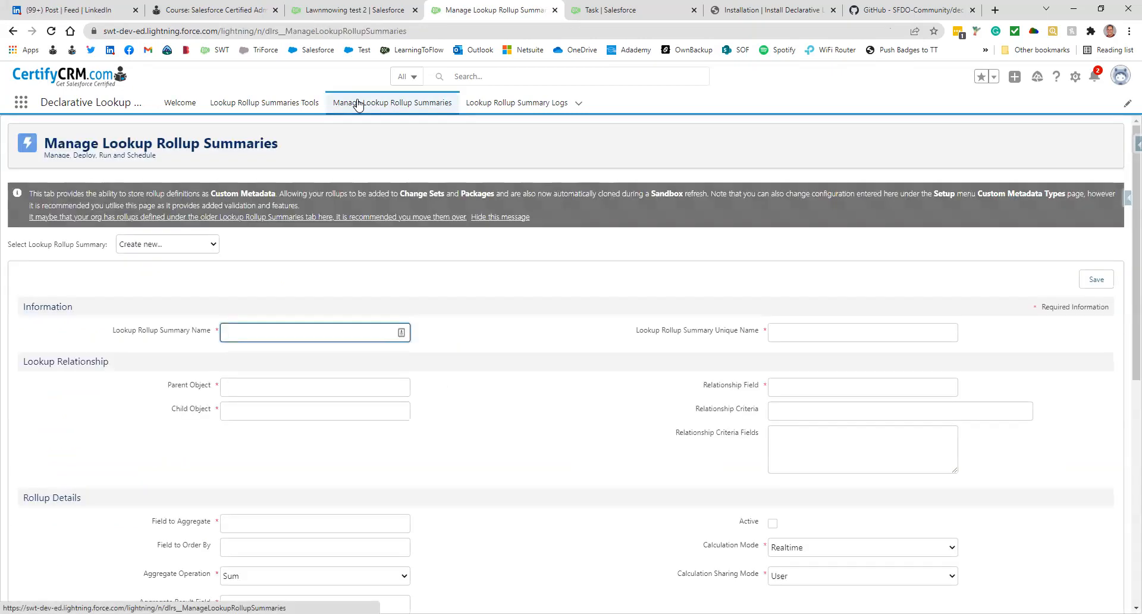
click(168, 248)
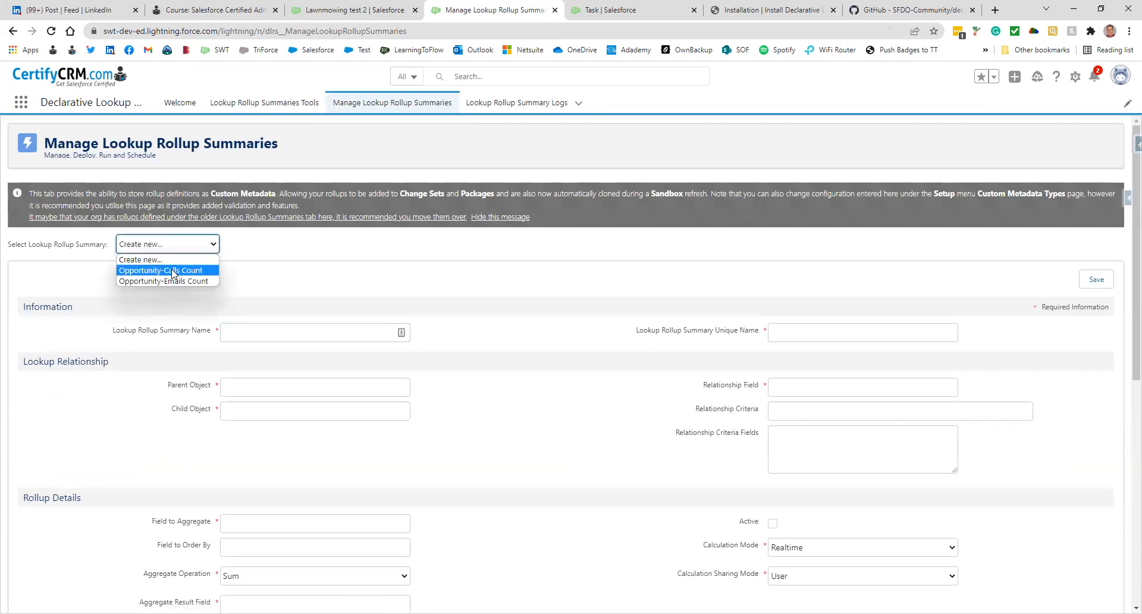
click(172, 271)
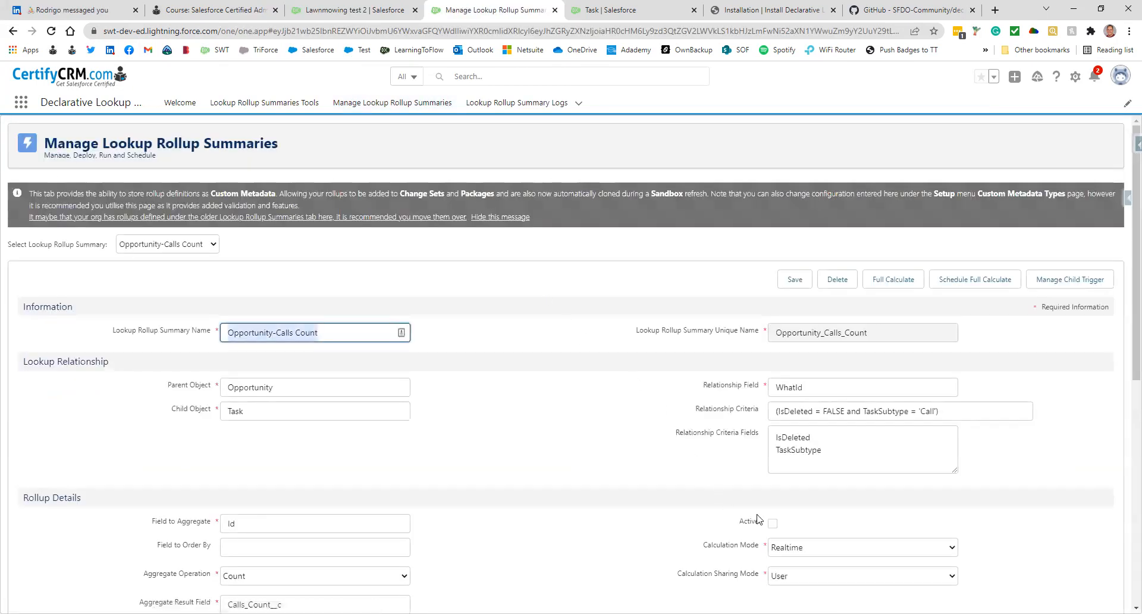
click(773, 524)
click(802, 576)
click(803, 601)
Save the Opportunity-Calls Count rollup and run its full calculate job
click(796, 282)
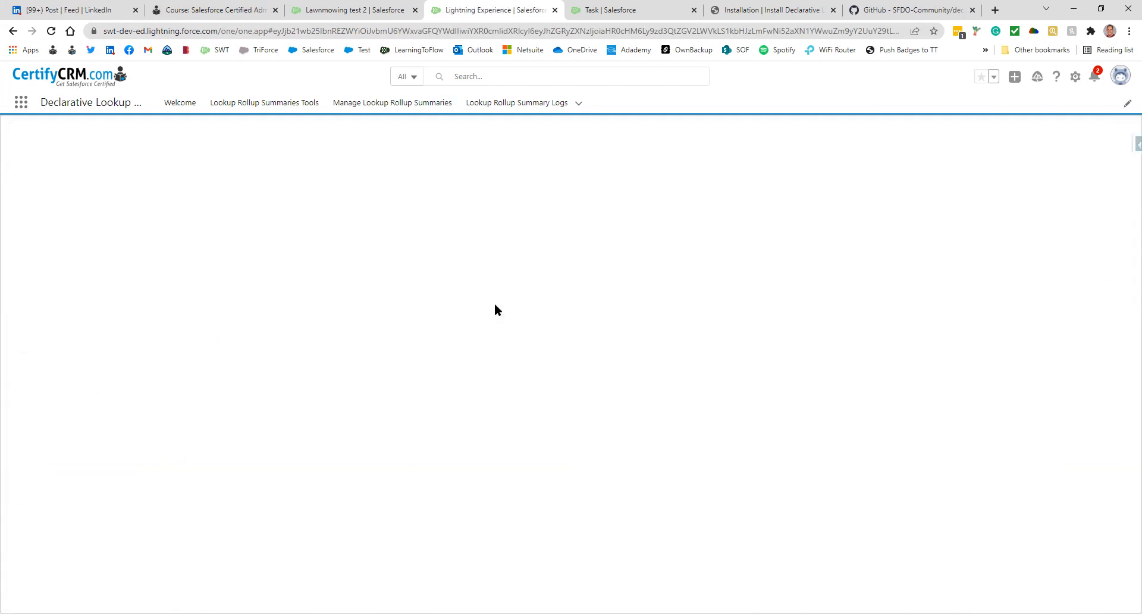
click(899, 287)
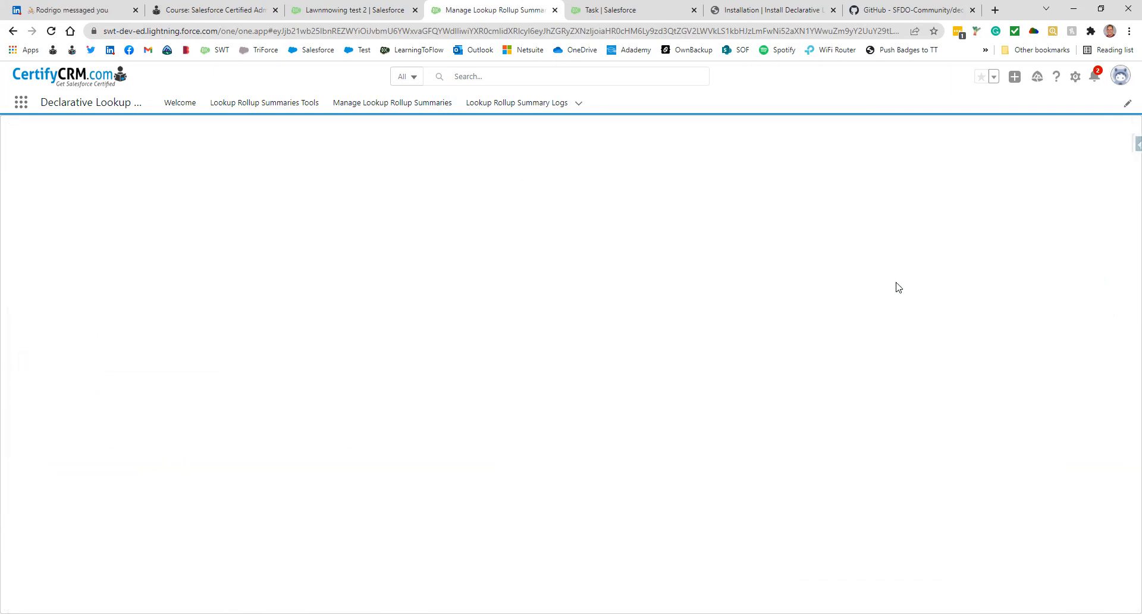
click(52, 313)
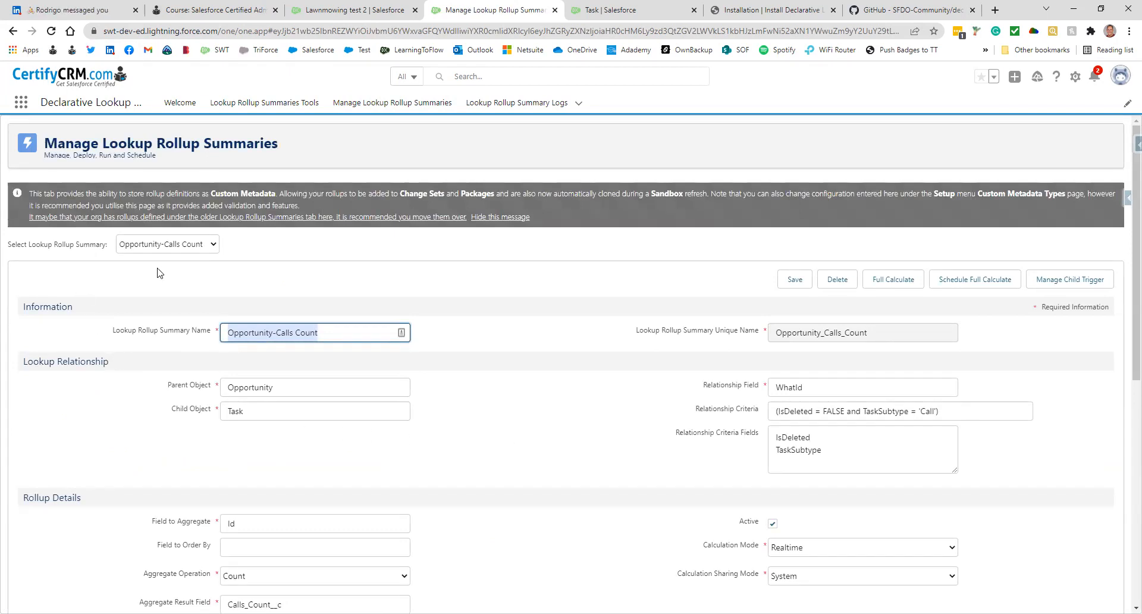
Start a new rollup summary named Opportunity-Tasks Count
click(160, 244)
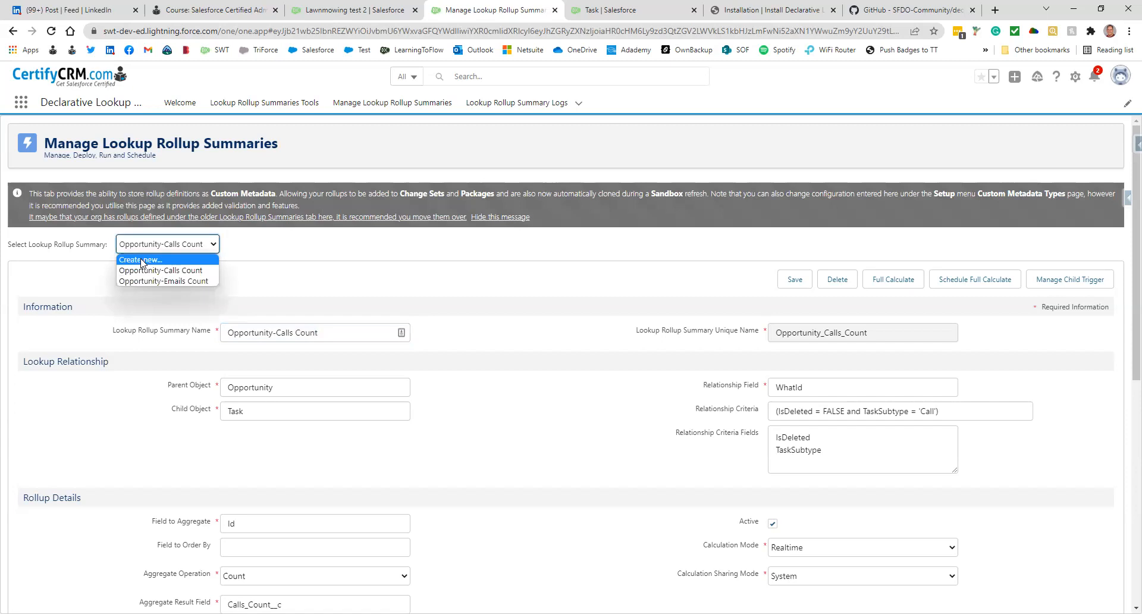
click(141, 260)
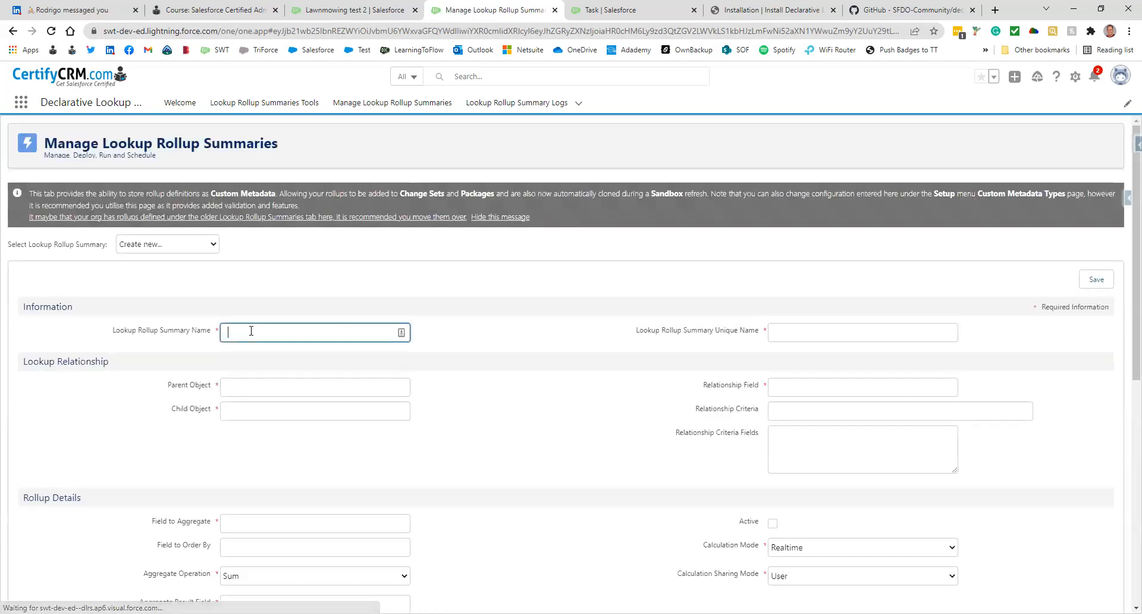
click(246, 334)
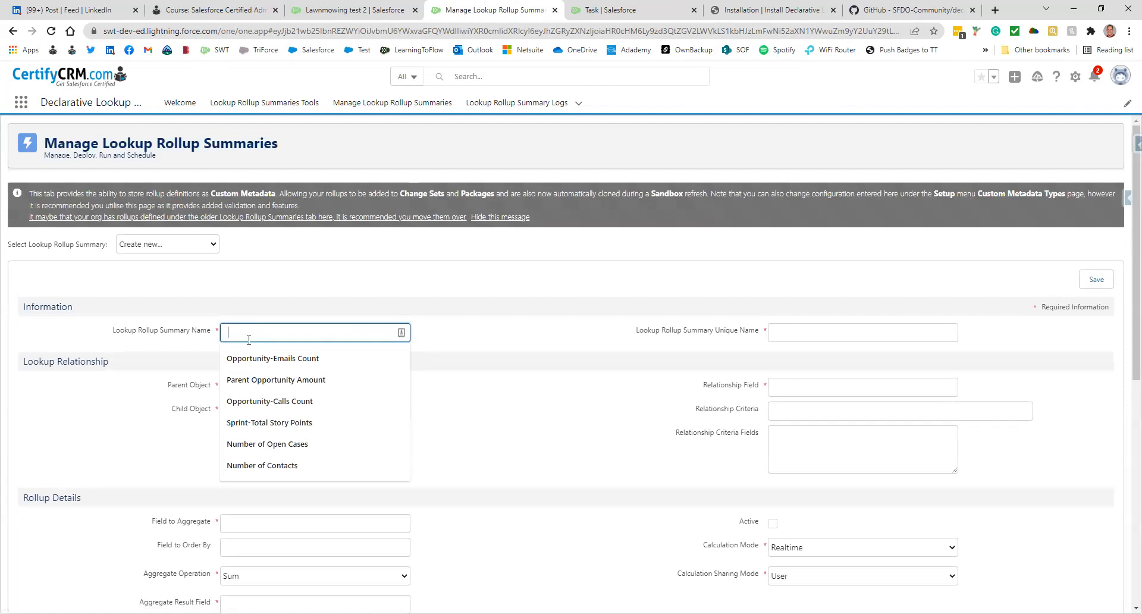
click(301, 401)
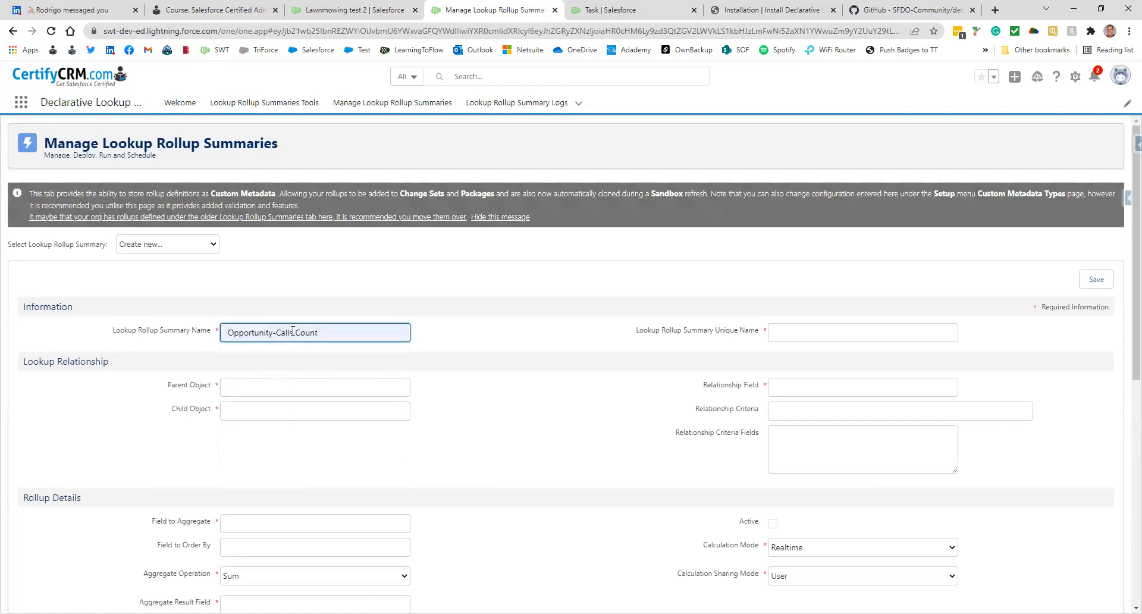
click(292, 331)
key(BackSpace)
key(BackSpace)
key(BackSpace)
key(BackSpace)
key(BackSpace)
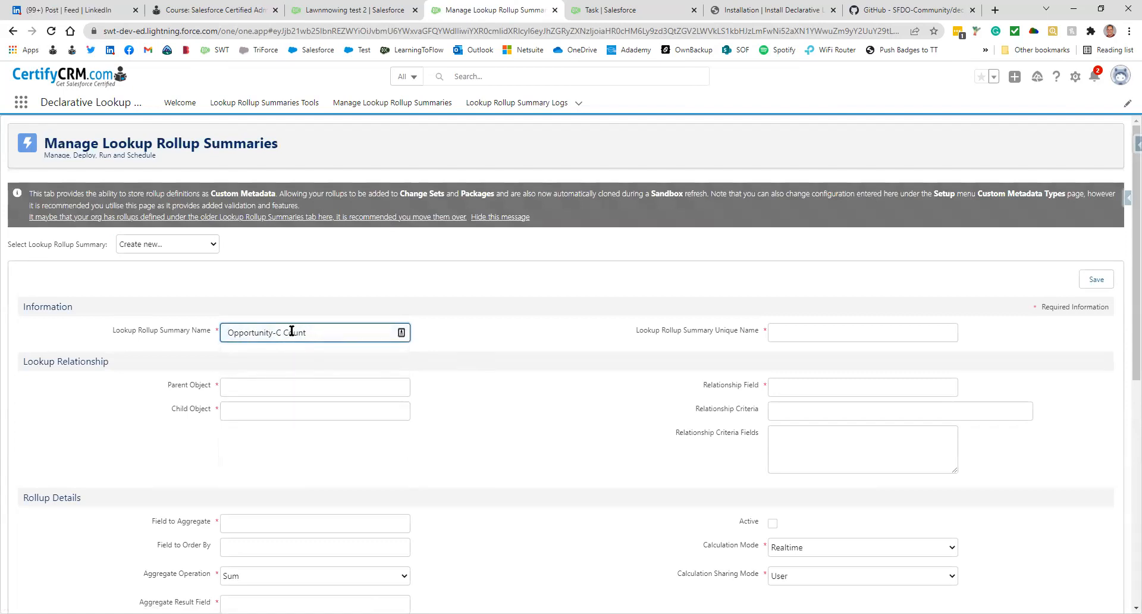
text(Tasks)
click(806, 332)
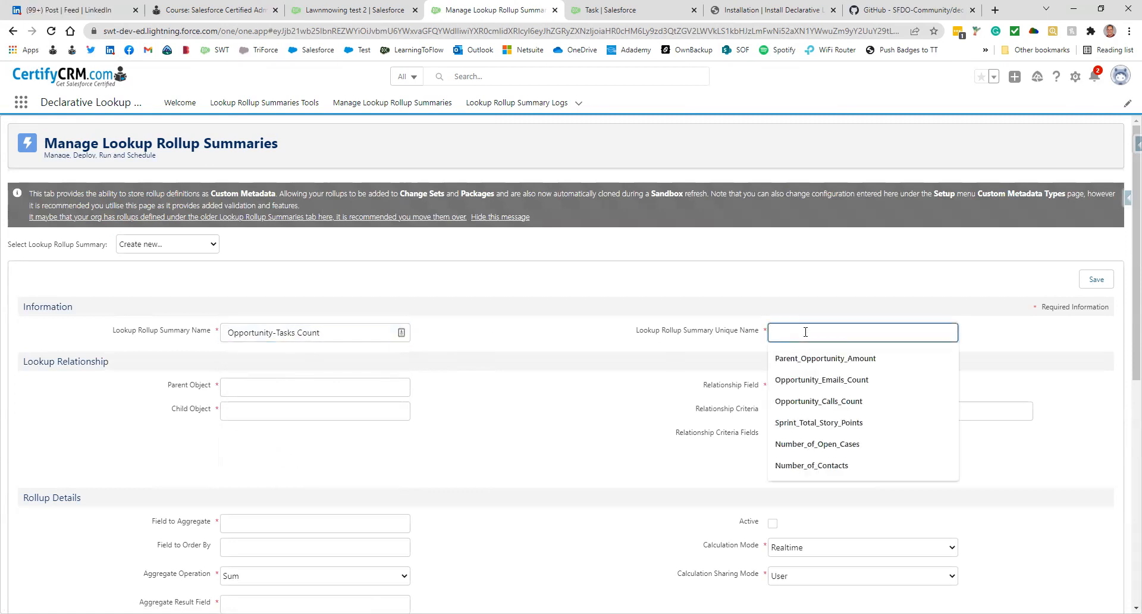
Set the new rollup summary's unique name to Opportunity_Tasks_Count
key(Down)
key(Down)
key(Down)
key(Return)
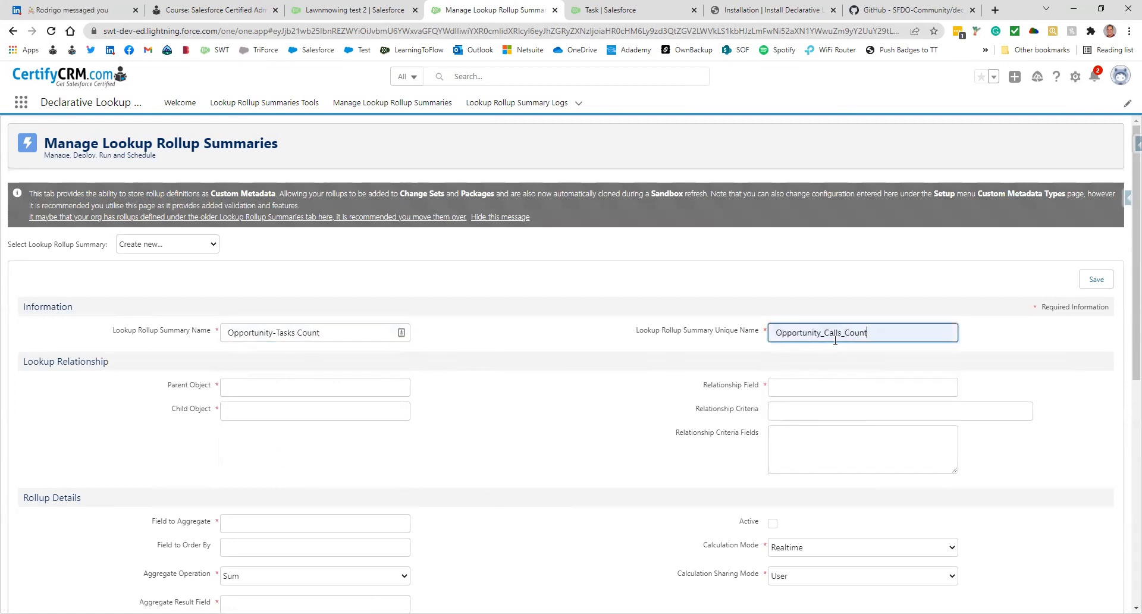
click(842, 335)
key(BackSpace)
key(BackSpace)
key(BackSpace)
key(BackSpace)
key(BackSpace)
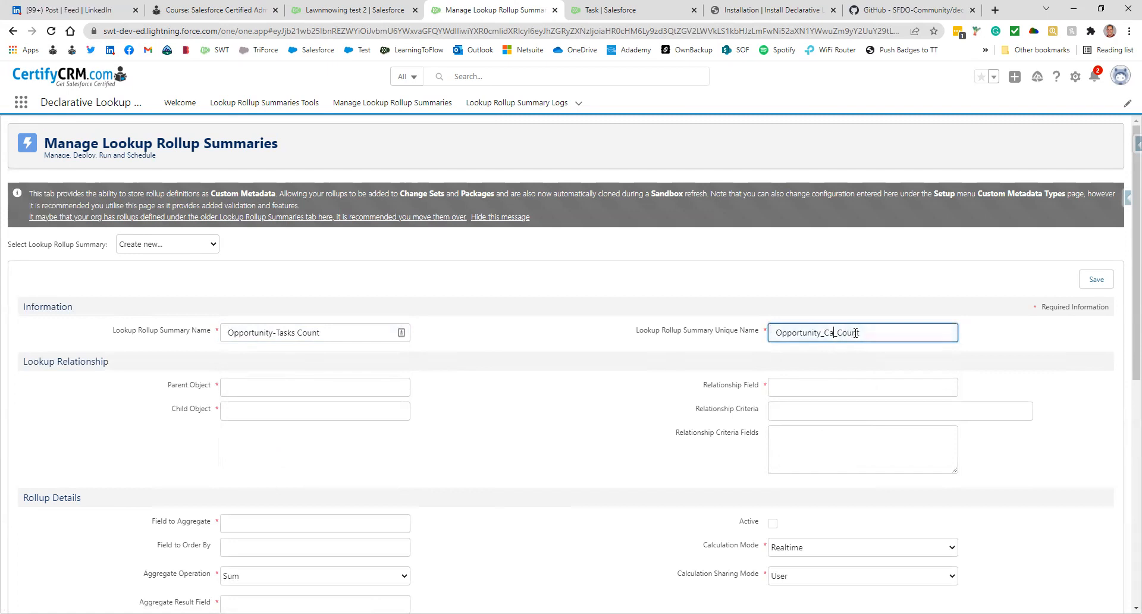
text(Tasks)
Set the rollup's parent object to Opportunity, child object to Task and relationship field to WhatId
click(241, 388)
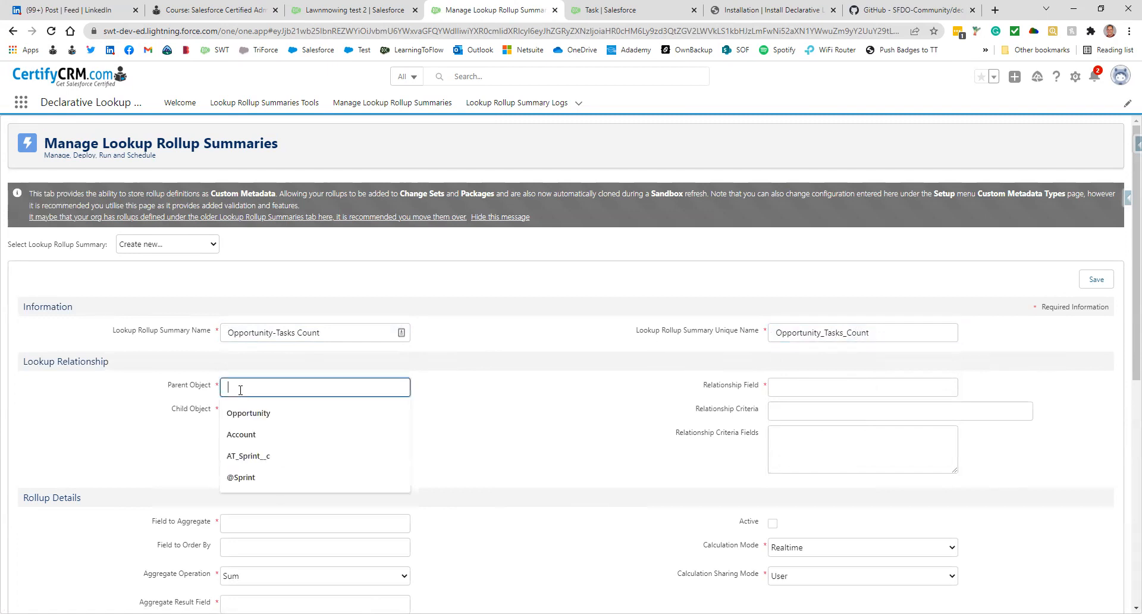
click(241, 417)
click(235, 412)
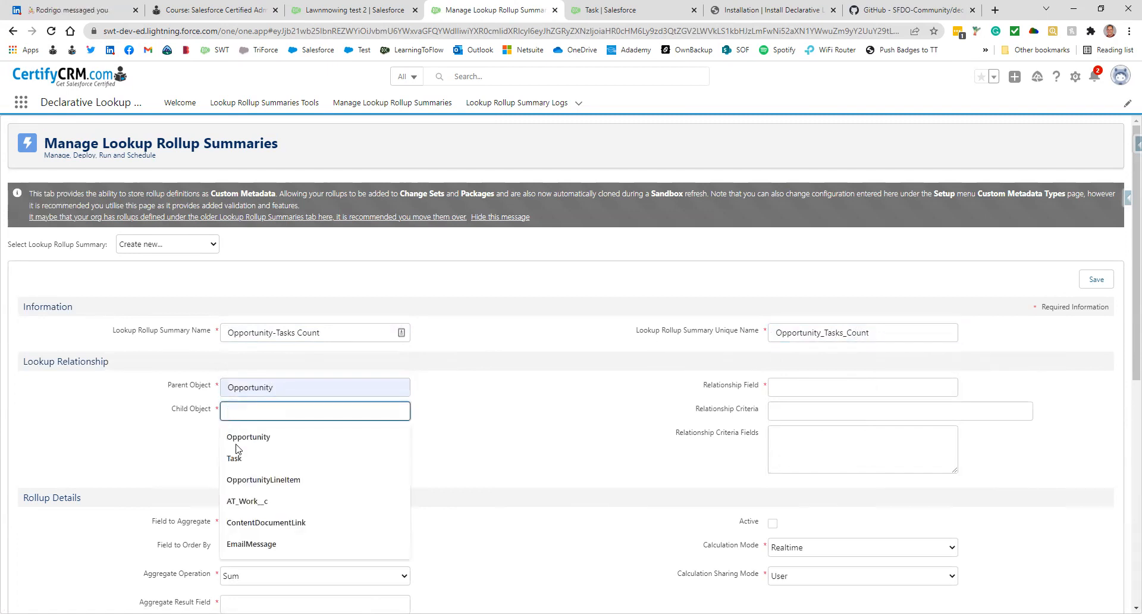
click(233, 459)
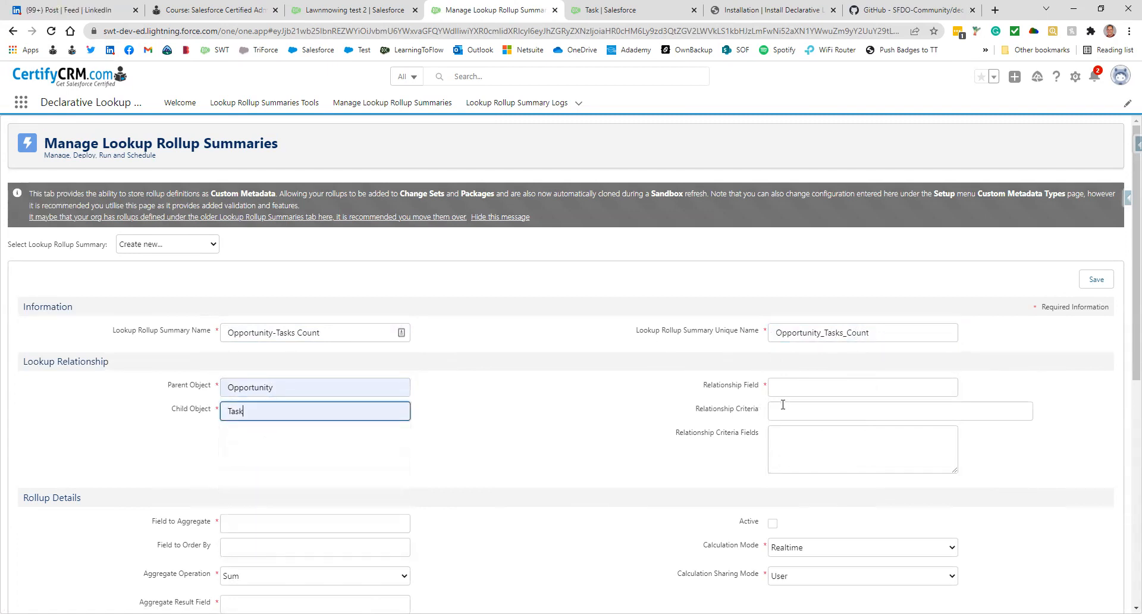
click(797, 387)
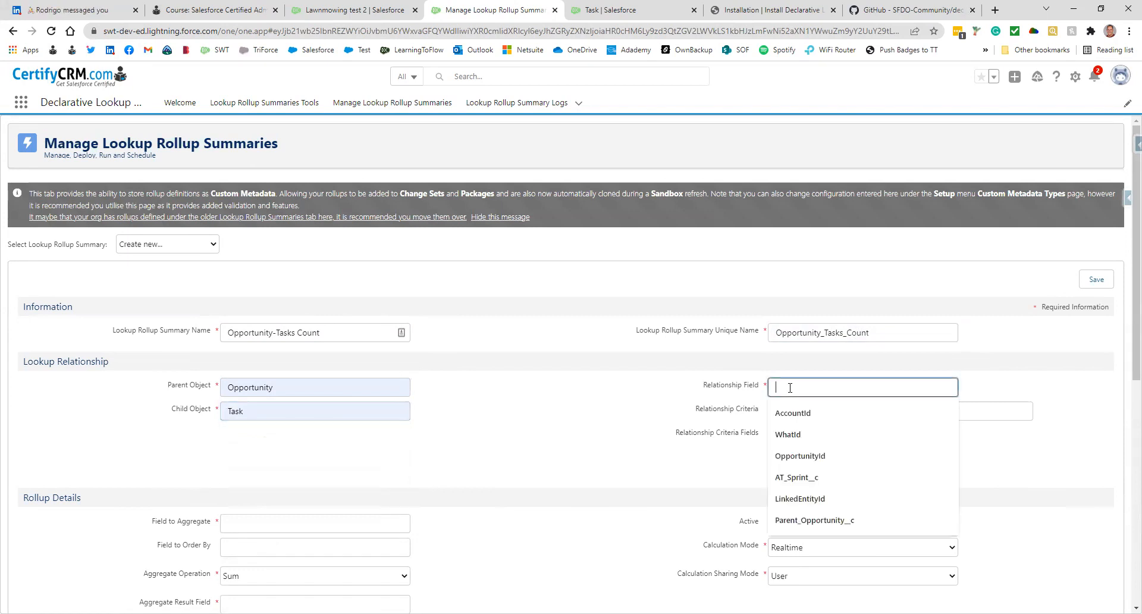
click(776, 439)
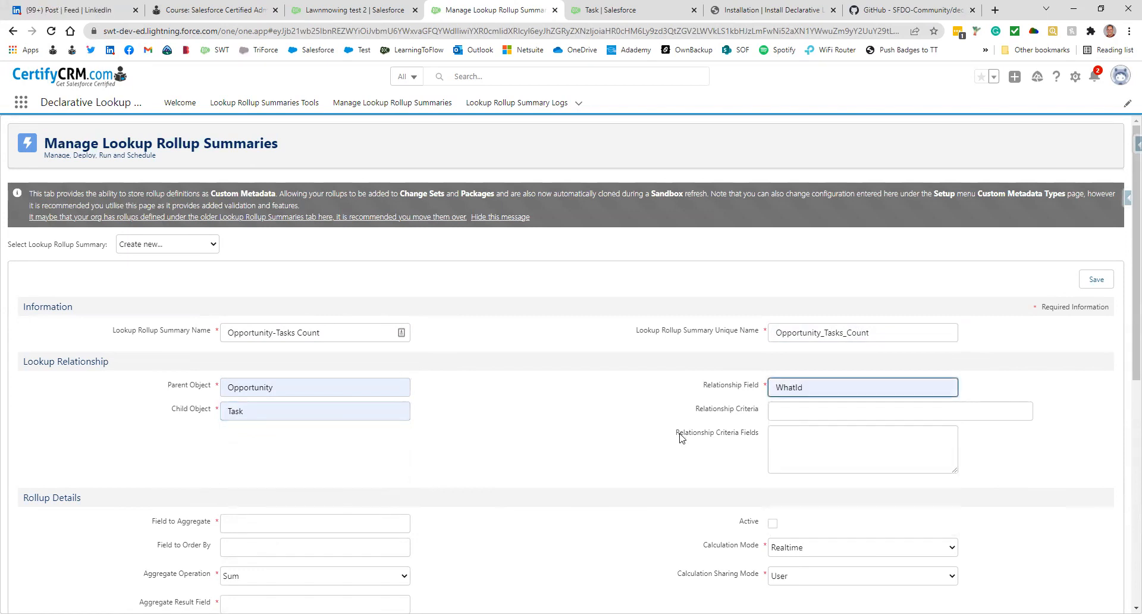
Set the tasks rollup's relationship criteria to (IsDeleted = FALSE AND TaskSubtype = 'Task')
click(817, 415)
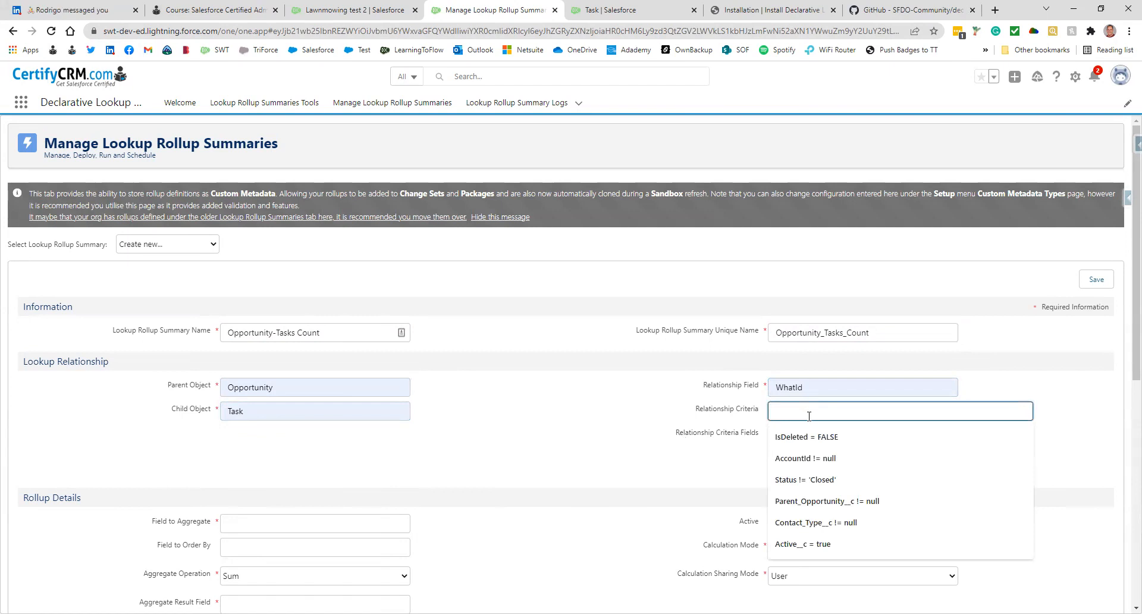
text(()
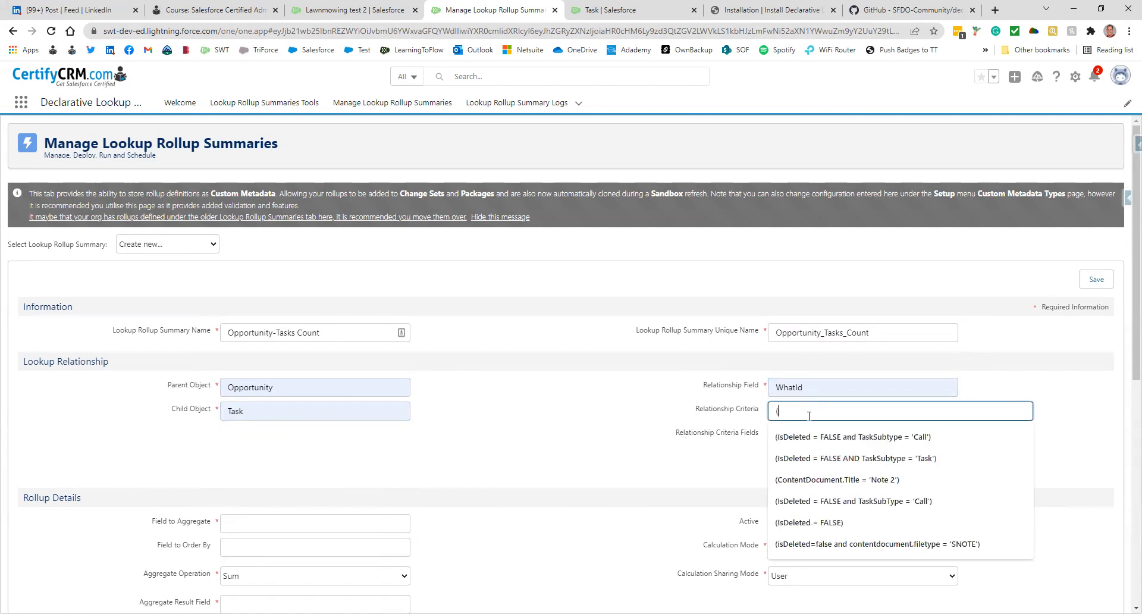
text(Is)
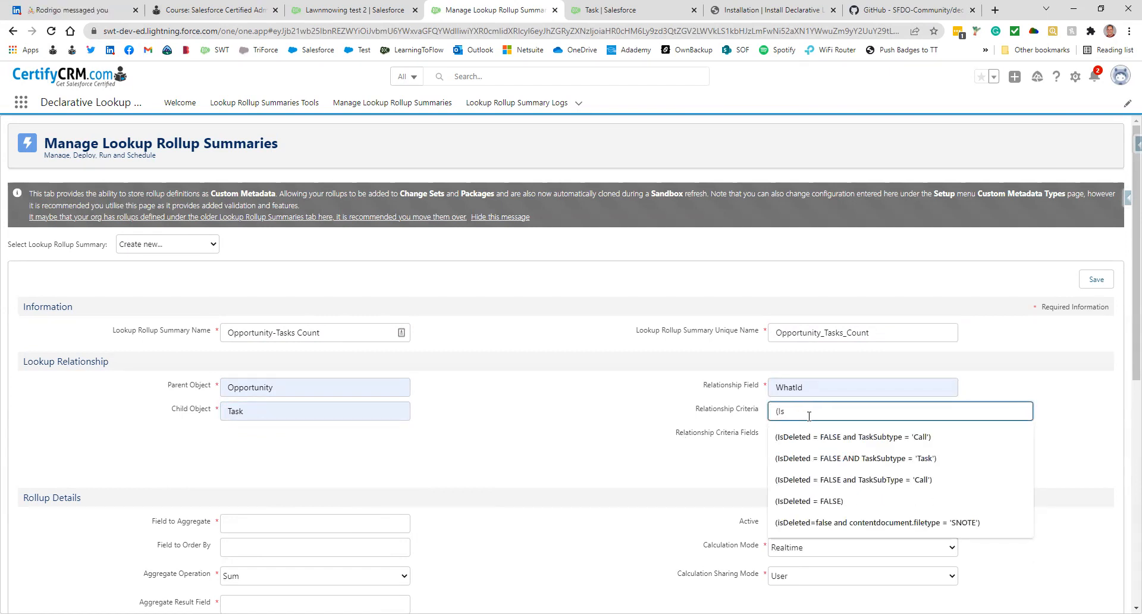
click(815, 458)
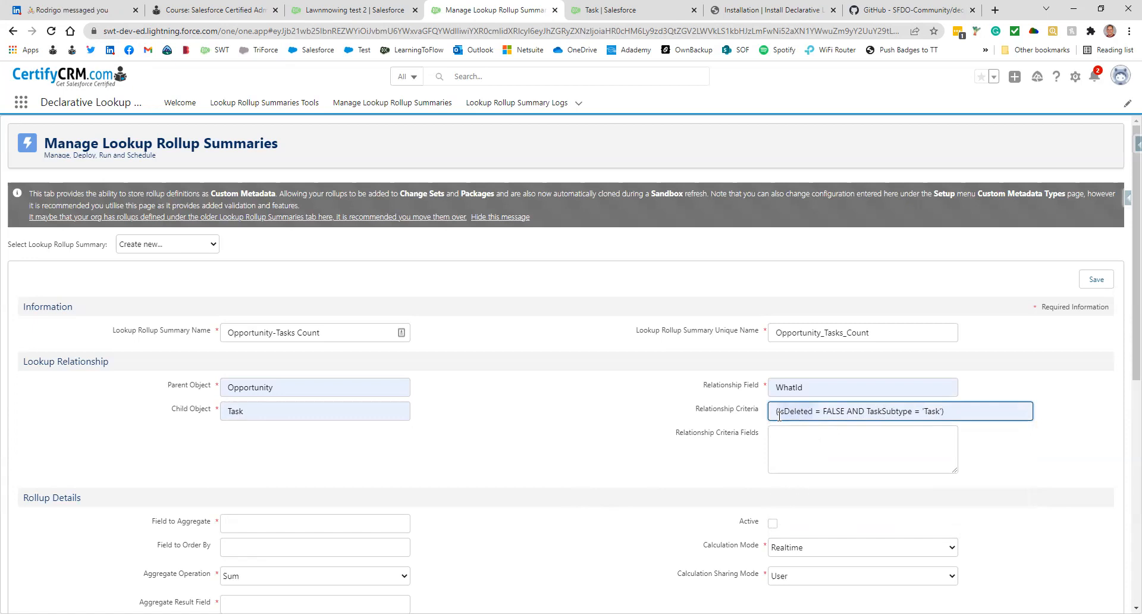
List IsDeleted and TaskSubtype on separate lines as the relationship criteria fields
click(798, 439)
text(IsDeleted)
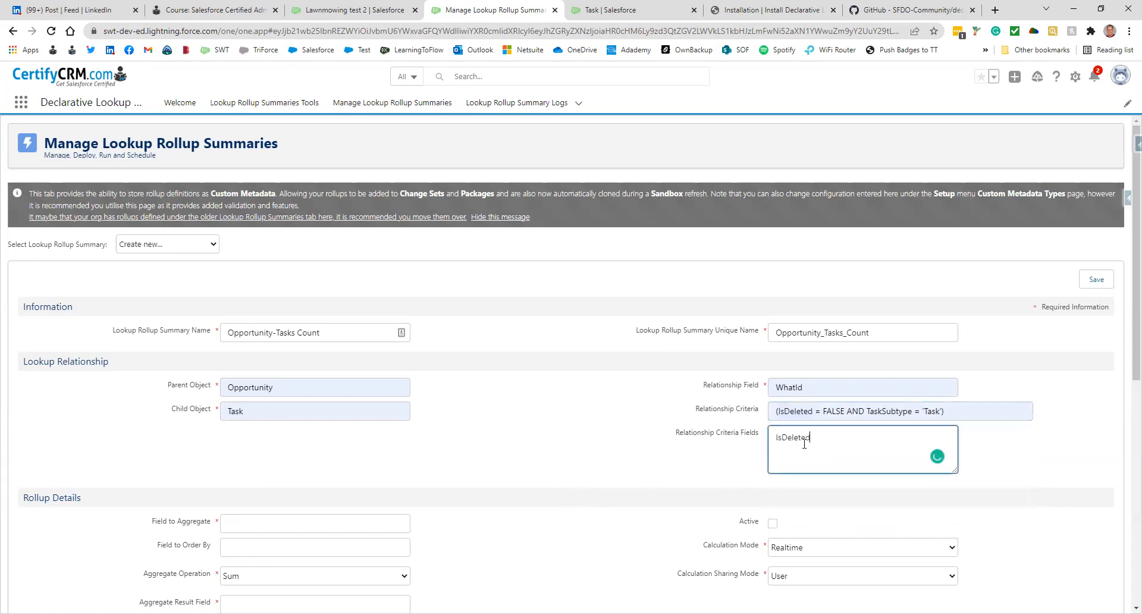
drag(912, 413, 868, 417)
key(ctrl+c)
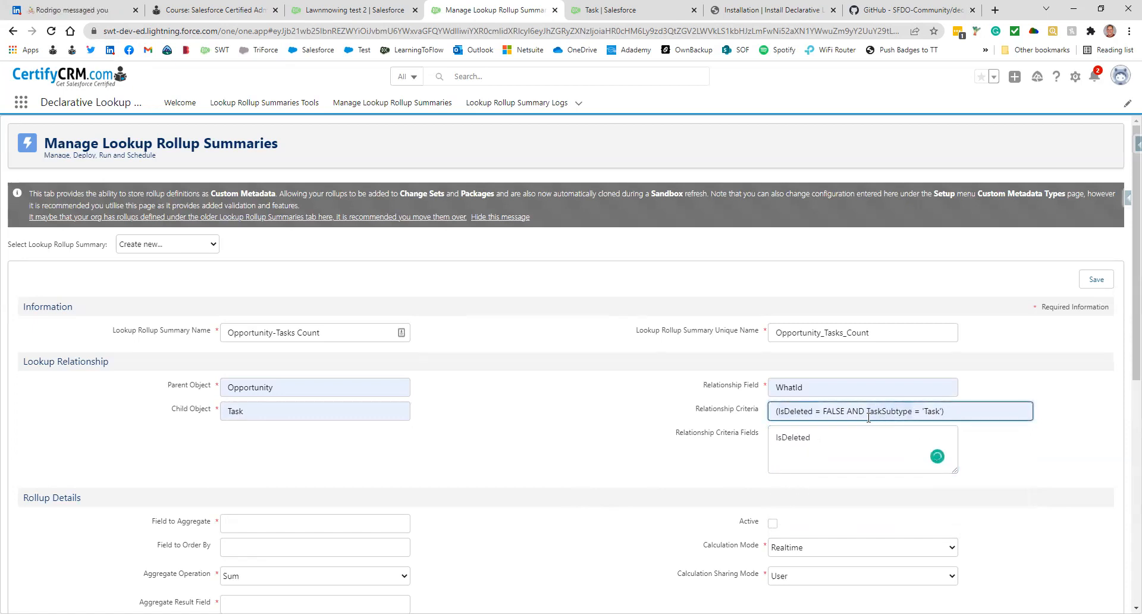
click(825, 442)
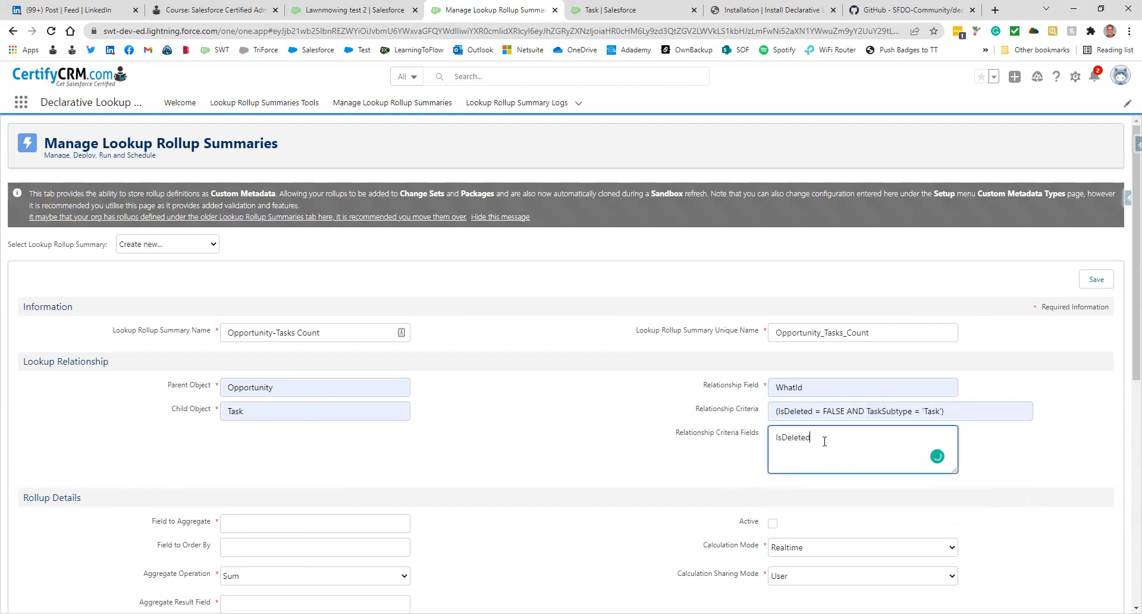
key(Return)
key(ctrl+v)
Configure the rollup details to aggregate Id with Count into Tasks_Count__c, with Aggregate All Rows enabled
click(248, 526)
text(Id)
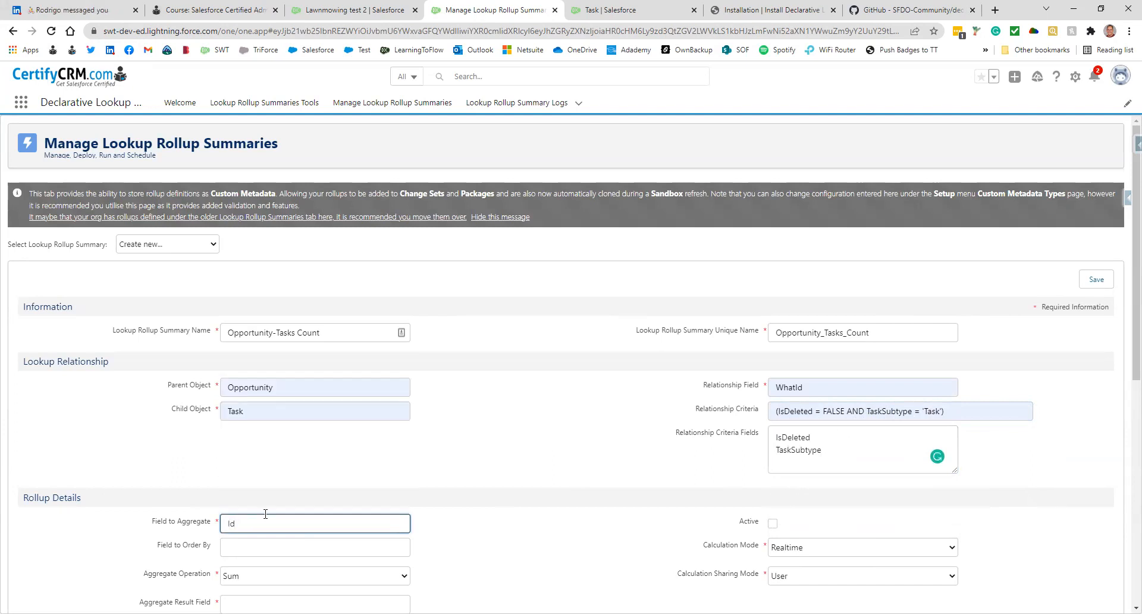
click(237, 575)
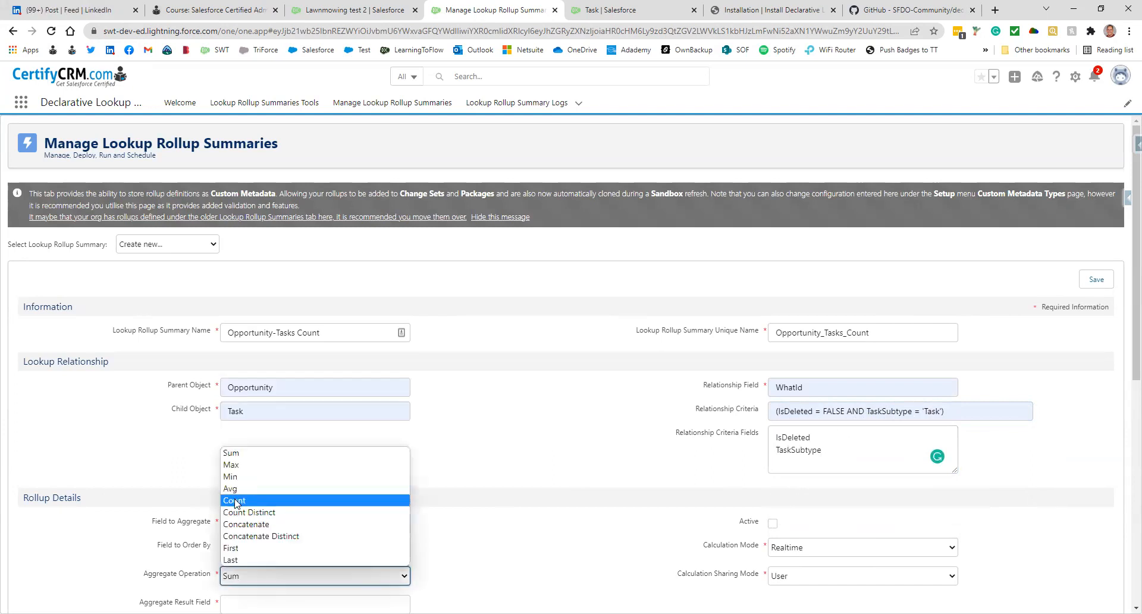
click(235, 501)
scroll(233, 513, down, 3)
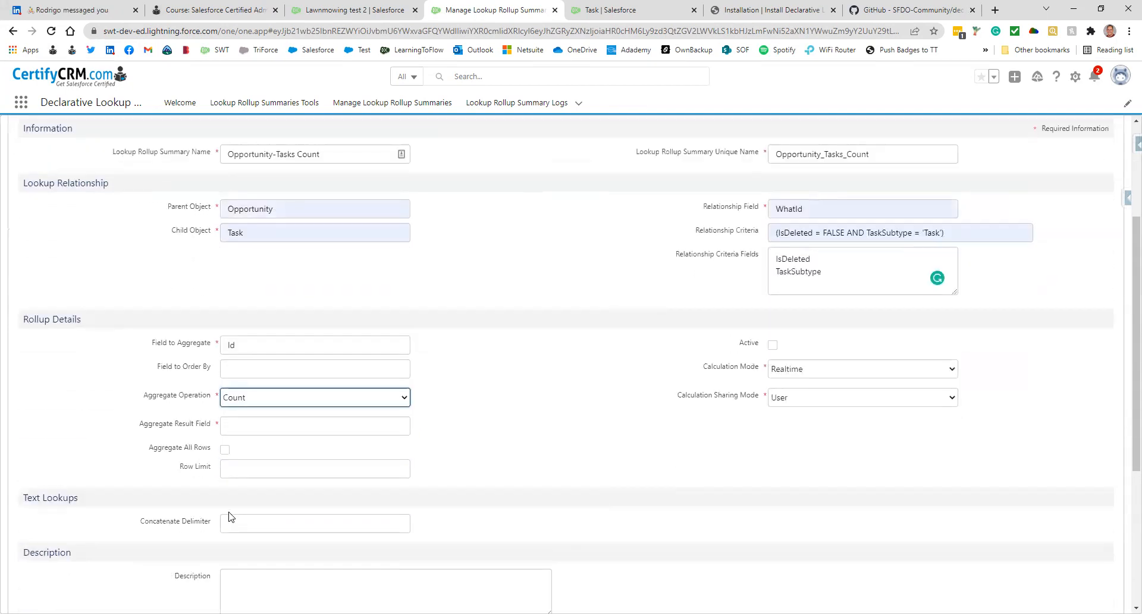
click(244, 429)
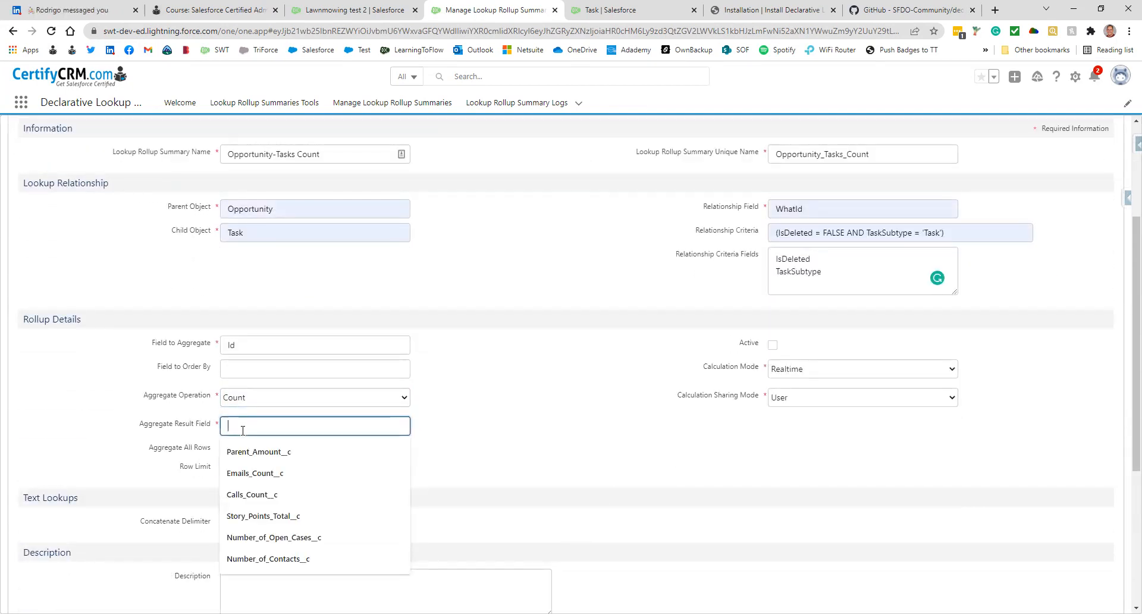
text(Tasks)
click(247, 451)
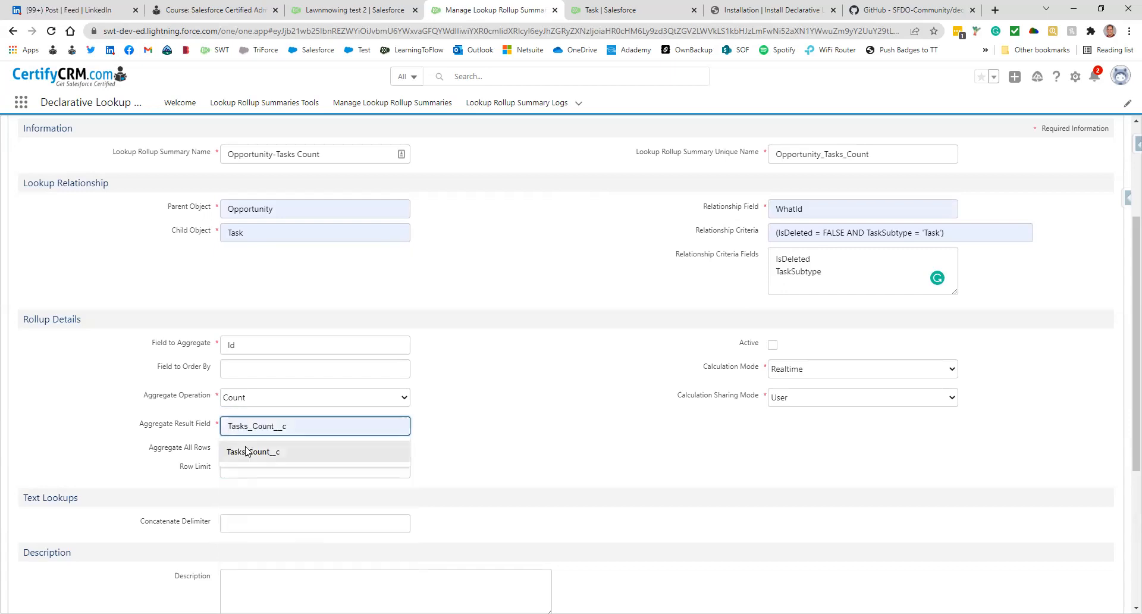
click(225, 450)
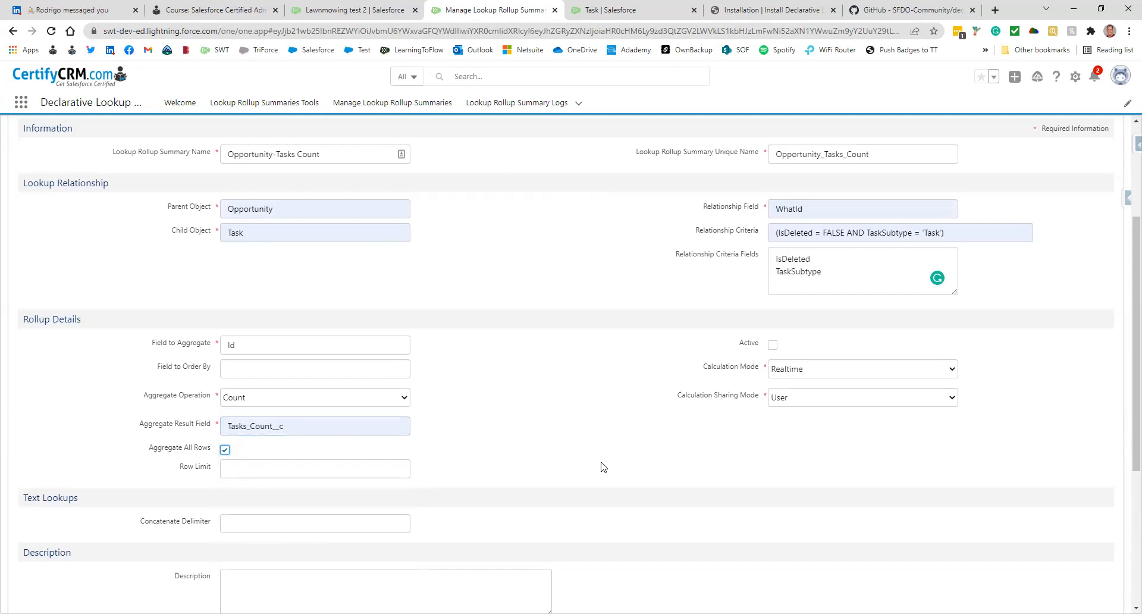
Save the Opportunity-Tasks Count rollup and check its child trigger deployment for Task
scroll(643, 474, down, 3)
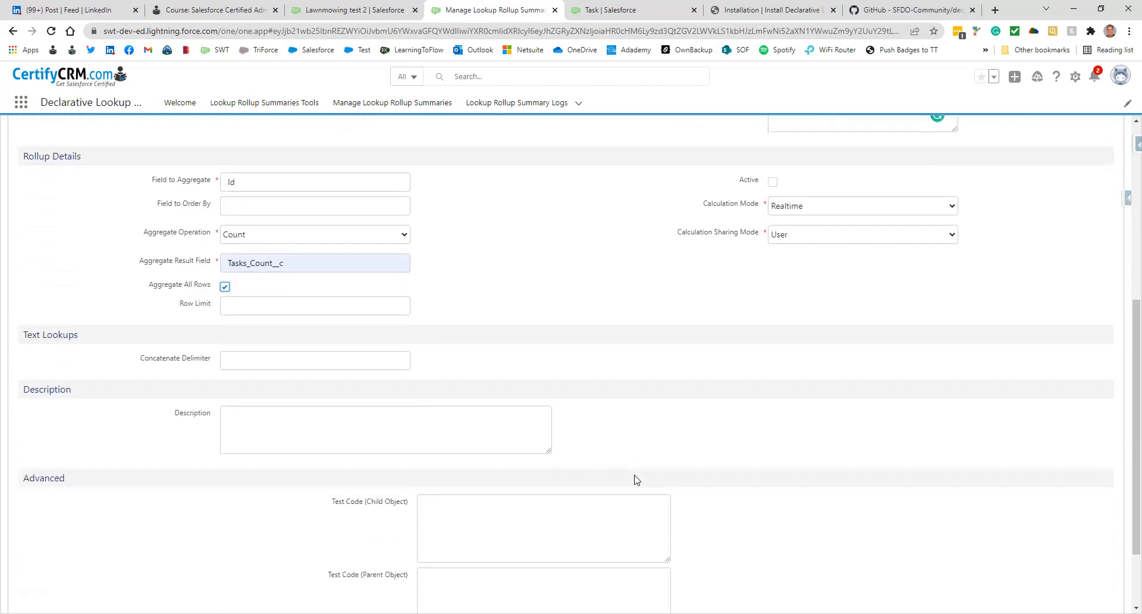
scroll(656, 494, up, 6)
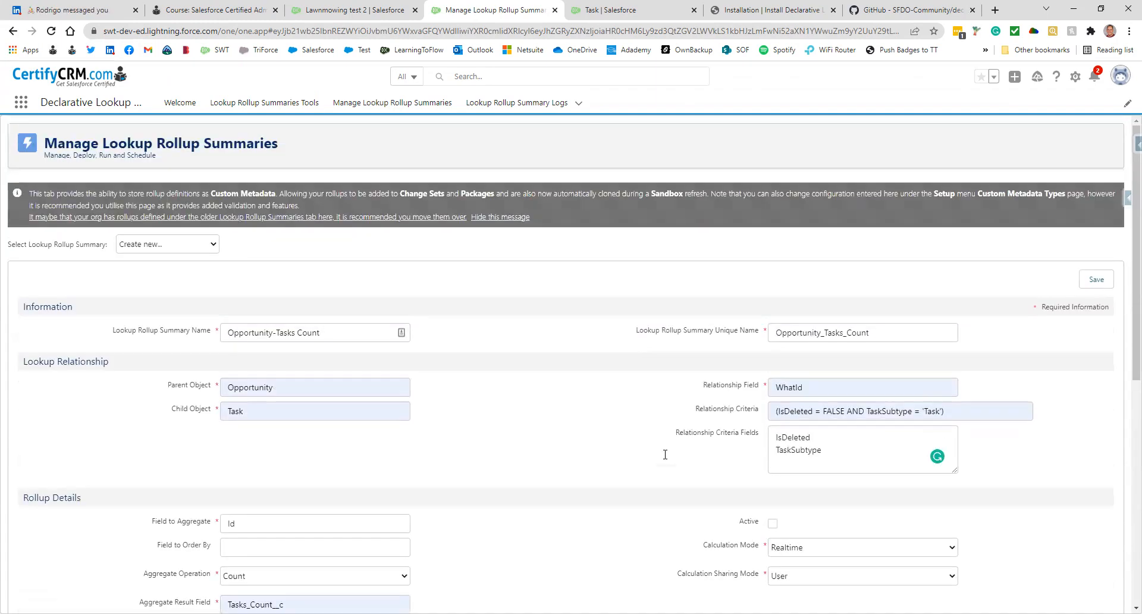
click(1094, 279)
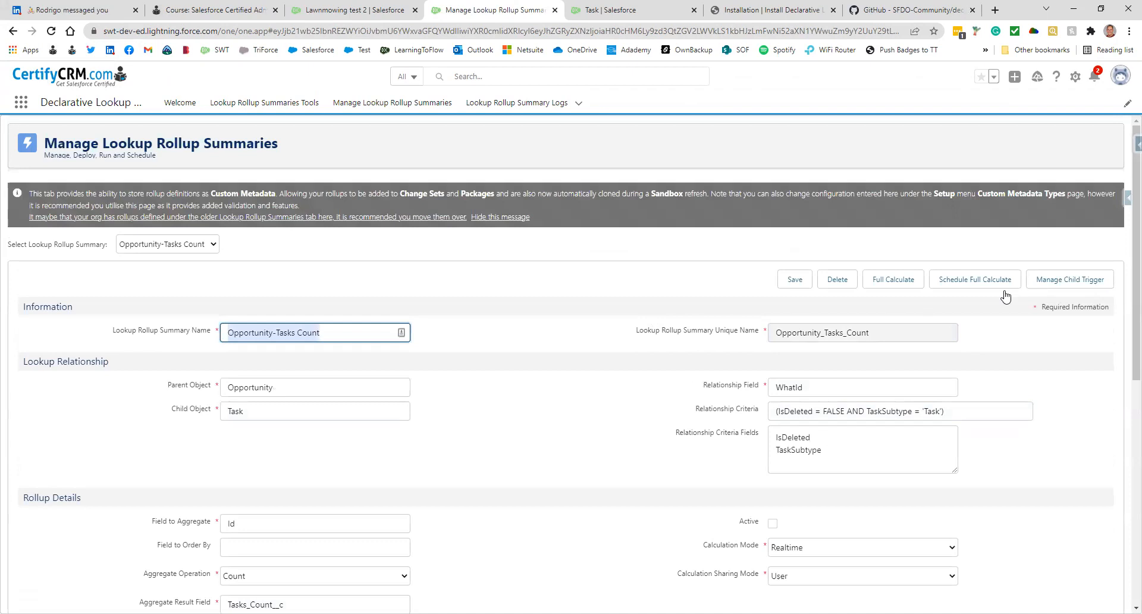
click(1067, 285)
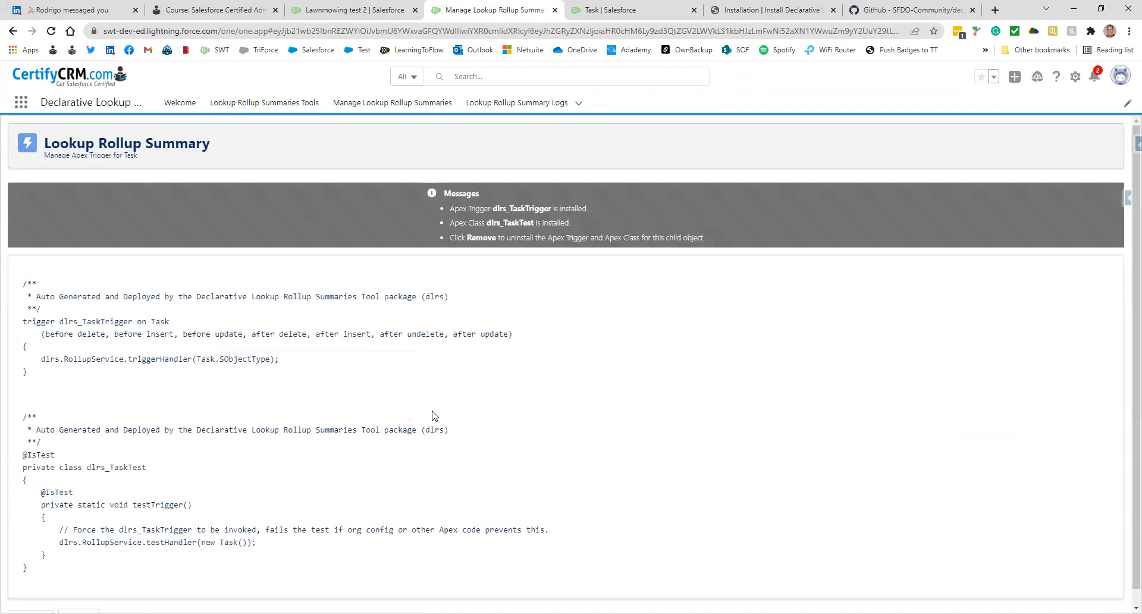
scroll(60, 555, down, 1)
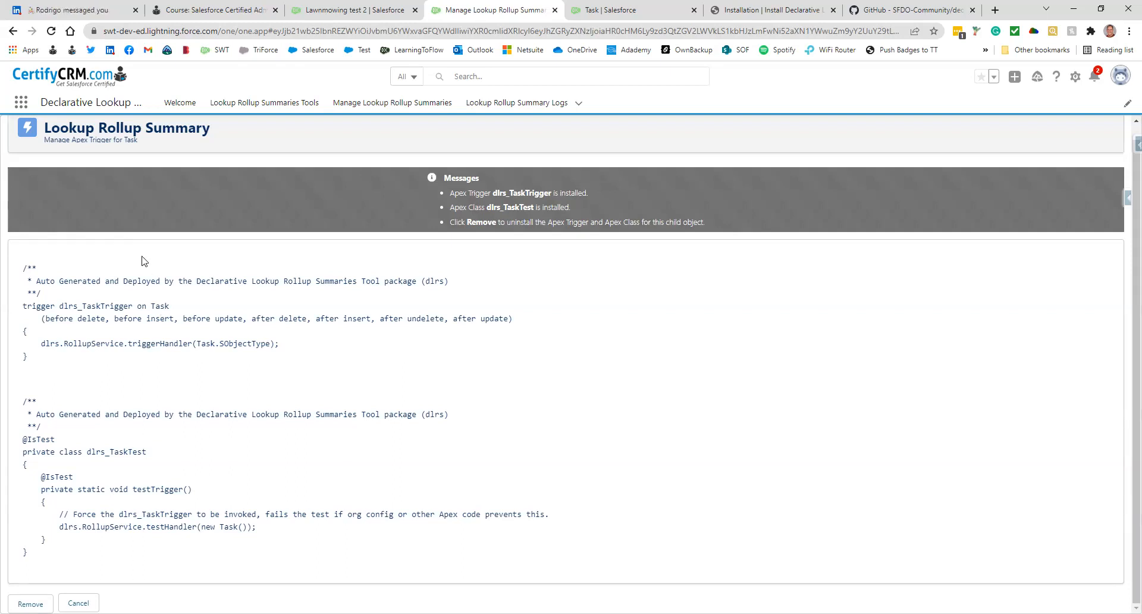
Reopen the Opportunity-Tasks Count rollup, mark it active and set its calculation sharing mode to System
click(341, 99)
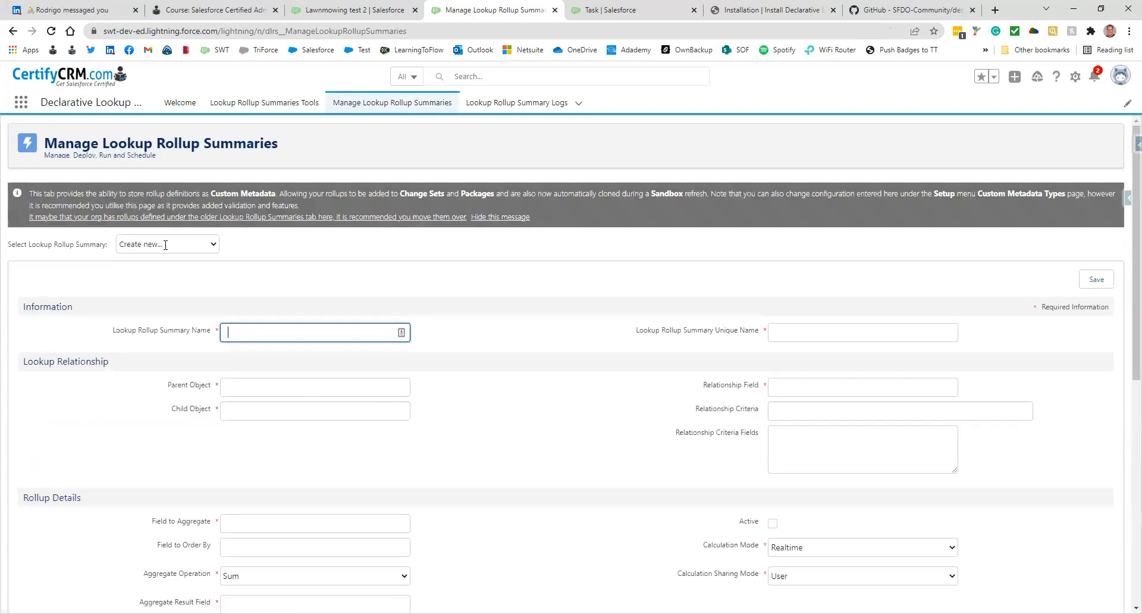
click(166, 244)
click(171, 291)
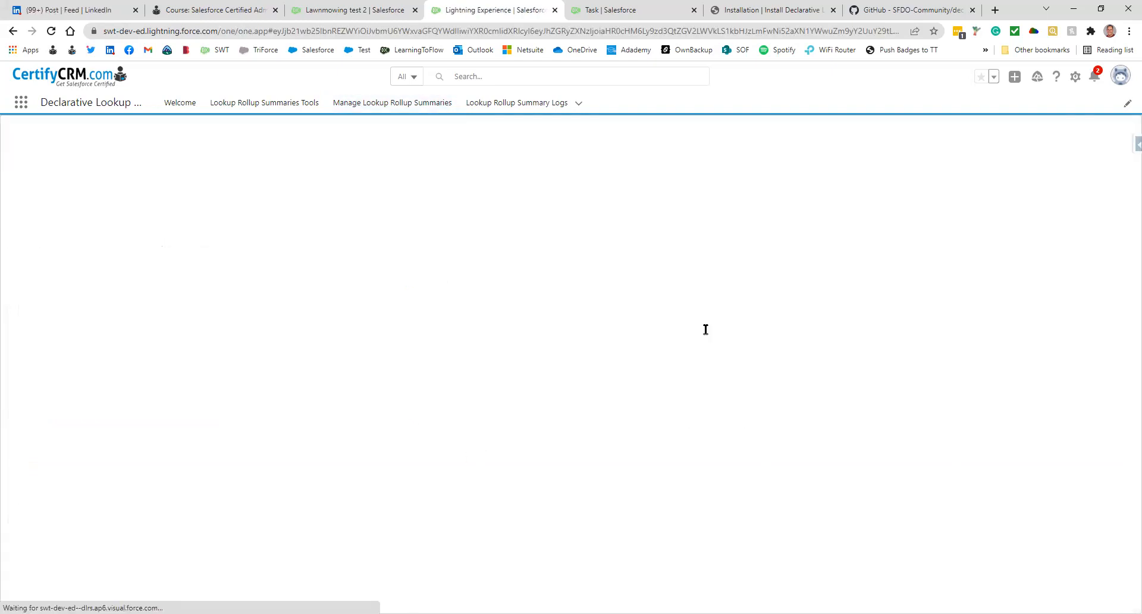
click(774, 525)
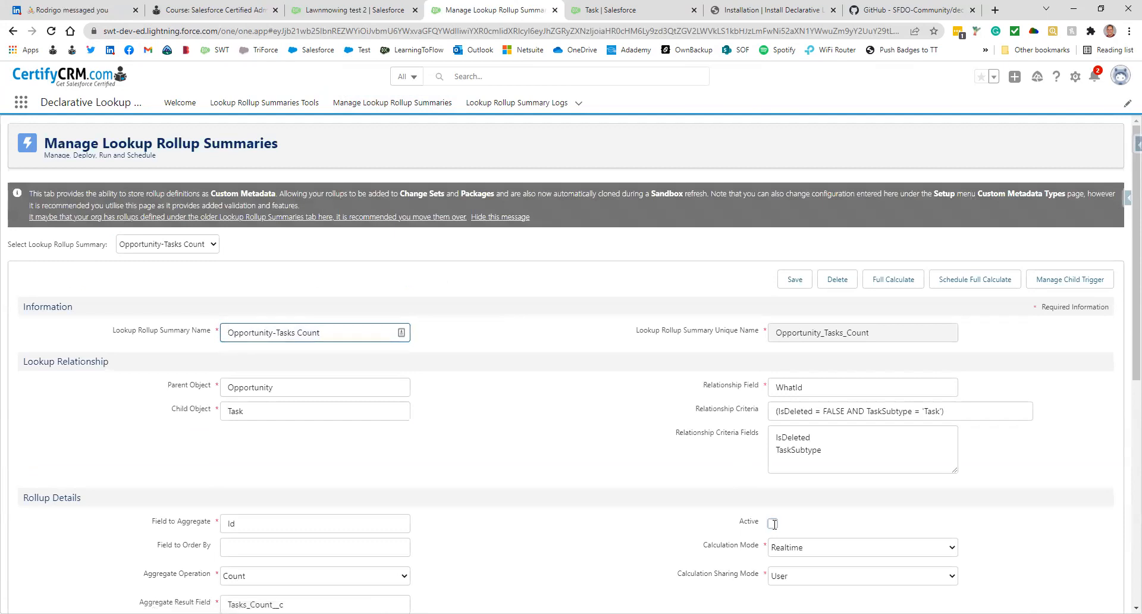
click(792, 575)
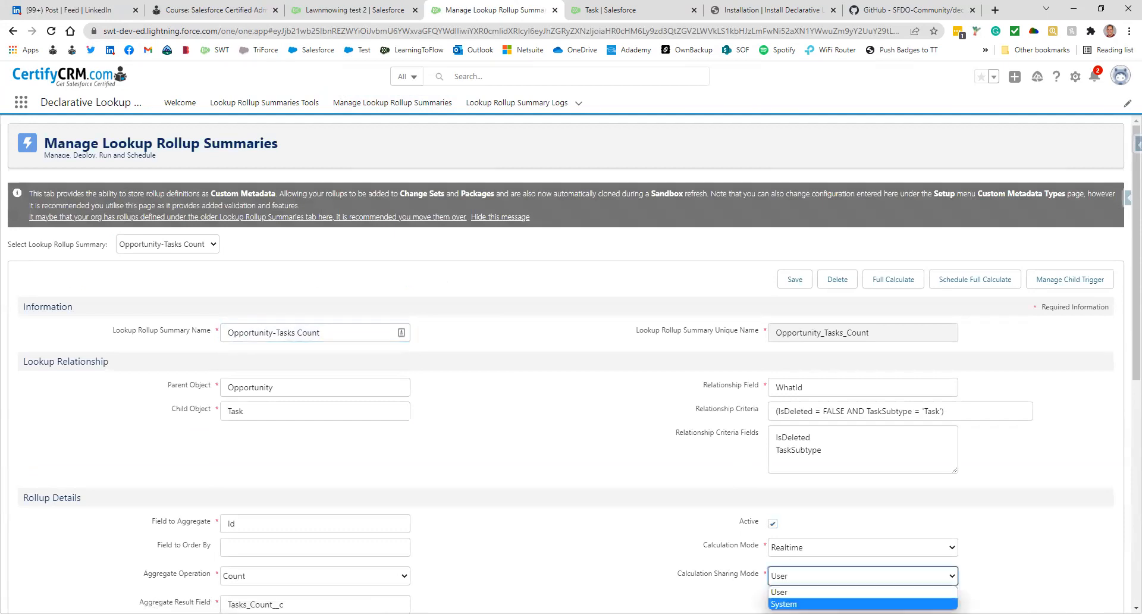
click(803, 604)
Save the Opportunity-Tasks Count rollup and run its full calculate job
click(791, 281)
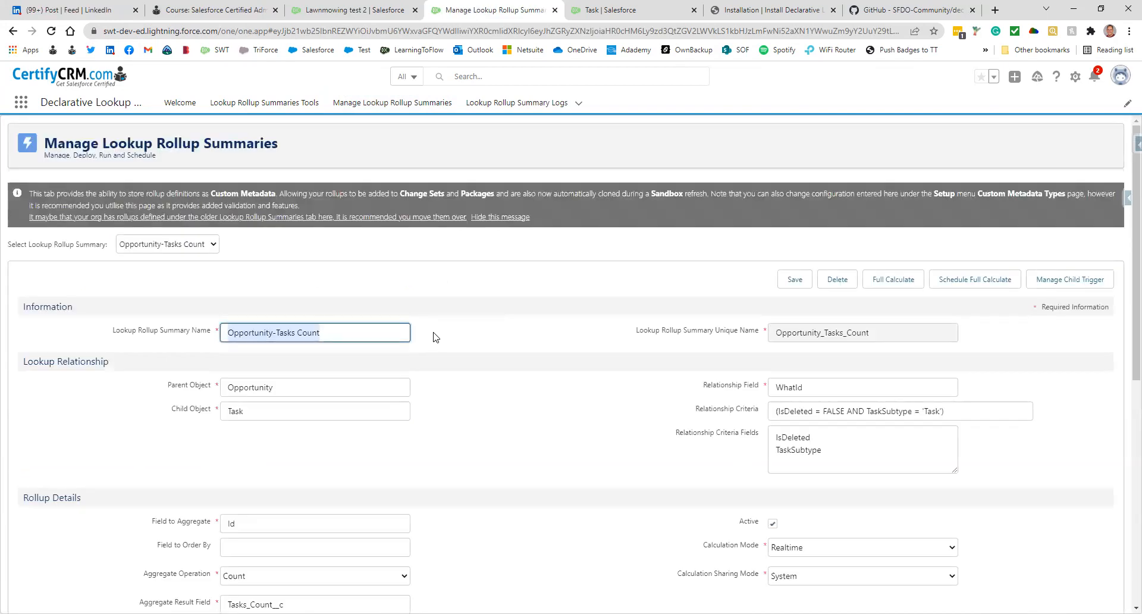
click(895, 284)
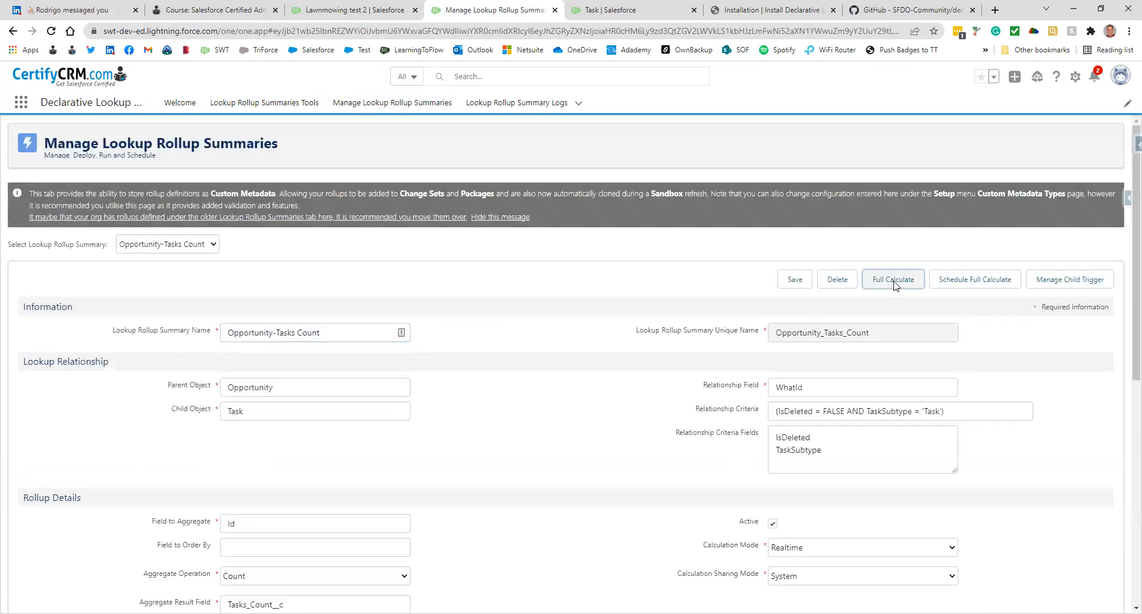
click(66, 315)
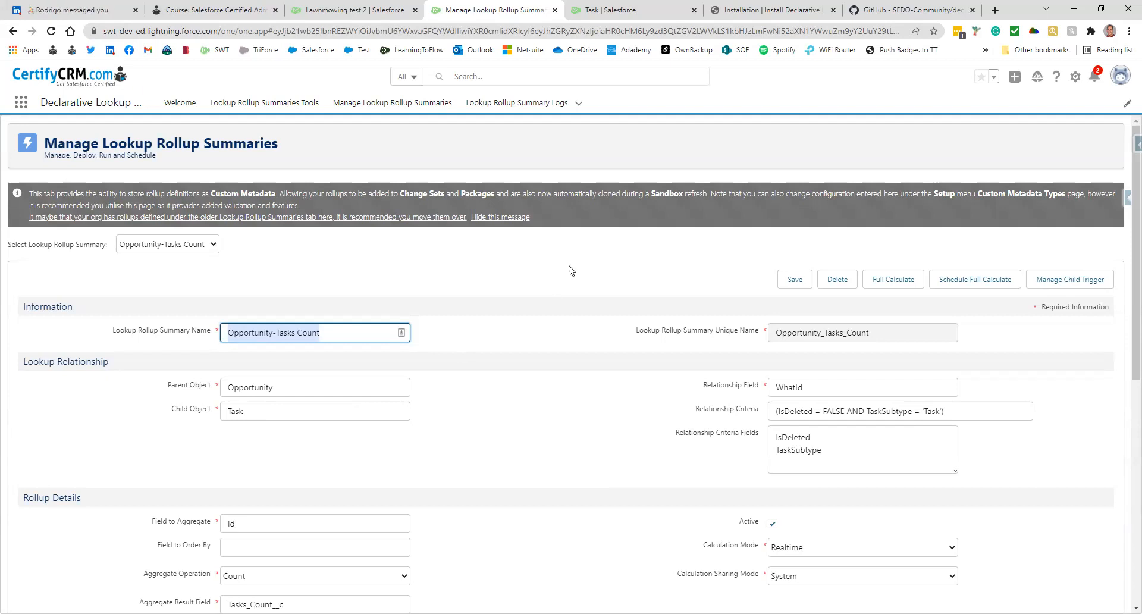
View the Lookup Rollup Summary Logs and open the first log's parent Opportunity record in a separate browser tab
click(510, 105)
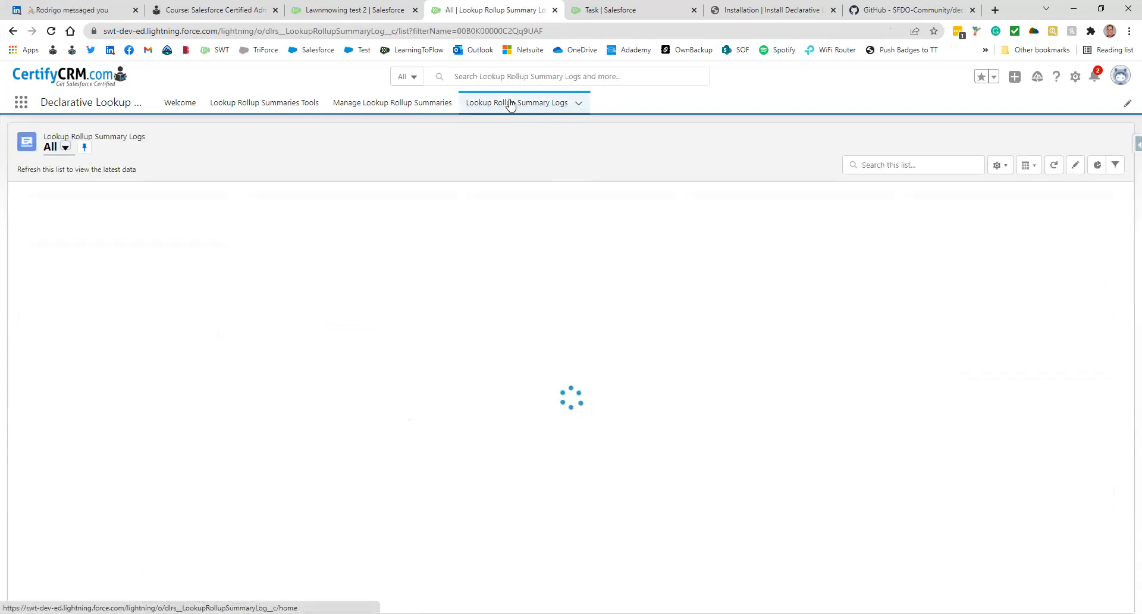
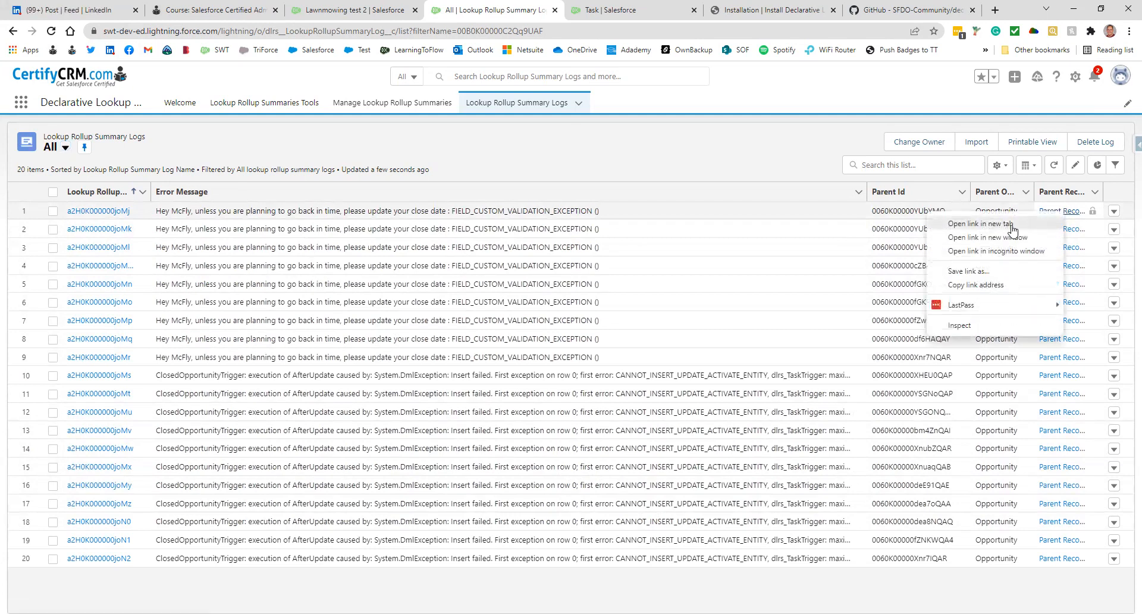
click(1035, 223)
click(669, 10)
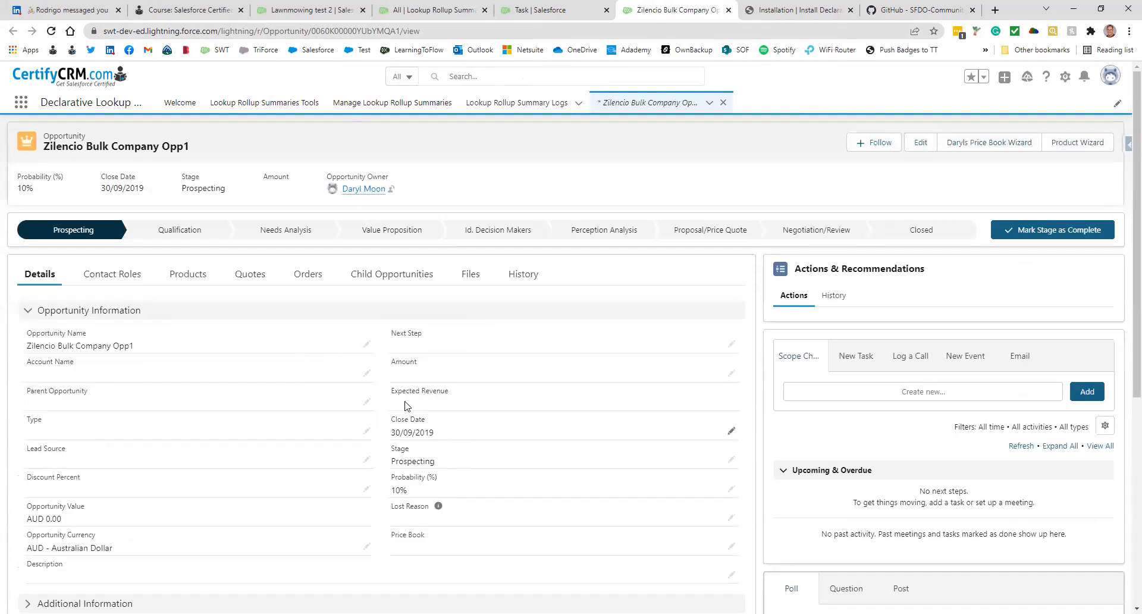
Set the Zilencio Bulk Company Opp1 opportunity's close date to 29/09/2022 and save the record
click(731, 430)
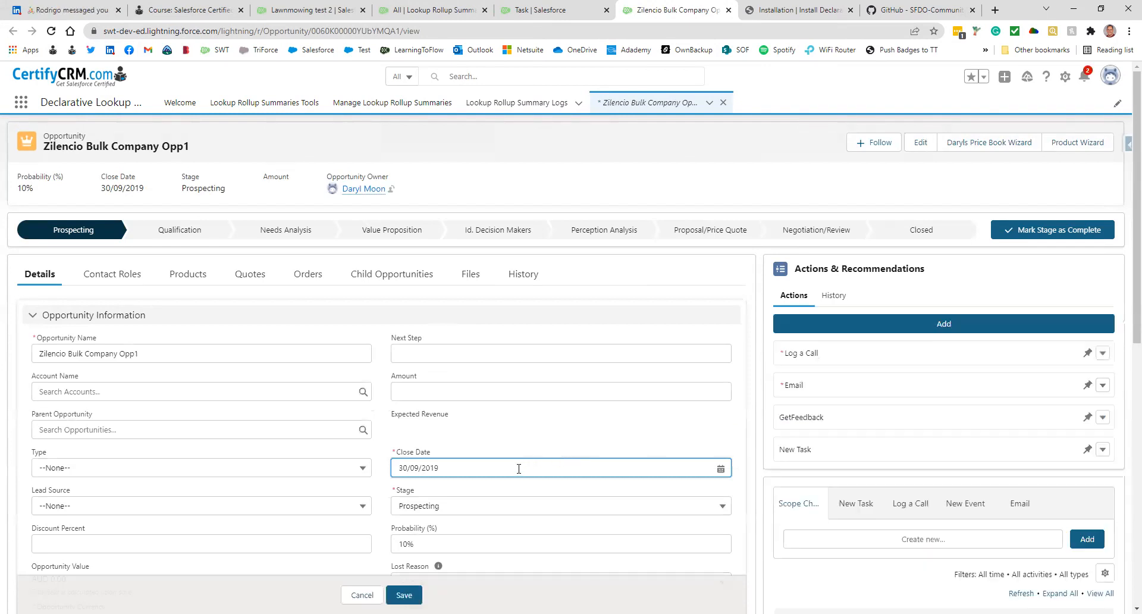
click(666, 469)
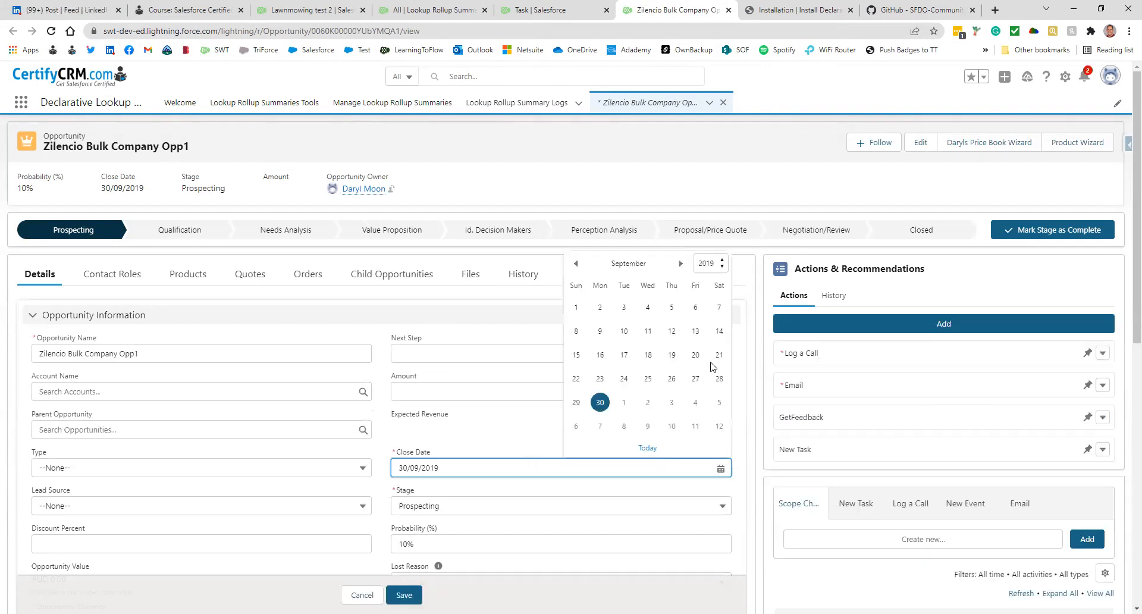
click(723, 263)
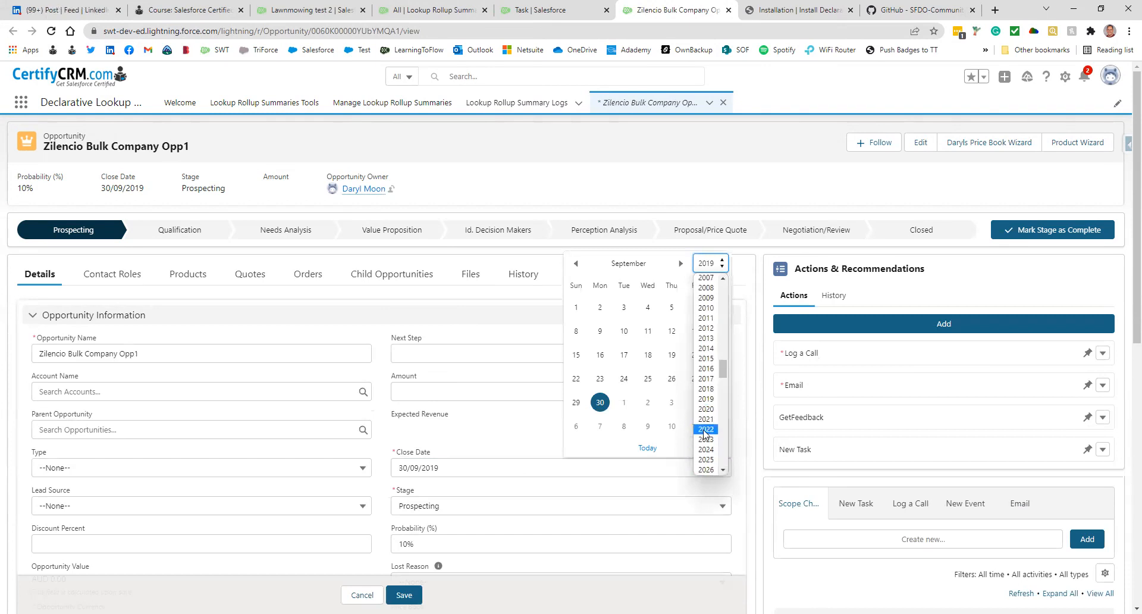
click(707, 429)
click(404, 595)
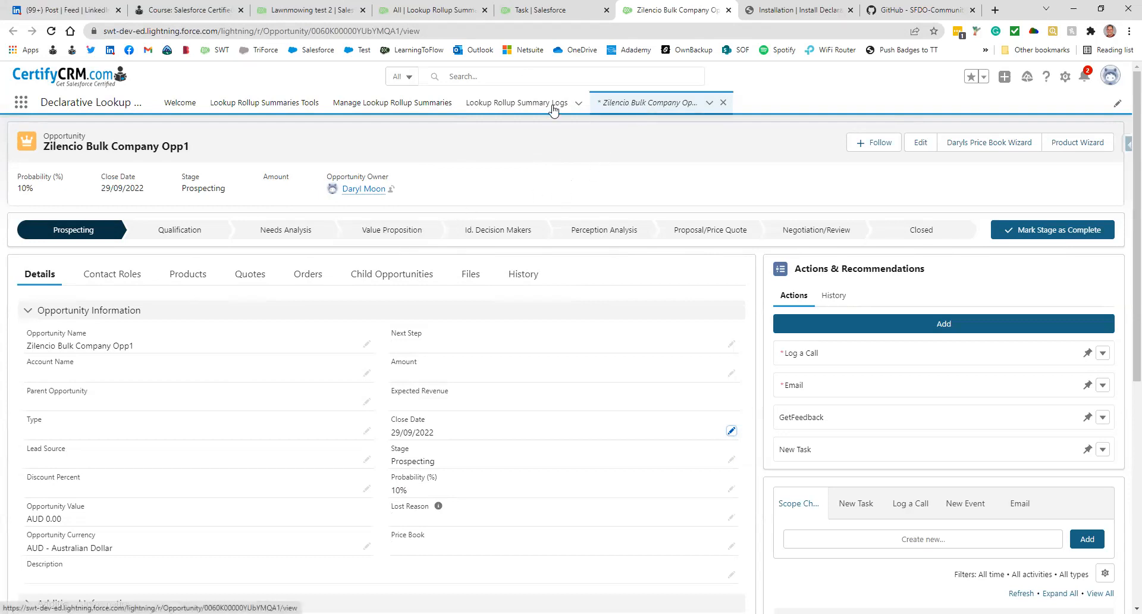
Select all entries in the Lookup Rollup Summary Logs list and delete them
click(535, 107)
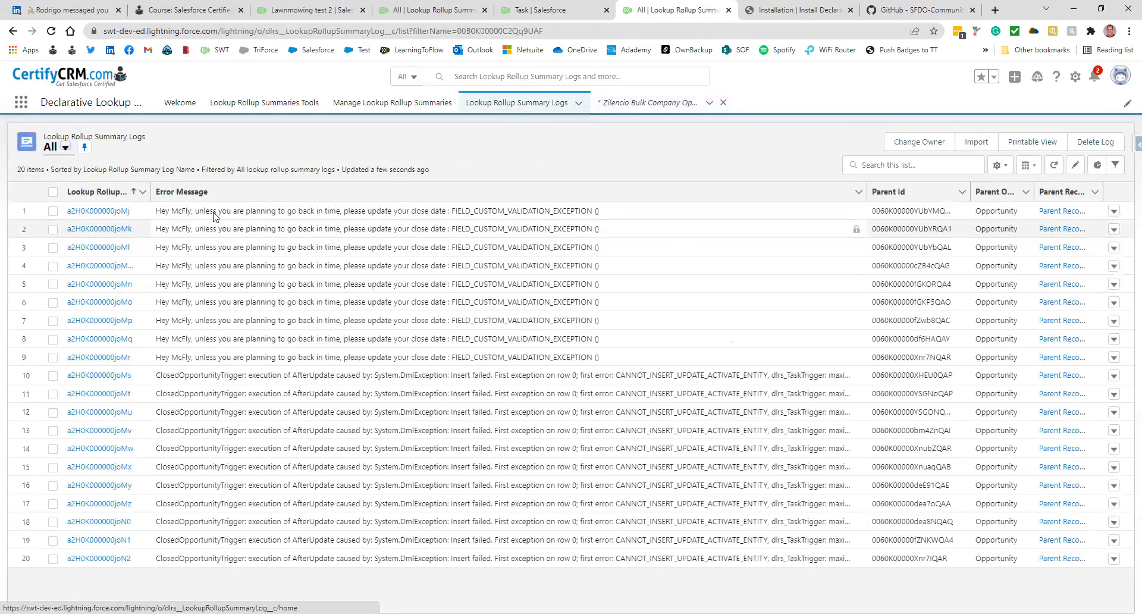
click(51, 190)
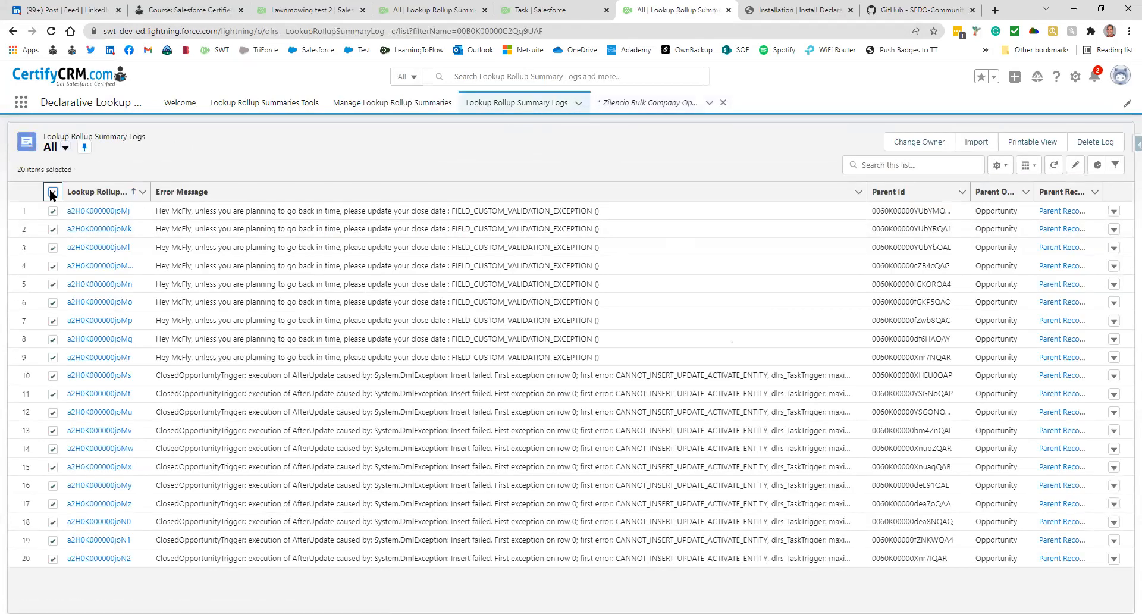
click(1096, 142)
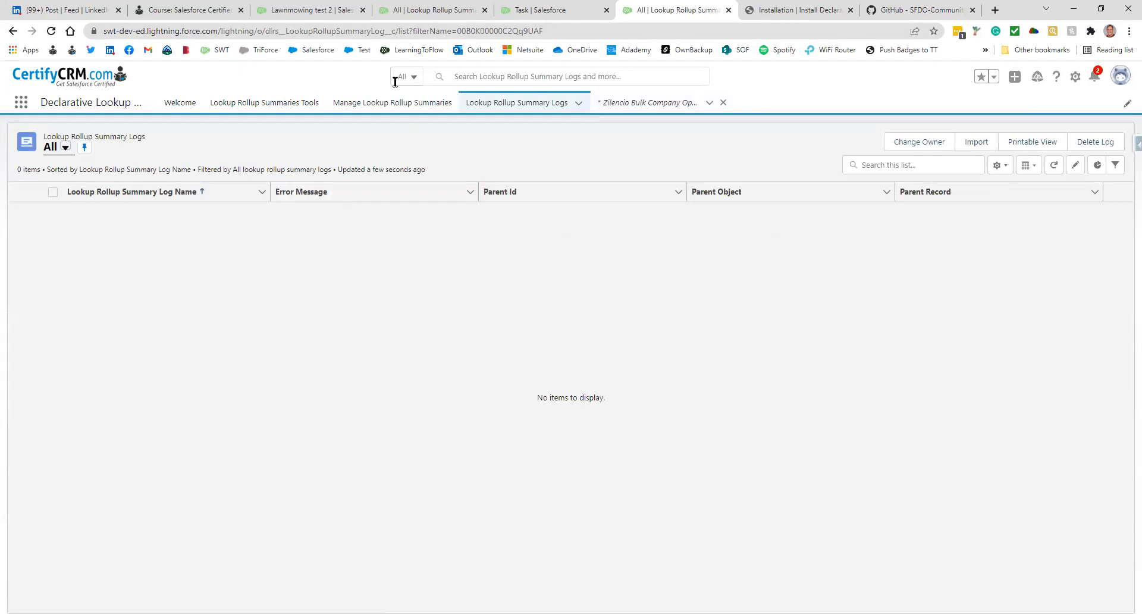
Open the Opportunity-Calls Count rollup in Manage Lookup Rollup Summaries and run its full calculate job without a filter
click(381, 103)
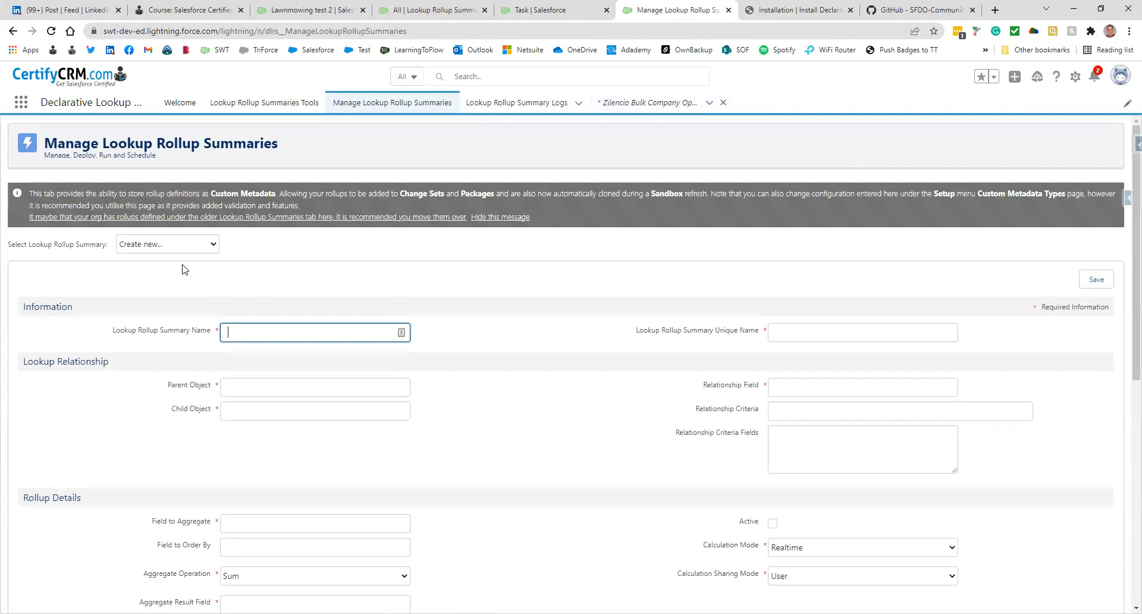
click(168, 244)
click(182, 269)
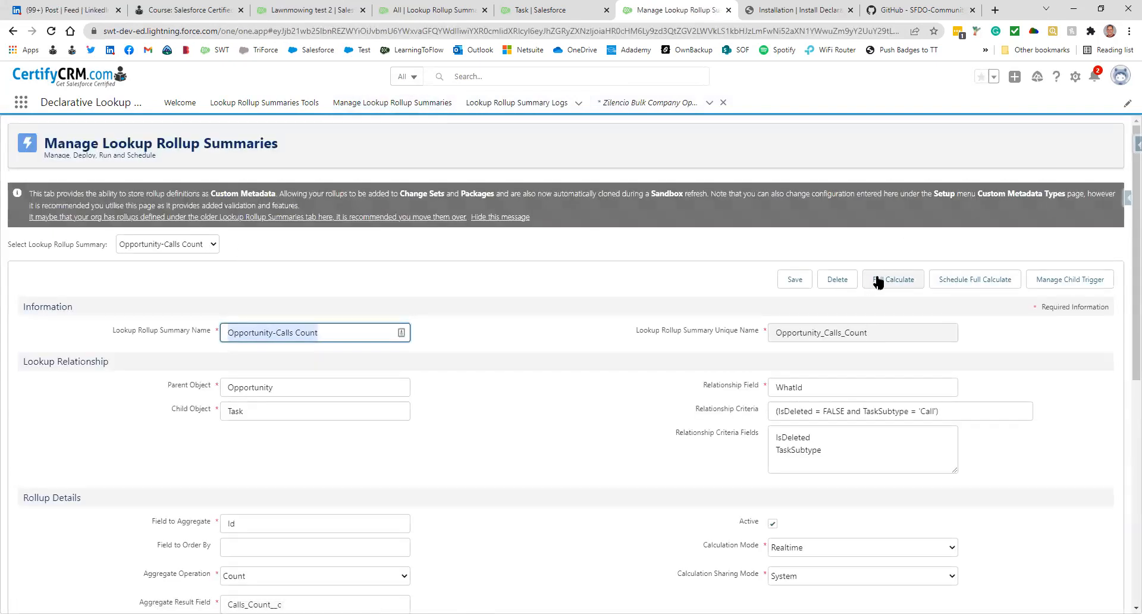
click(879, 281)
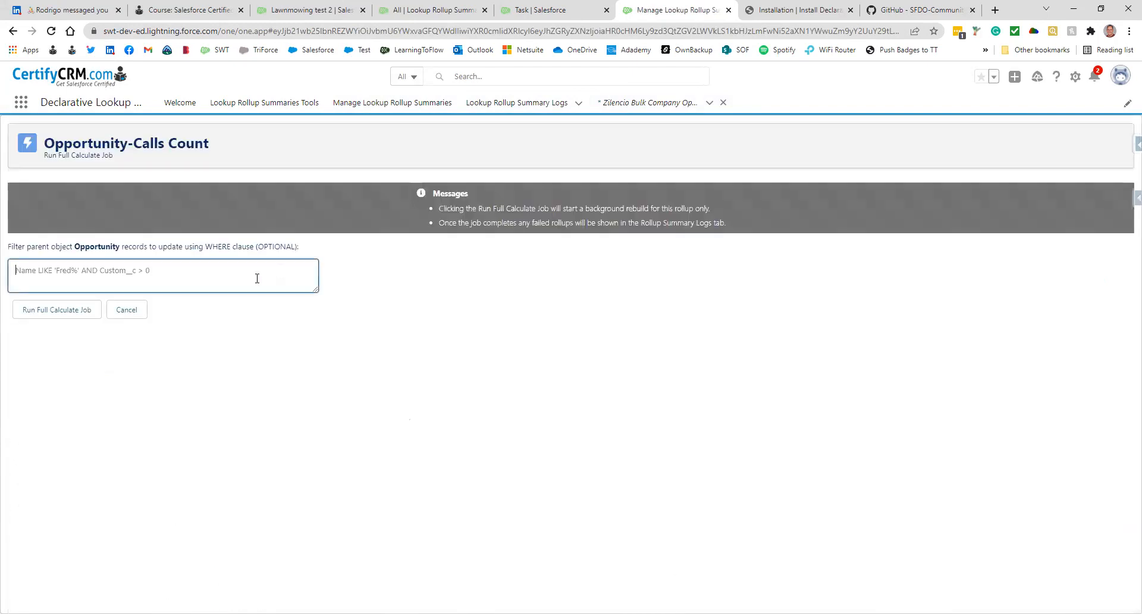
click(67, 310)
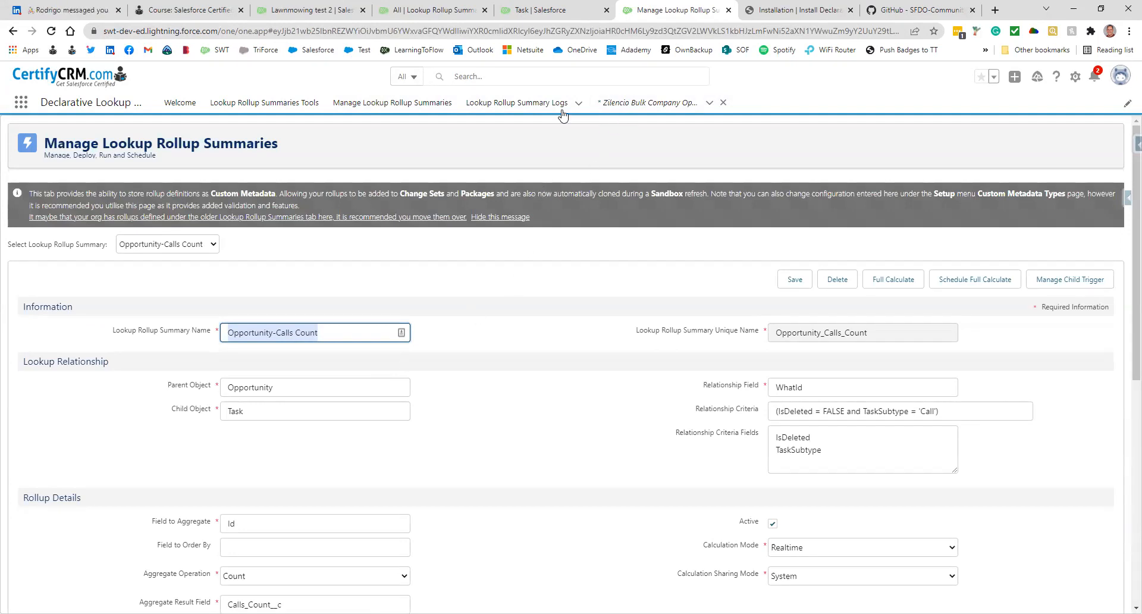
Refresh the Lookup Rollup Summary Logs list to check for new errors, and close the Zilencio opportunity's workspace tab
click(538, 106)
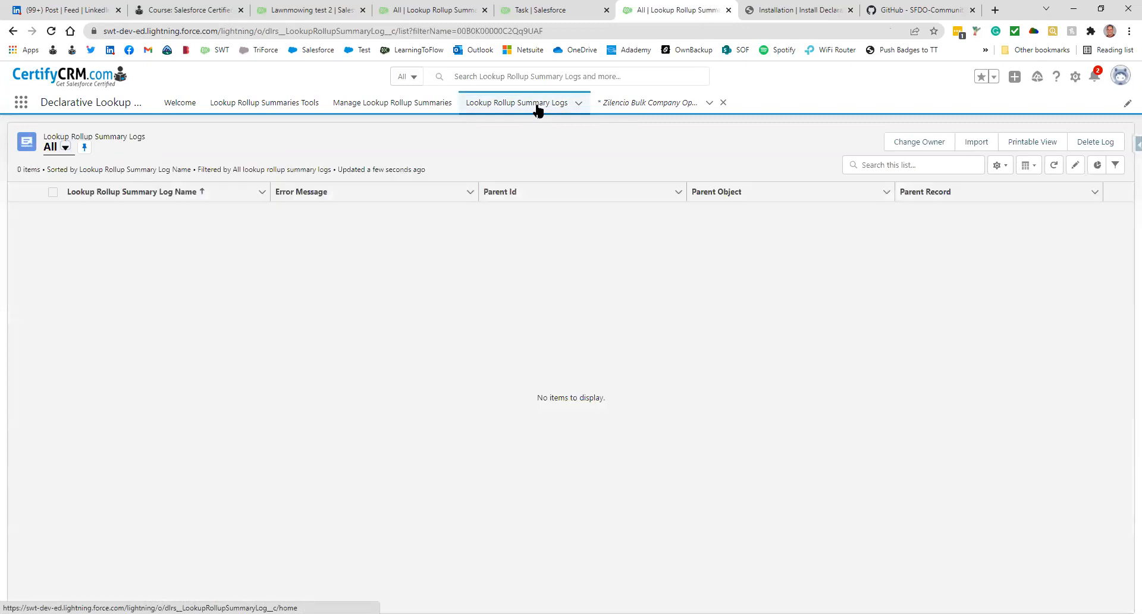
click(1057, 168)
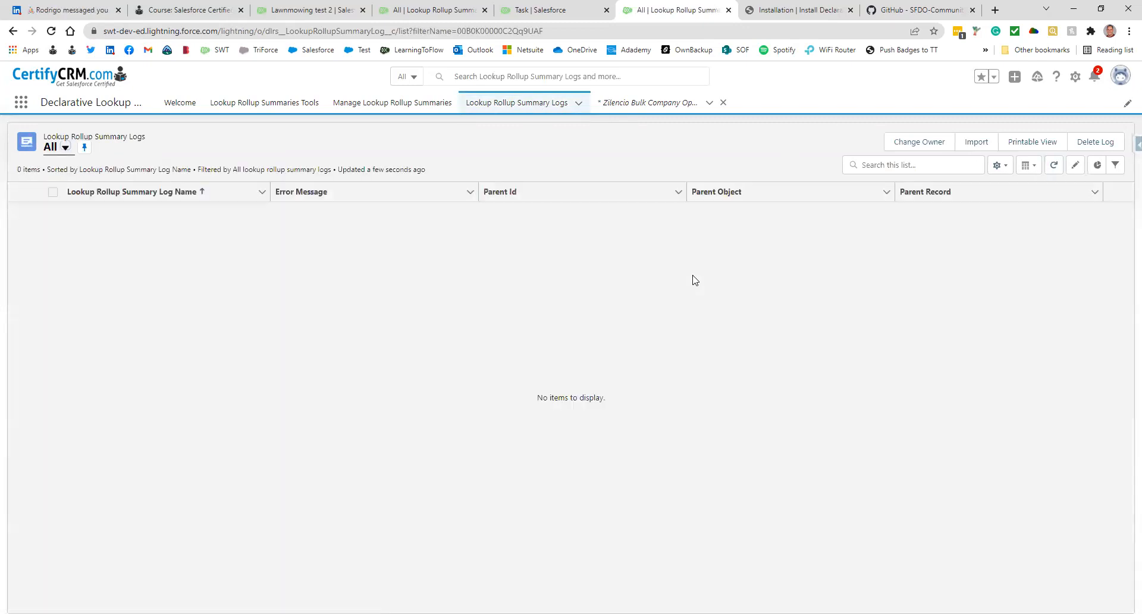
click(724, 102)
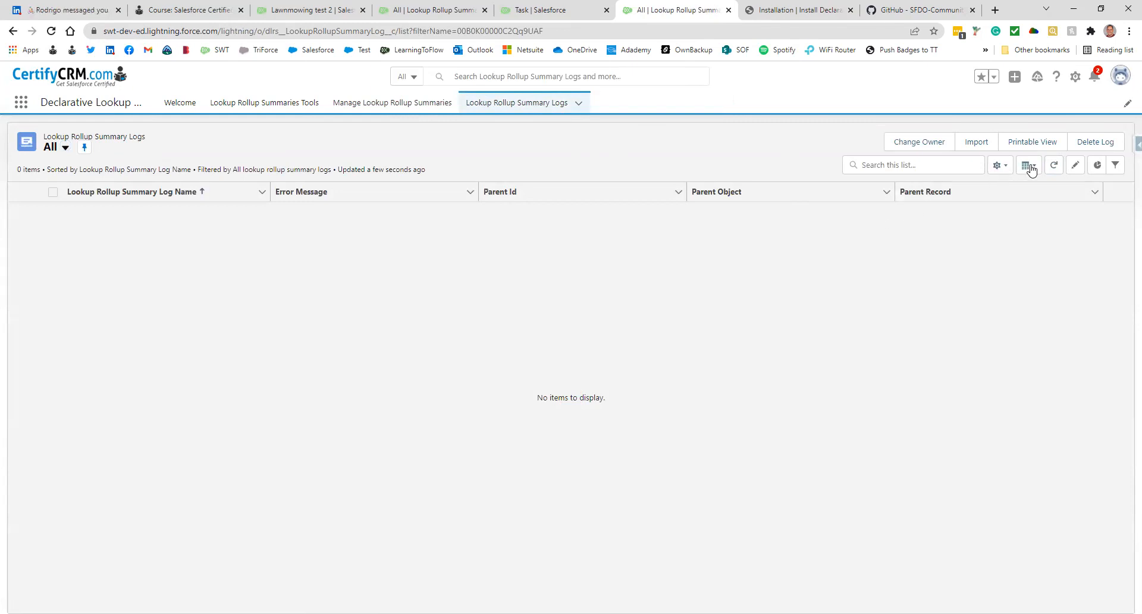
click(1054, 167)
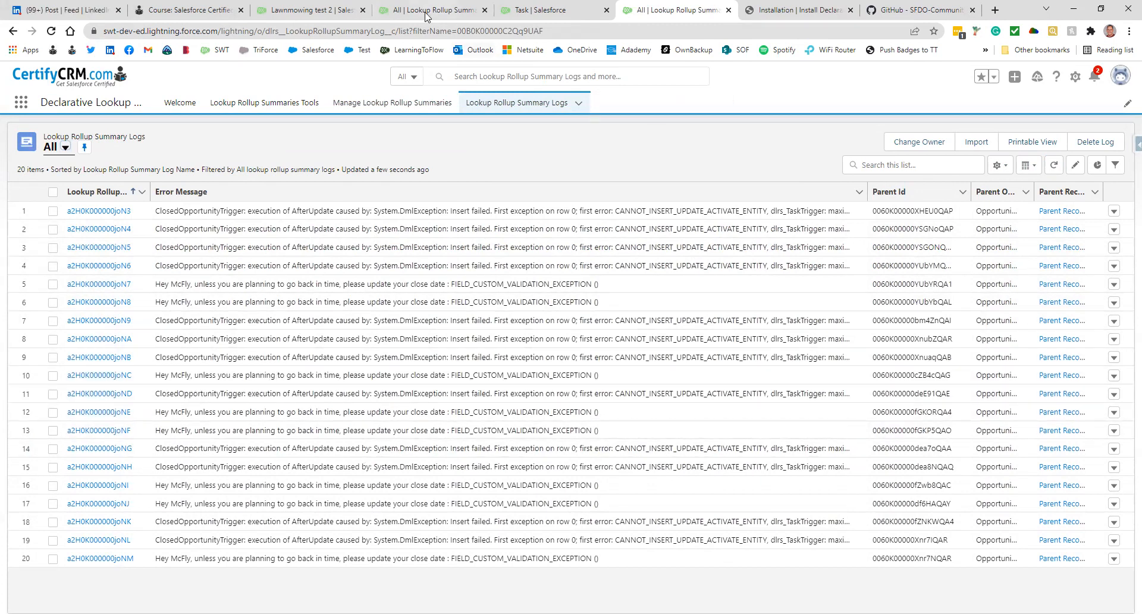
Reload the Lawnmowing test 2 opportunity and examine its email, call and task counts and scores under System Information
click(298, 10)
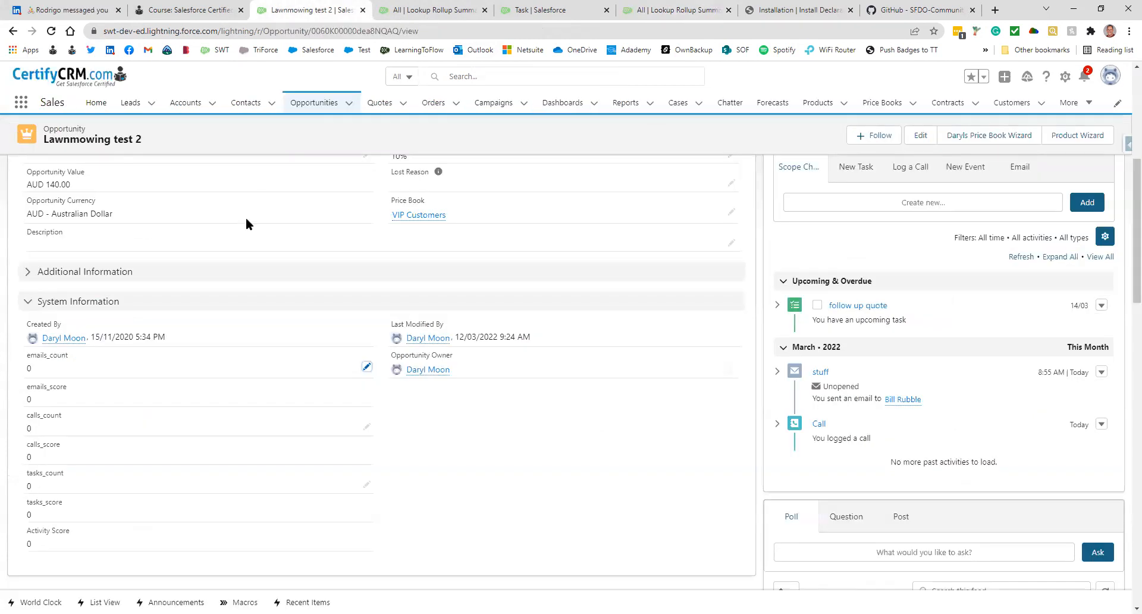
scroll(268, 274, up, 1)
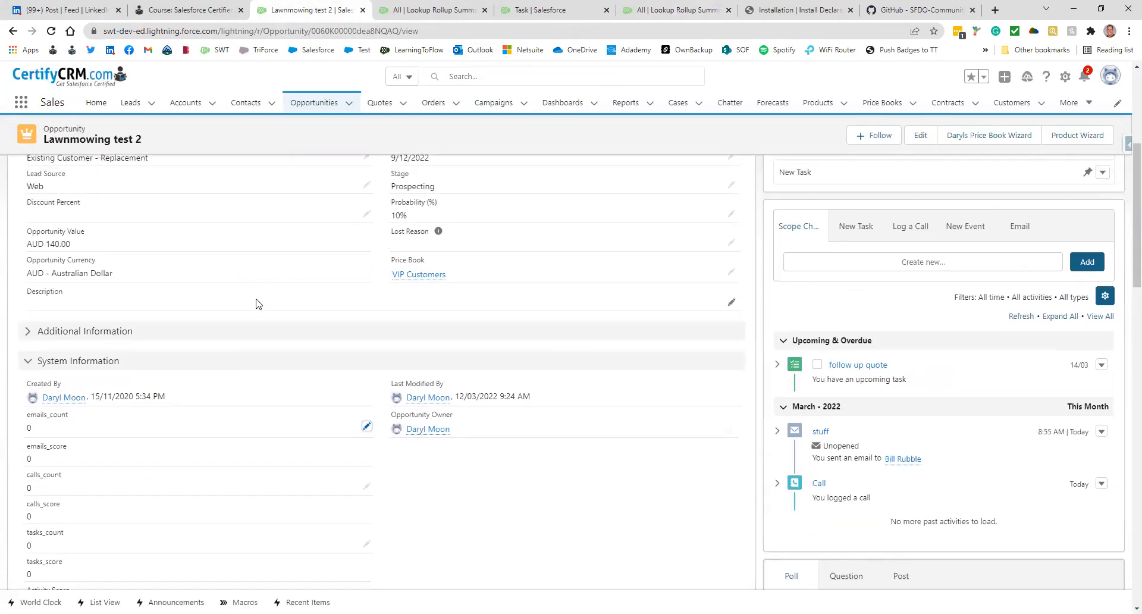
scroll(258, 303, down, 1)
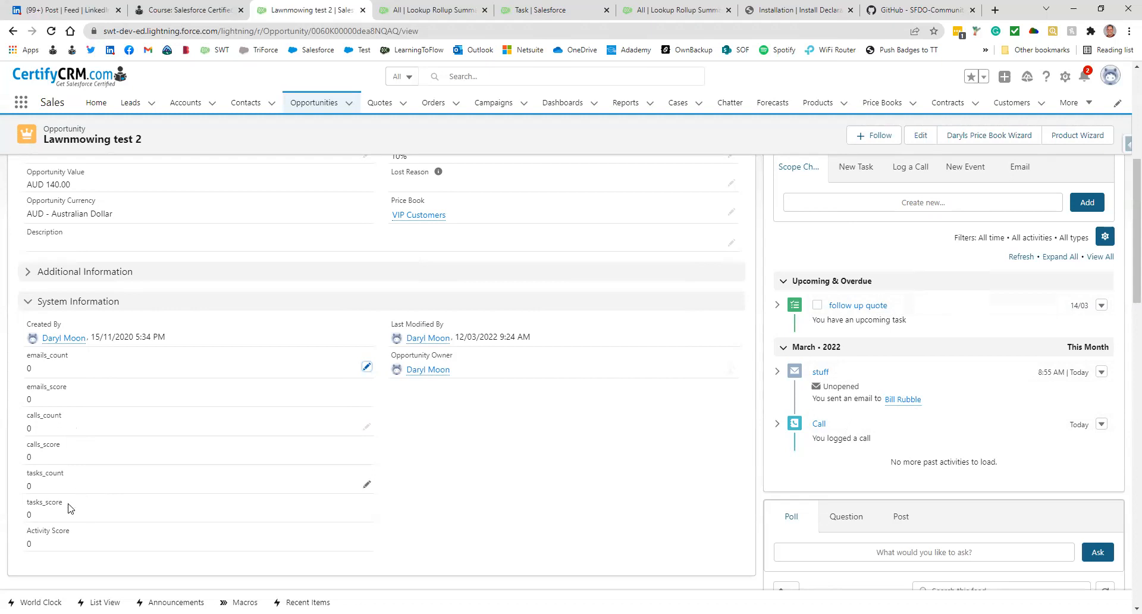
key(F5)
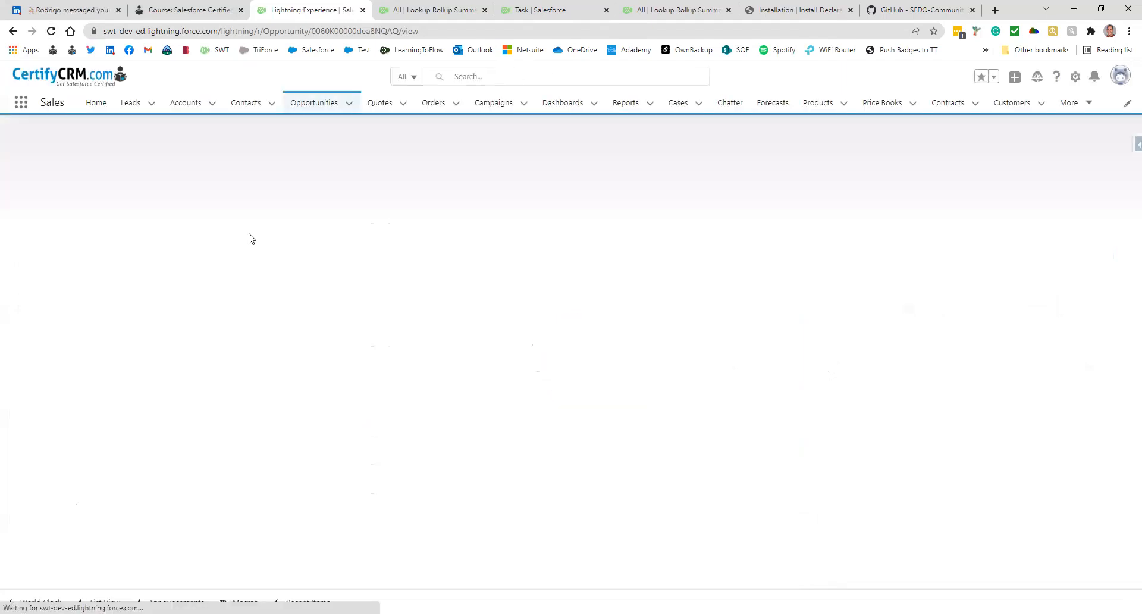
scroll(256, 361, down, 7)
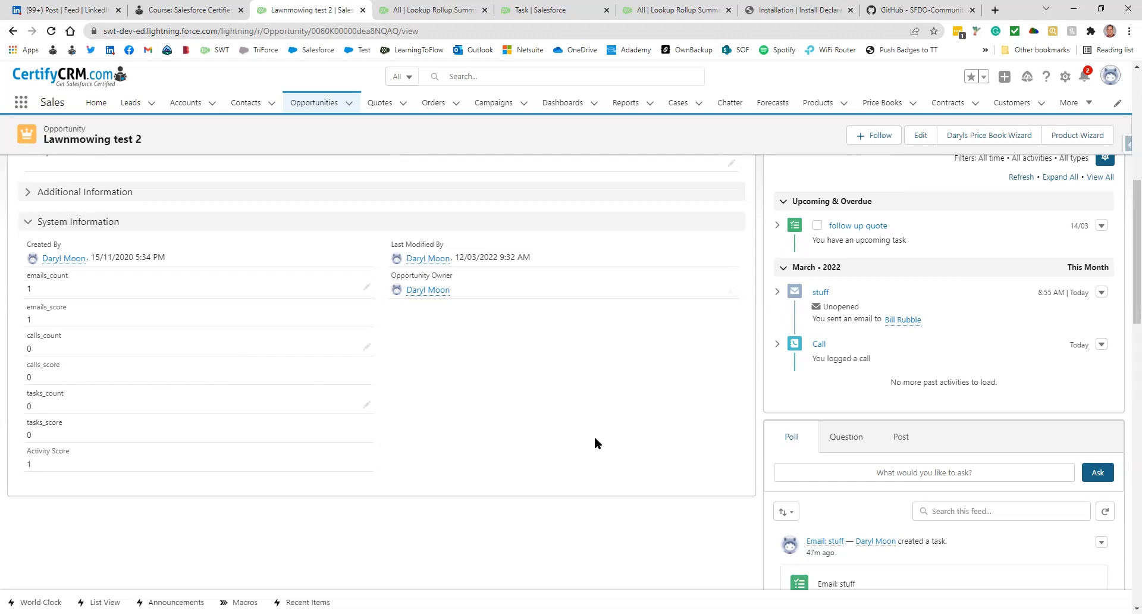
scroll(586, 438, up, 2)
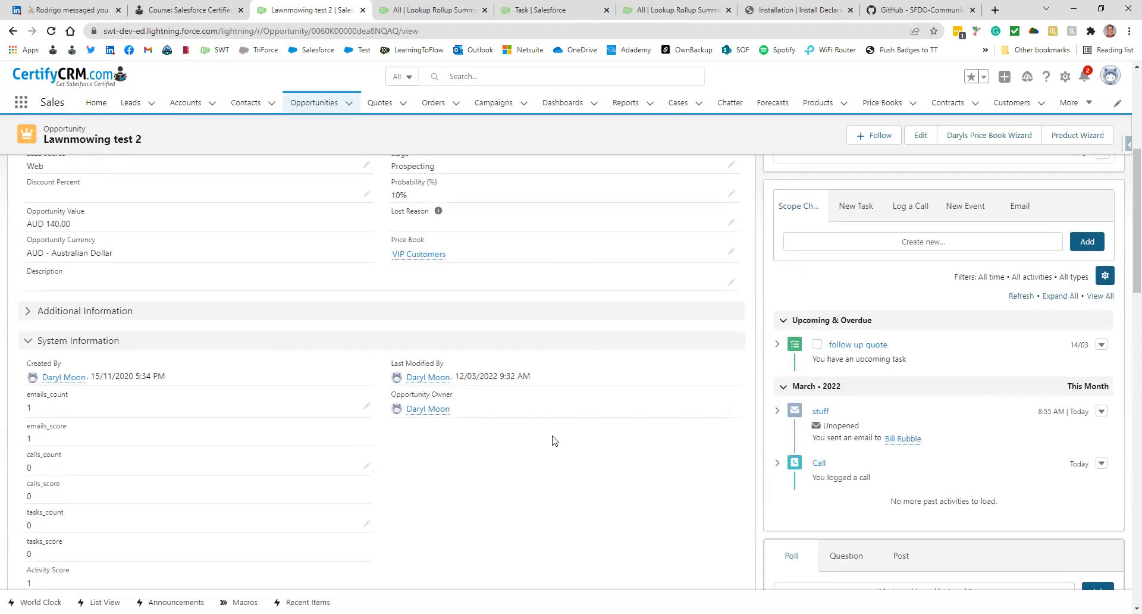
scroll(553, 441, up, 5)
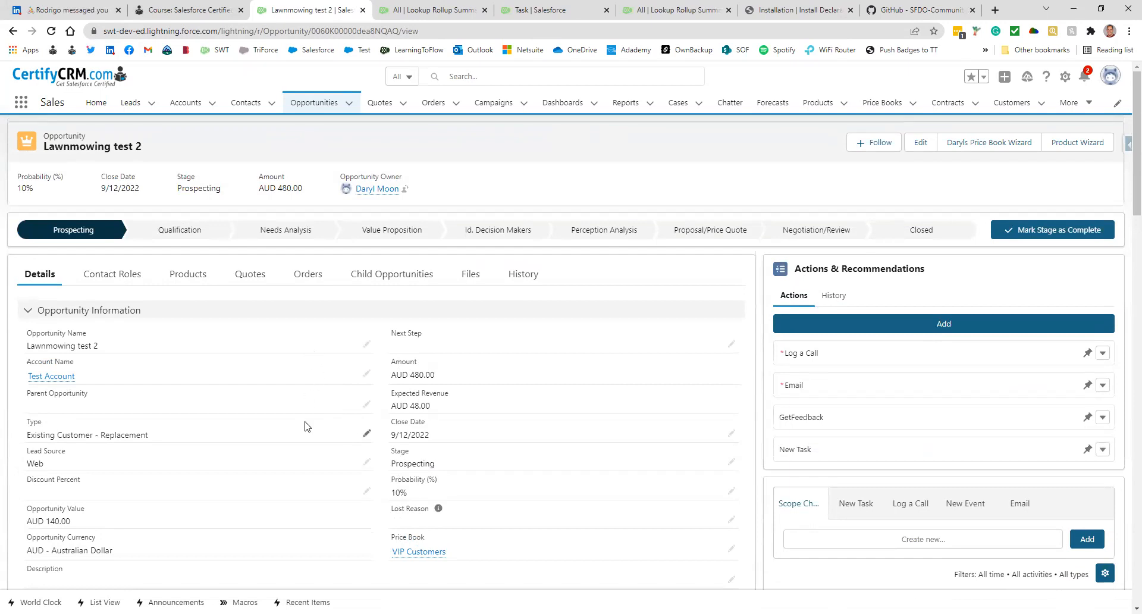
Set the Lawnmowing test 2 opportunity's description to ".", save it and check the activity count fields
scroll(307, 432, down, 2)
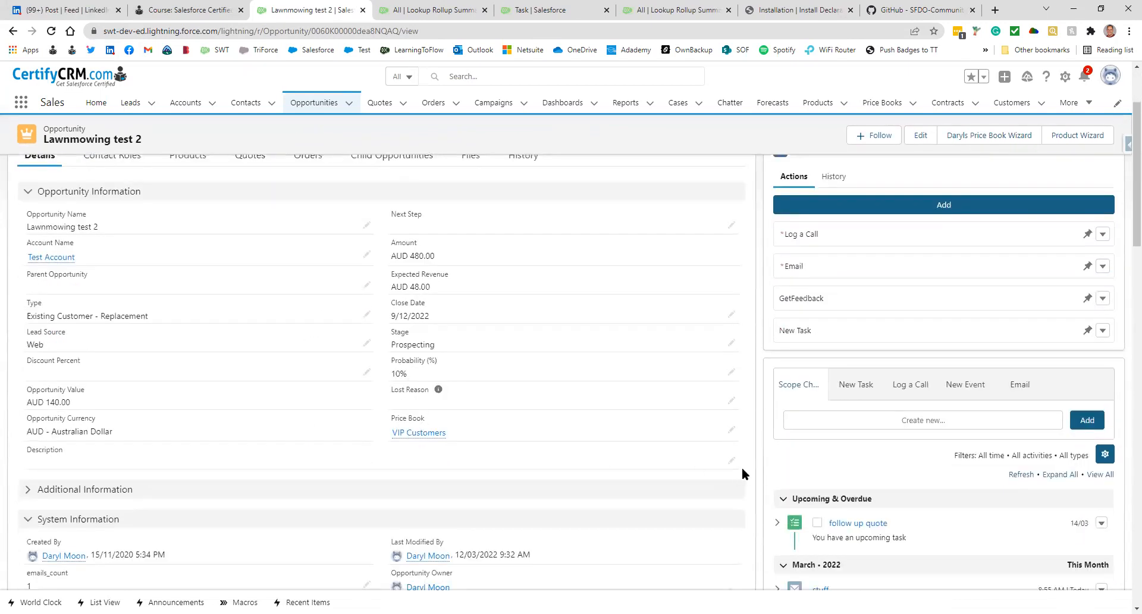
click(732, 463)
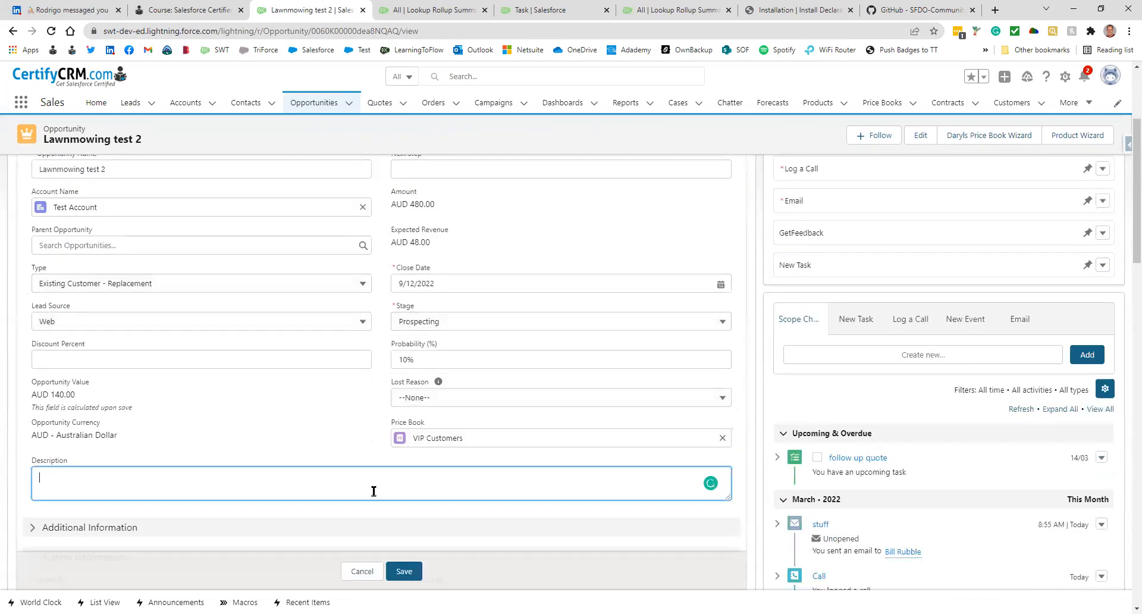
text(.)
click(404, 570)
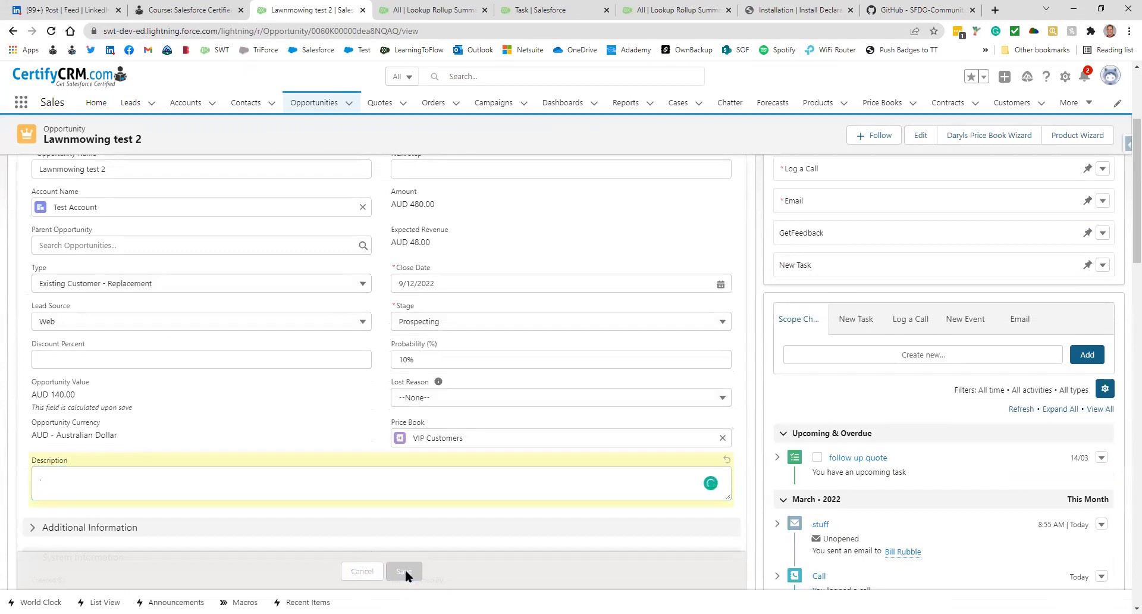
scroll(286, 532, down, 3)
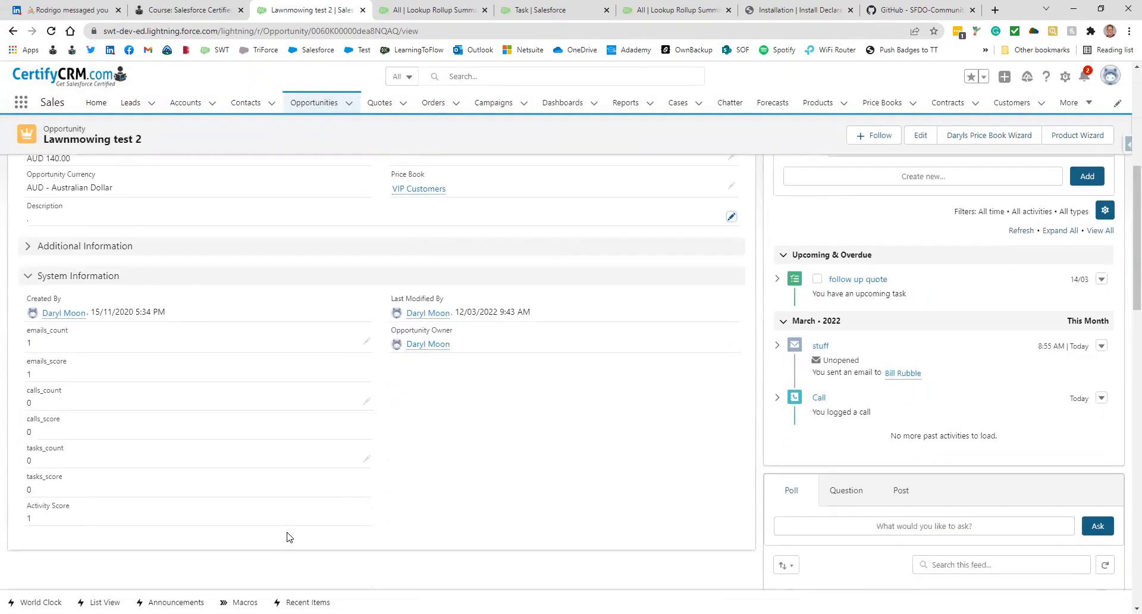
scroll(291, 538, up, 1)
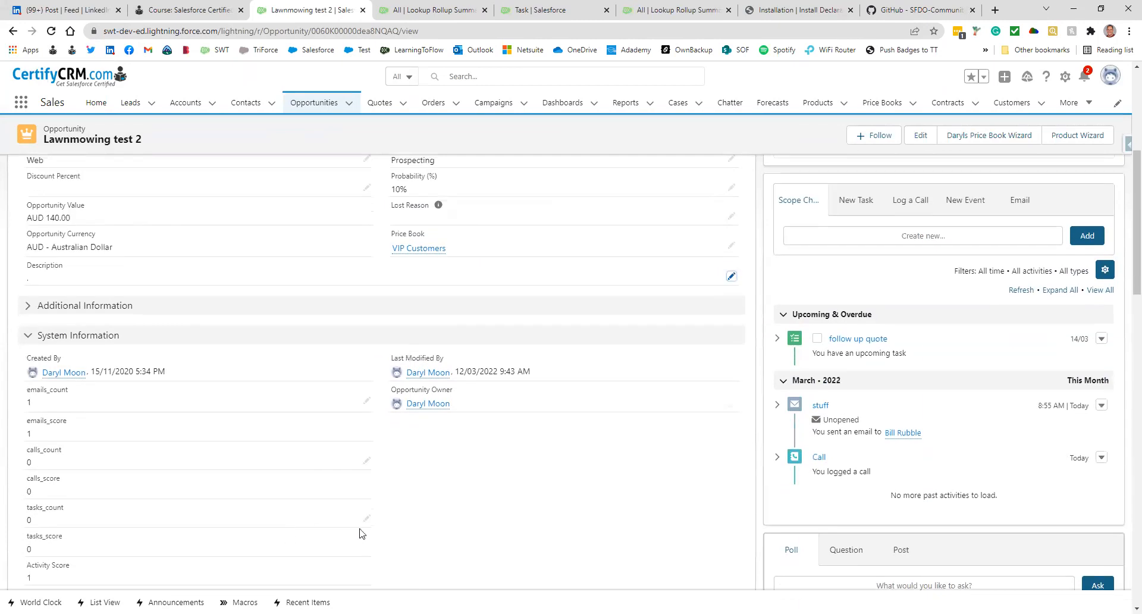
Create and save a new task with the subject "test task" on the Lawnmowing test 2 opportunity
scroll(437, 518, up, 1)
scroll(437, 518, up, 3)
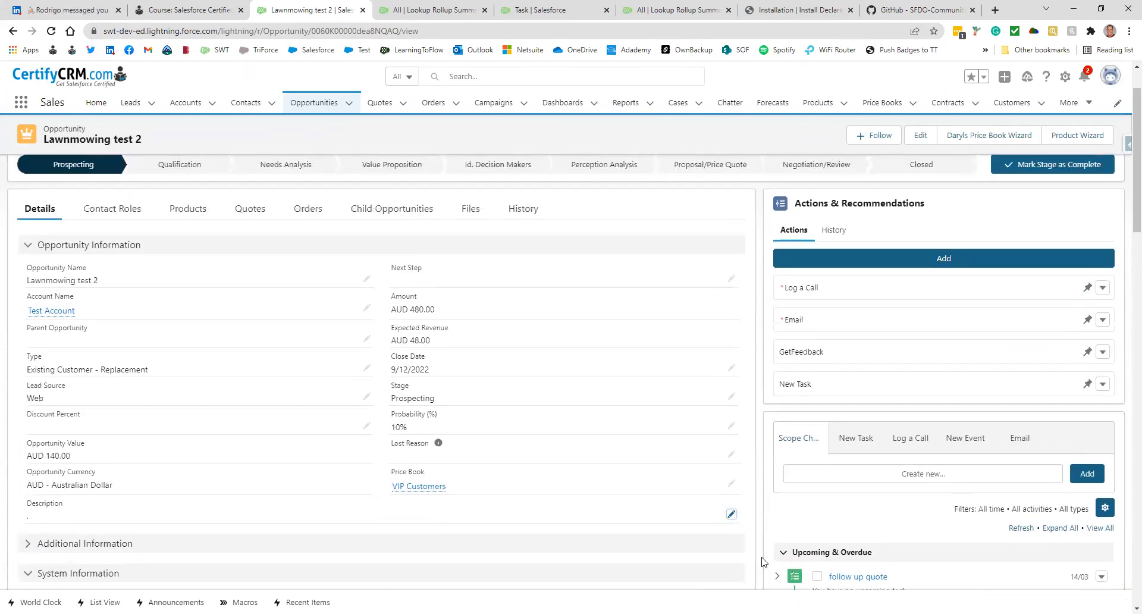
click(858, 444)
click(822, 474)
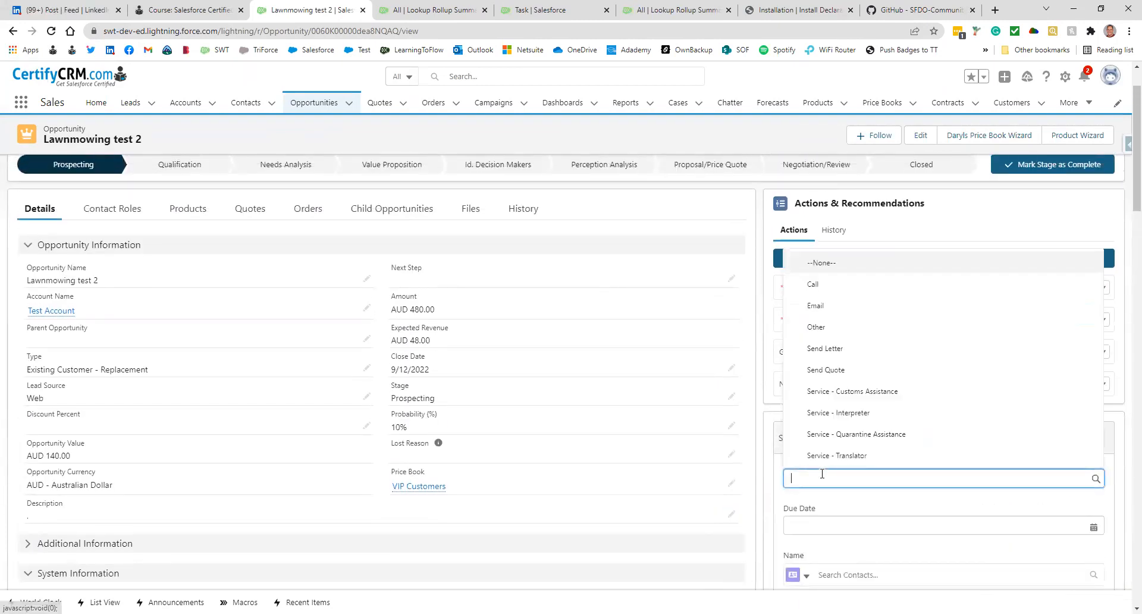
text(test task)
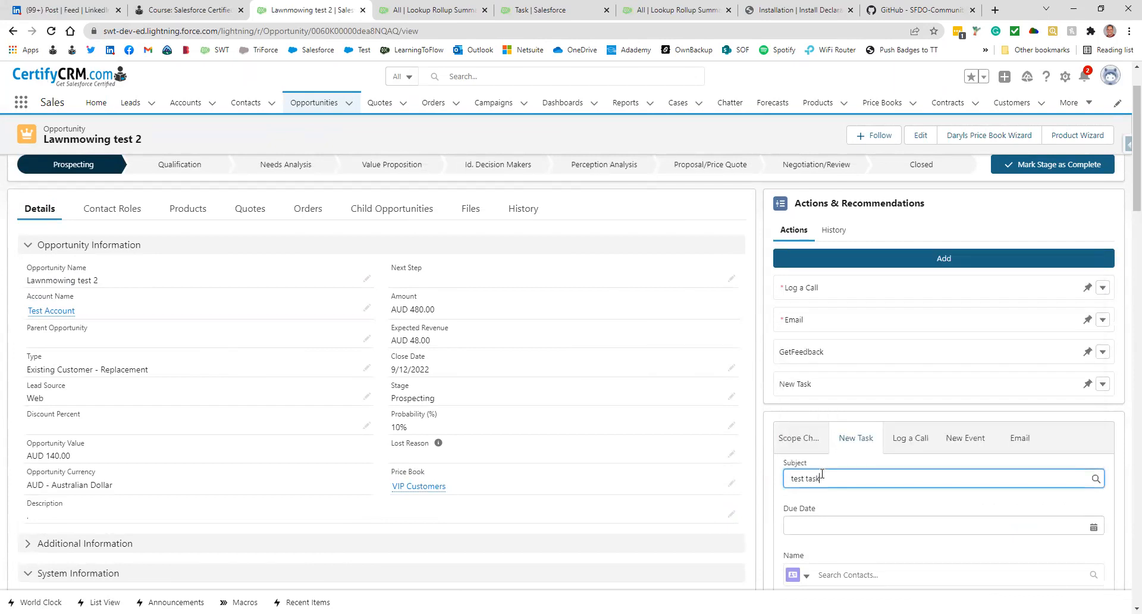
scroll(930, 543, down, 4)
click(1084, 545)
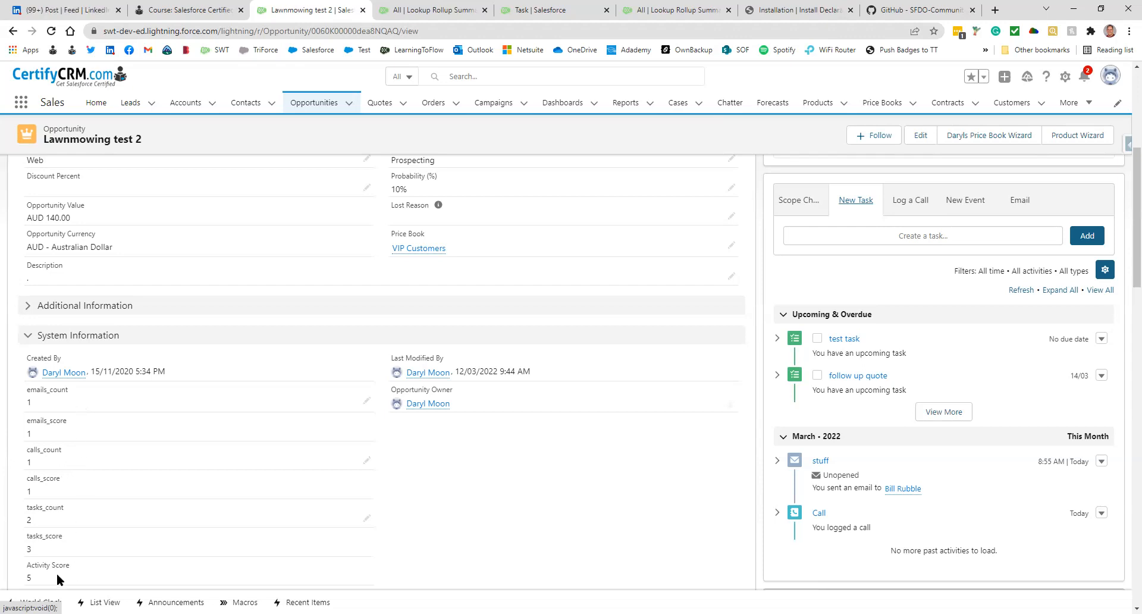
Switch to the browser tab with the Task object's setup and return to the Object Manager's full object list
scroll(208, 545, up, 5)
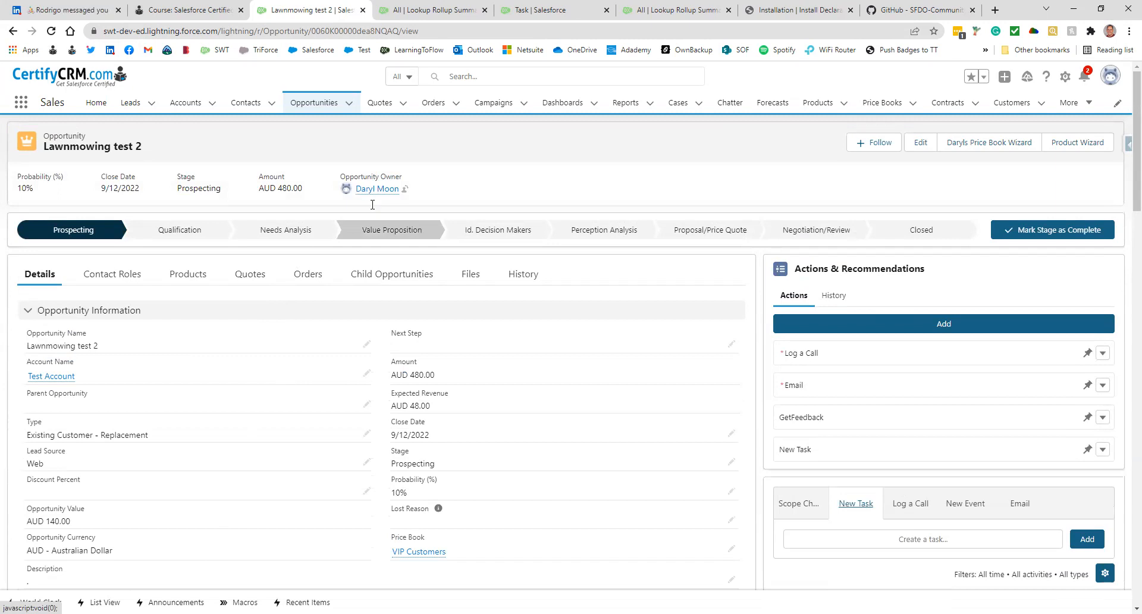
click(426, 11)
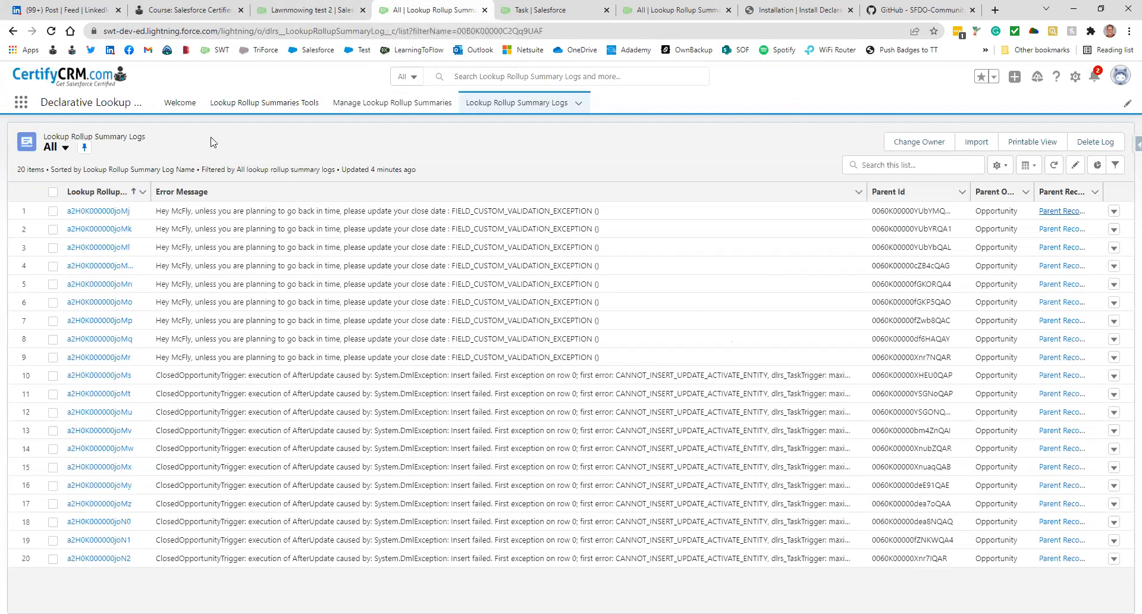
click(545, 10)
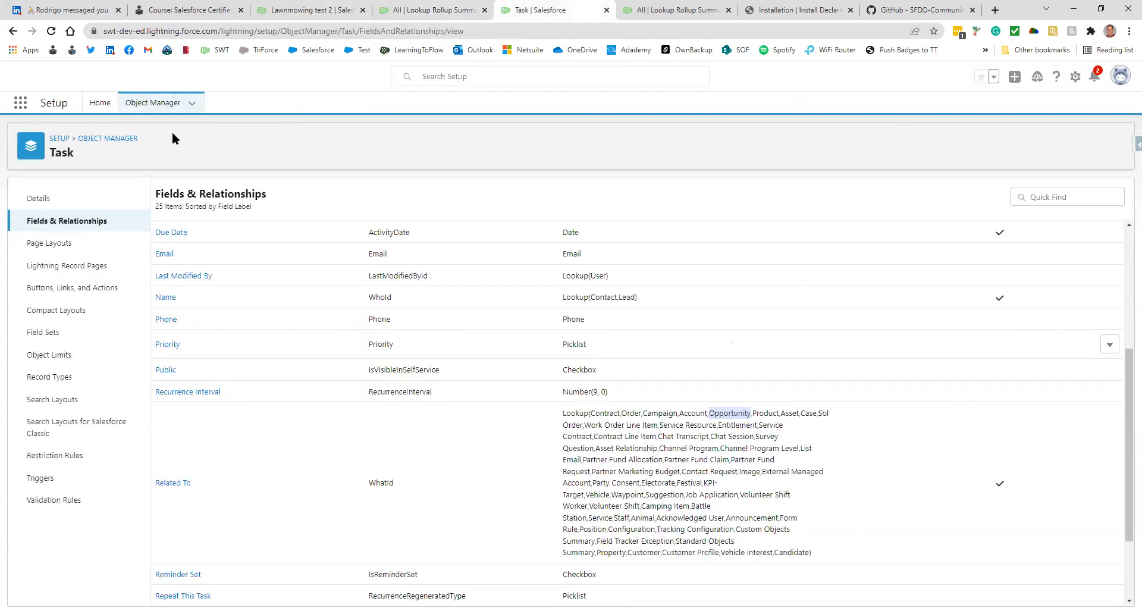
click(123, 141)
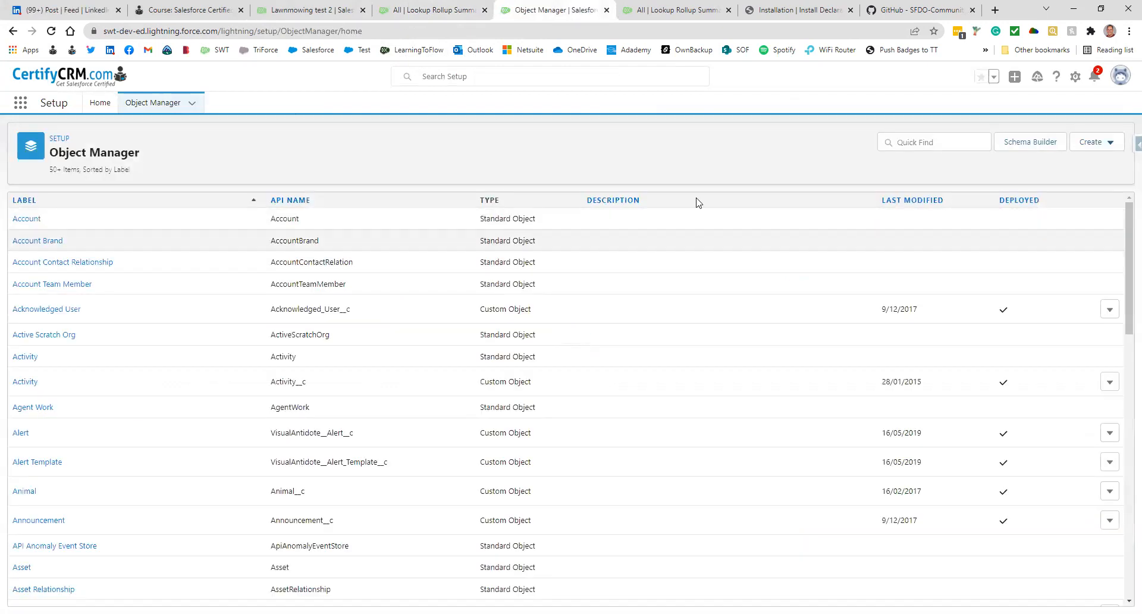
Find the Opportunity object with the search "opp", open its compact layouts and check which one is assigned as primary
click(907, 142)
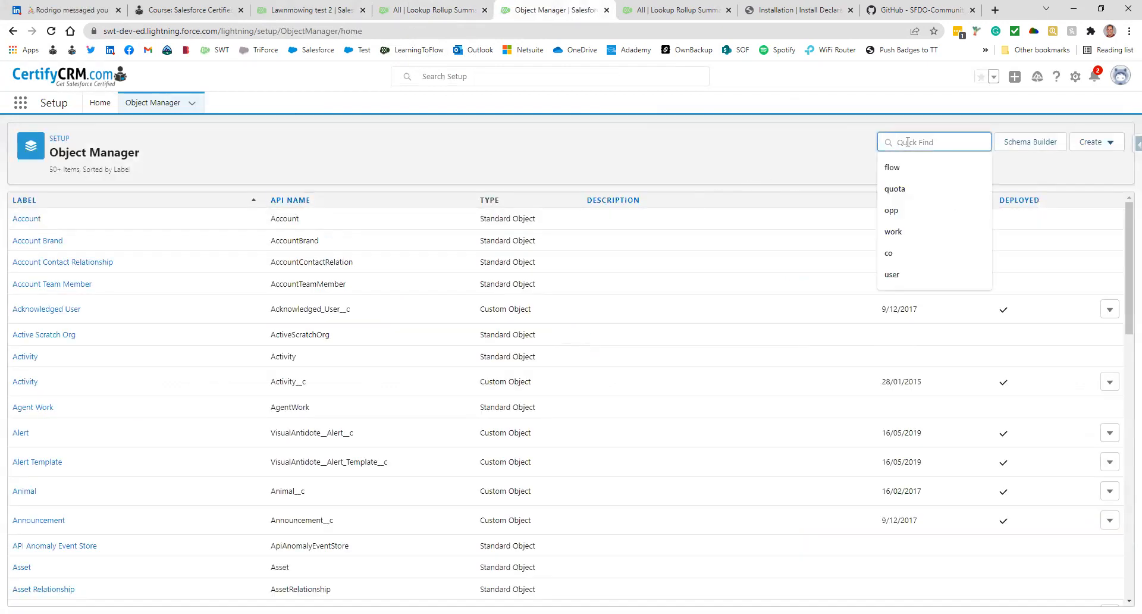
text(opp)
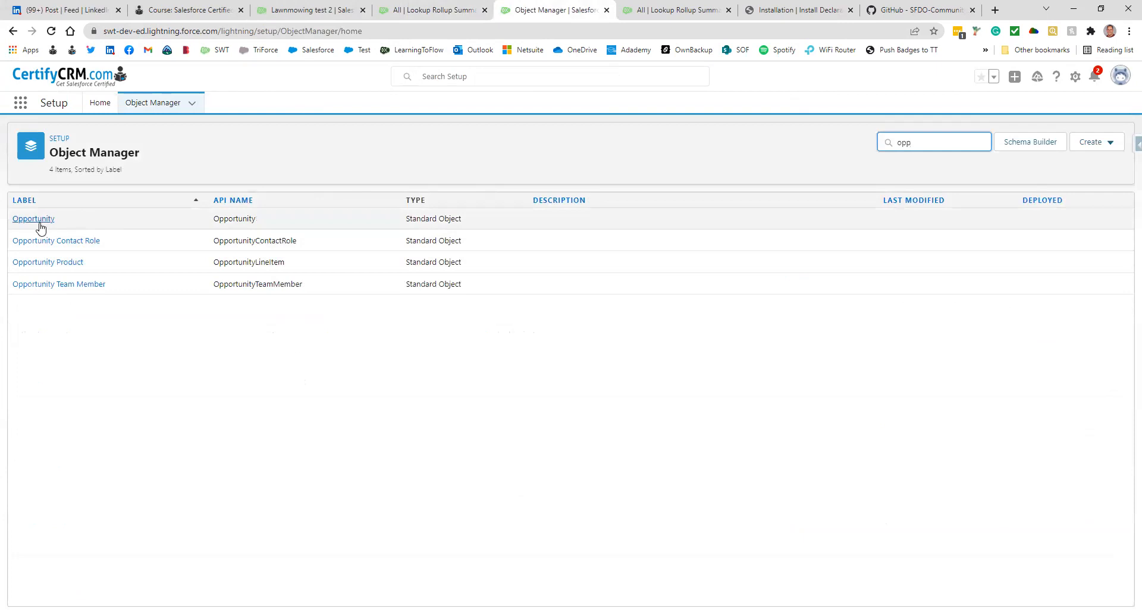
click(39, 223)
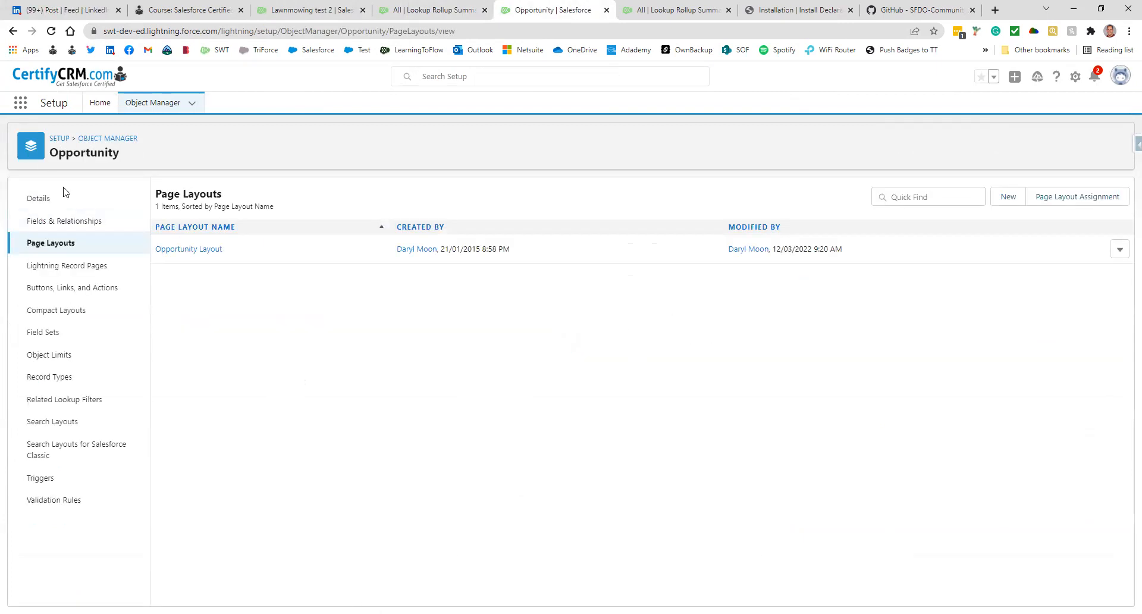
click(59, 316)
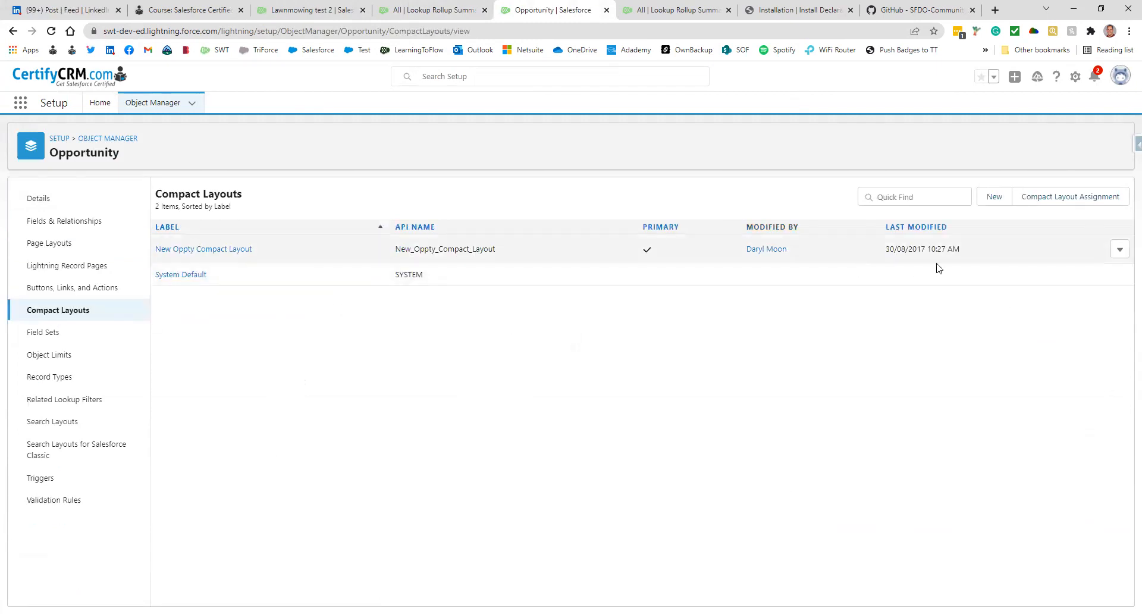
click(1048, 197)
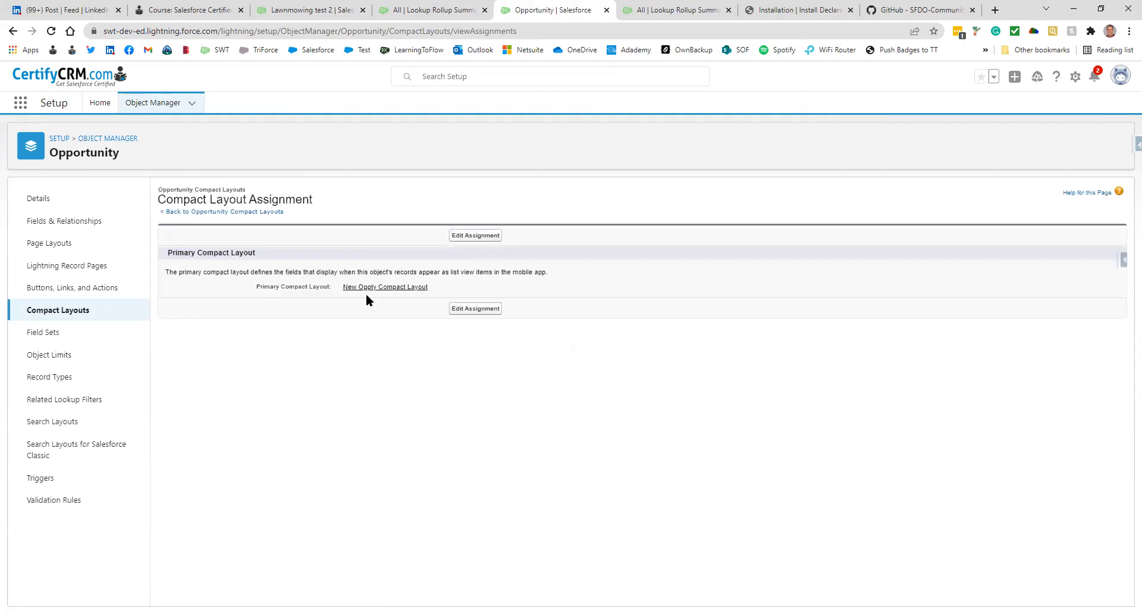
click(58, 310)
Add the Activity Score field to the end of the New Oppty Compact Layout's selected fields and save the layout
click(200, 253)
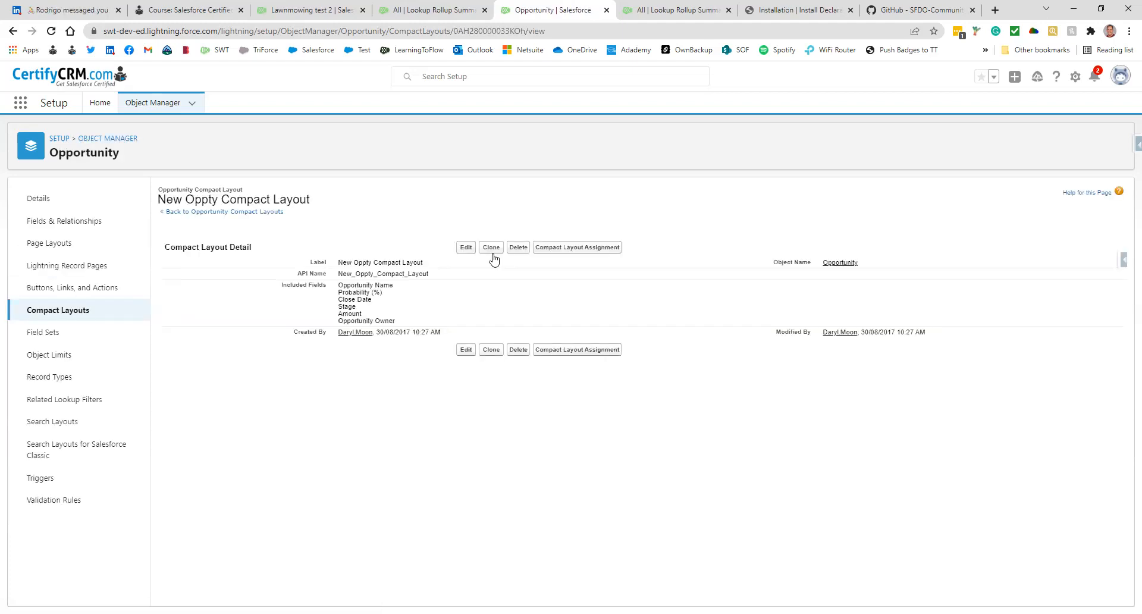
click(467, 250)
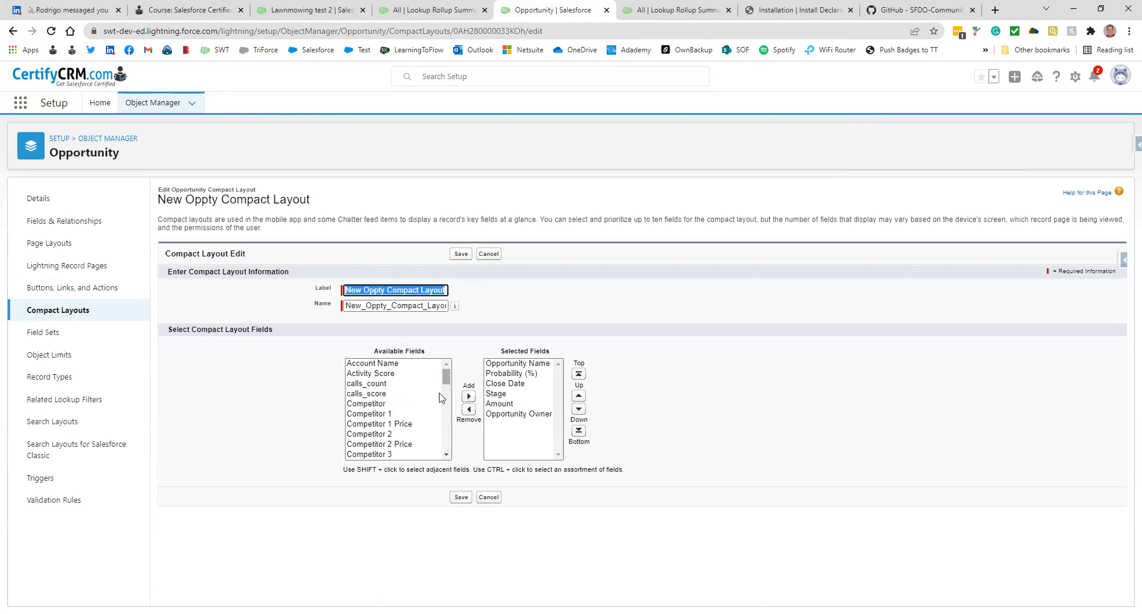
click(390, 375)
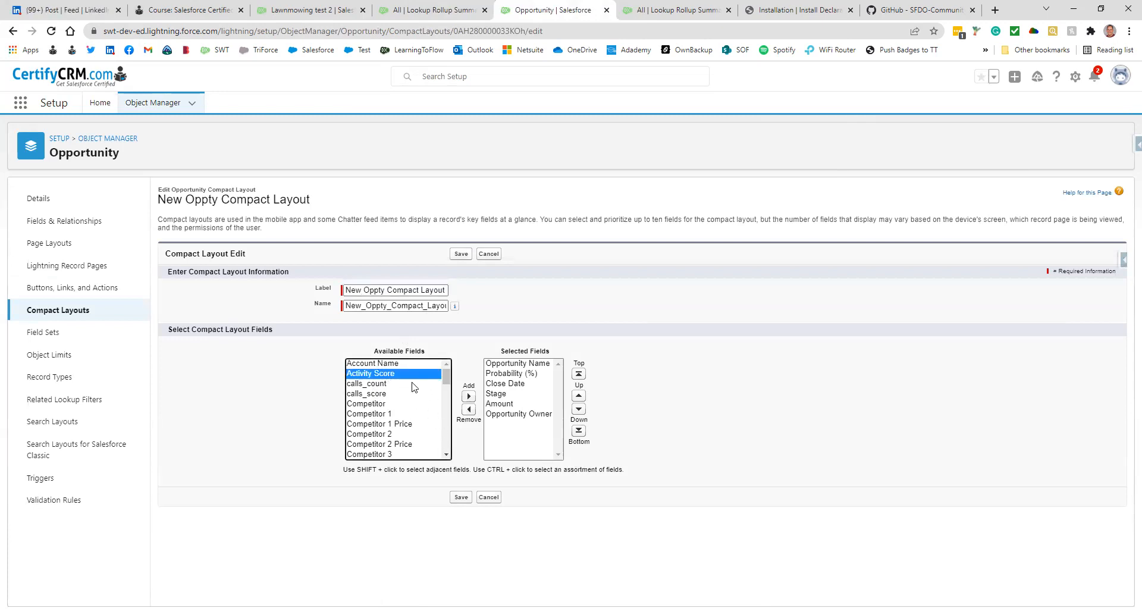
click(469, 396)
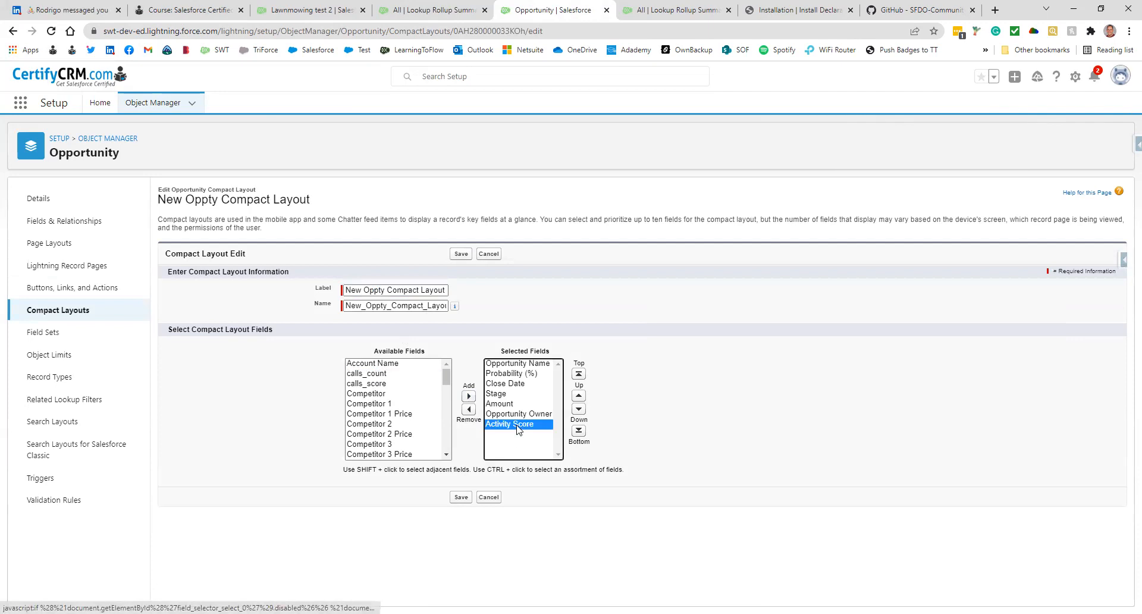
click(461, 497)
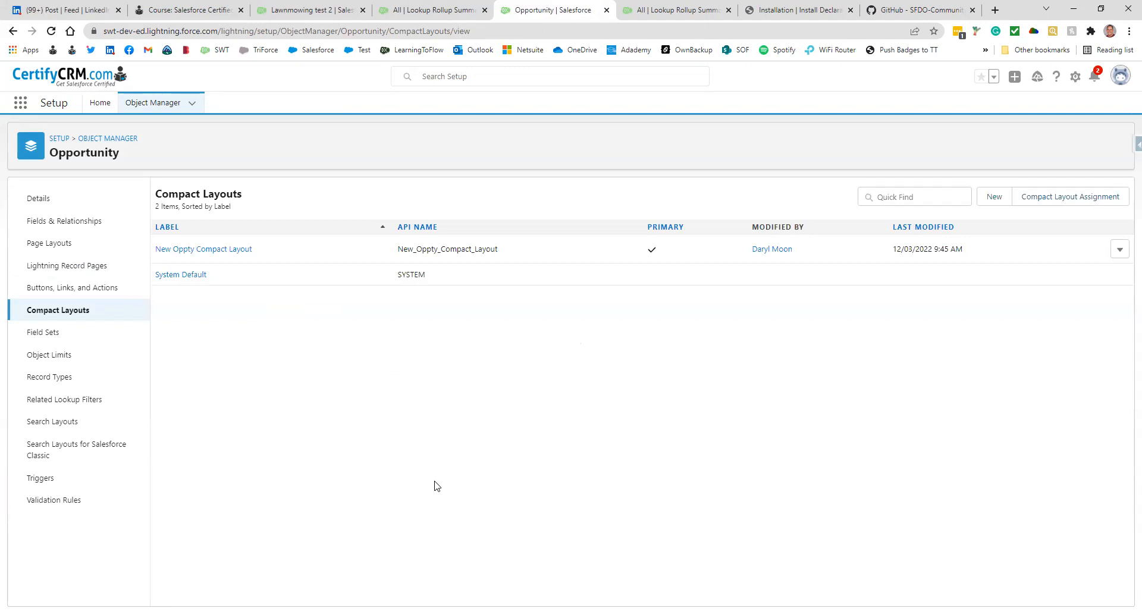
Open the Opportunity search layouts and compare them with the Recently Viewed opportunities list and its list view controls
click(59, 426)
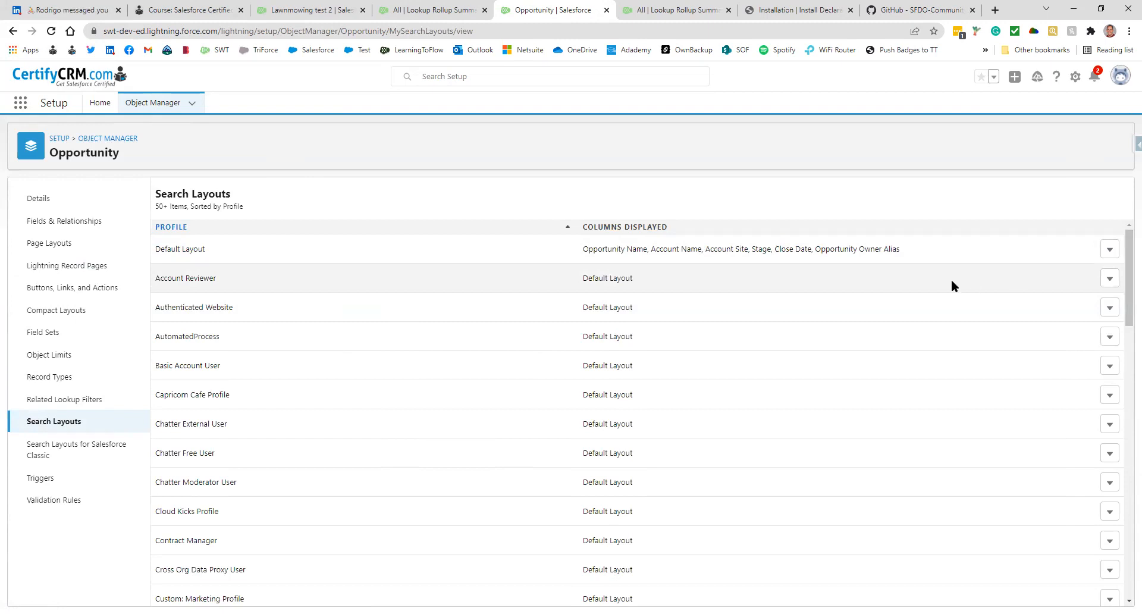
click(279, 9)
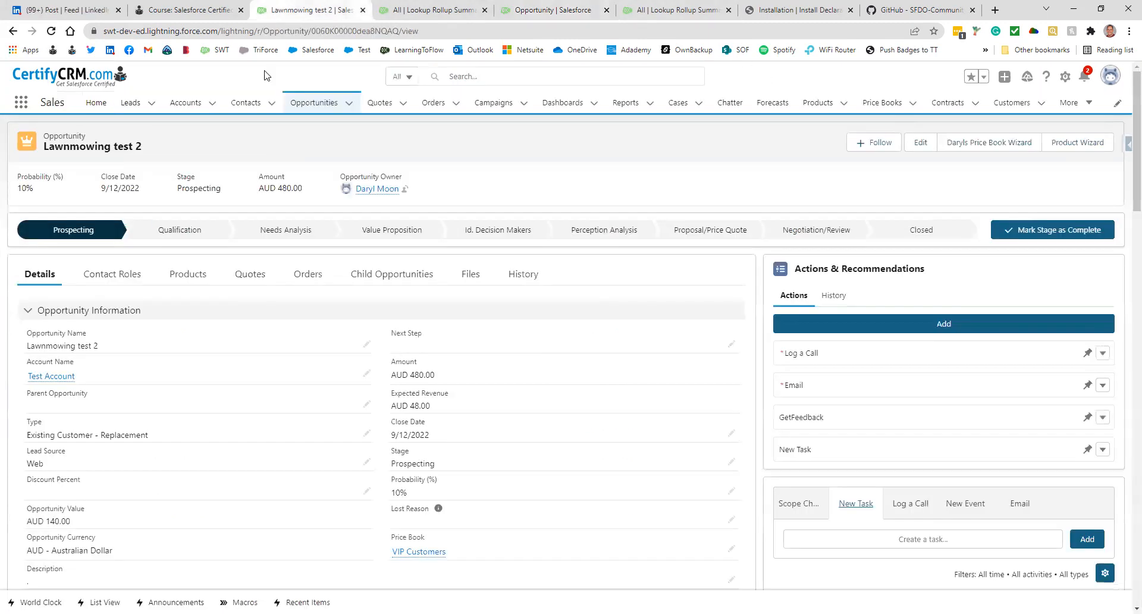
click(308, 104)
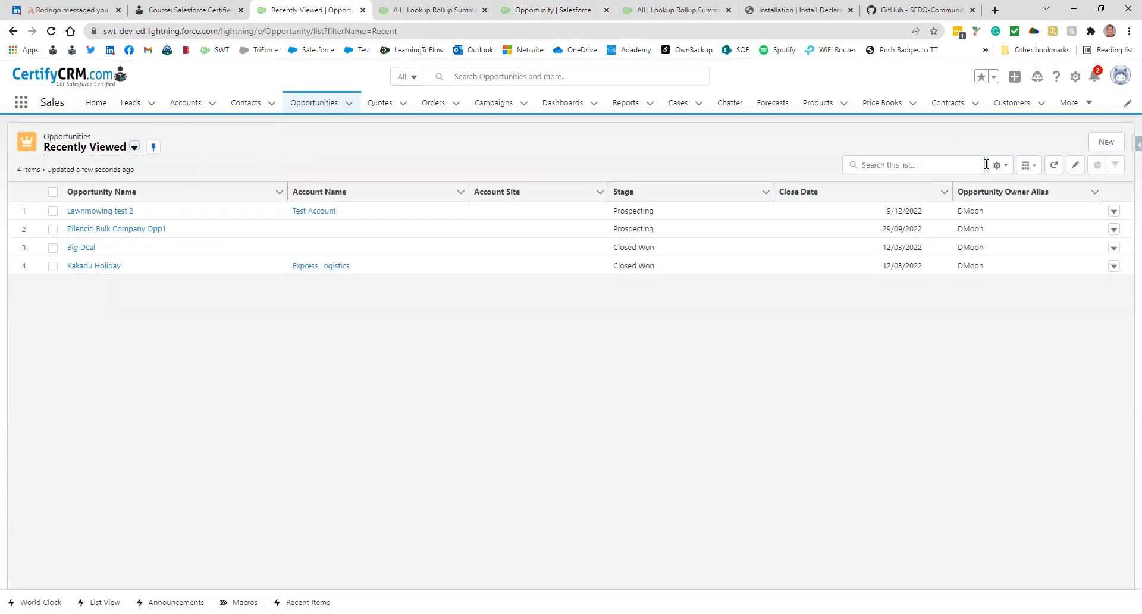
click(1005, 169)
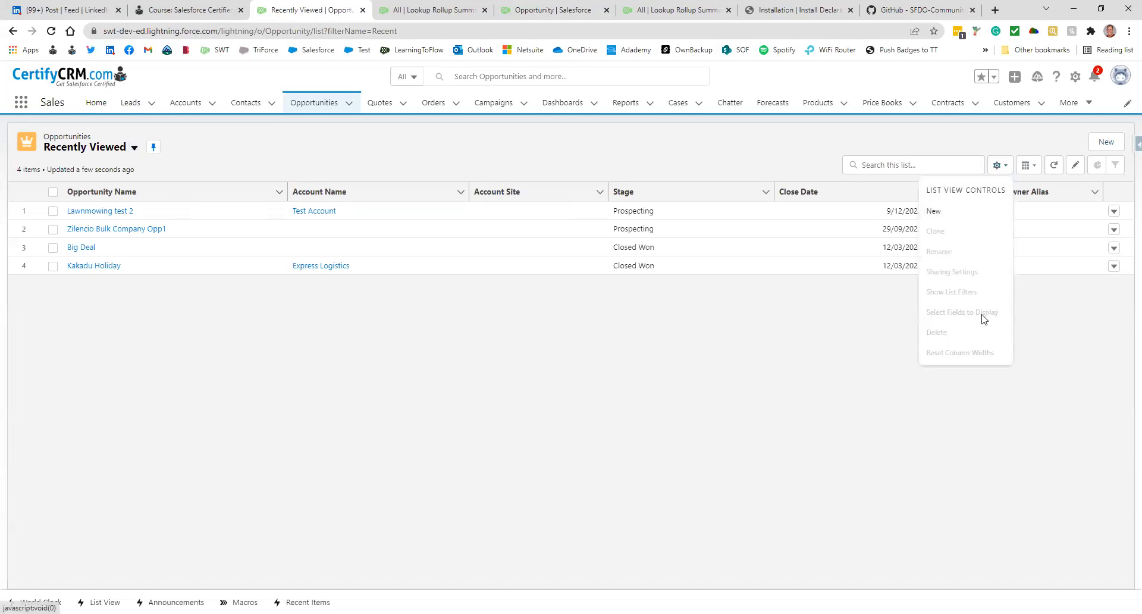
click(554, 15)
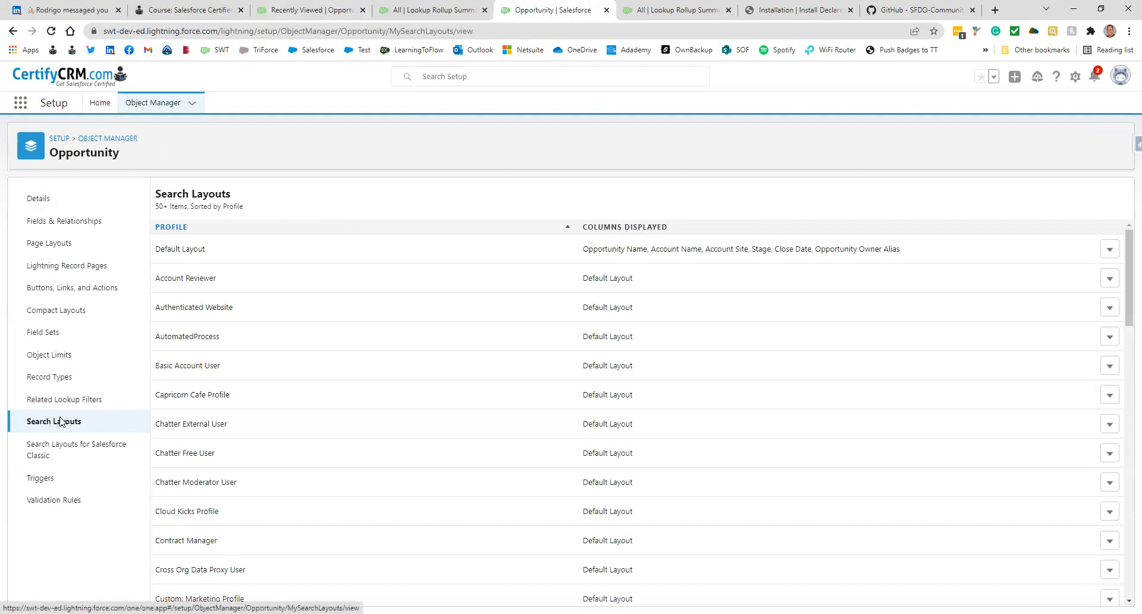
Add Activity Score to the Opportunity default search layout, override the search result column customizations for all users, and save
click(1109, 250)
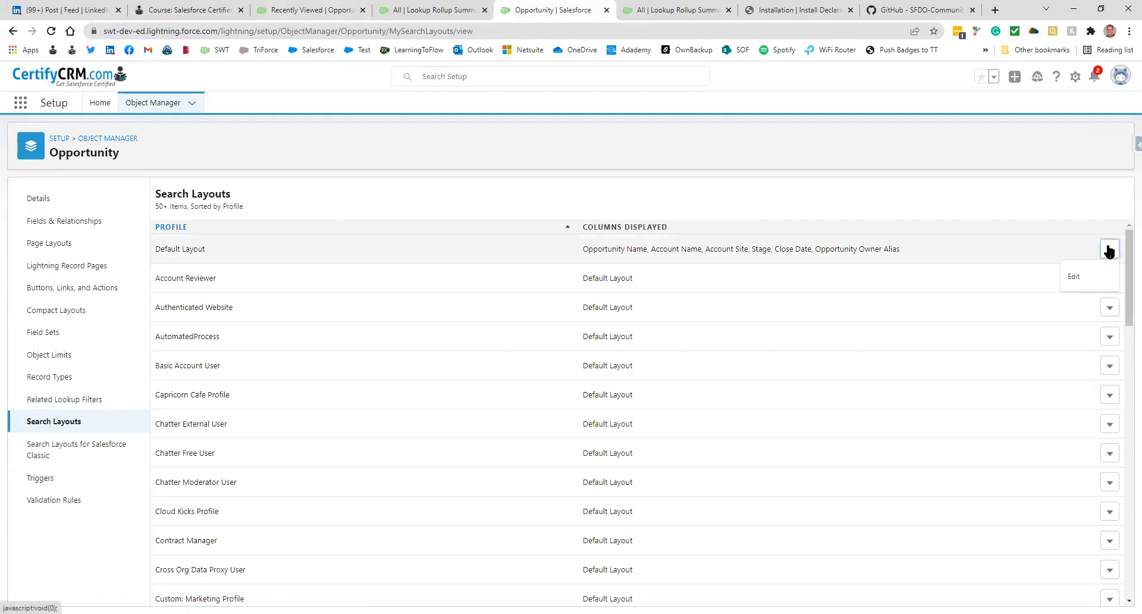
click(1083, 277)
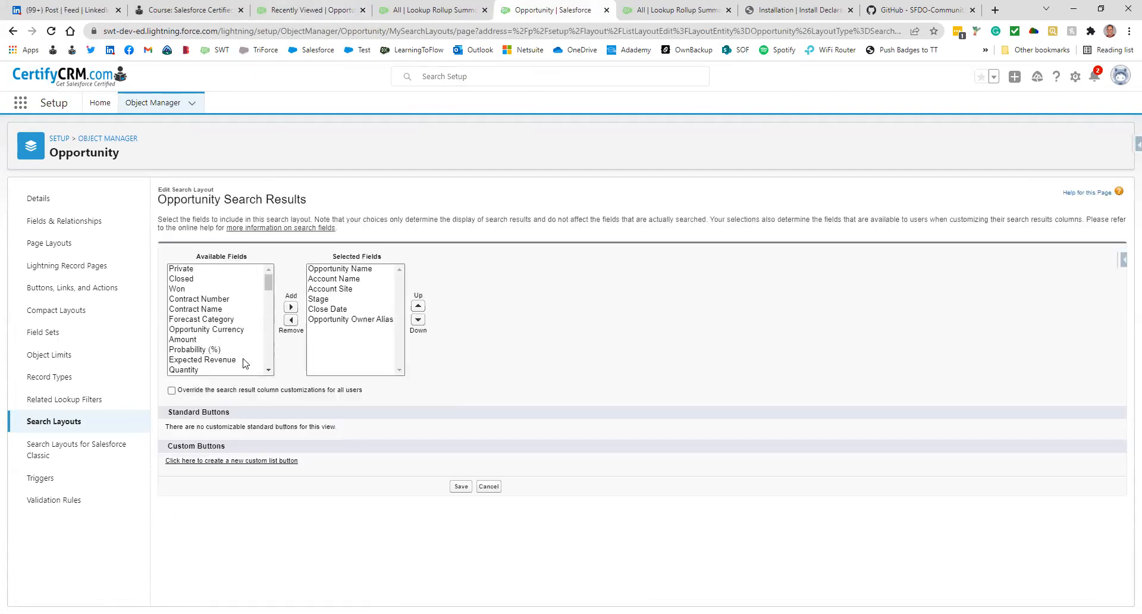
click(268, 370)
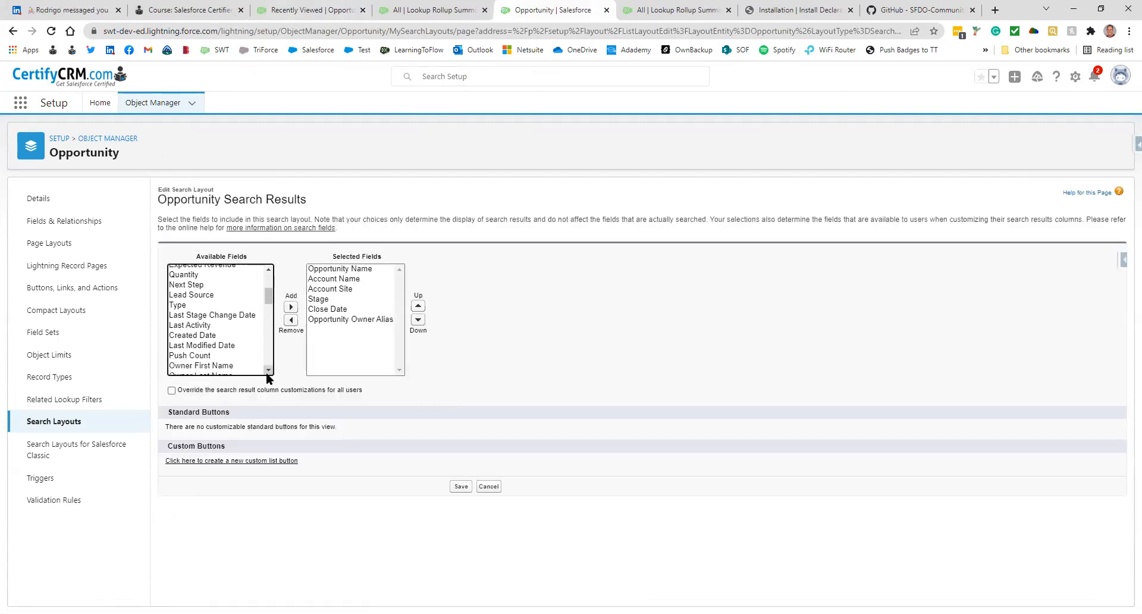
click(267, 373)
click(267, 373)
click(267, 372)
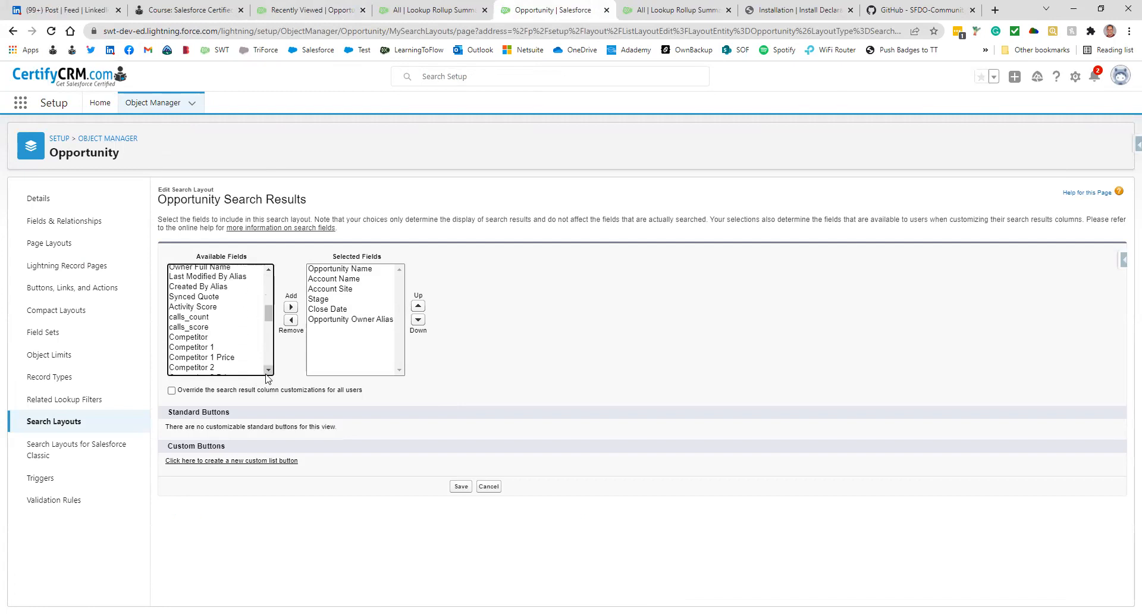
click(202, 307)
click(291, 307)
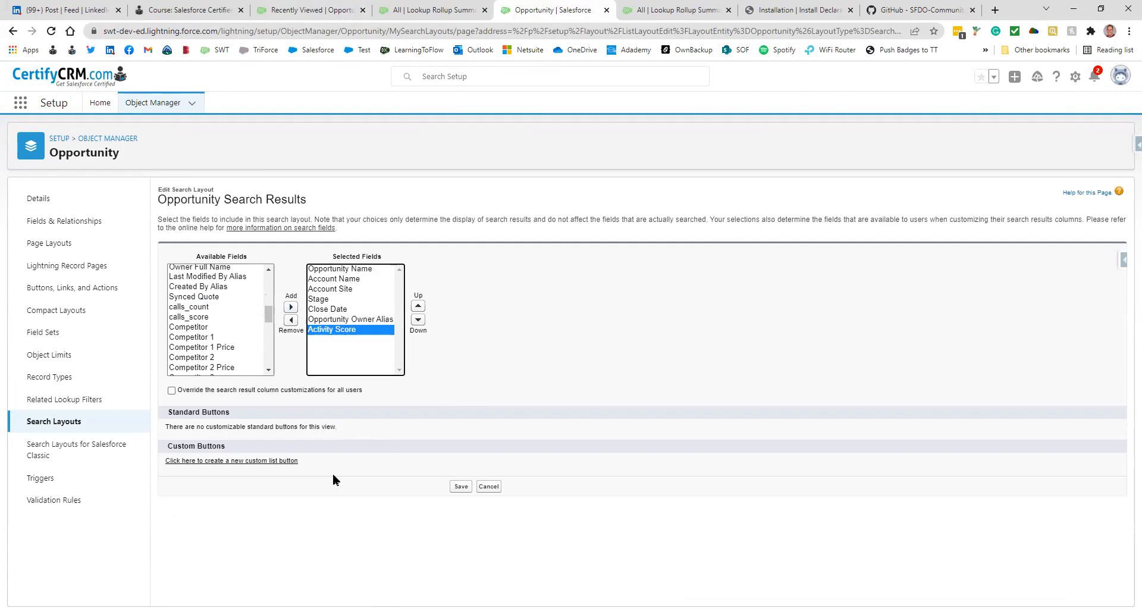
click(172, 391)
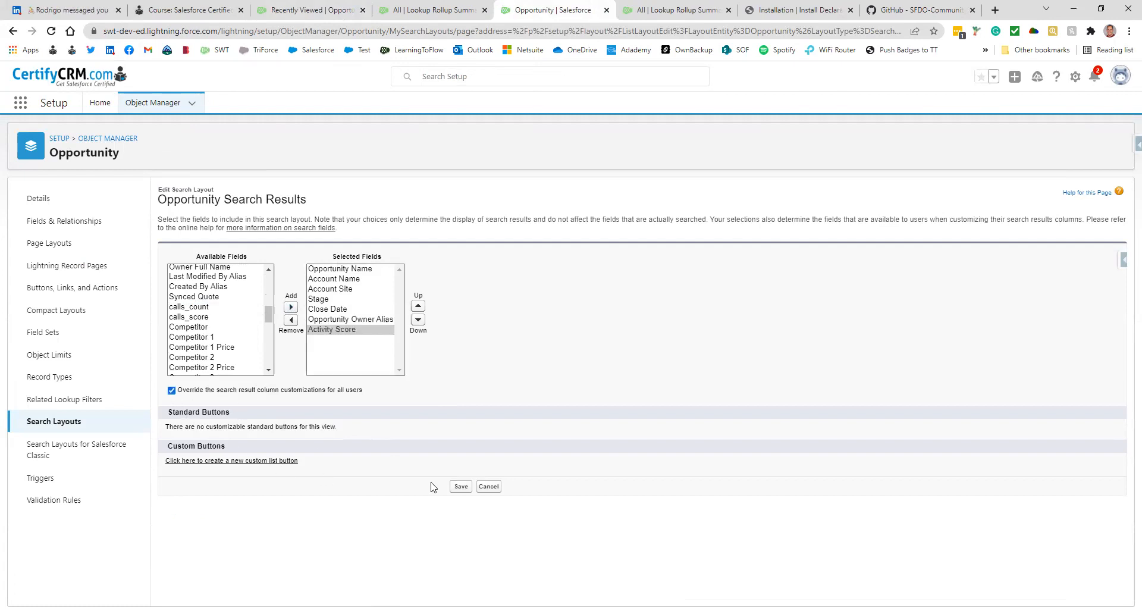
click(461, 491)
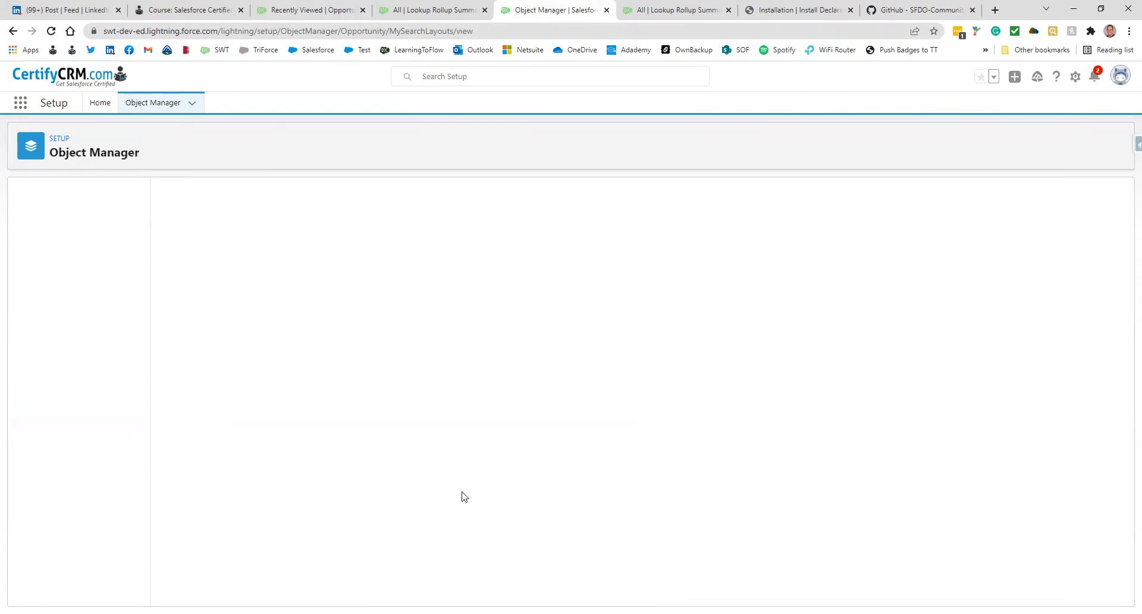
Reload the Recently Viewed opportunities list to check the Activity Score column, and open the Lawnmowing test 2 opportunity
click(312, 12)
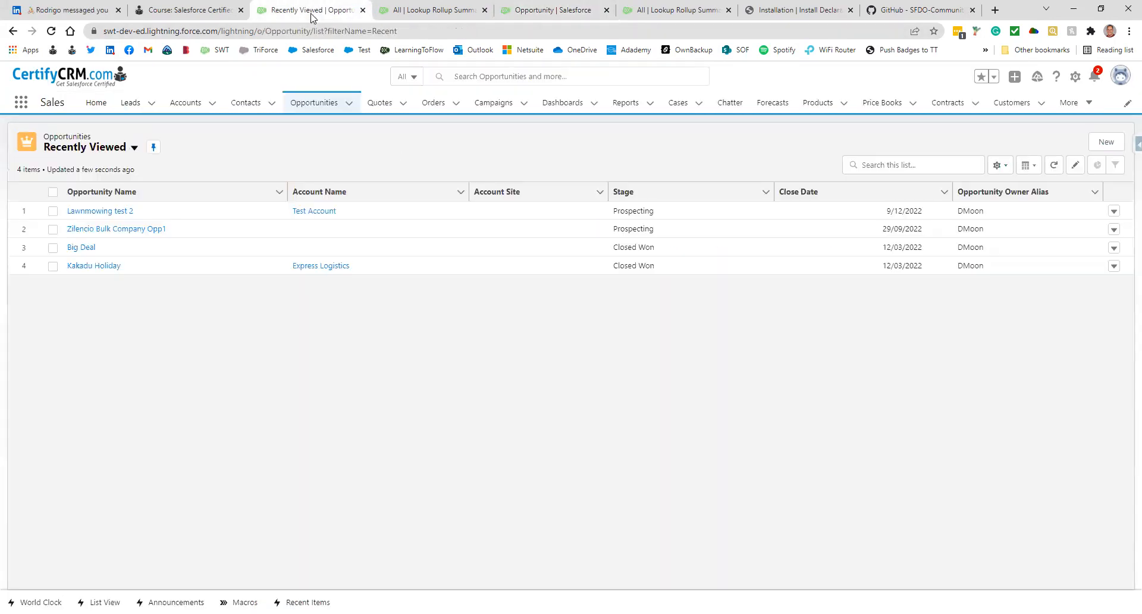
click(51, 31)
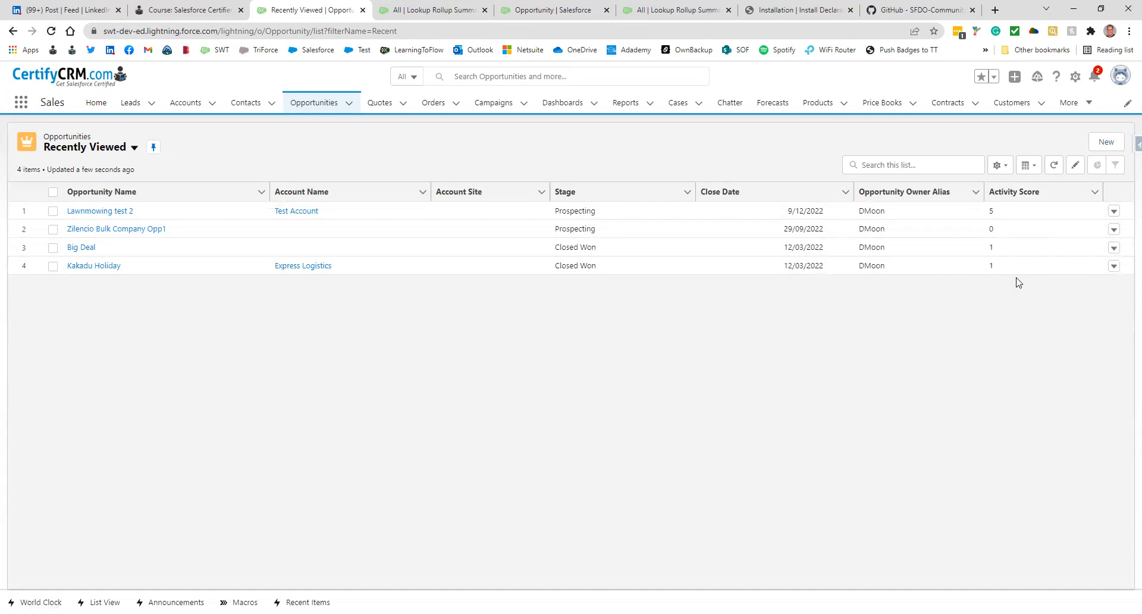
click(106, 212)
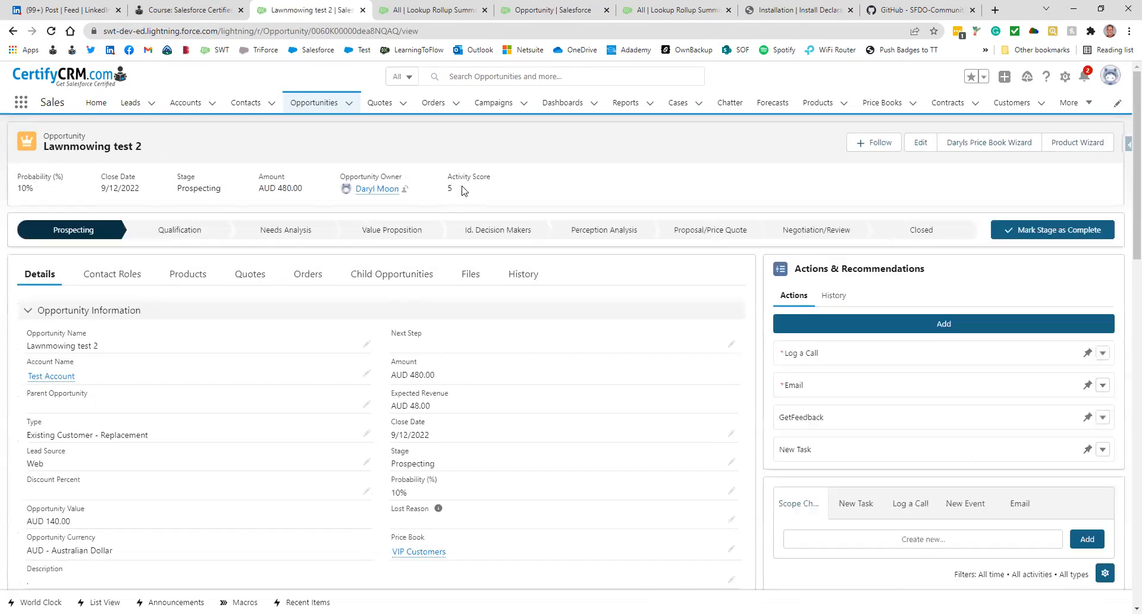
Examine the email, call and task counts, their scores and the Activity Score under Lawnmowing test 2's System Information
scroll(243, 419, down, 1)
scroll(241, 421, down, 6)
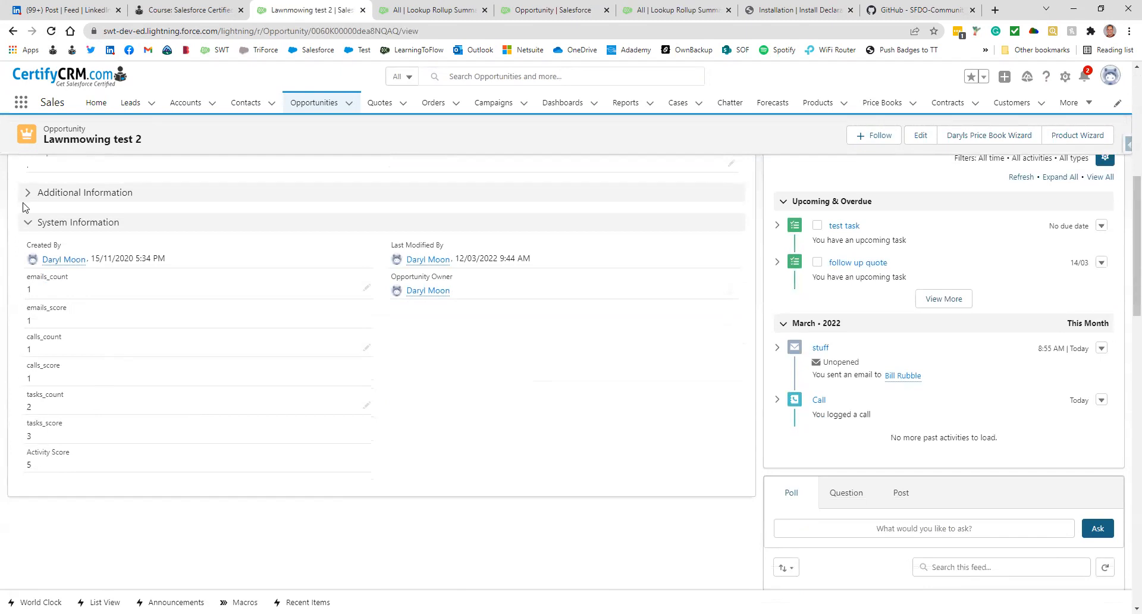
click(27, 224)
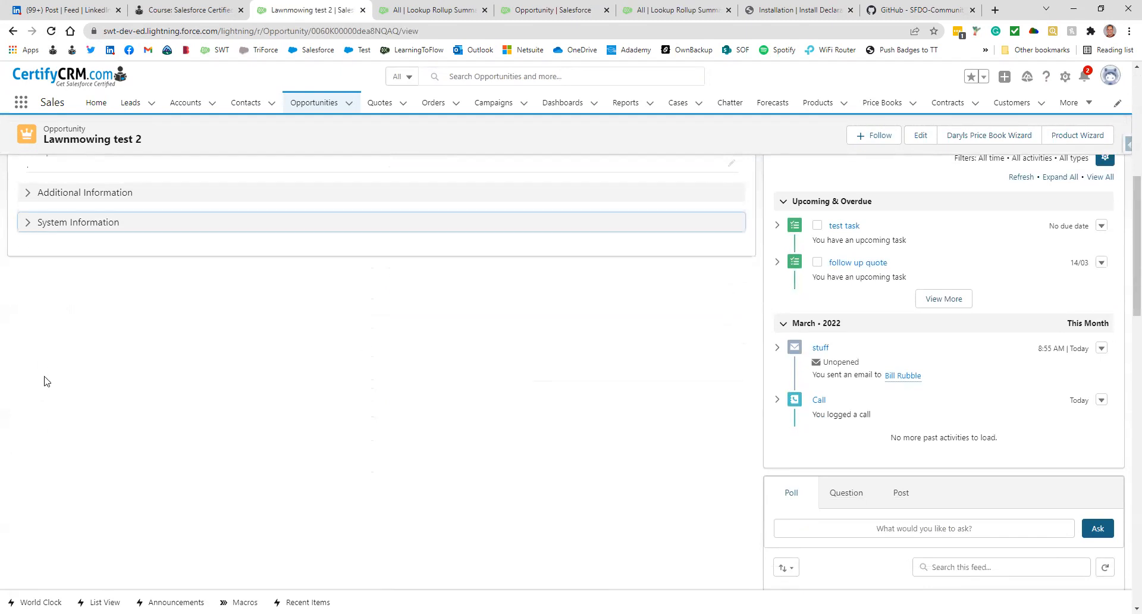
scroll(102, 413, up, 4)
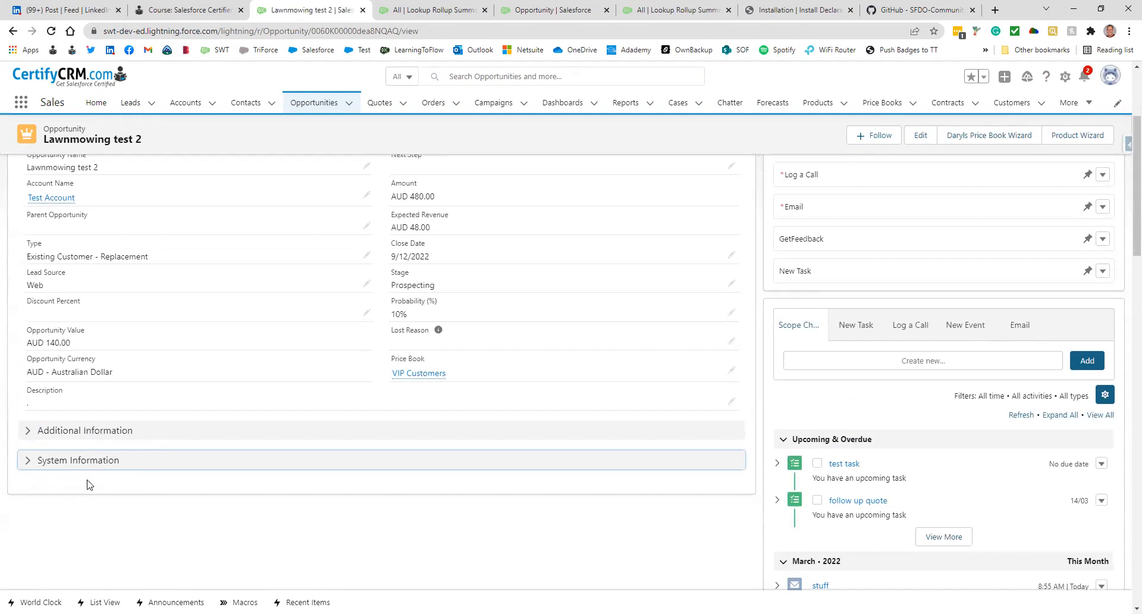
click(25, 465)
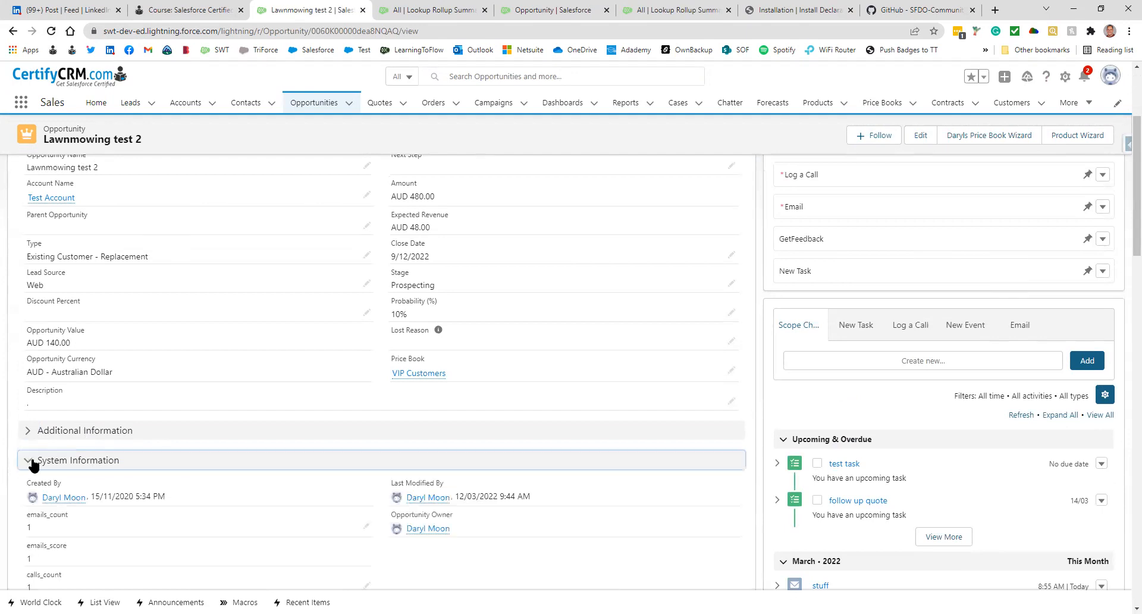
scroll(231, 464, down, 3)
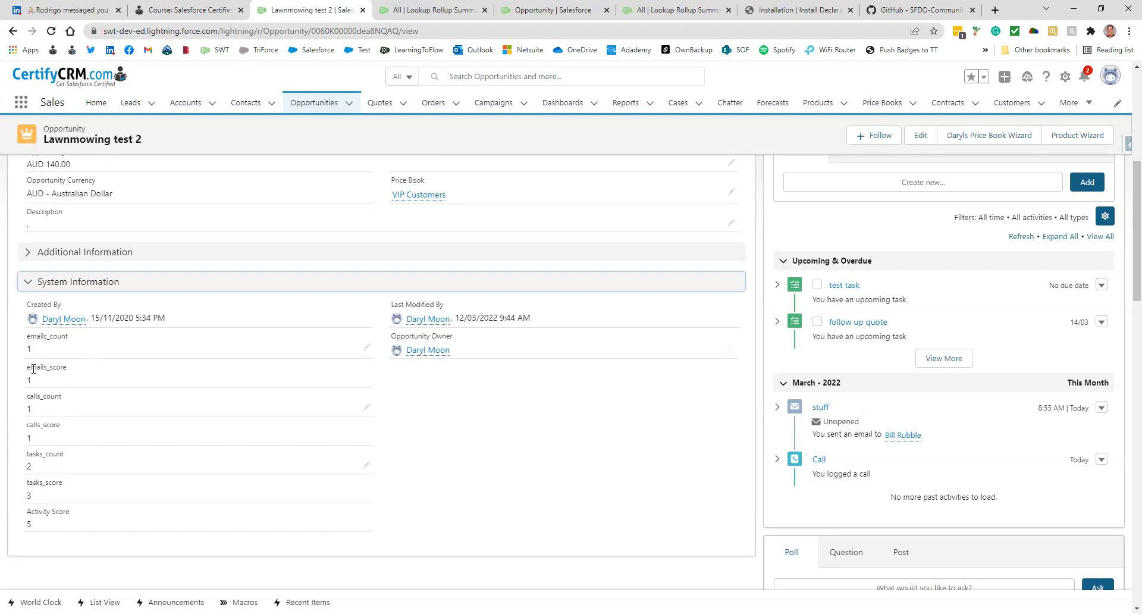
drag(29, 367, 63, 369)
drag(28, 426, 56, 429)
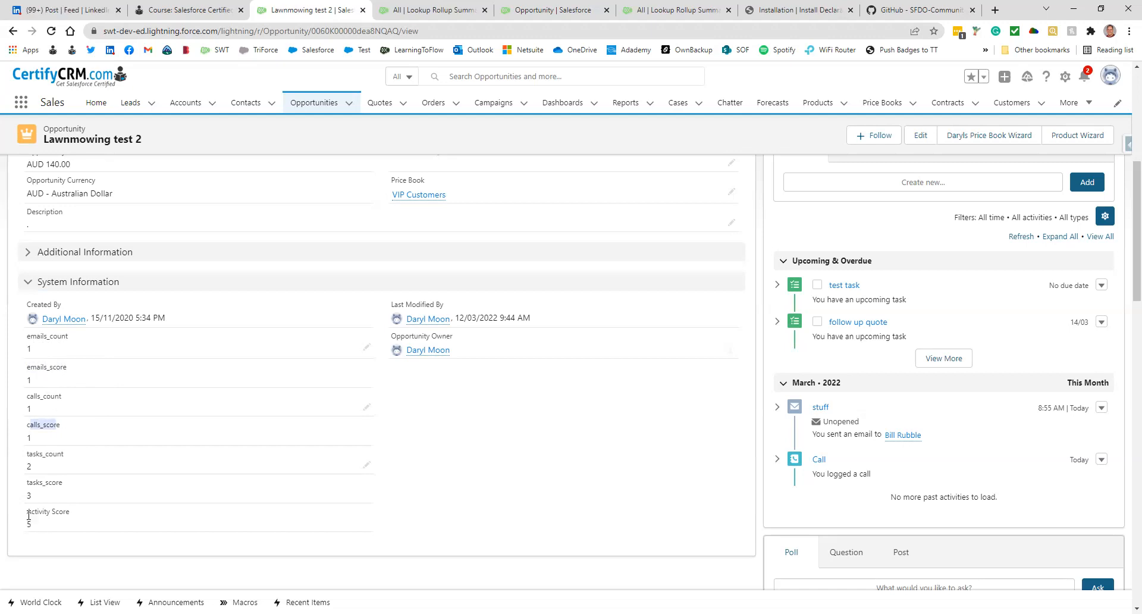
drag(28, 513, 71, 518)
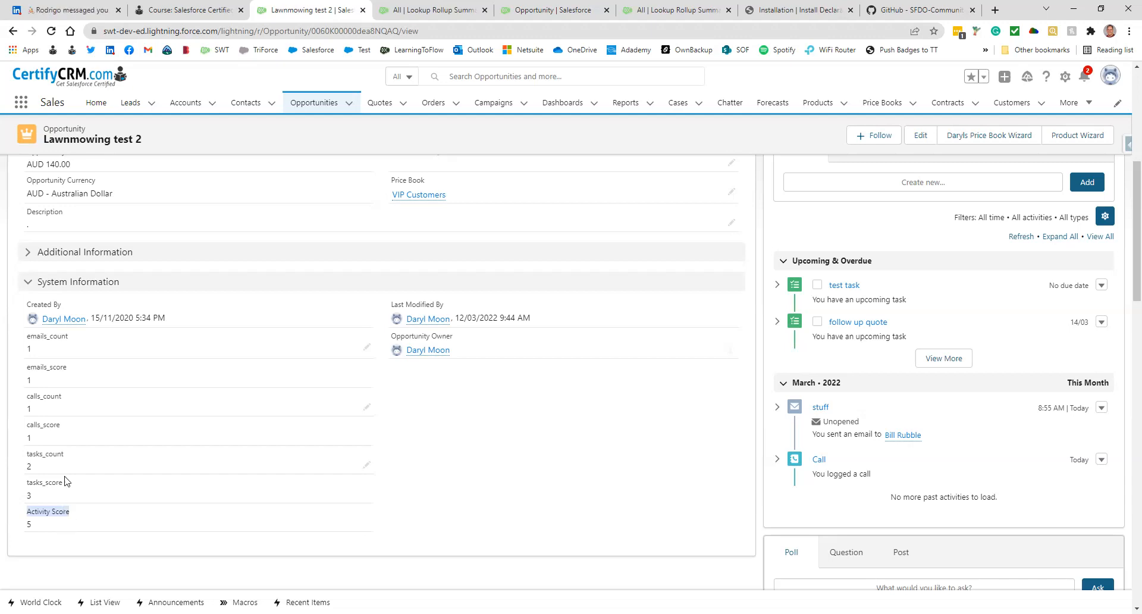
Switch to the Declarative Lookup Rollup Summaries browser tab and open the Manage Lookup Rollup Summaries page
click(434, 12)
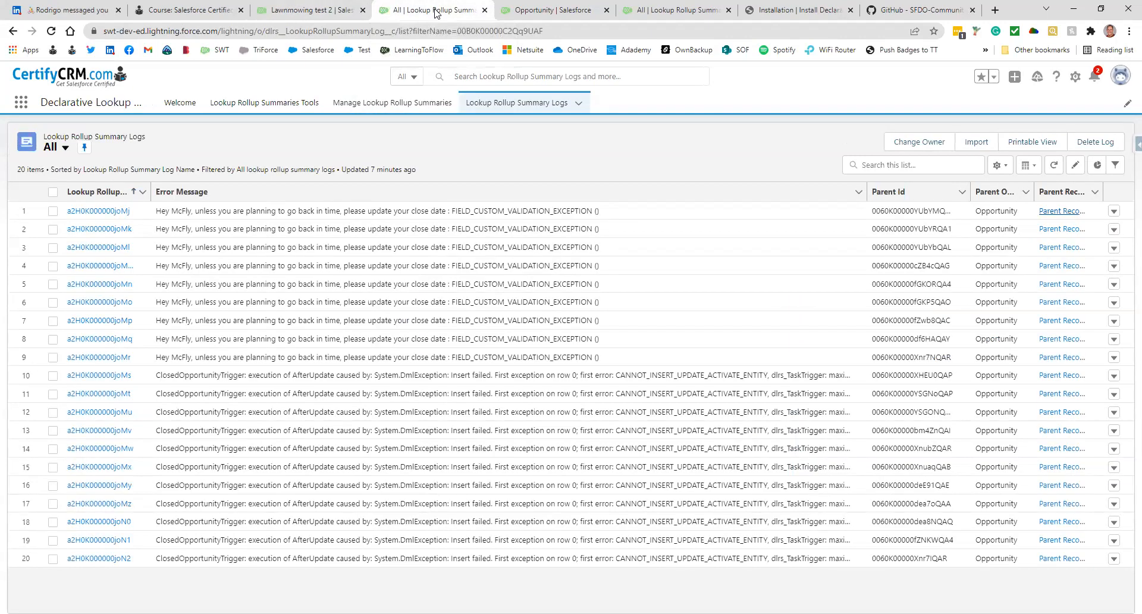
click(265, 103)
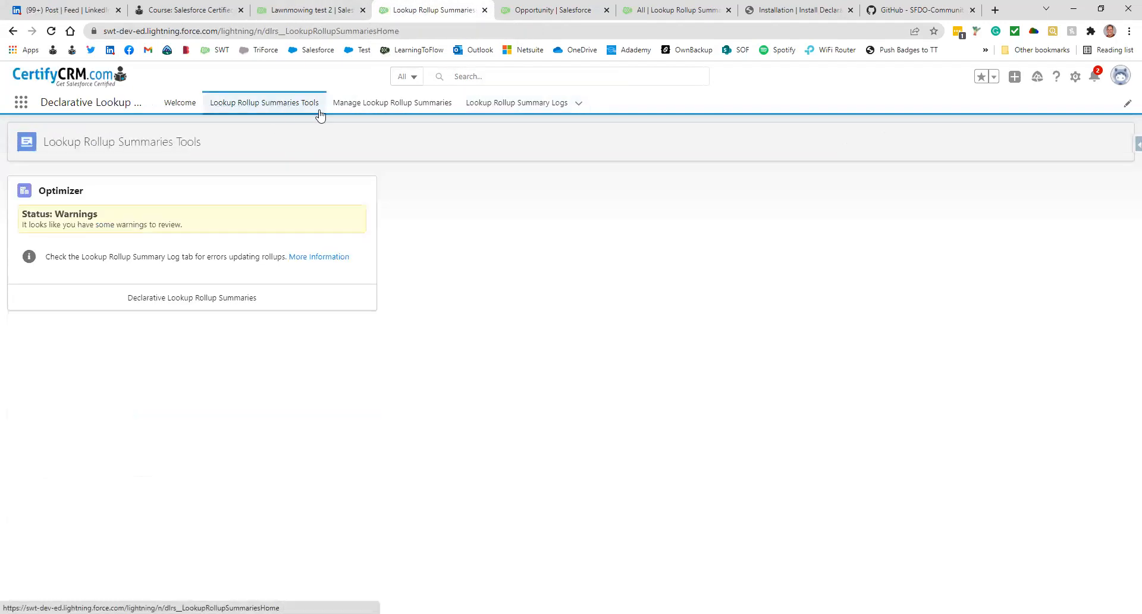
click(363, 104)
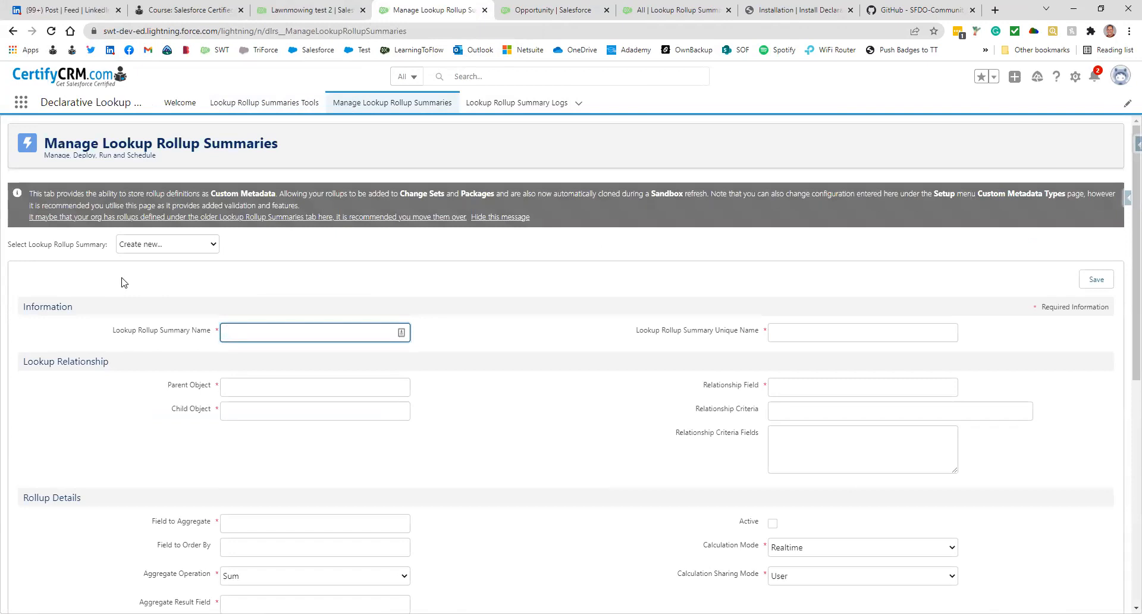
Load the Opportunity-Emails Count rollup summary and review its child object and relationship field
click(158, 249)
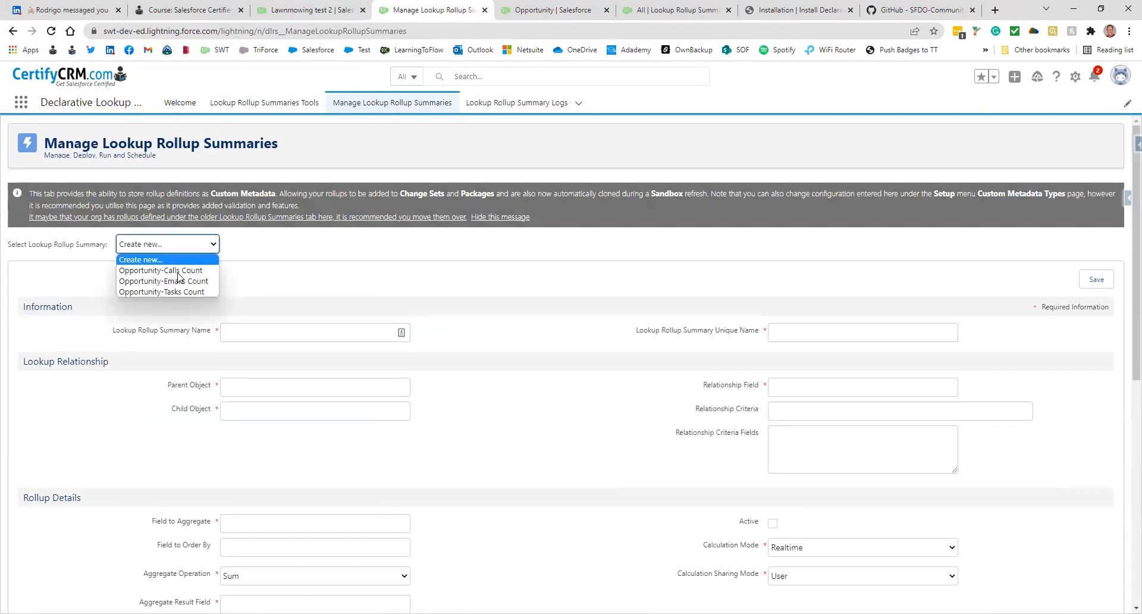
click(170, 281)
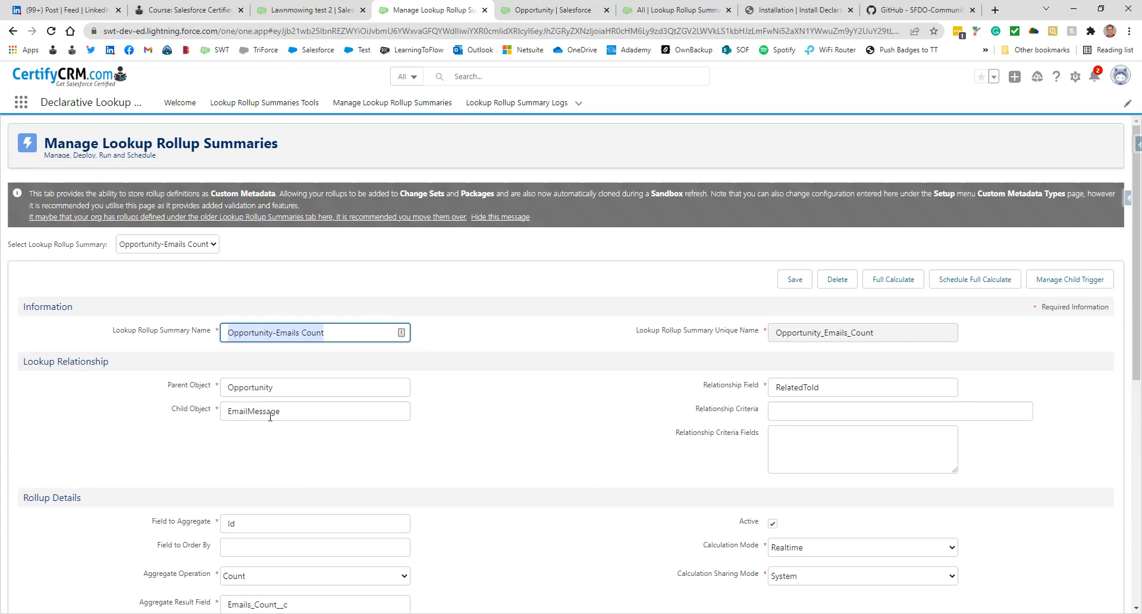
drag(284, 412, 228, 418)
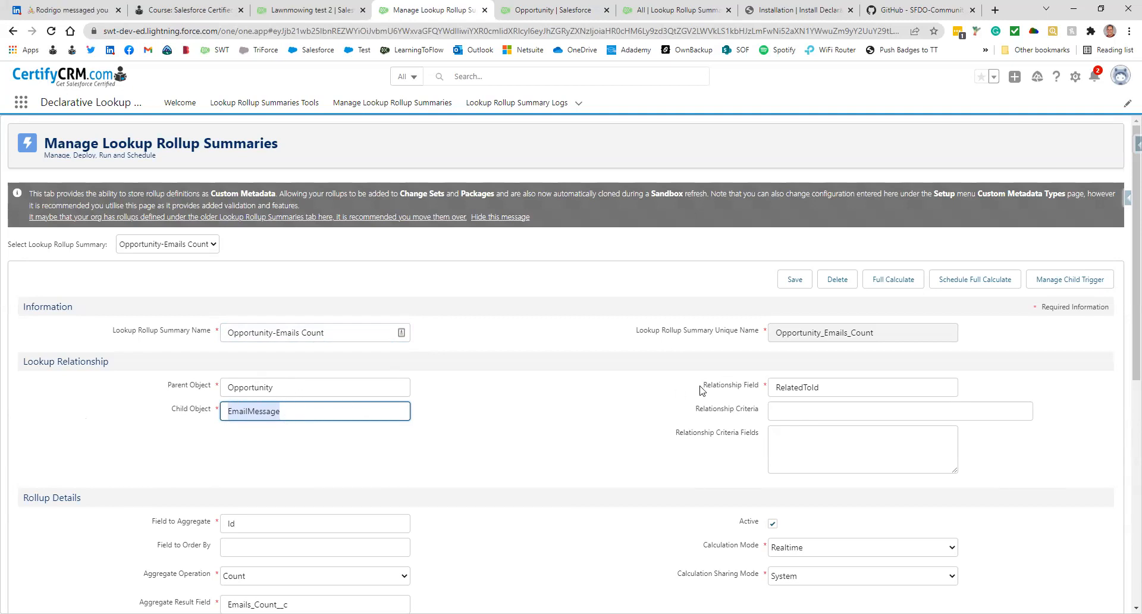
drag(819, 388, 773, 389)
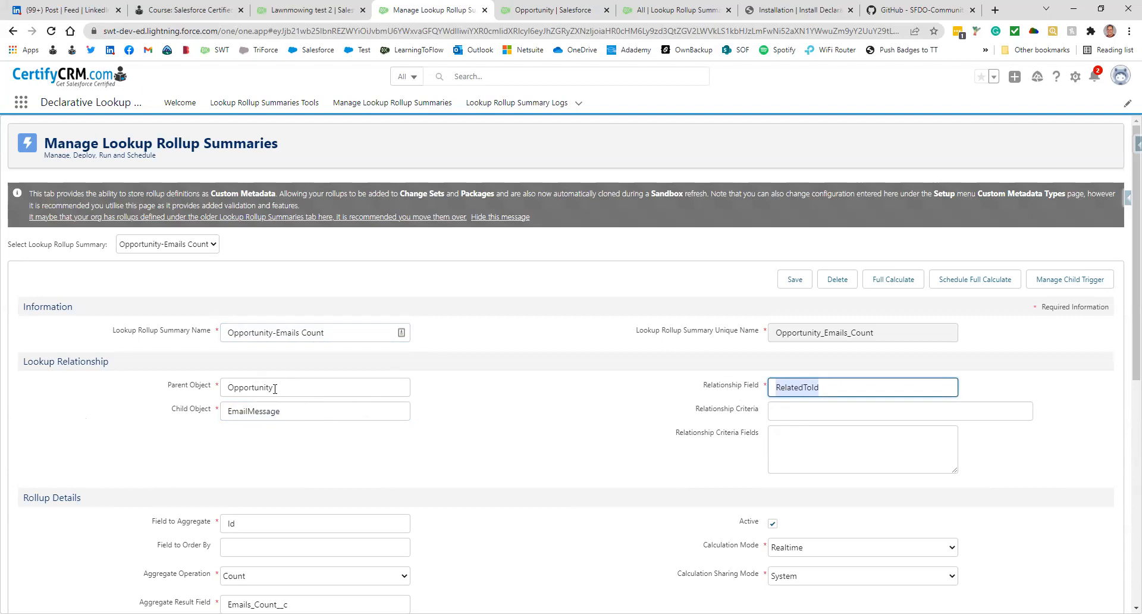
Review the Opportunity-Emails Count rollup's aggregate operation choices, aggregate result field, parent object and active setting
scroll(94, 438, down, 3)
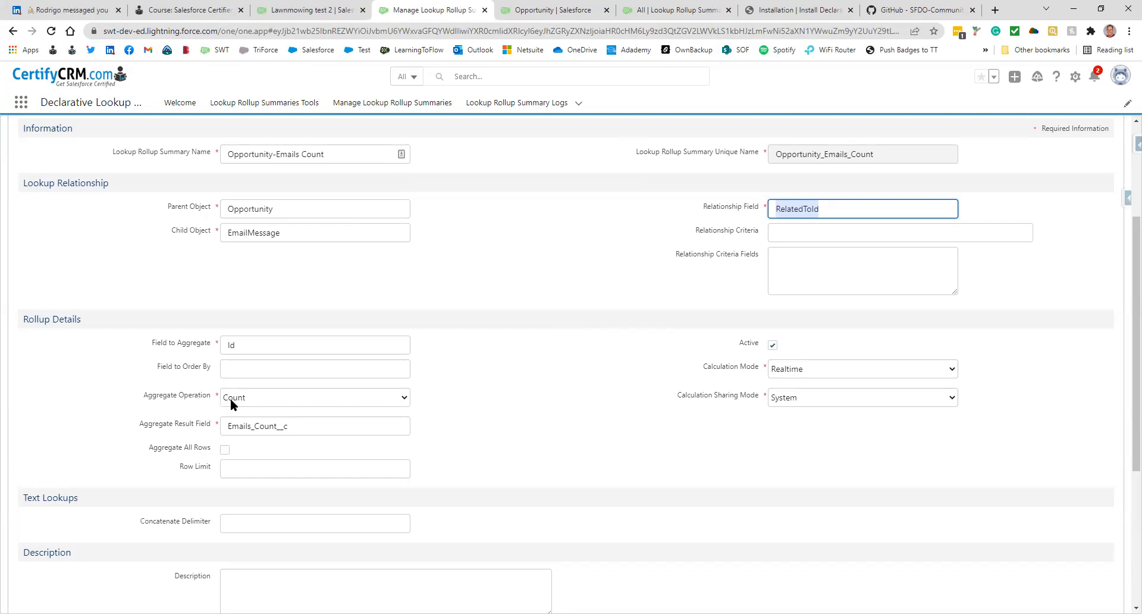
click(250, 398)
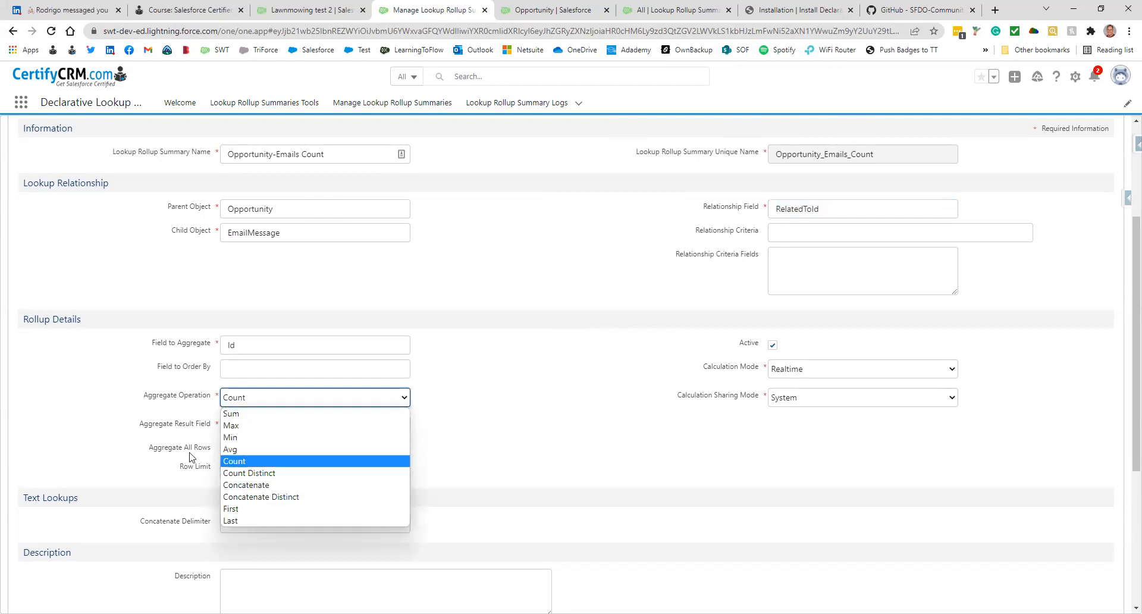
click(65, 398)
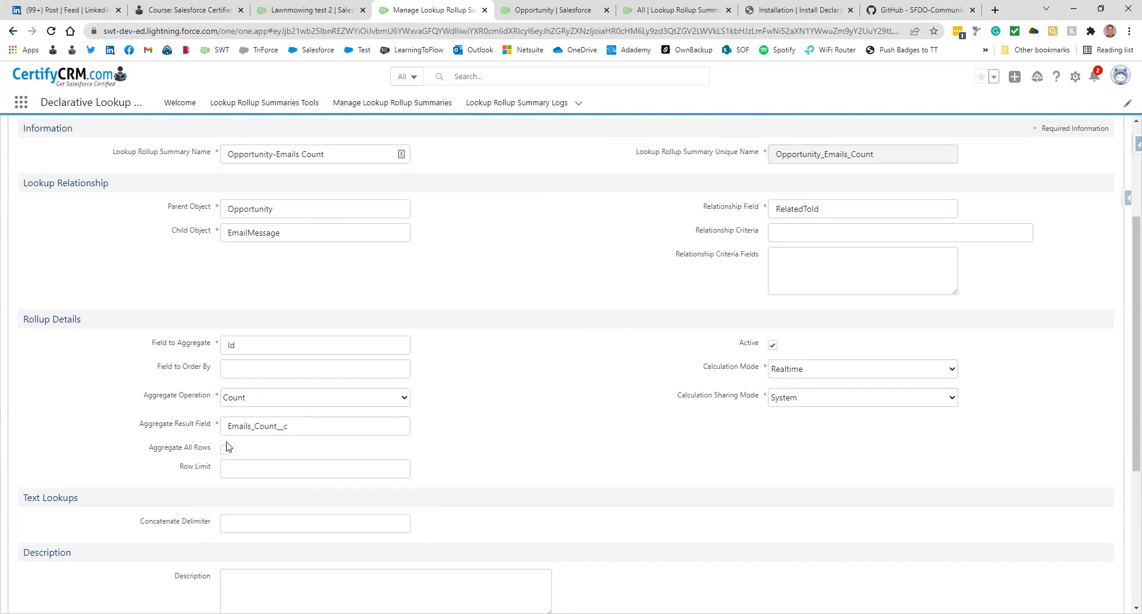
drag(296, 429, 231, 433)
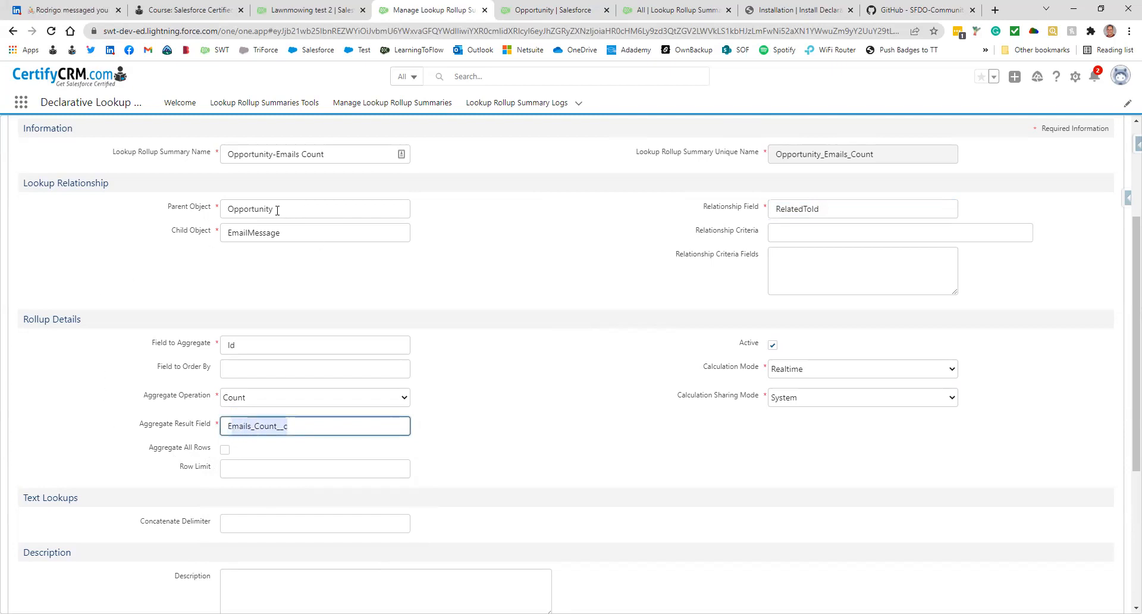
drag(278, 212, 239, 210)
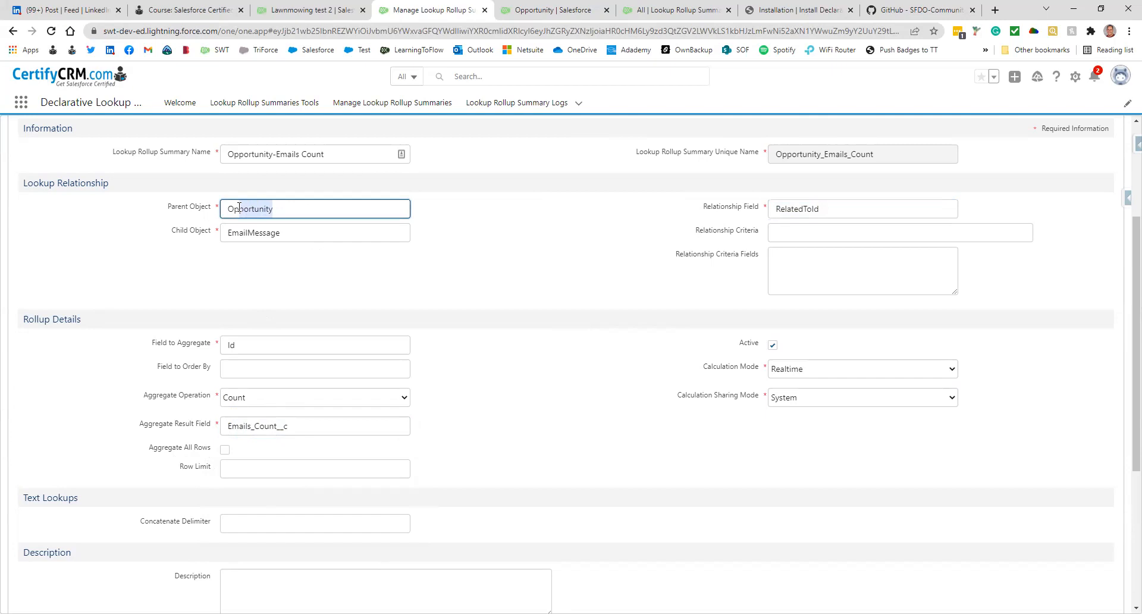
click(483, 423)
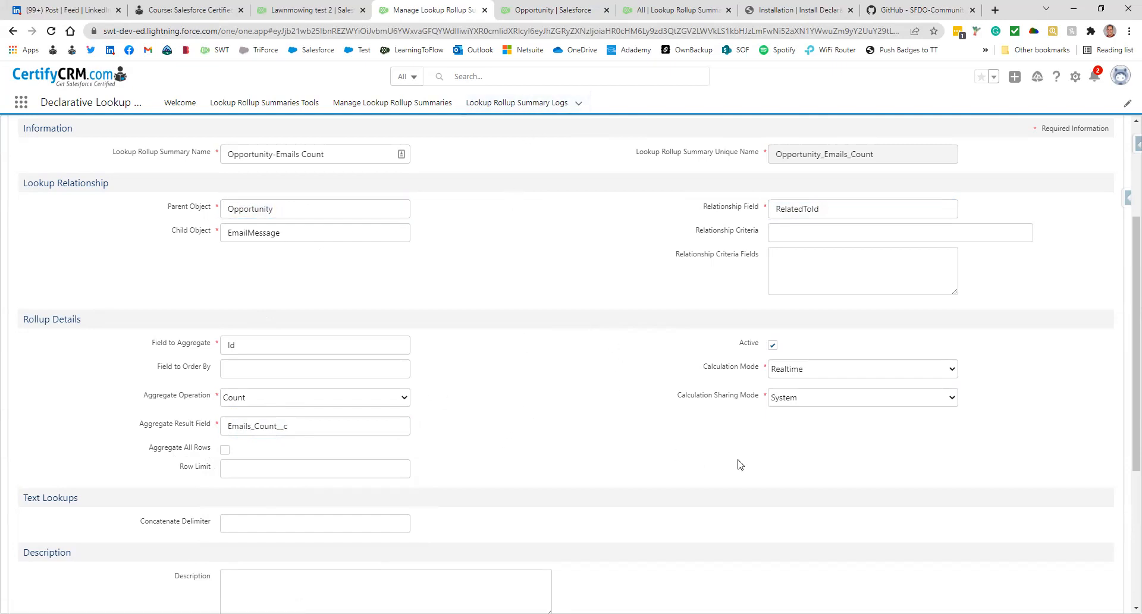
click(772, 344)
scroll(592, 373, up, 3)
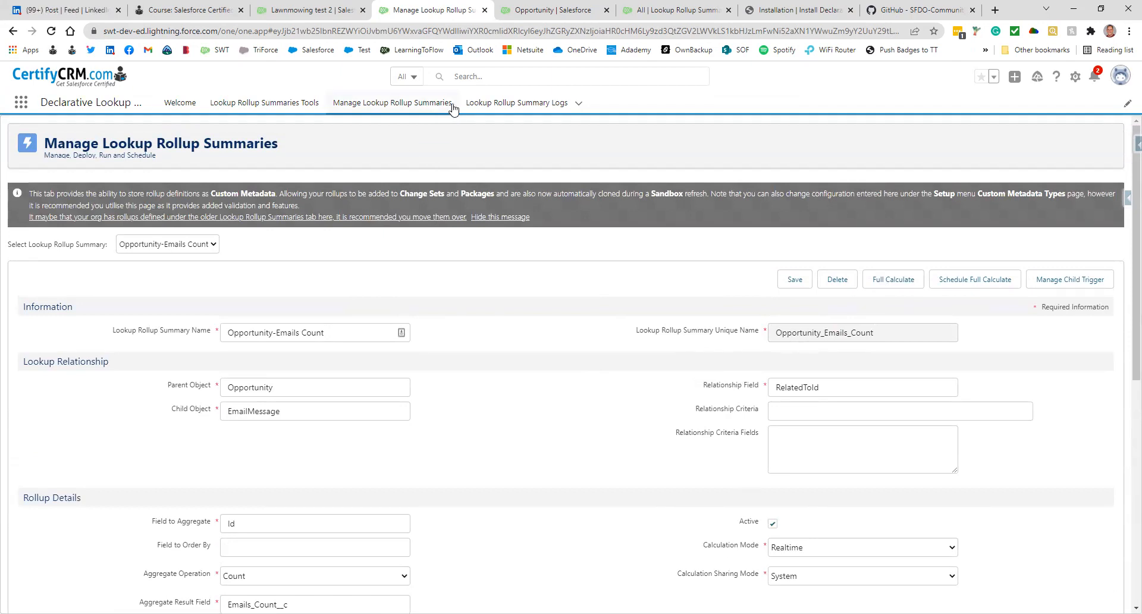
Open the Lookup Rollup Summary Logs list and examine the logged error messages, including the close date validation errors
click(502, 106)
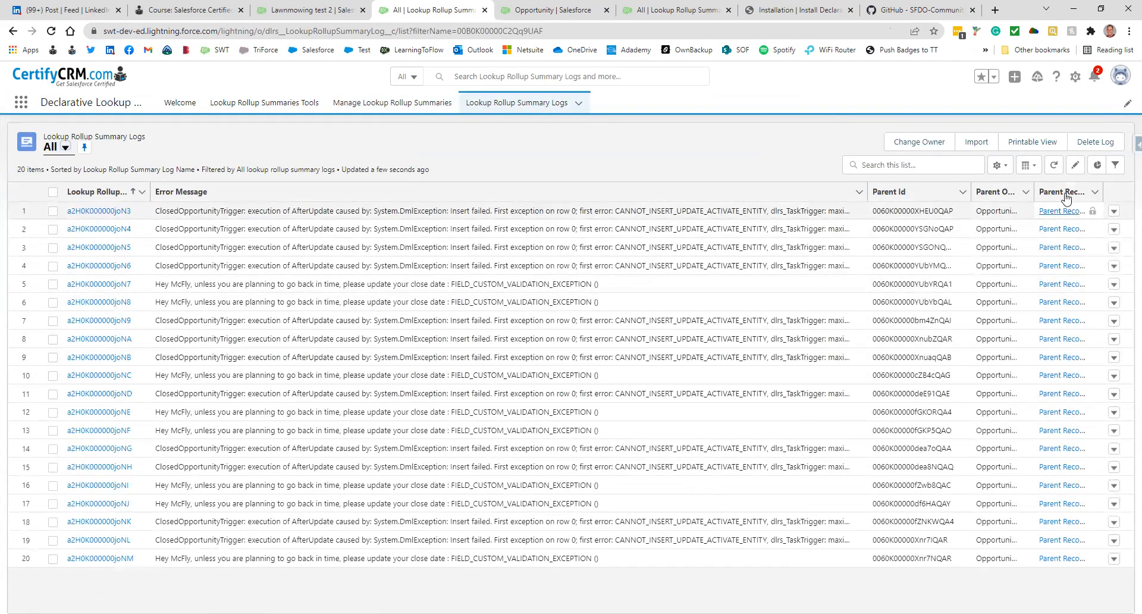
click(1054, 166)
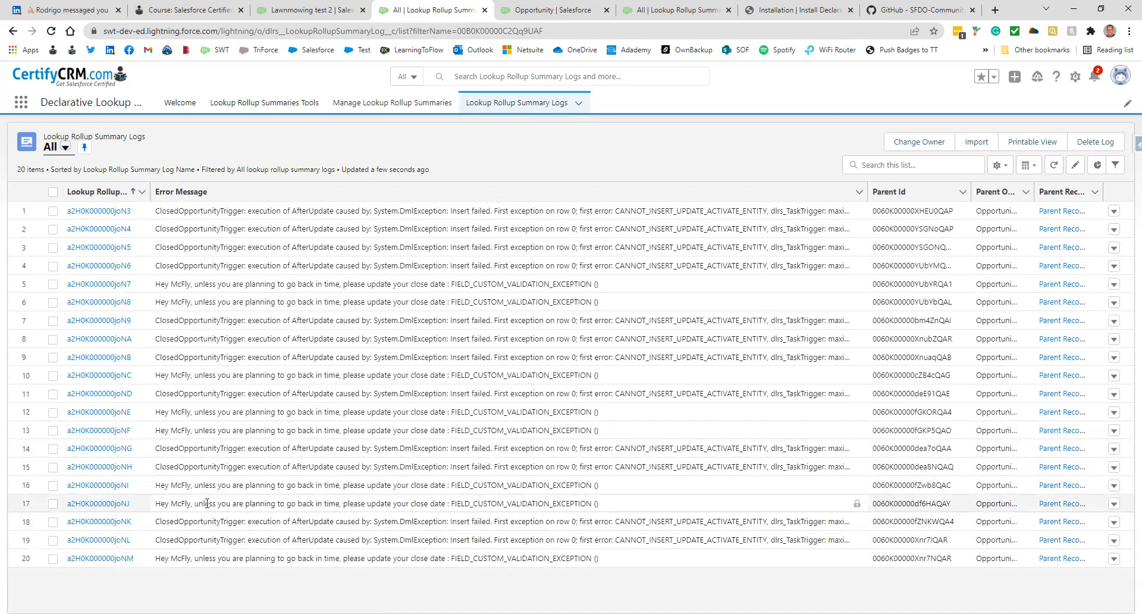
drag(154, 487, 335, 488)
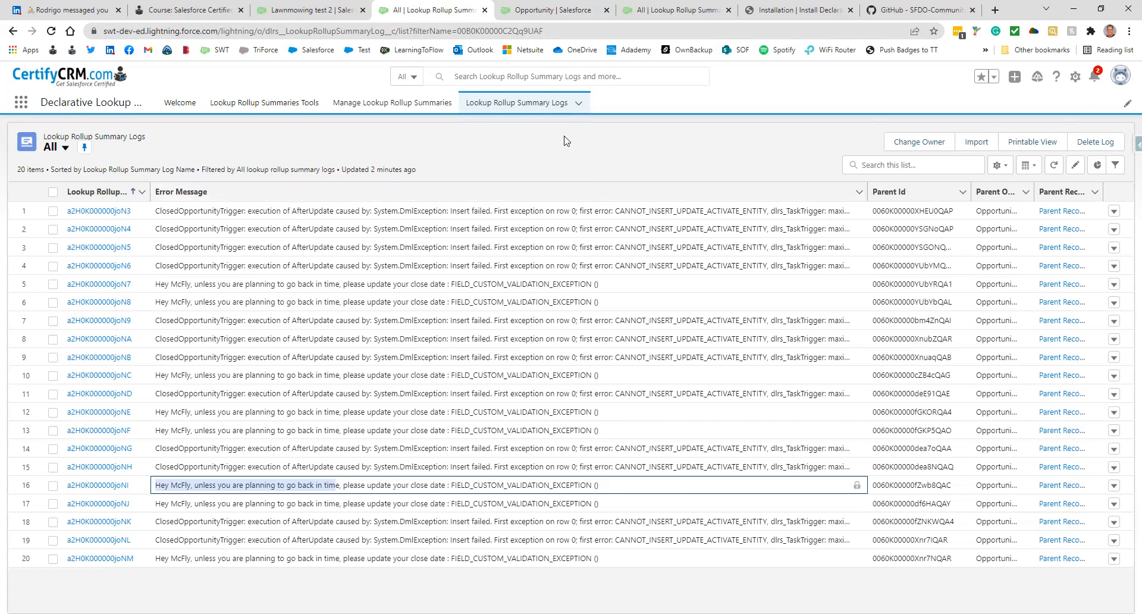
Switch to the GitHub declarative-lookup-rollup-summaries browser tab and examine the repository's file list, README, documentation links and contributors
click(889, 11)
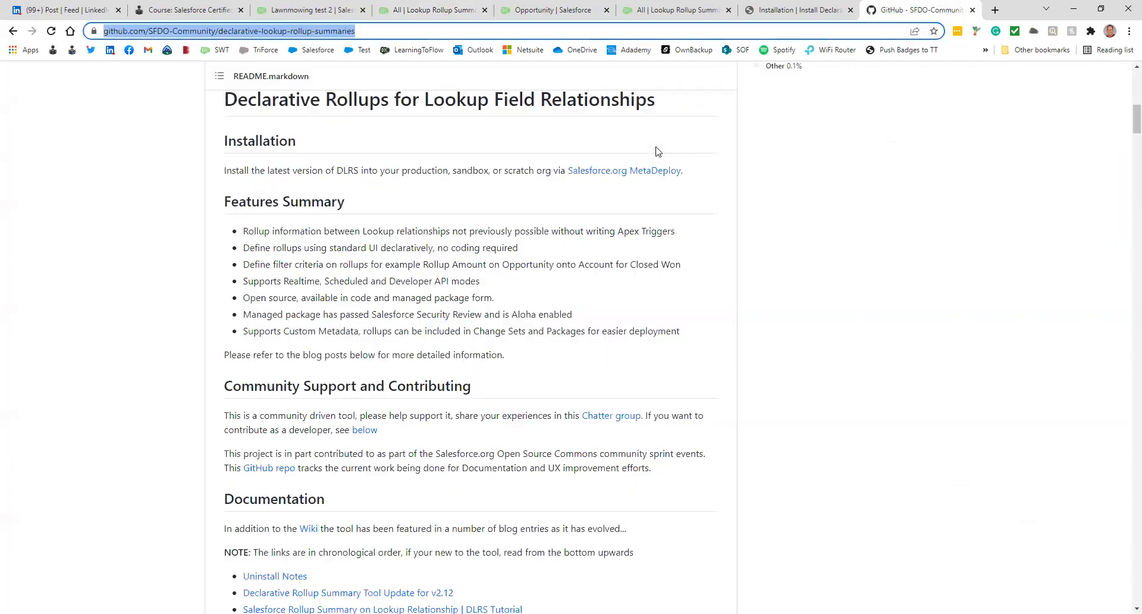
scroll(179, 202, up, 15)
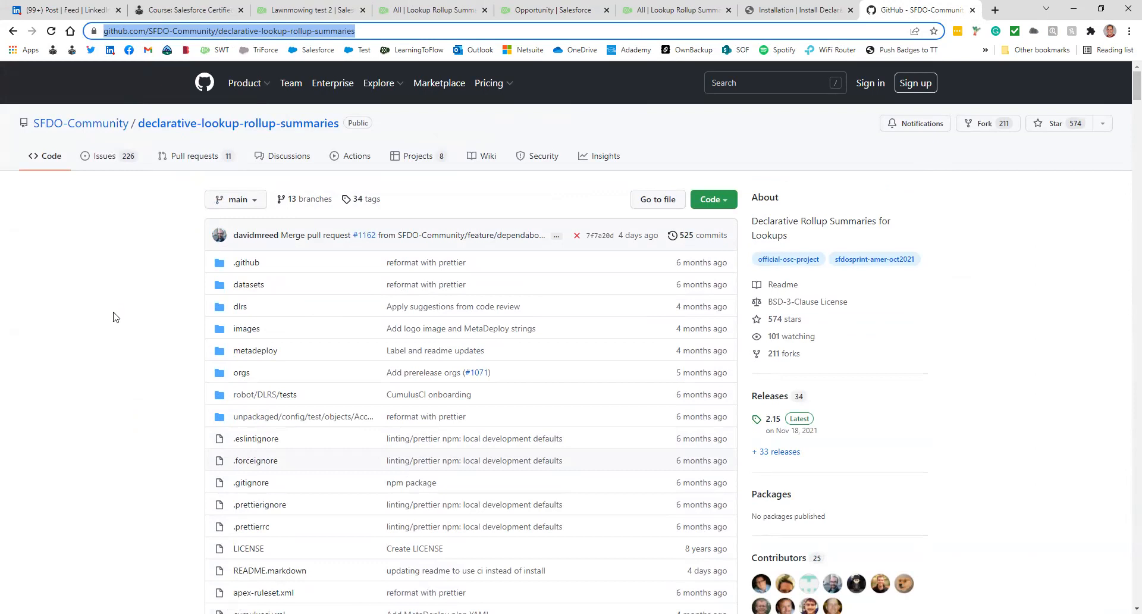
scroll(121, 340, down, 10)
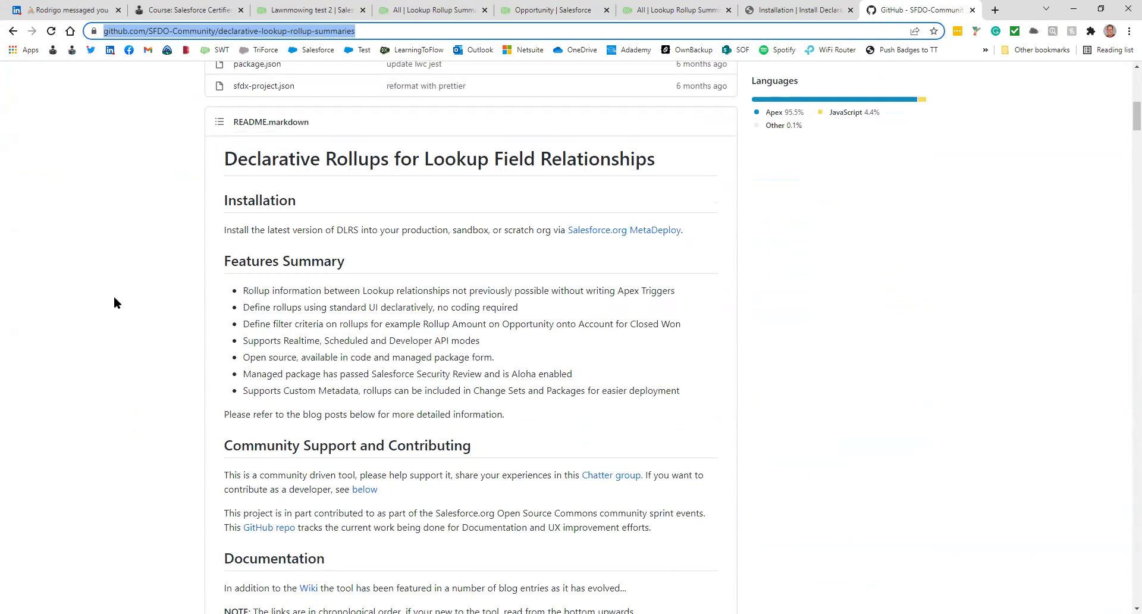
scroll(128, 326, down, 4)
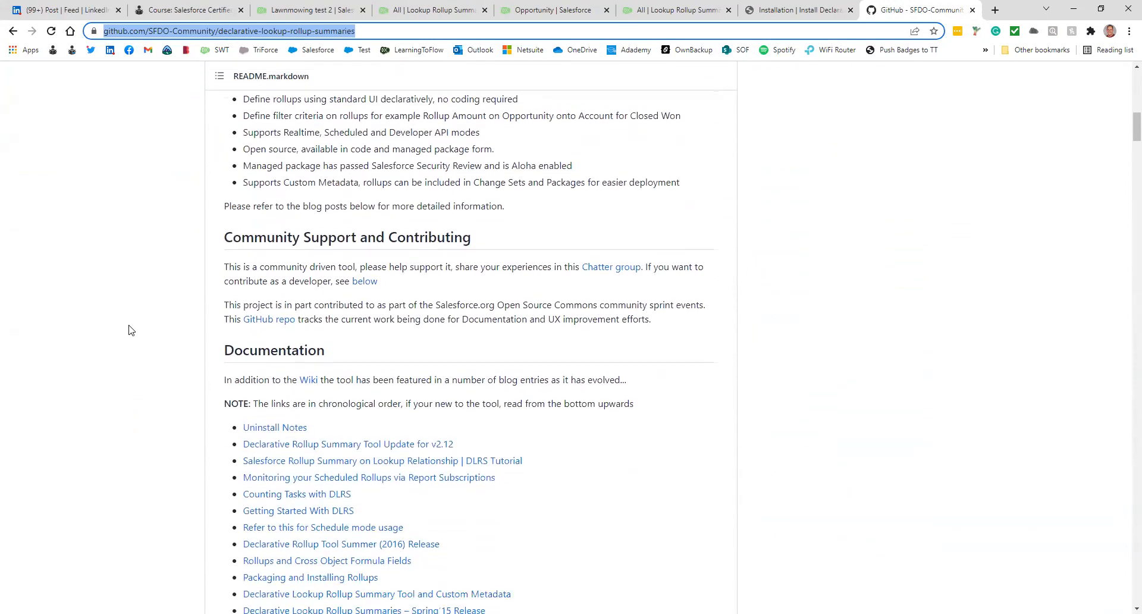
scroll(128, 315, up, 6)
scroll(125, 308, up, 4)
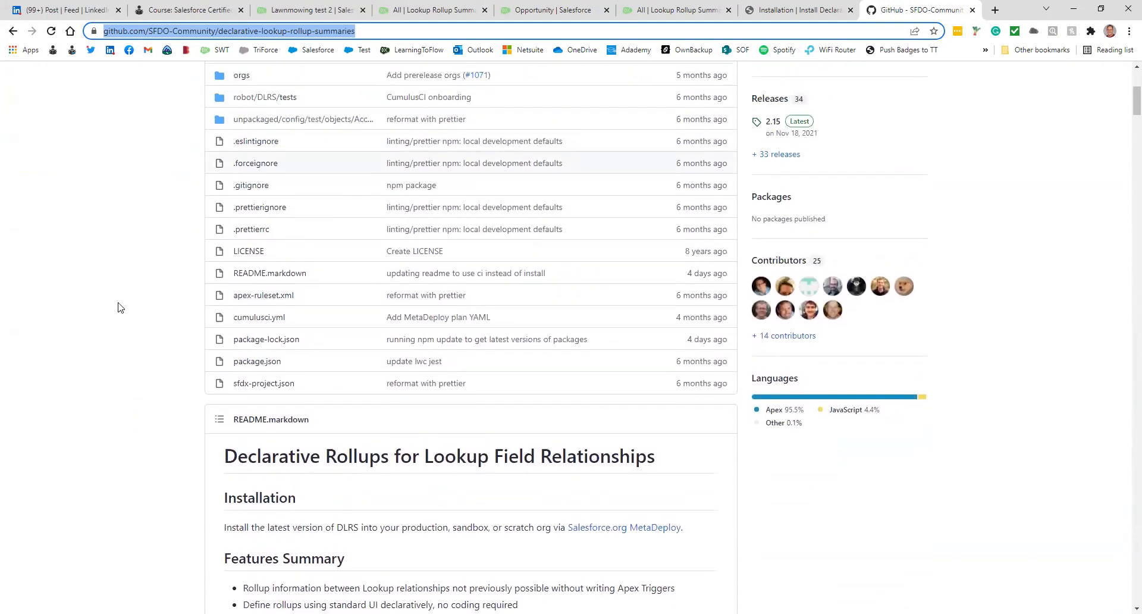
mouse_move(762, 288)
scroll(116, 286, up, 3)
scroll(116, 290, up, 2)
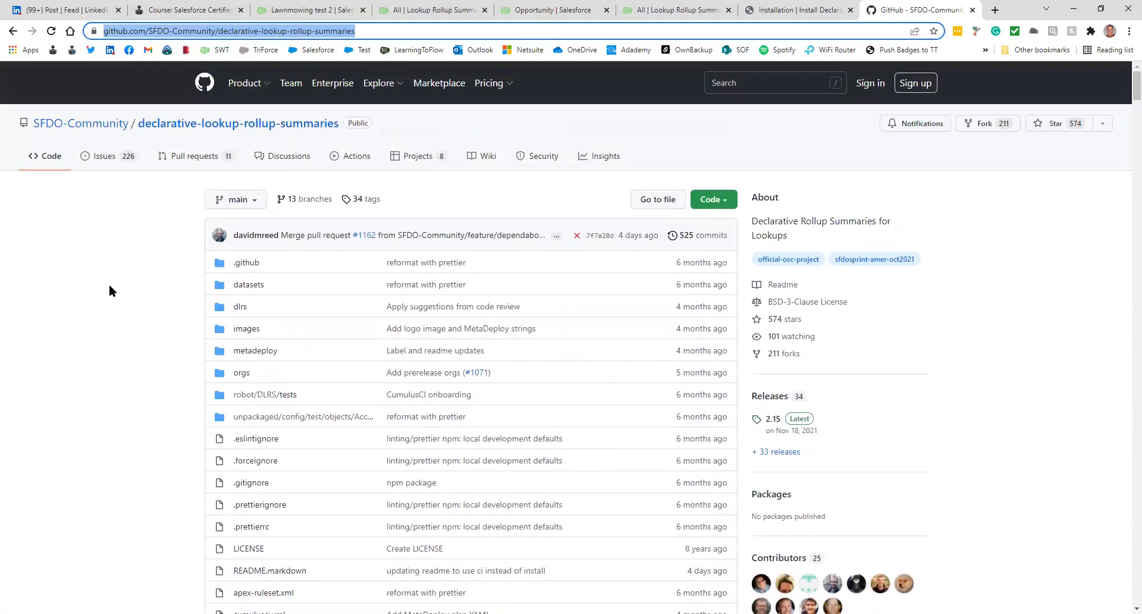